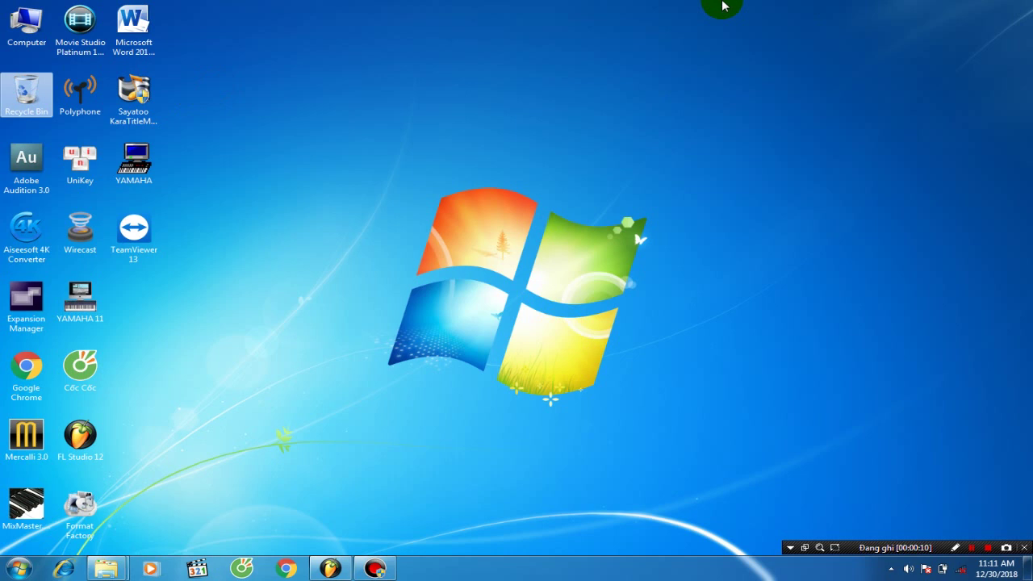
click(723, 6)
right_click(722, 6)
click(762, 38)
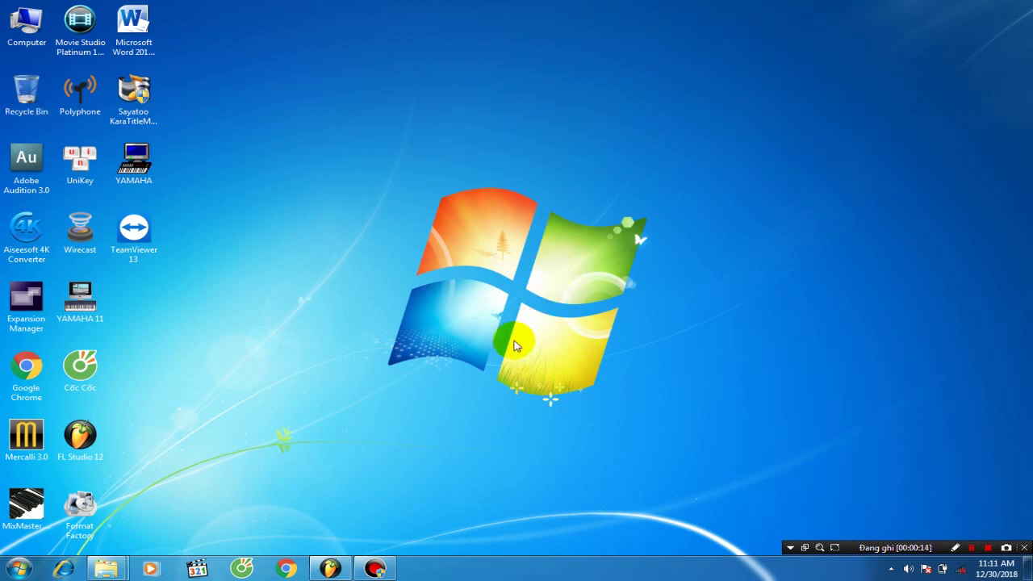
right_click(272, 16)
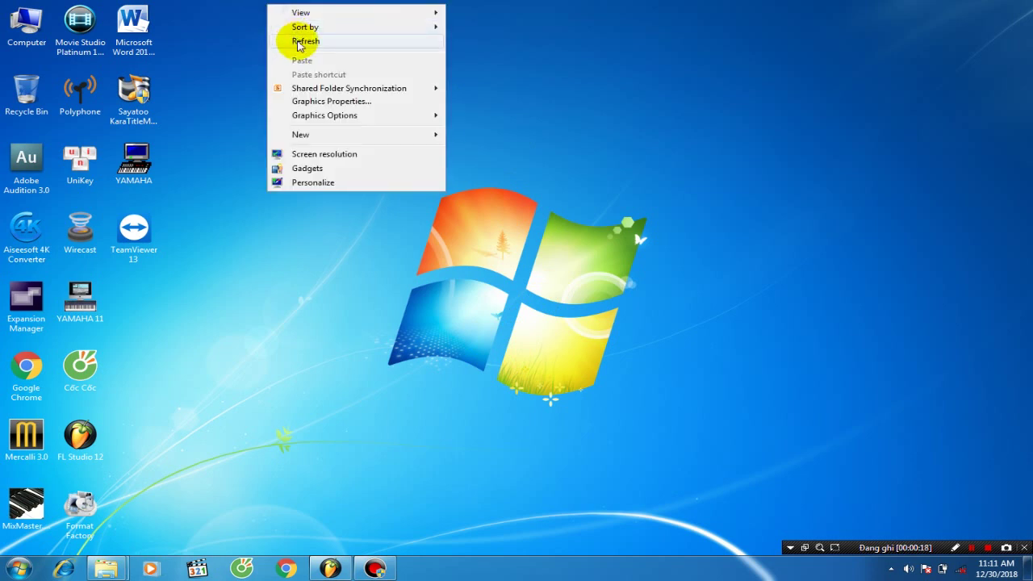
click(295, 41)
Bring up the giai tri (F:) folder window and move it clear of the desktop icons.
mouse_move(119, 575)
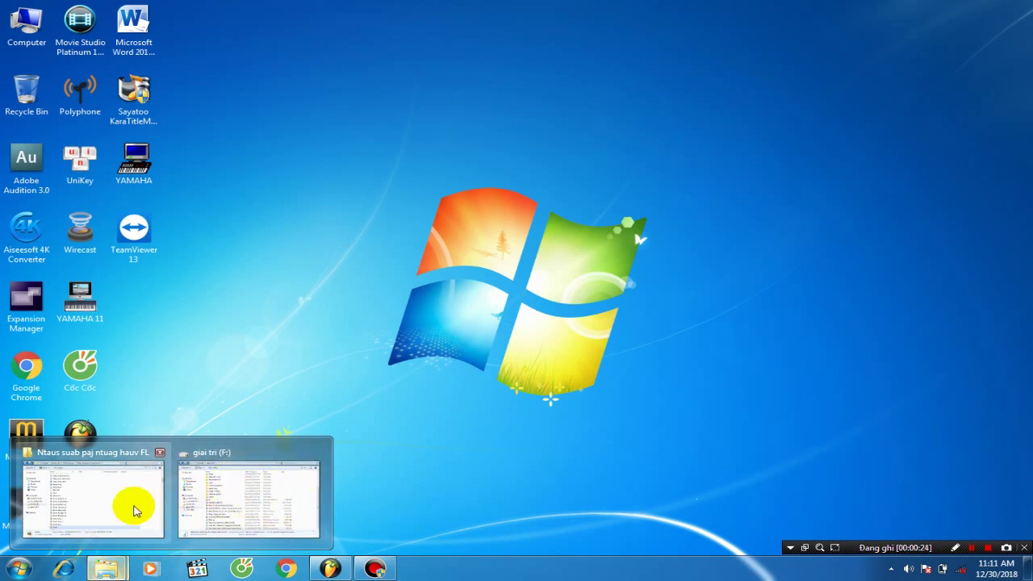
click(224, 495)
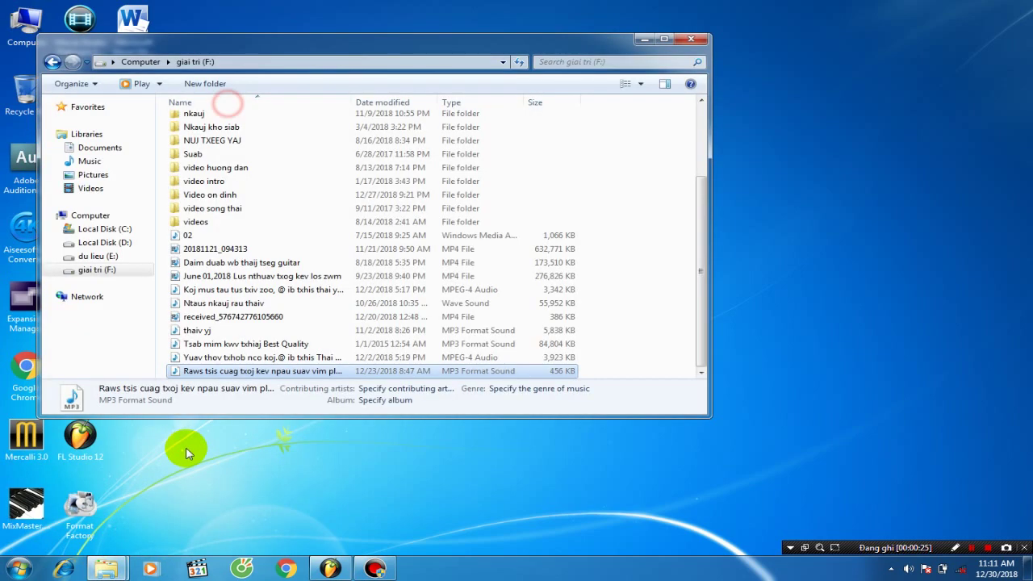
click(660, 179)
scroll(660, 179, up, 3)
scroll(669, 150, down, 3)
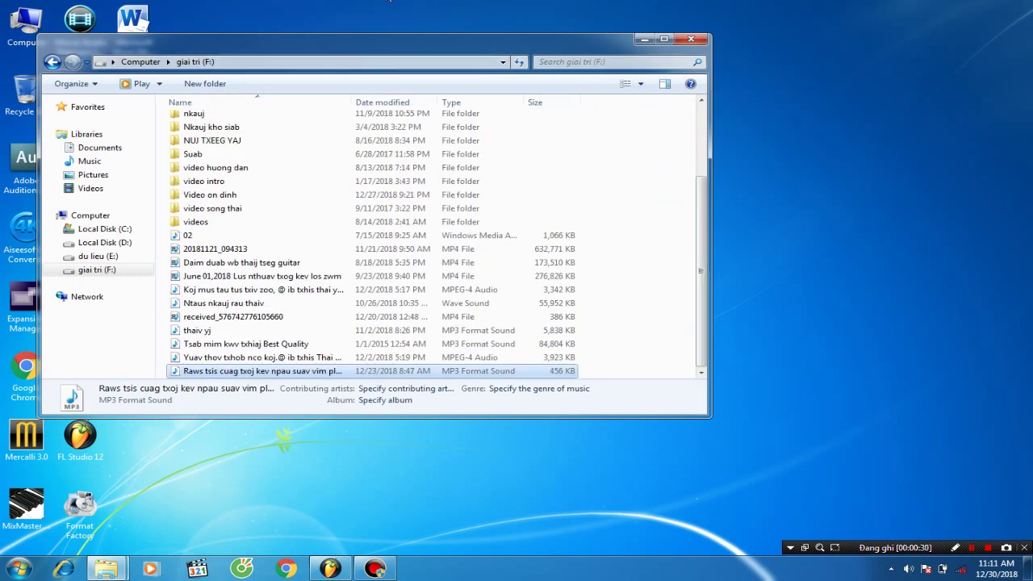
drag(392, 41, 702, 18)
drag(390, 2, 402, 0)
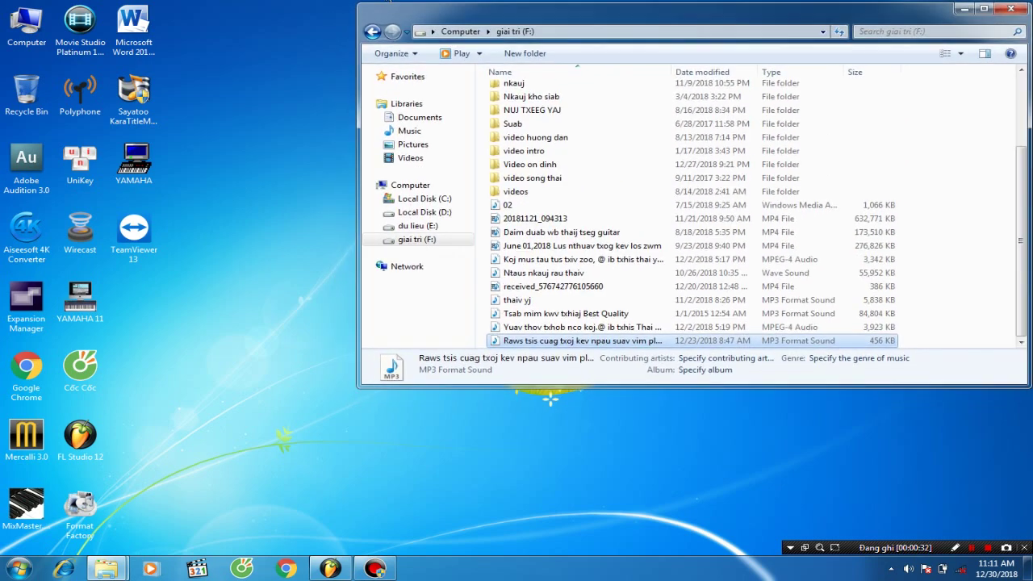
Play the MP3 file "Raws tsis cuag txoj kev npau suav vim pl..." from the giai tri (F:) drive and close the player.
right_click(234, 134)
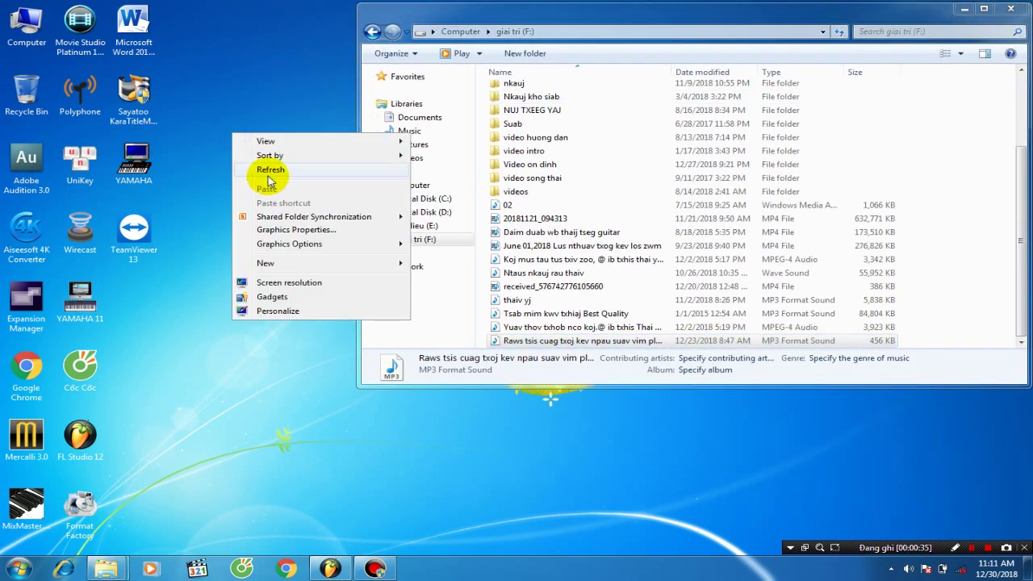
click(268, 175)
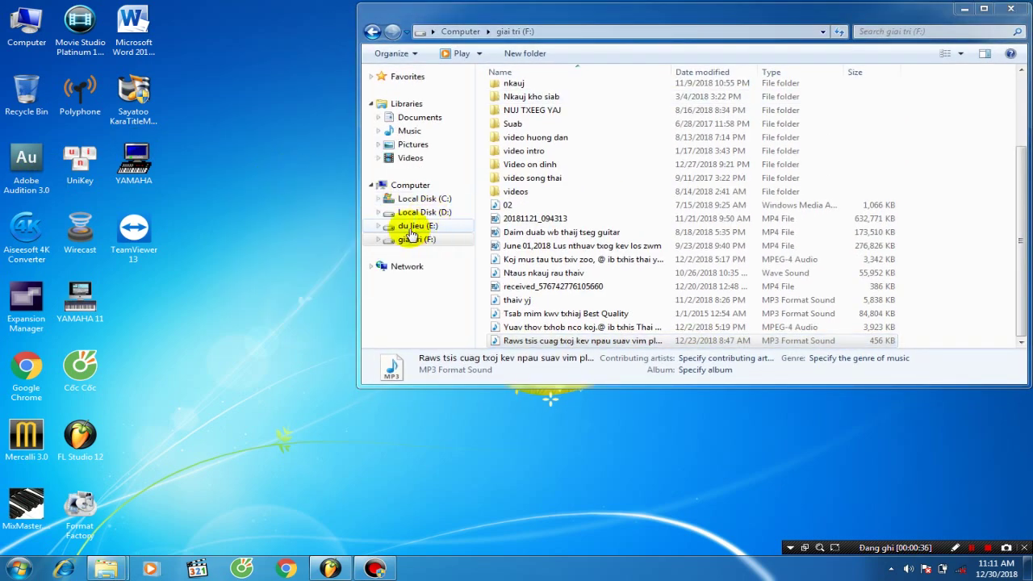
click(675, 341)
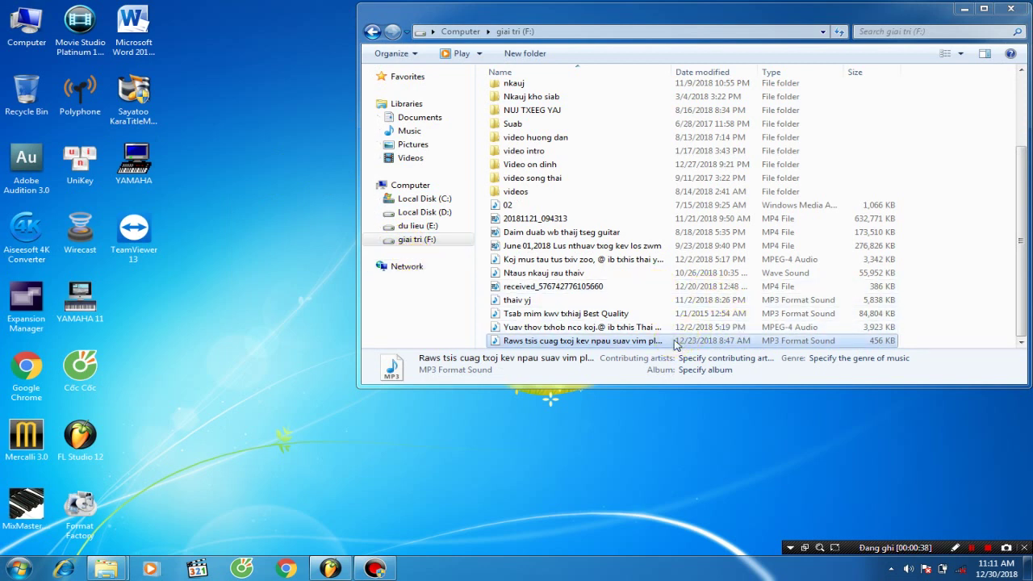
click(315, 321)
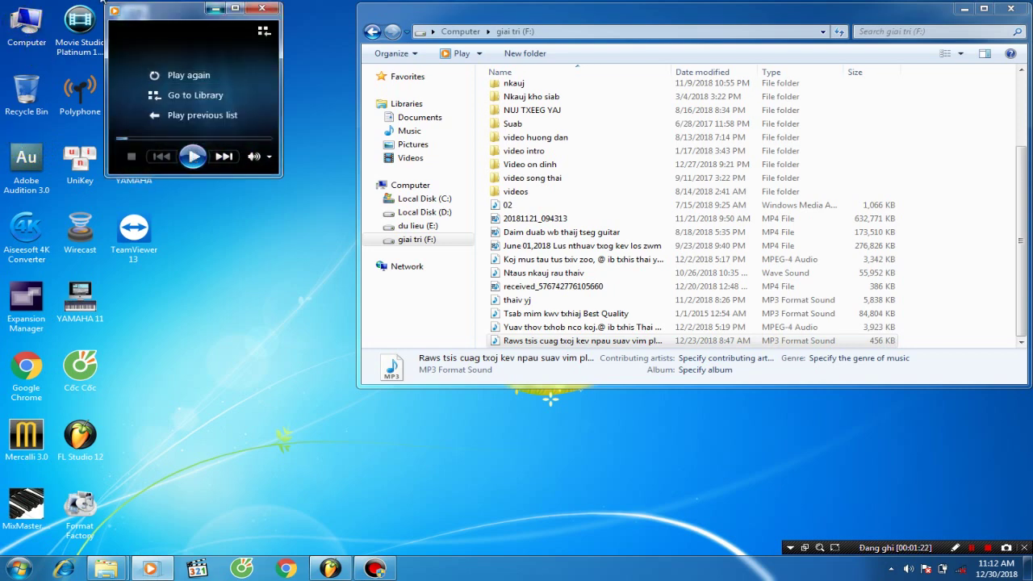
click(262, 8)
right_click(252, 32)
click(277, 69)
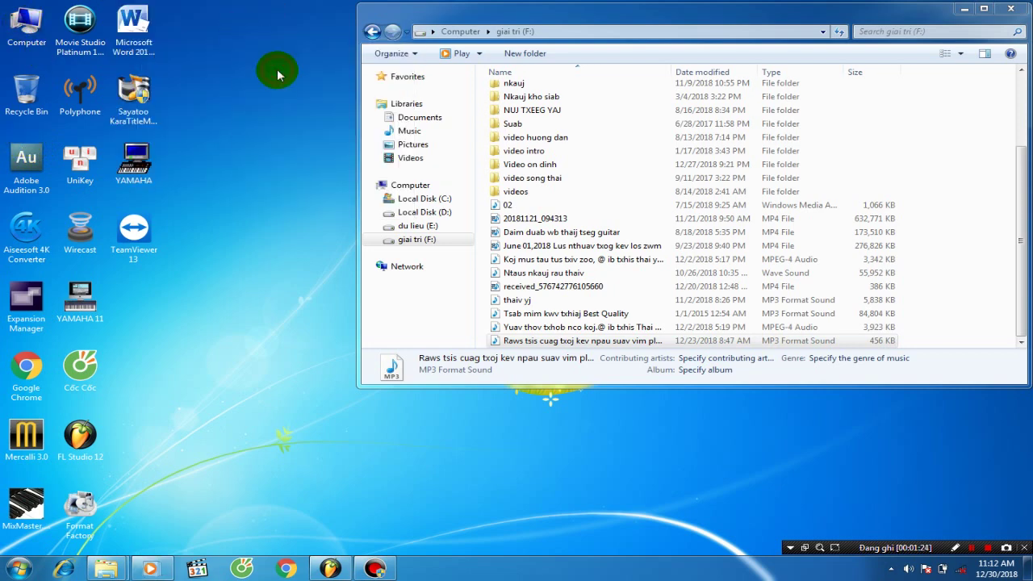
right_click(331, 145)
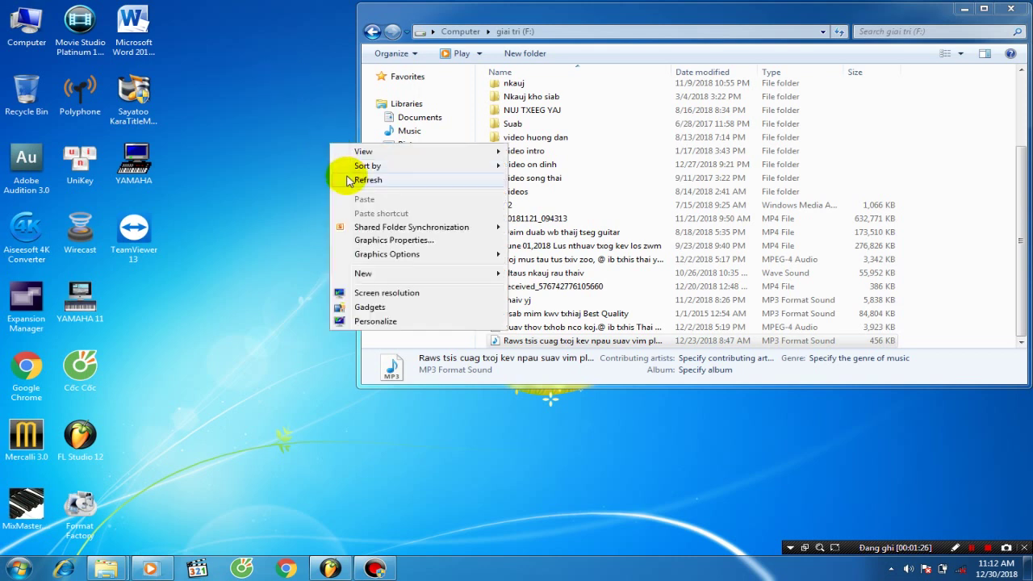
click(349, 179)
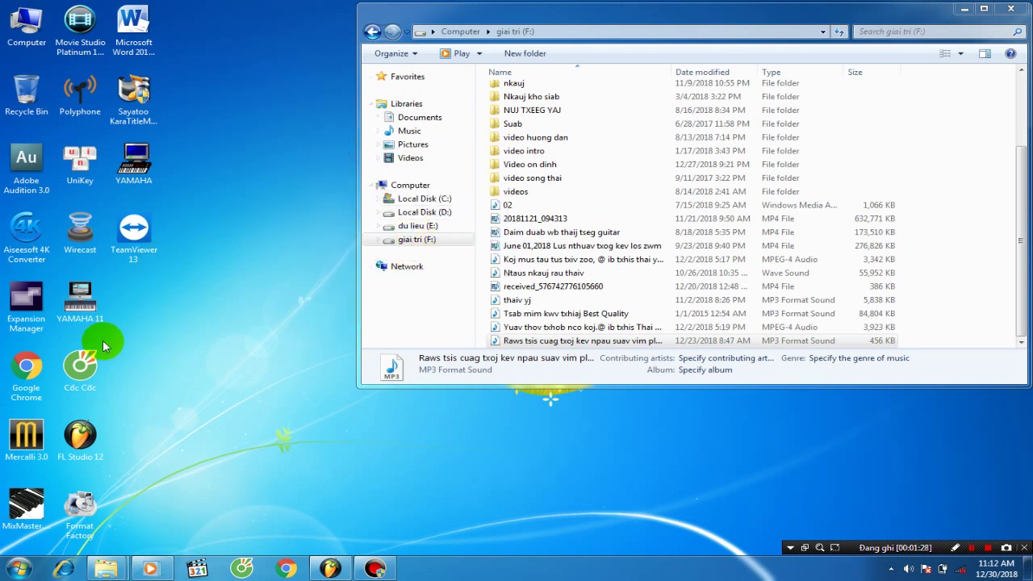
Launch YAMAHA 11 from the desktop and bring its Live window in front of the folder window.
click(88, 300)
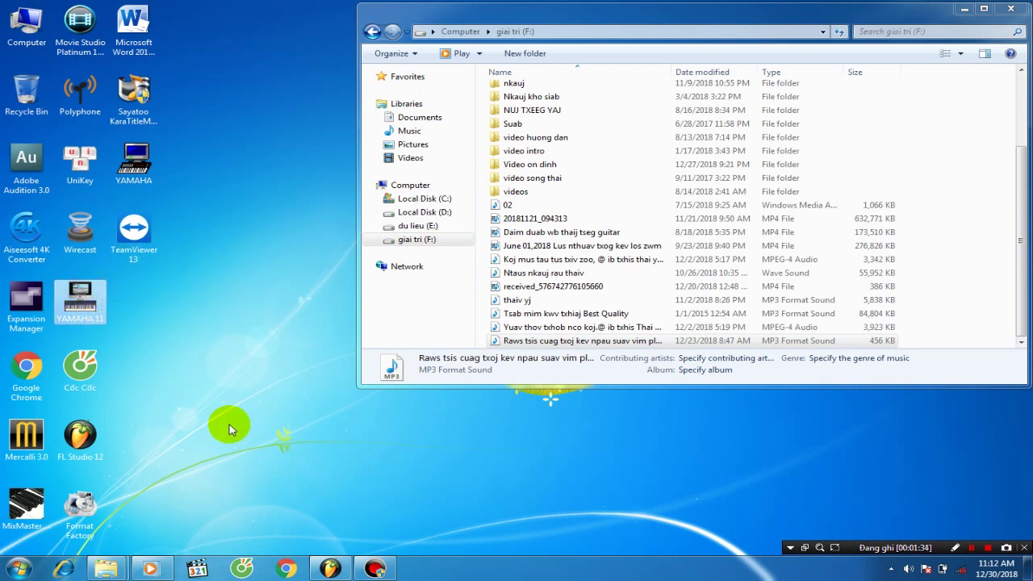
right_click(258, 342)
click(286, 374)
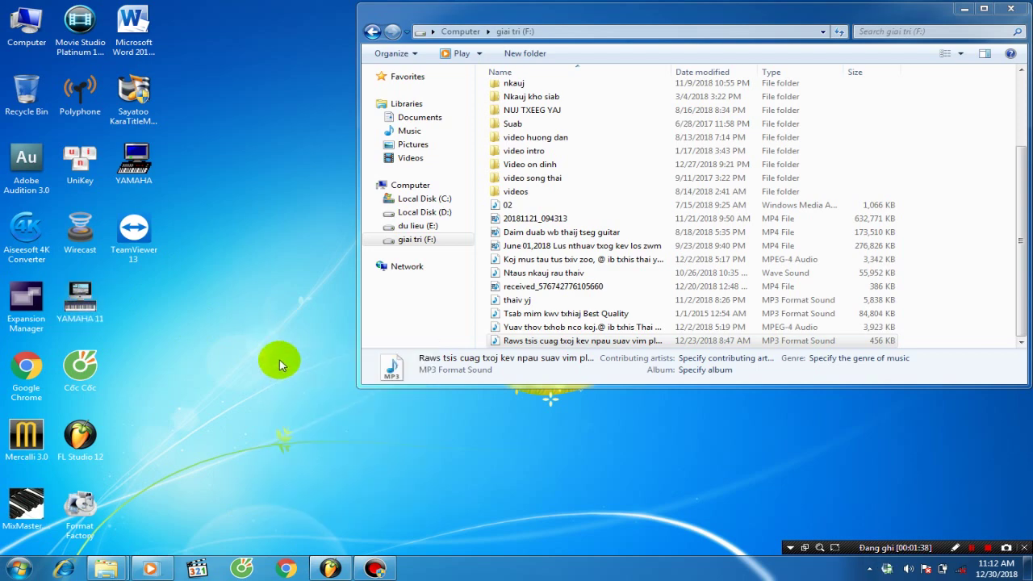
right_click(281, 361)
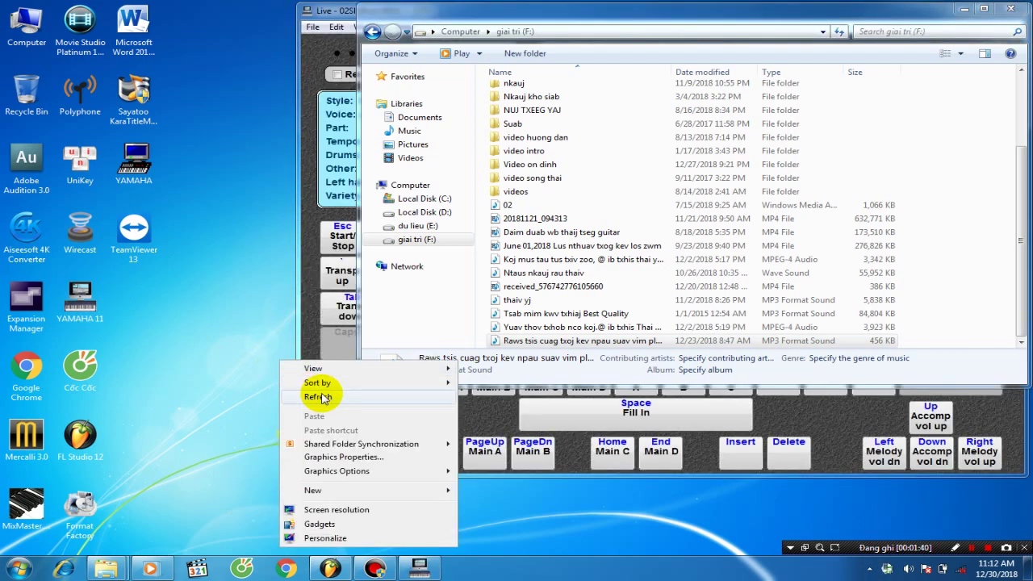
click(317, 396)
click(327, 17)
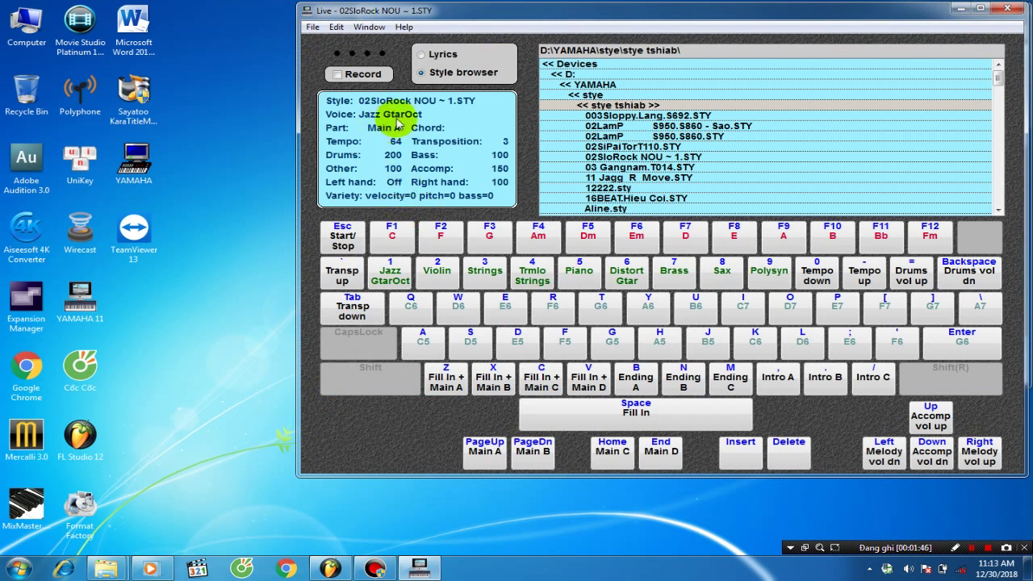
Look through the style files in the D:\YAMAHA\stye\stye tshiab folder.
click(699, 48)
scroll(699, 57, down, 4)
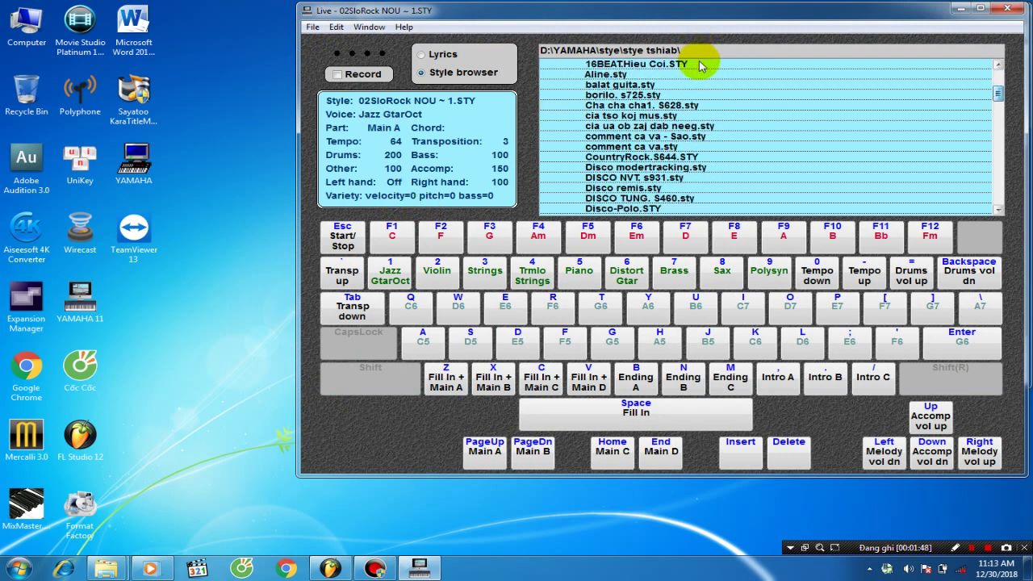
scroll(700, 69, down, 2)
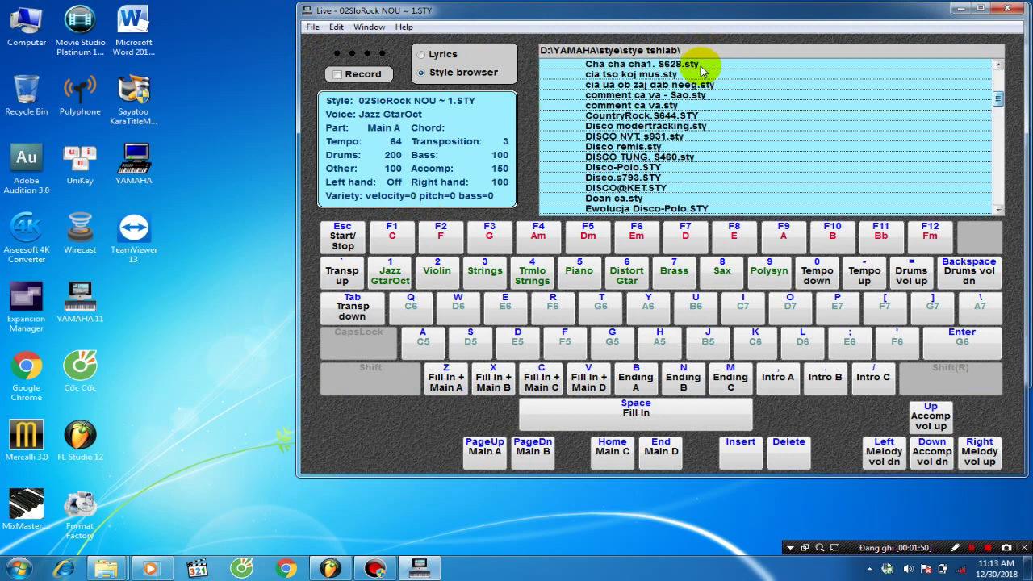
scroll(702, 73, down, 2)
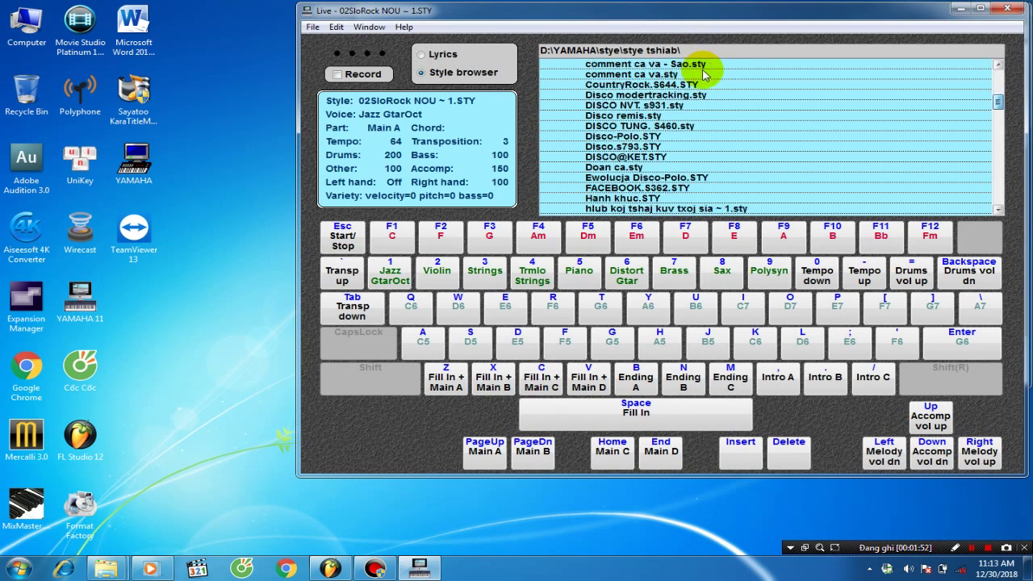
scroll(704, 78, down, 2)
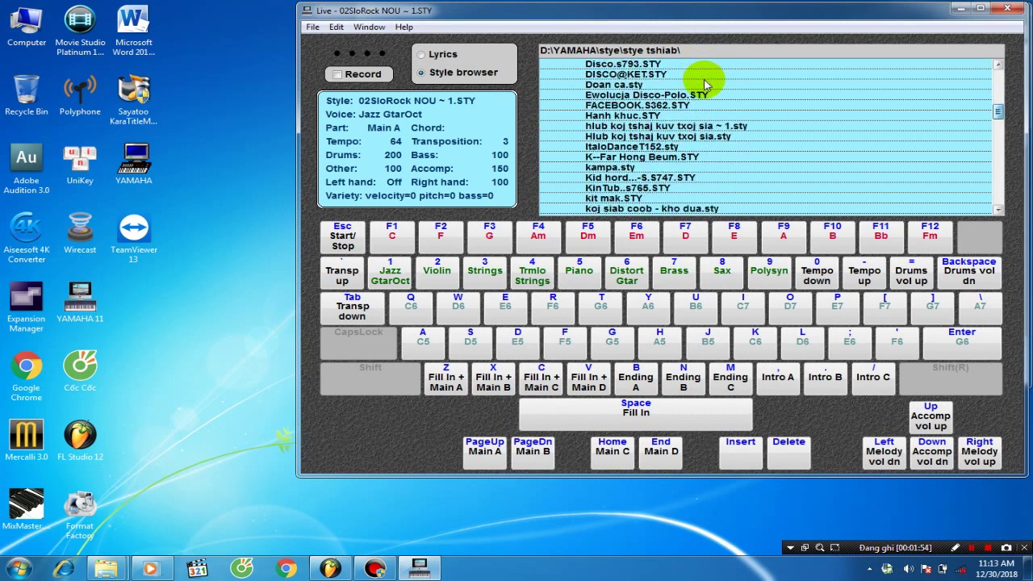
scroll(704, 81, up, 10)
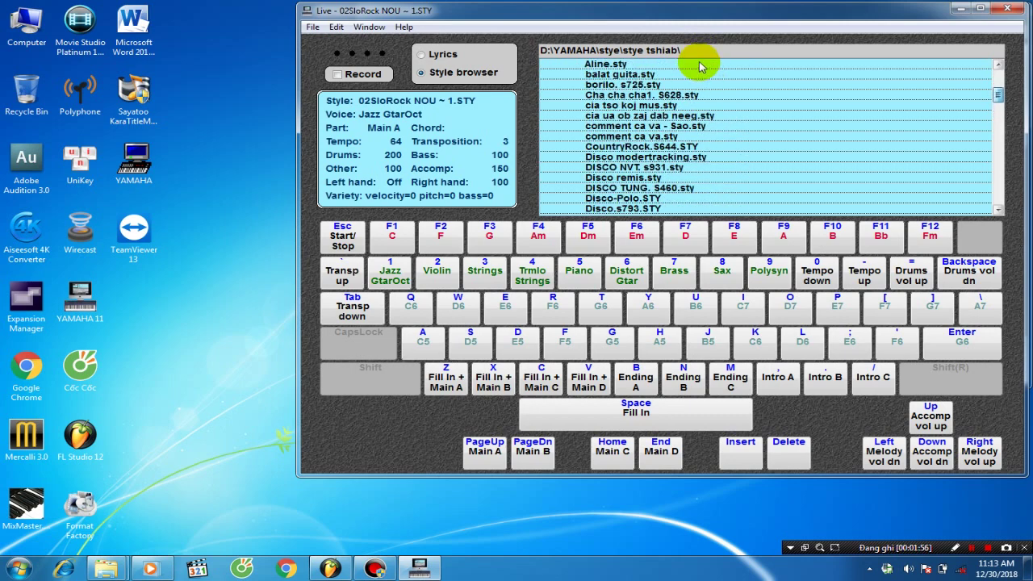
Load the Pianoballat.sty style from the parent stye folder and play its Main B part with a C chord.
key(BackSpace)
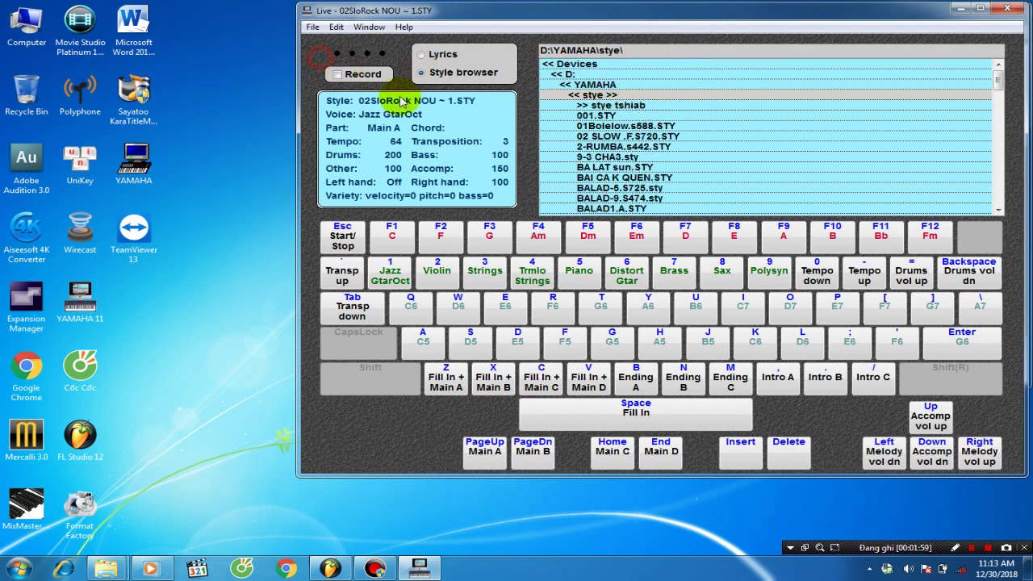
scroll(435, 138, down, 3)
scroll(437, 139, down, 7)
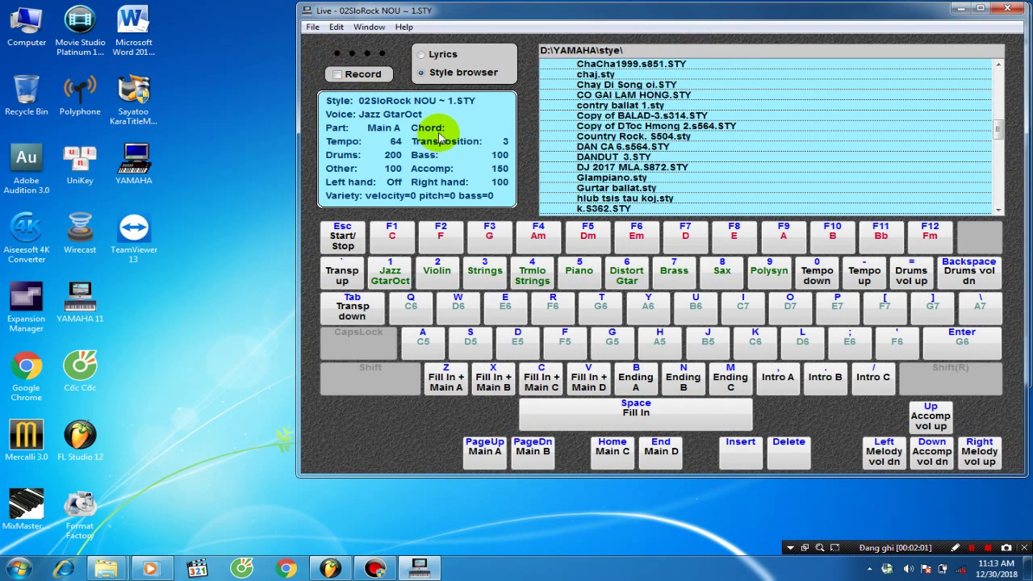
scroll(440, 139, down, 3)
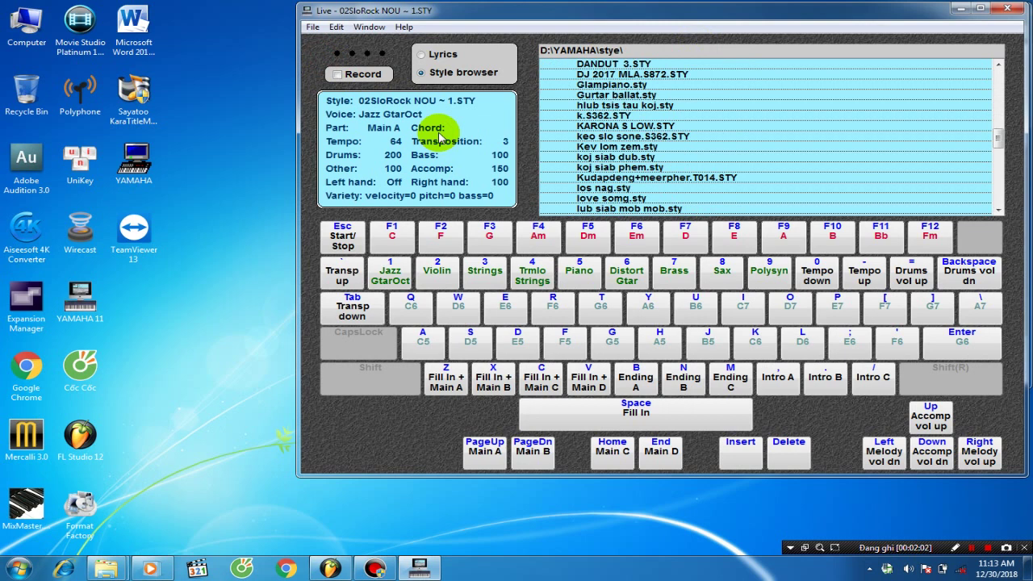
scroll(440, 139, down, 4)
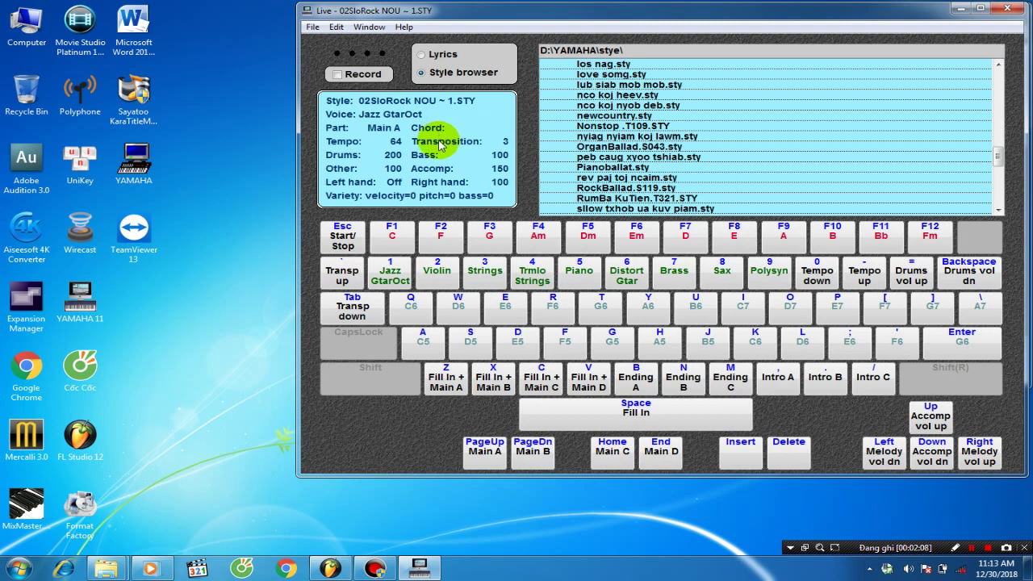
scroll(441, 144, down, 1)
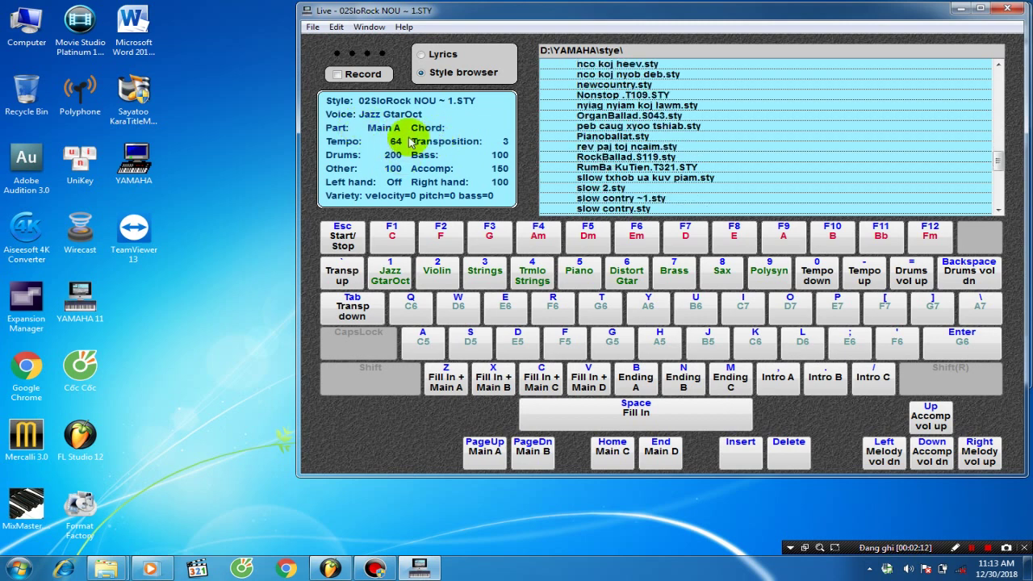
scroll(411, 141, down, 3)
scroll(411, 141, down, 3)
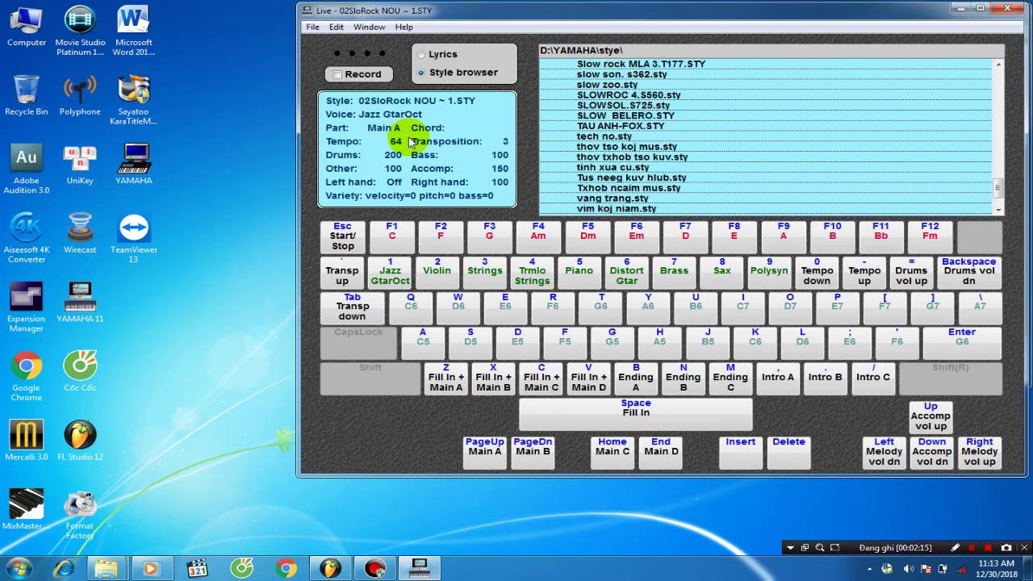
scroll(411, 142, up, 6)
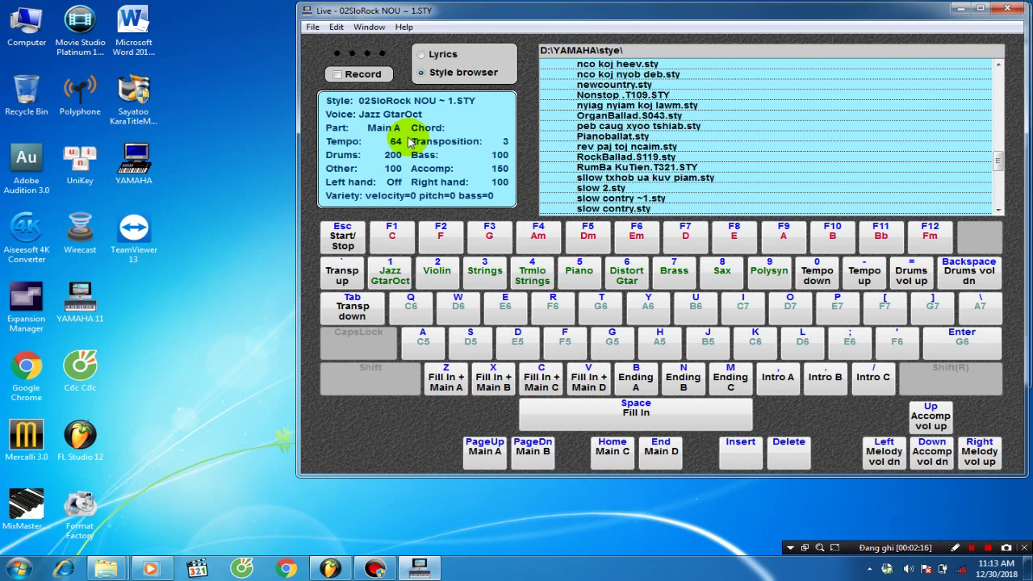
scroll(410, 142, up, 2)
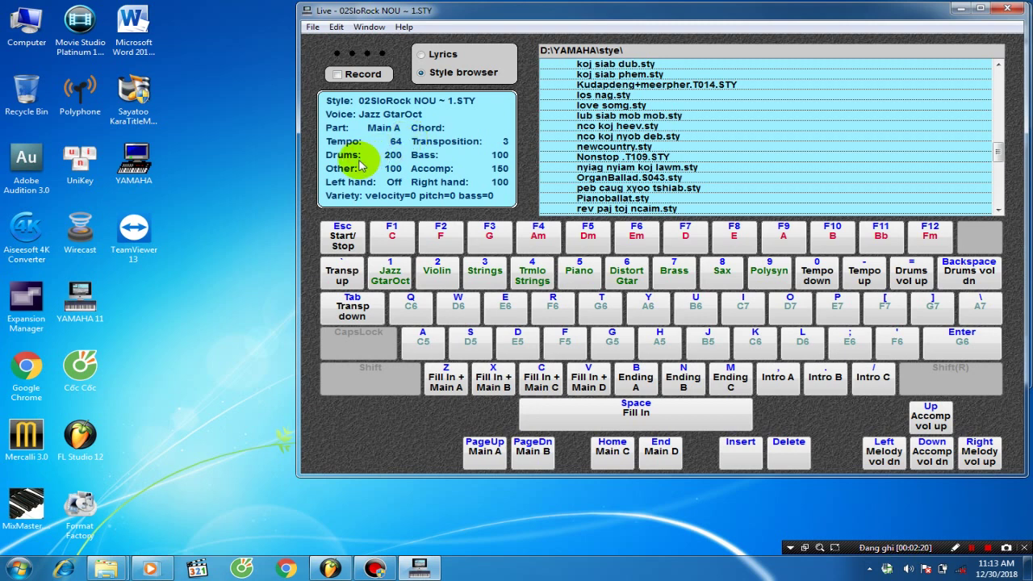
key(space)
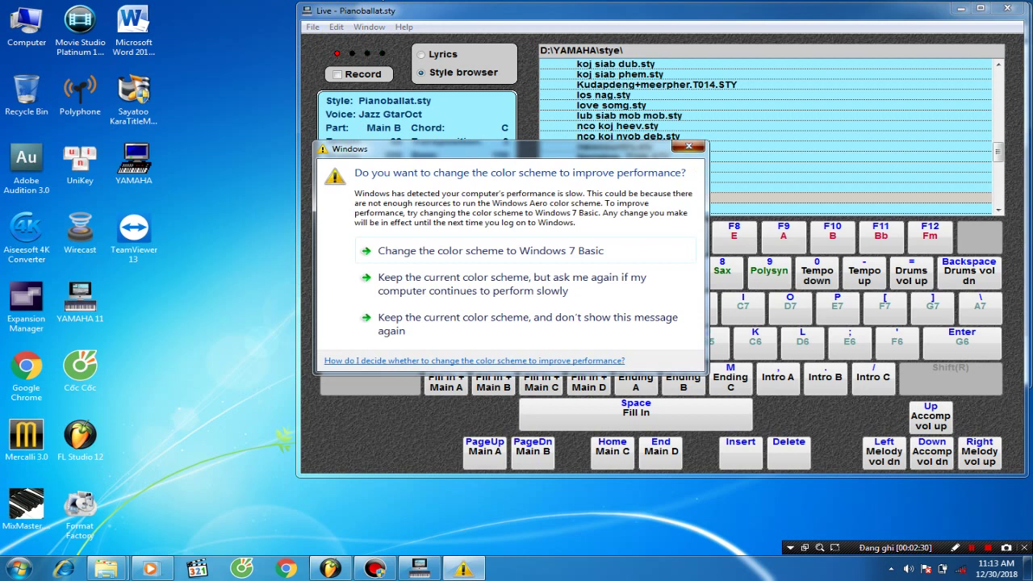
Dismiss the Windows color scheme prompt and raise the keyboard's transposition to 5.
click(688, 146)
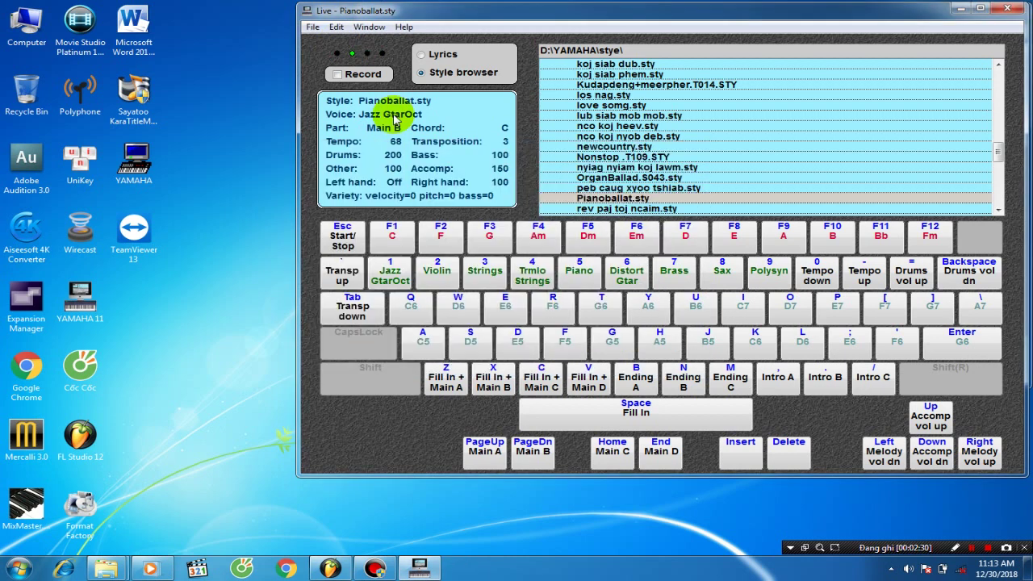
right_click(250, 274)
click(288, 309)
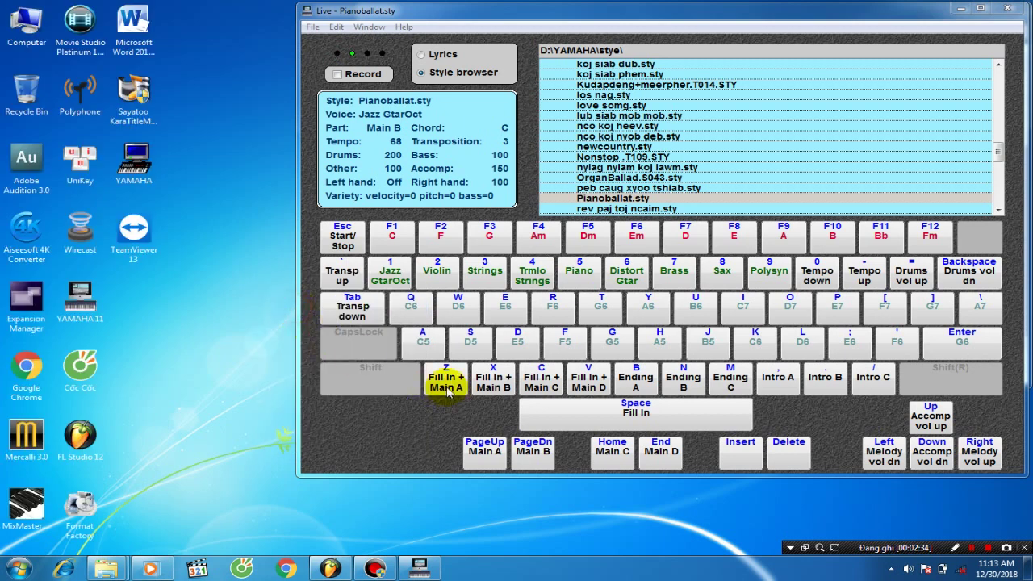
click(669, 19)
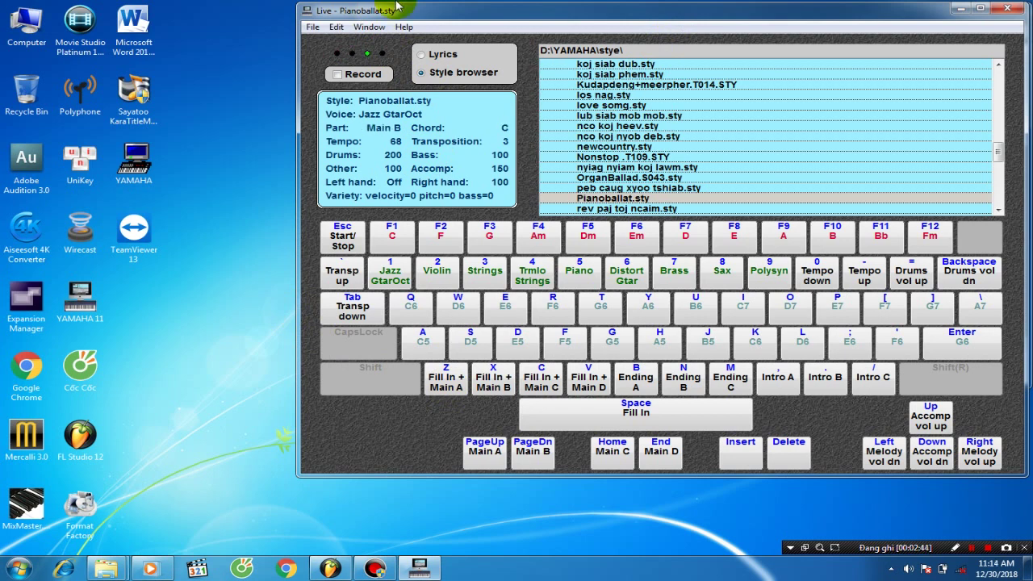
key(grave)
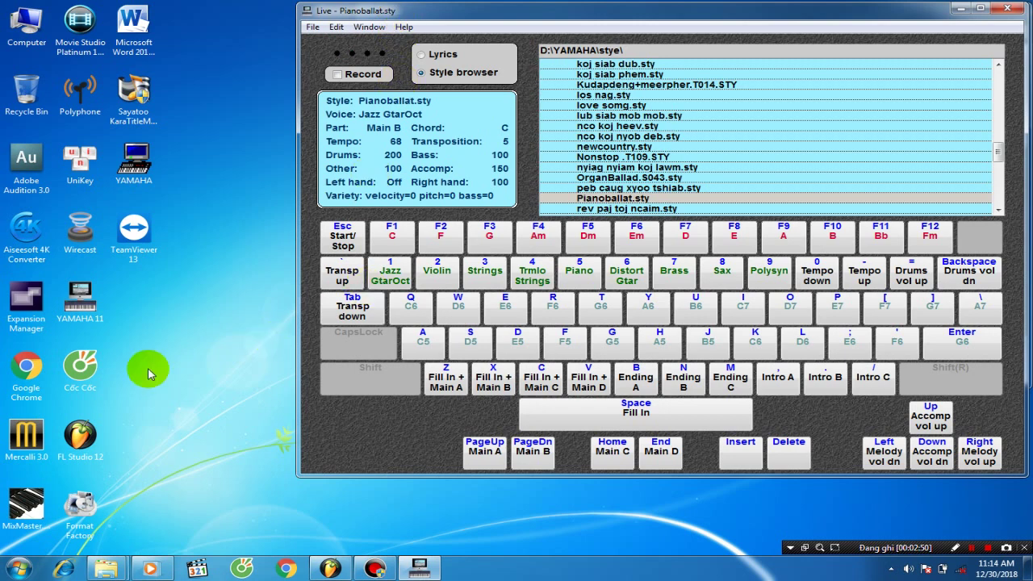
Bring up the sung MP3 in the media player, start the Pianoballat accompaniment alongside it, and lower the tempo to 58.
click(150, 569)
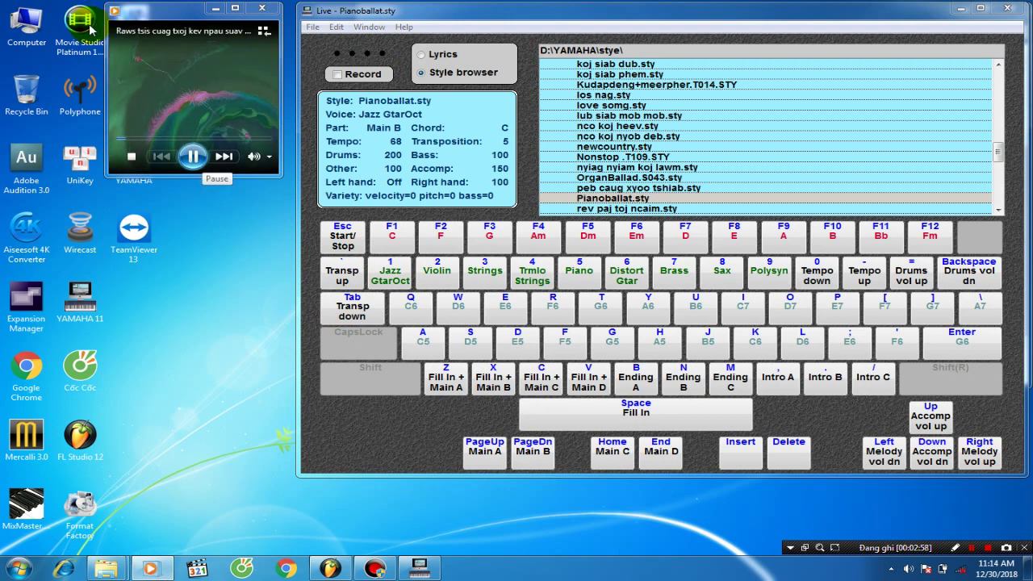
key(alt+Tab)
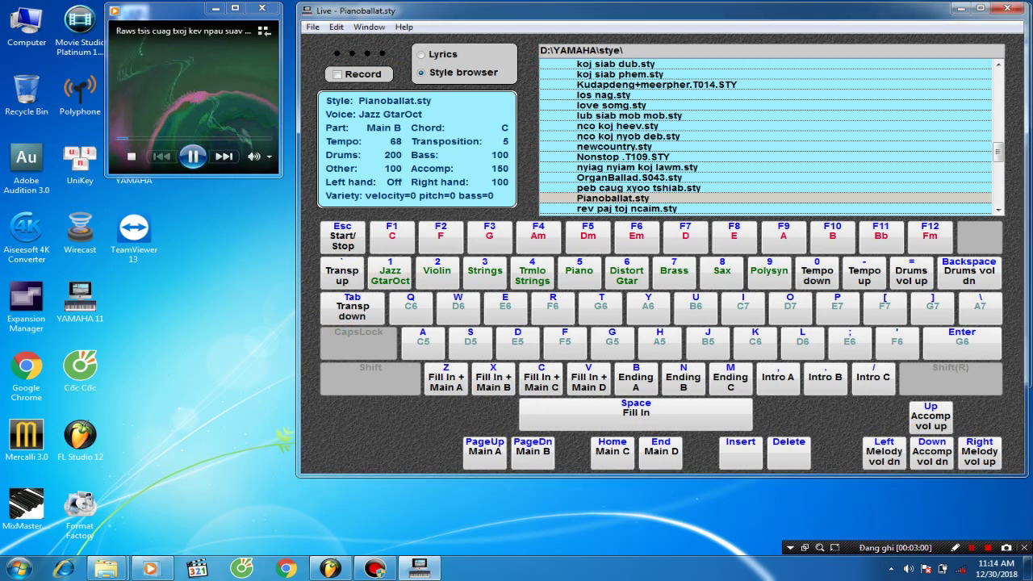
key(Escape)
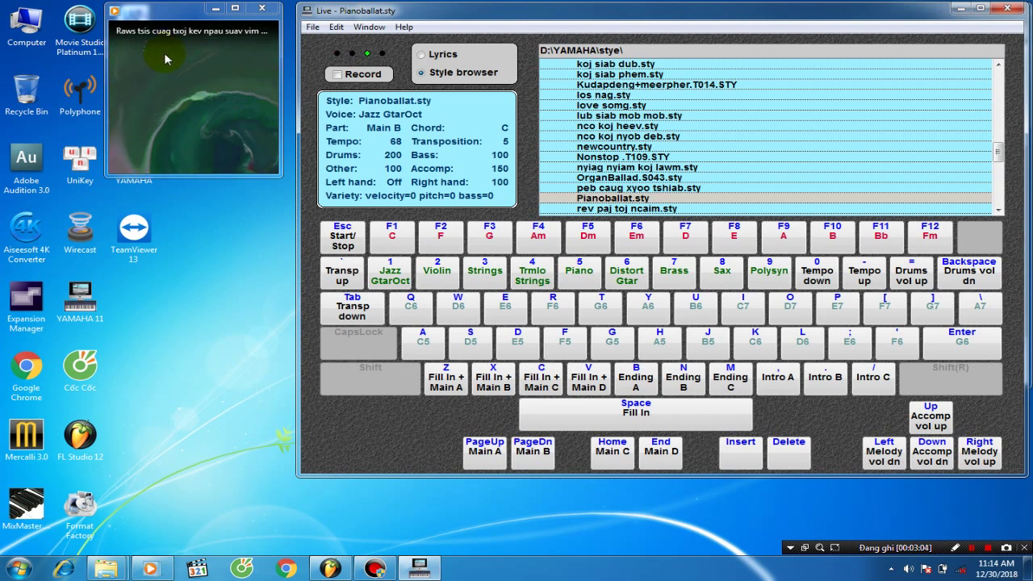
key(0)
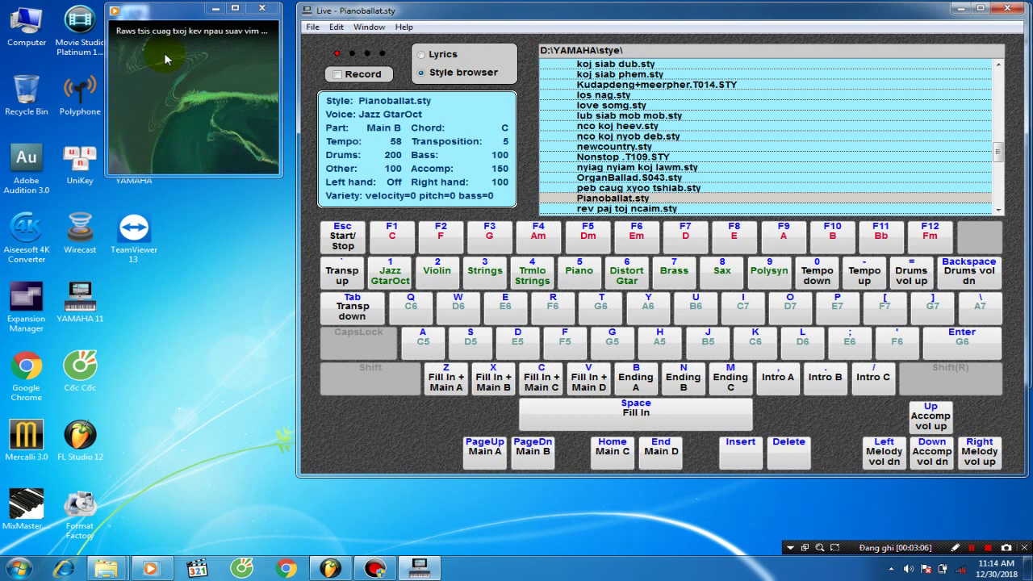
Accompany the song at tempo 63 with G, Dm and C chords and a Main B fill-in, and stop and minimize the media player.
key(F3)
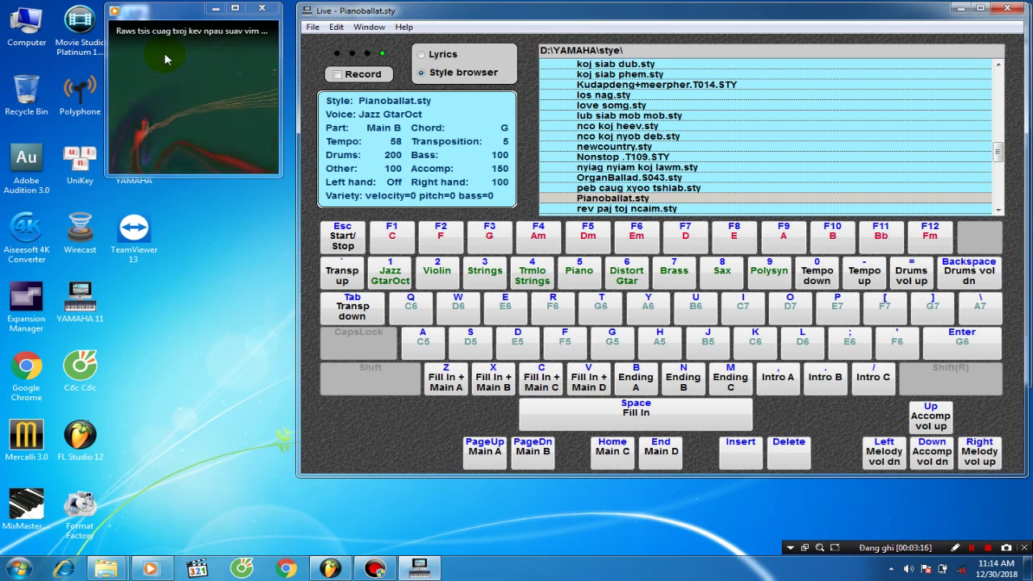
key(F5)
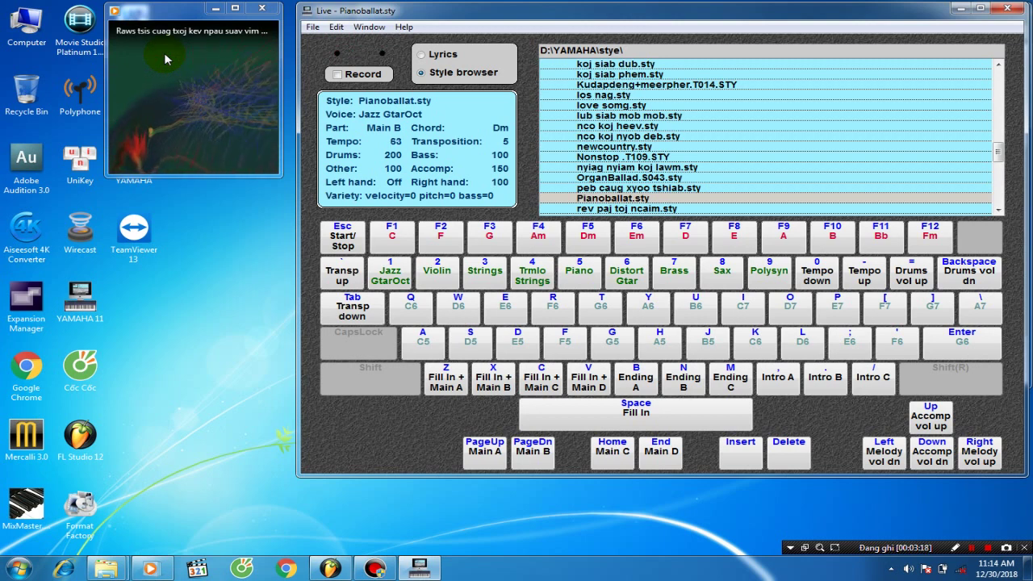
key(F3)
key(F1)
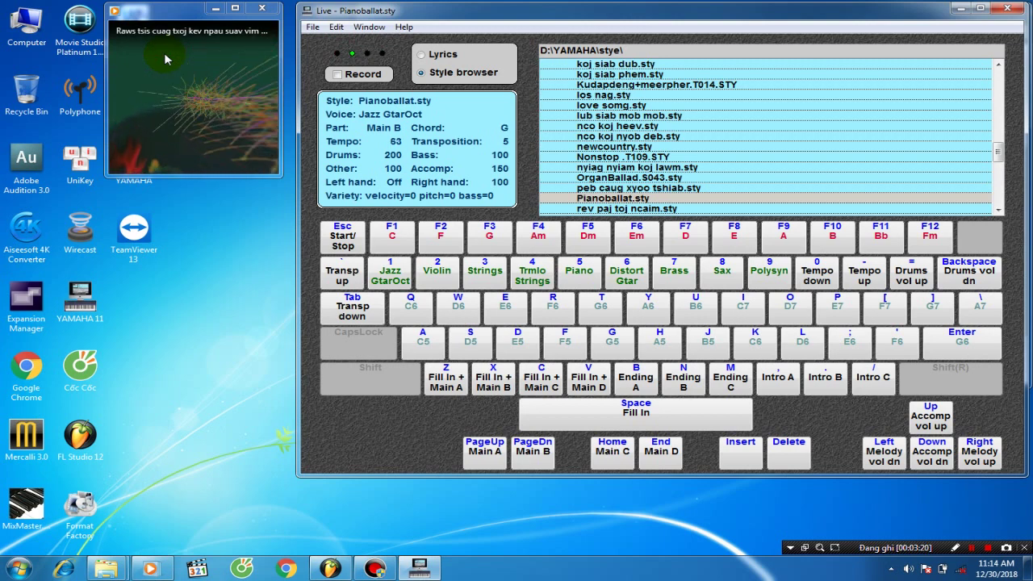
key(F3)
key(x)
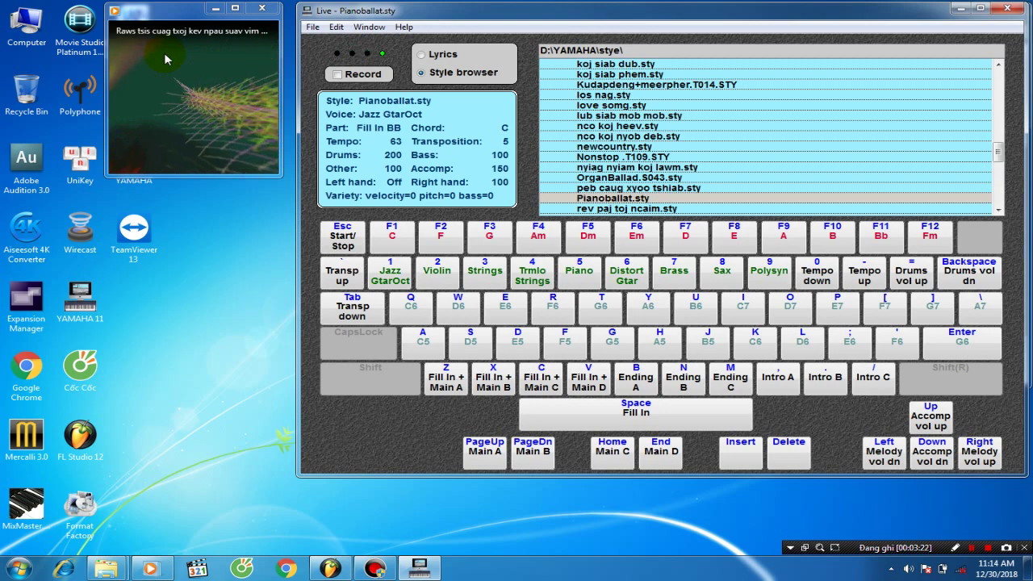
key(F1)
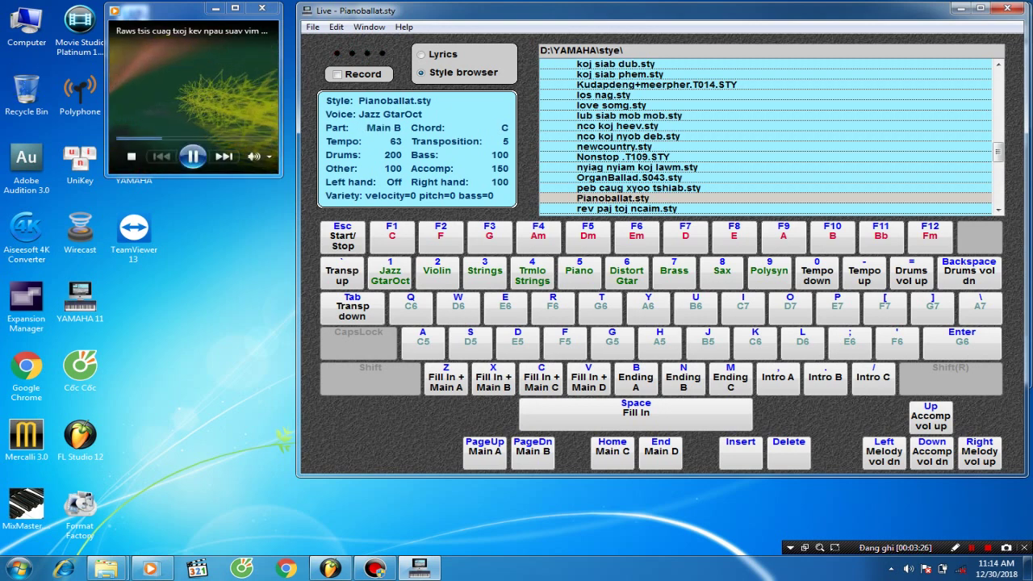
click(130, 156)
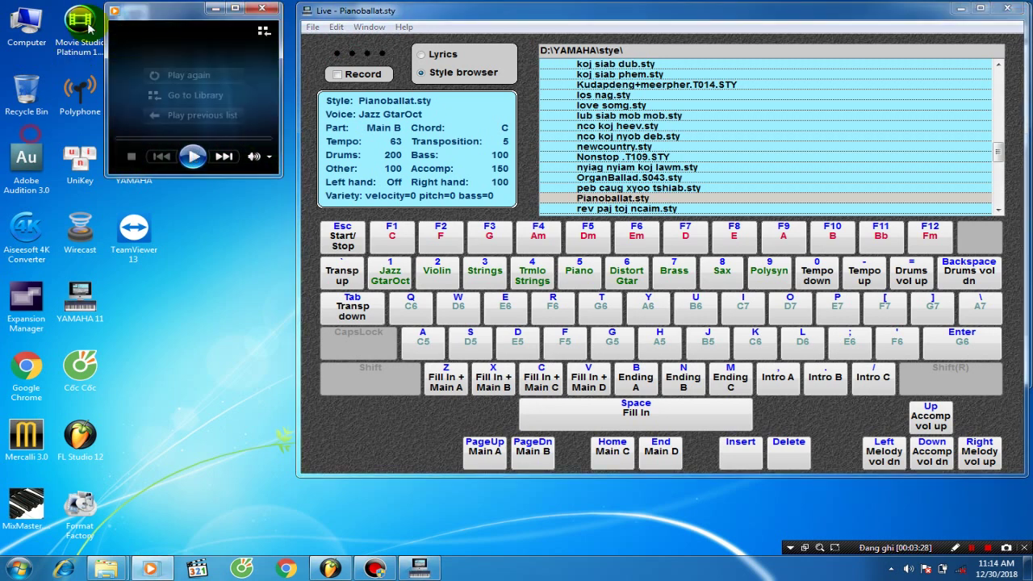
click(214, 8)
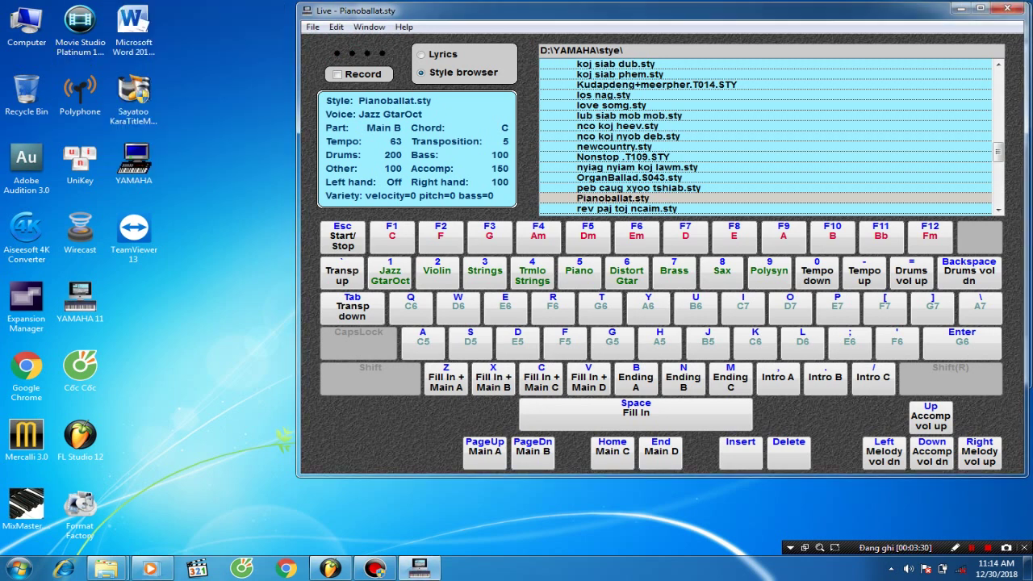
Play the style through G and Dm chords with fill-ins, changing the voice from Brass to Piano and Jazz GtarOct.
key(7)
key(space)
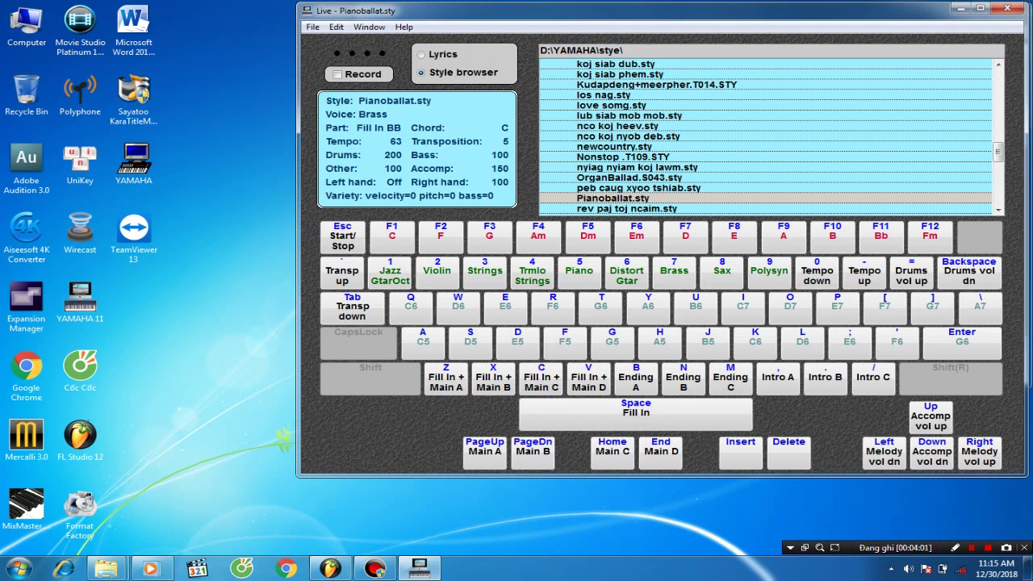
key(Escape)
key(F3)
key(space)
key(5)
key(F5)
key(1)
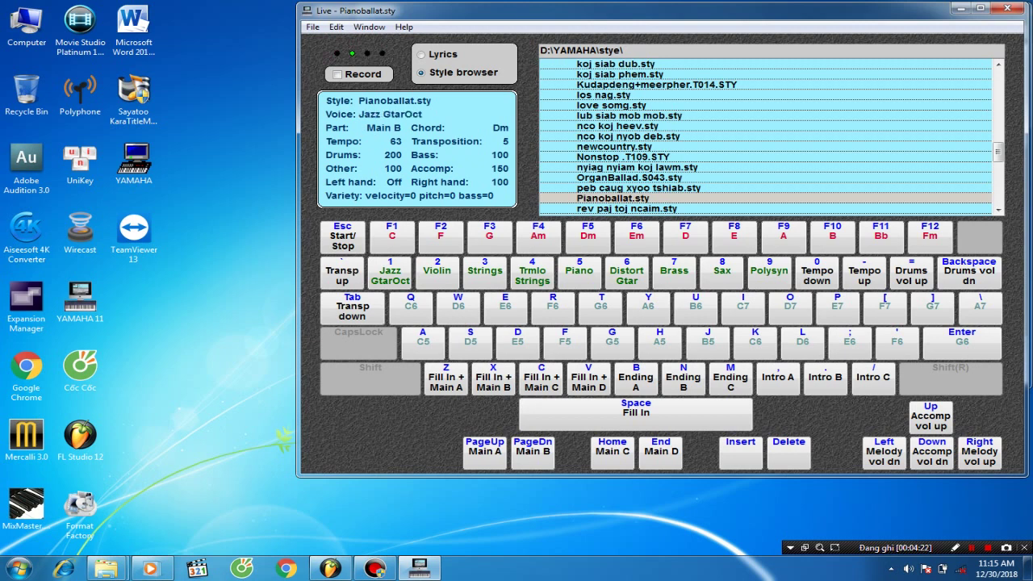
Continue the accompaniment with alternating G and C chords and a fill-in, and finish it with Ending A.
key(F3)
key(F1)
key(space)
key(F3)
key(F1)
key(b)
key(space)
key(Escape)
Set the keyboard back to a C chord in Main B and dismiss the Windows color scheme prompt.
key(F1)
key(Page_Down)
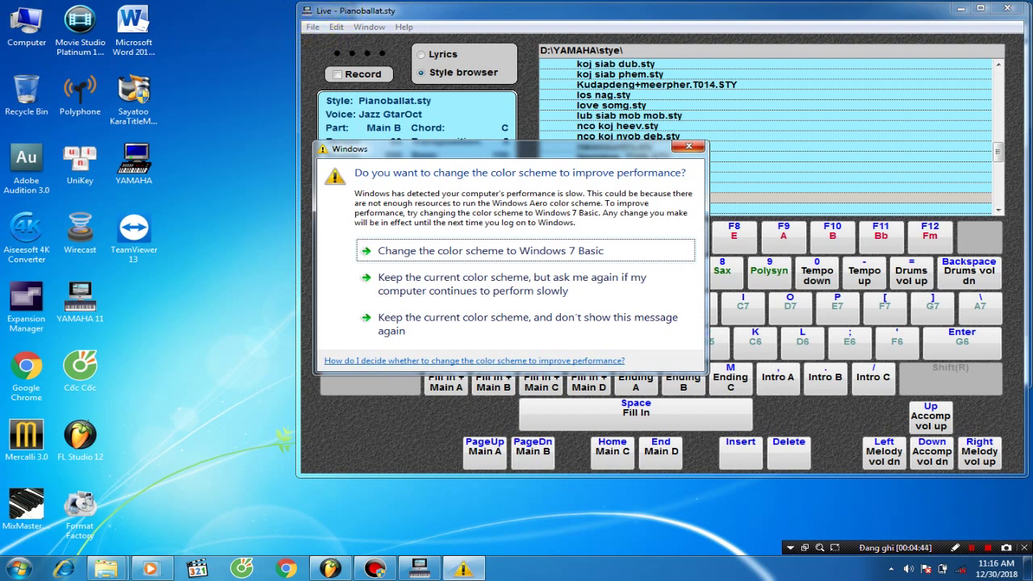
click(689, 147)
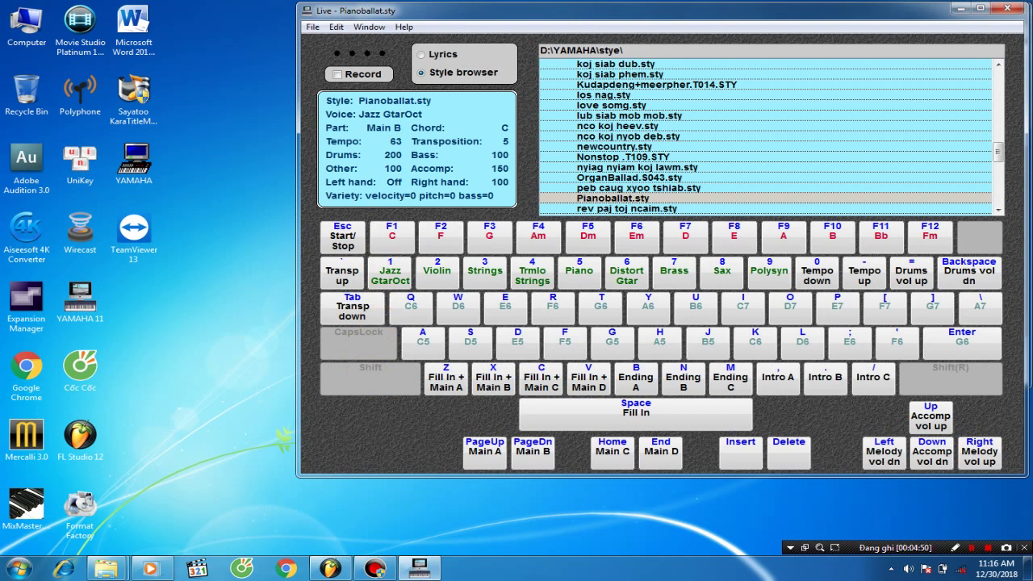
Play the style through G, Dm, G and C chords with Main B fill-ins, using the Brass and Strings voices.
key(7)
key(x)
key(F3)
key(F5)
key(F3)
key(3)
key(space)
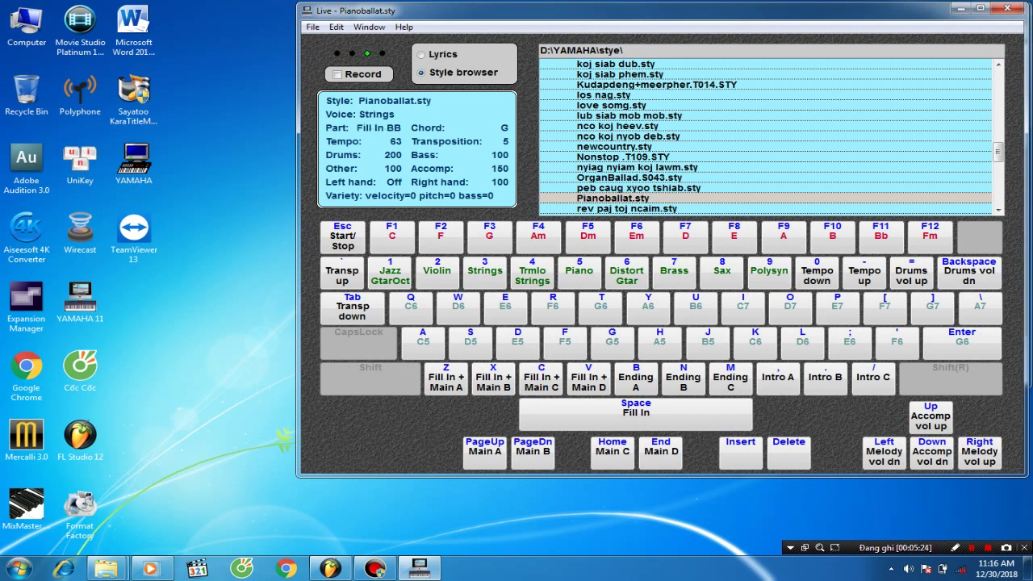
key(F1)
Close the virtual keyboard's Live window and refresh the desktop.
key(super+Down)
right_click(274, 130)
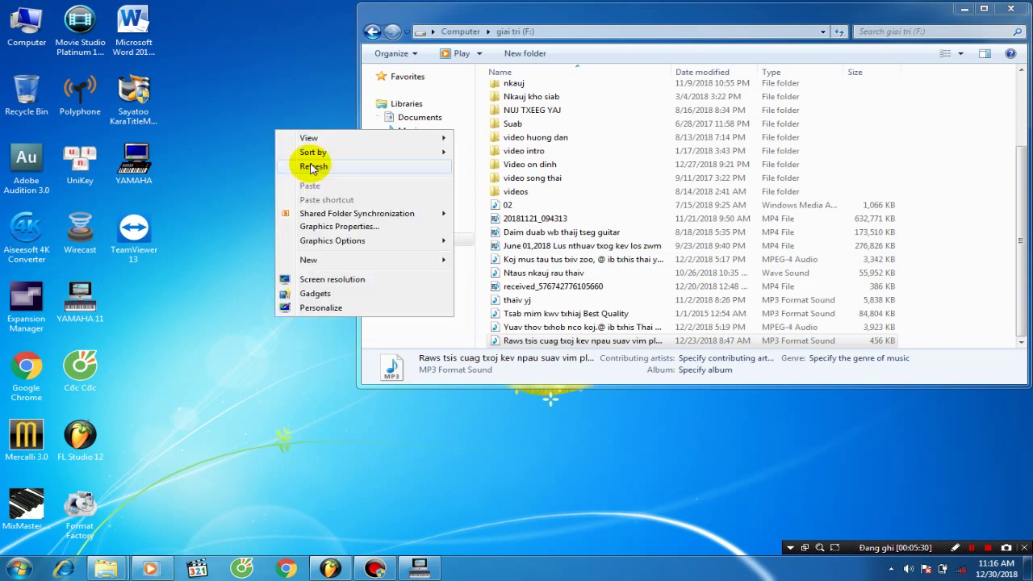
click(311, 165)
click(419, 569)
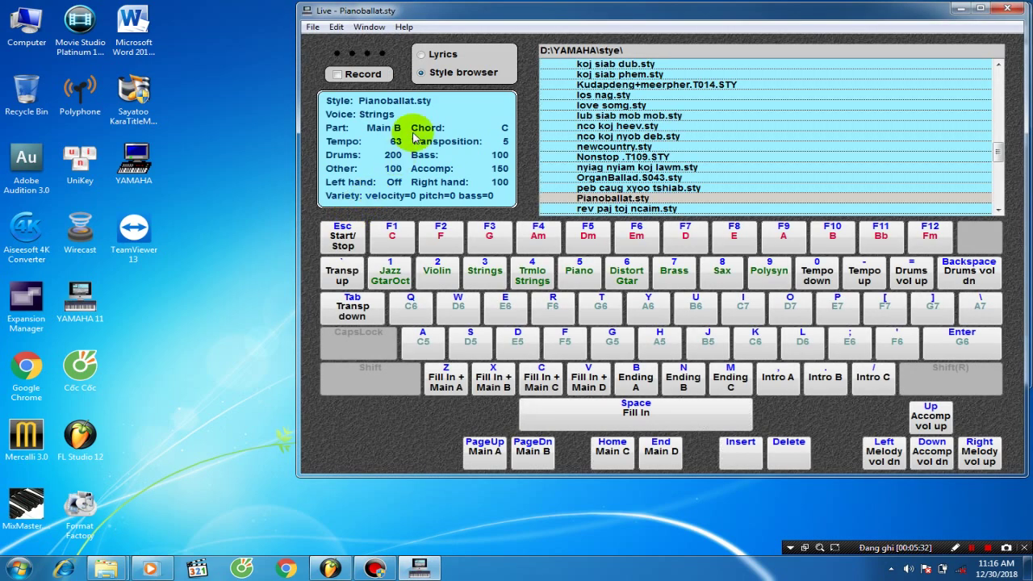
key(alt+F4)
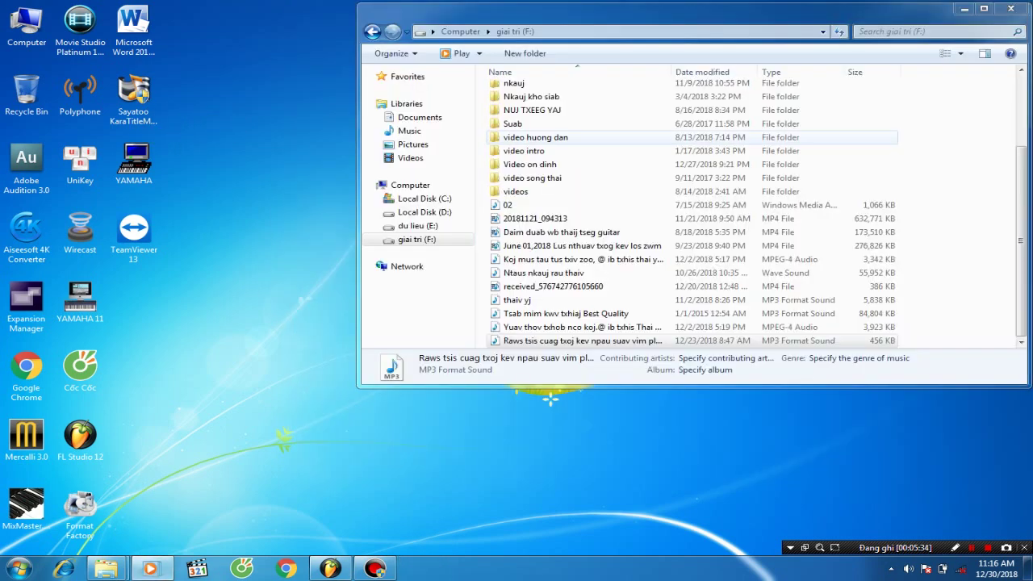
right_click(242, 214)
click(316, 251)
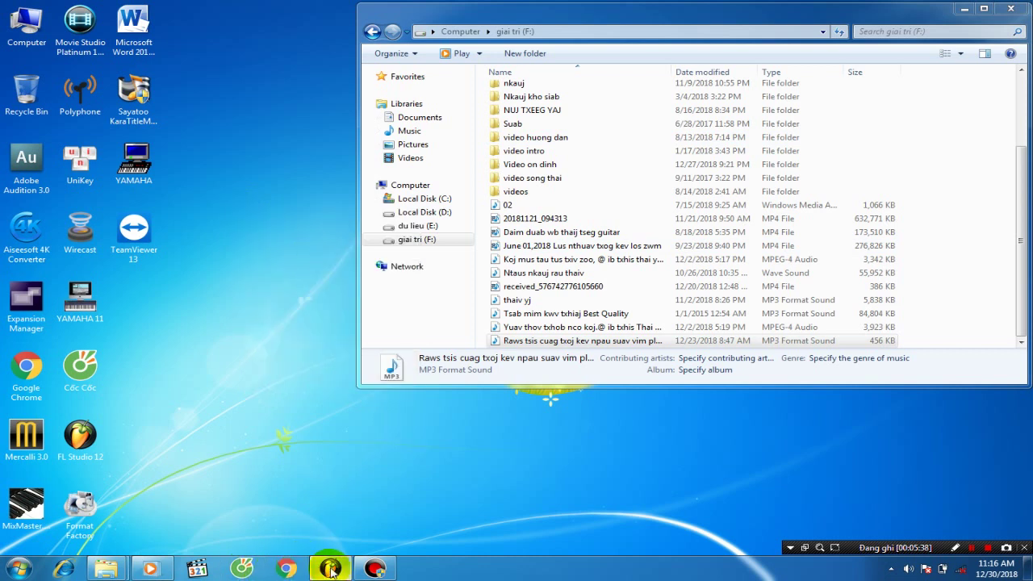
mouse_move(372, 571)
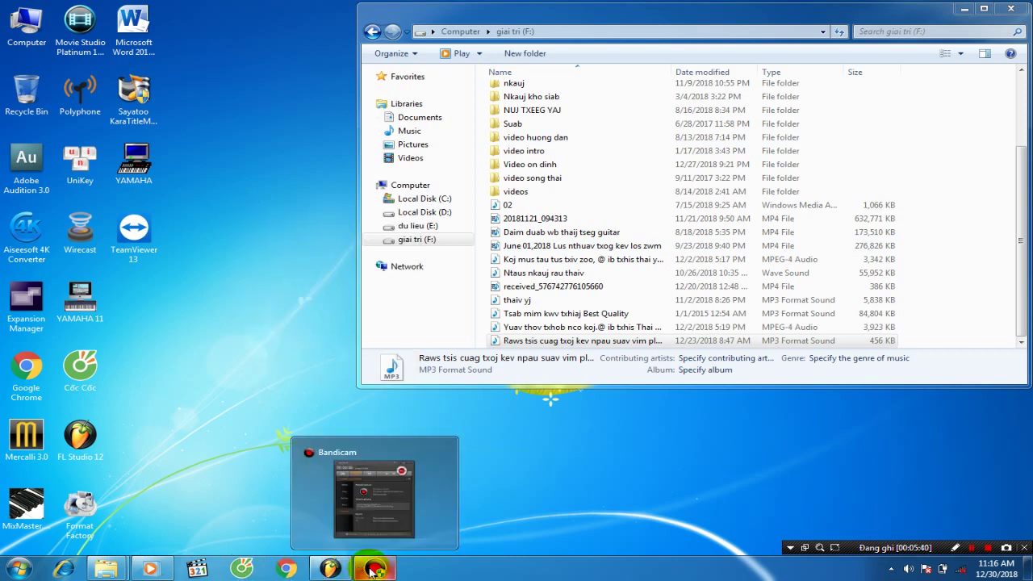
click(372, 571)
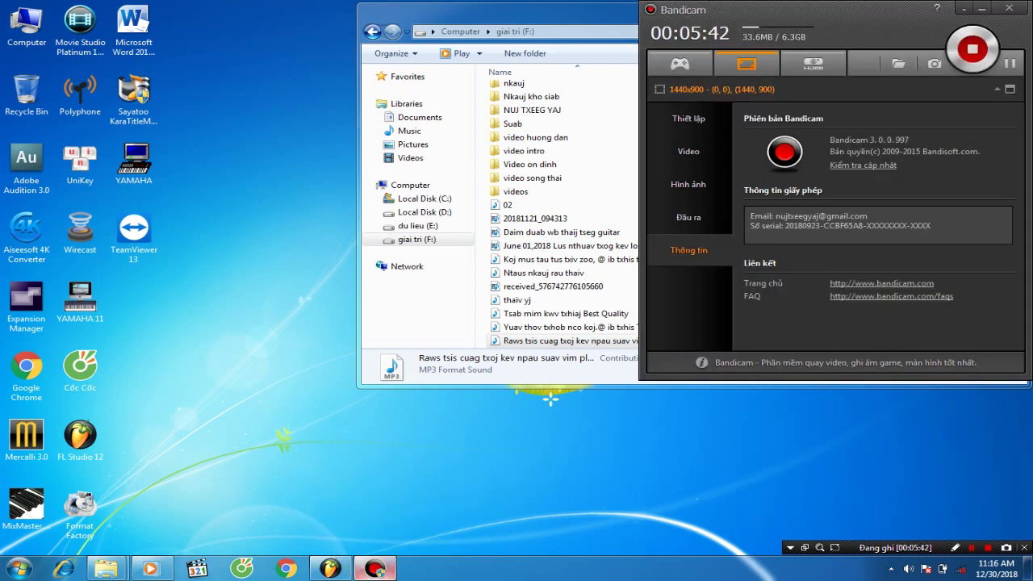
click(372, 571)
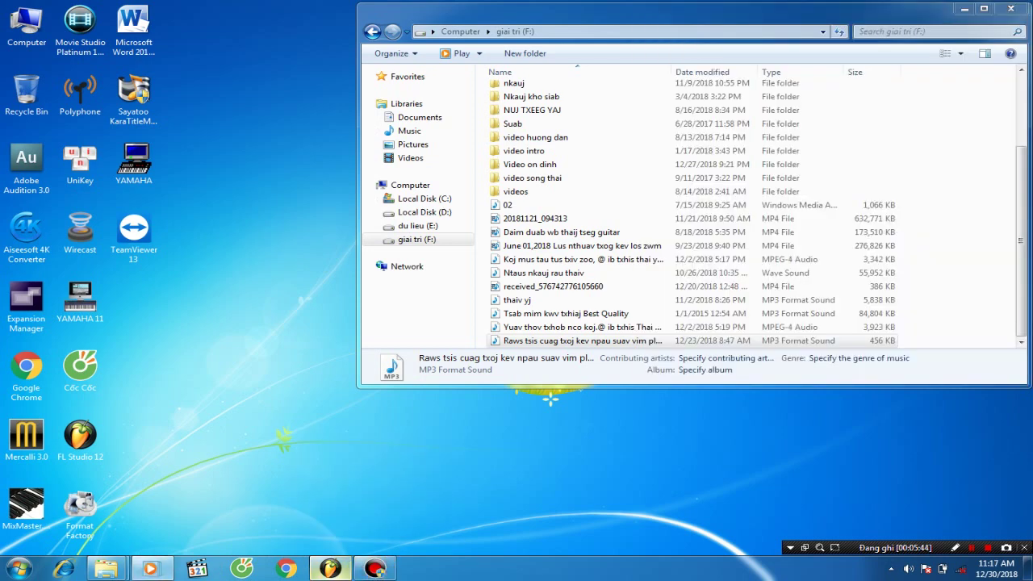
Switch to FL Studio, set playback to pattern mode, and select the drum pattern, leaving the user manual closed.
click(330, 569)
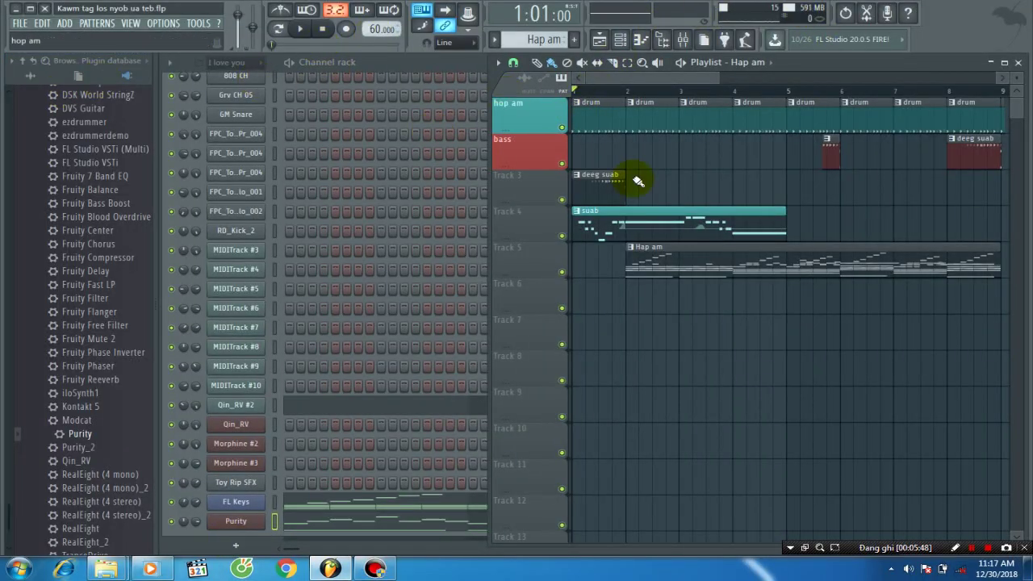
click(277, 28)
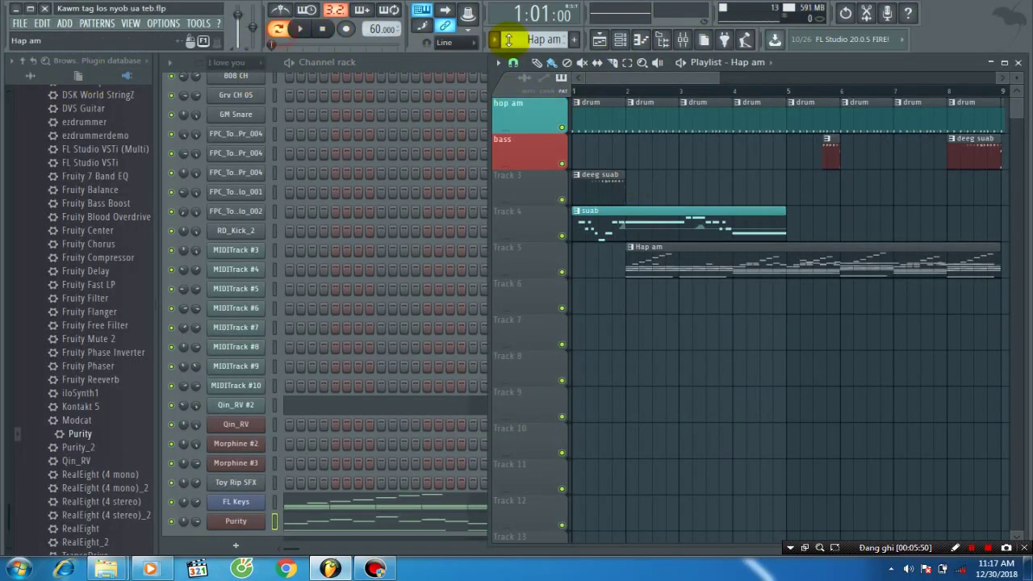
scroll(538, 41, up, 3)
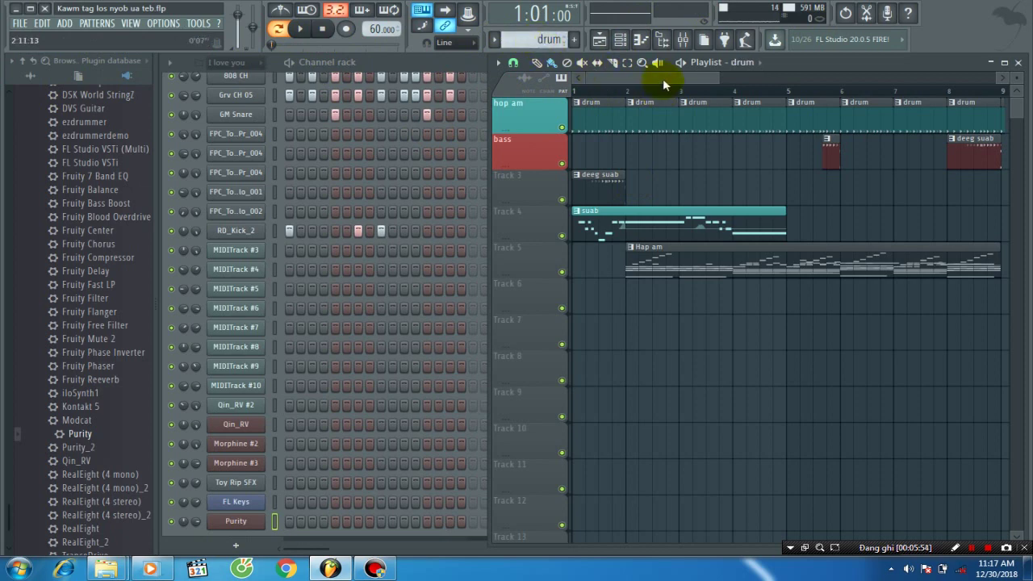
key(F1)
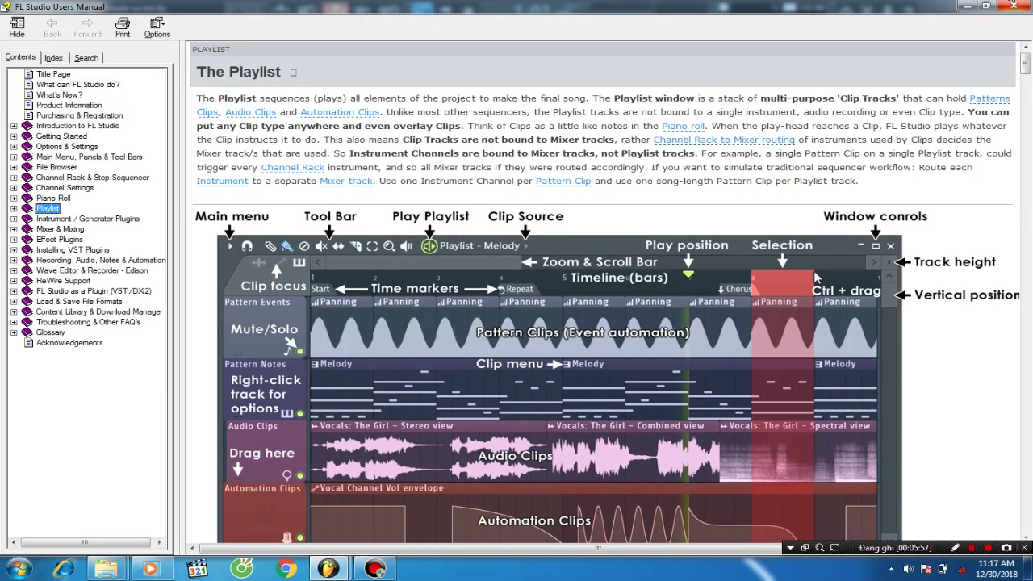
click(1014, 6)
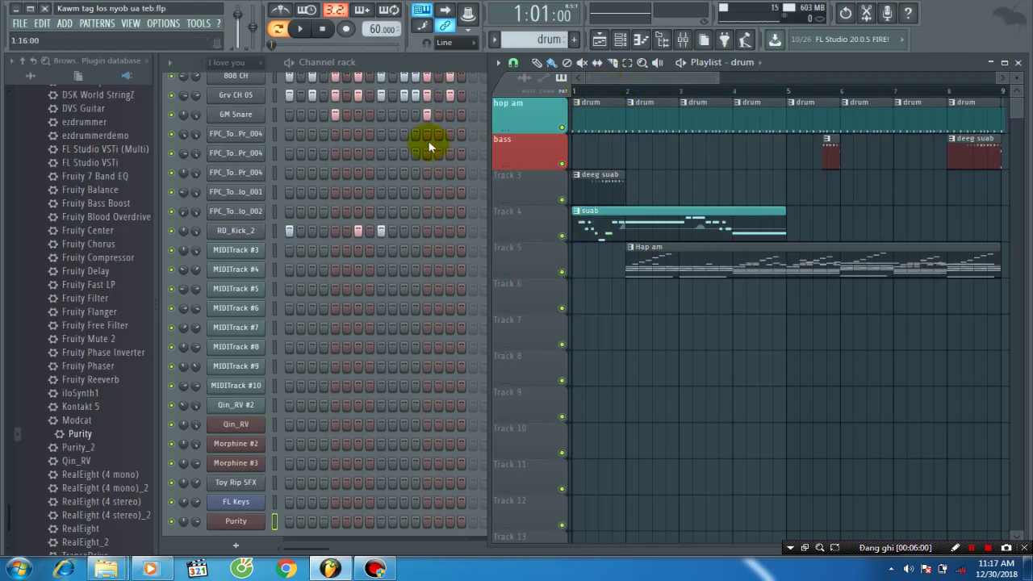
Play the drum pattern and examine which channels it uses in the Channel rack.
key(space)
scroll(384, 212, up, 1)
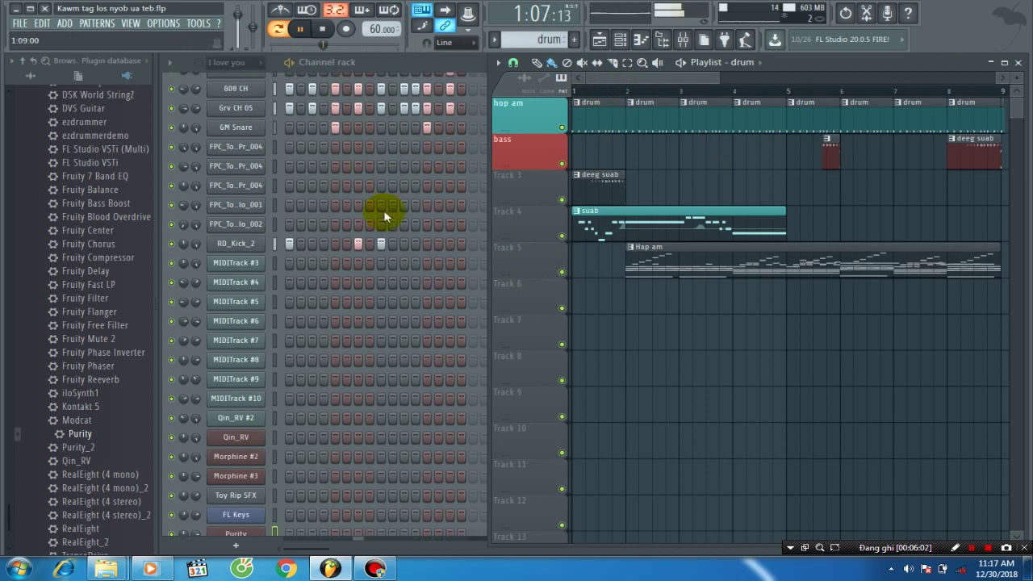
scroll(384, 210, up, 4)
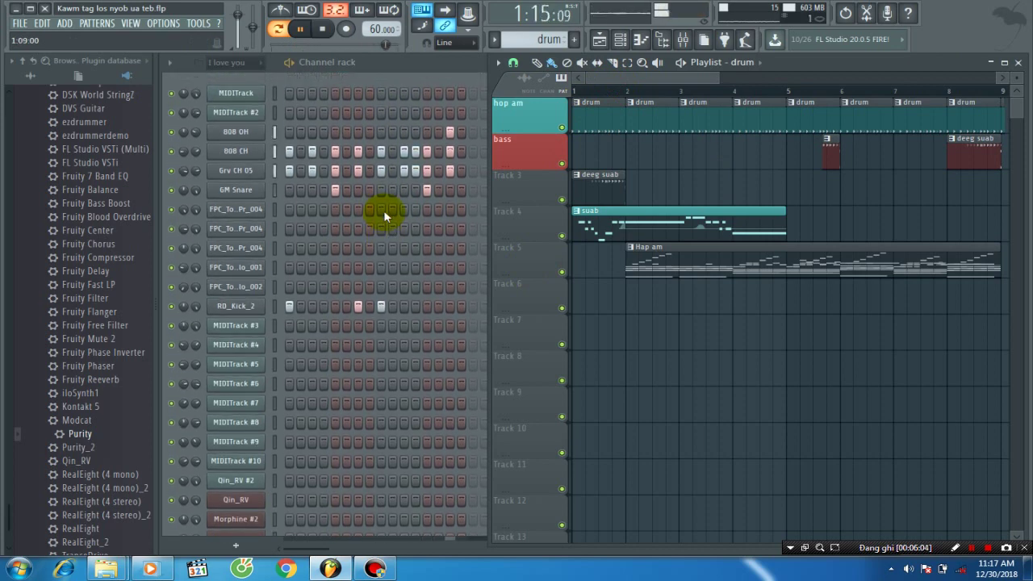
scroll(383, 214, down, 1)
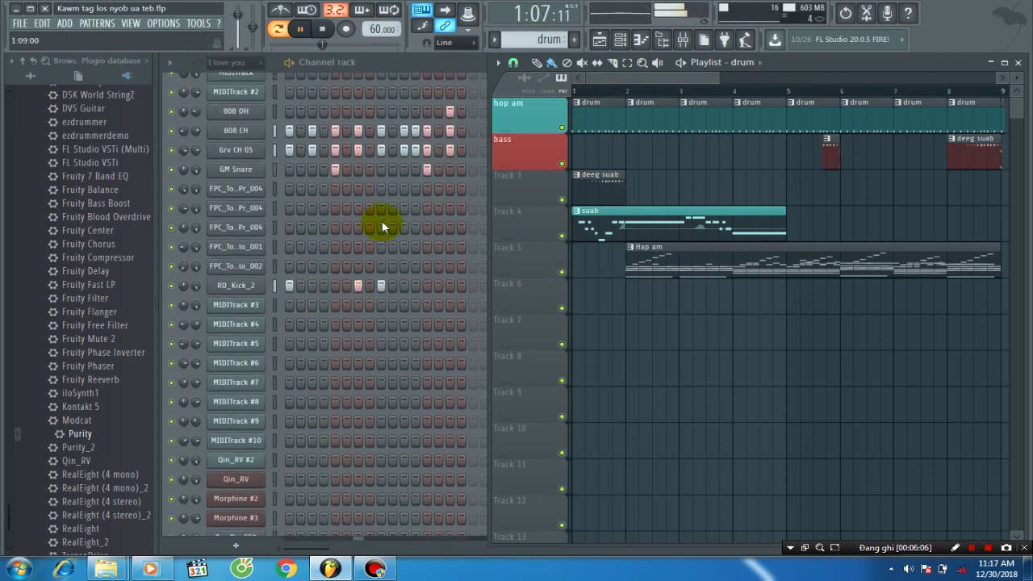
scroll(382, 224, down, 3)
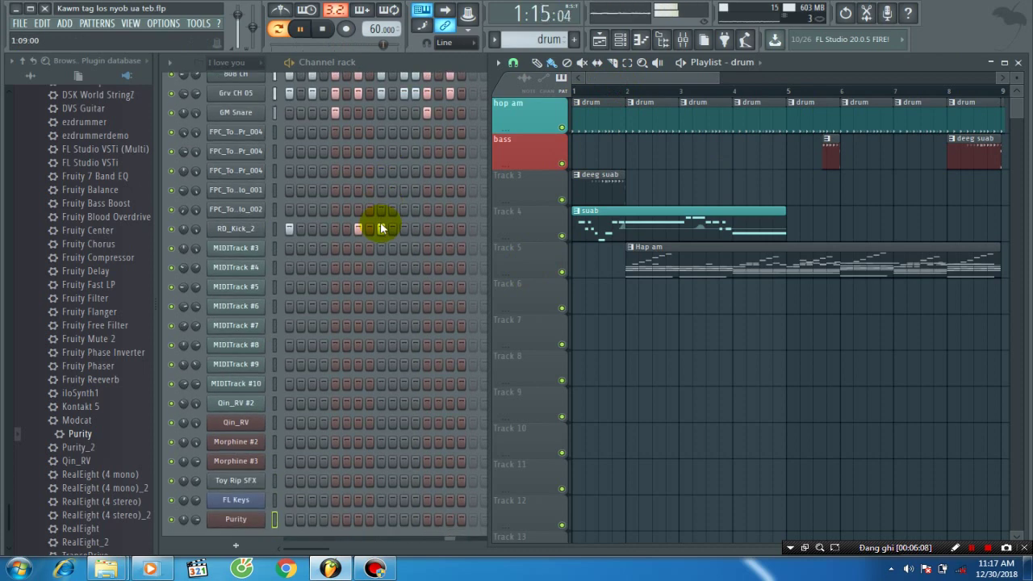
key(space)
scroll(371, 243, down, 1)
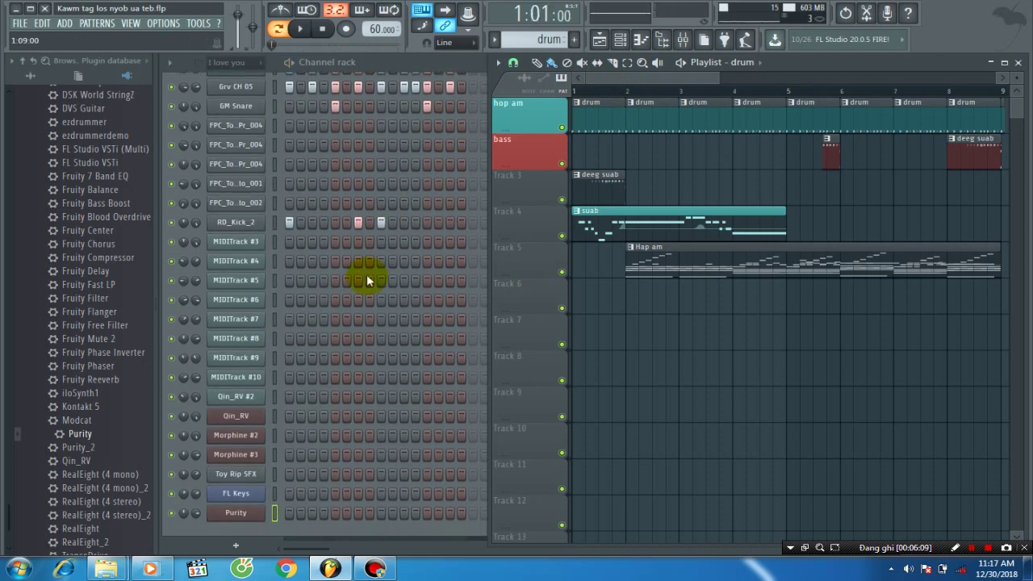
Open the Qin_RV instrument and audition its ChineeNanXiao flute notes alongside the looping drum pattern, and return to the playlist.
click(247, 426)
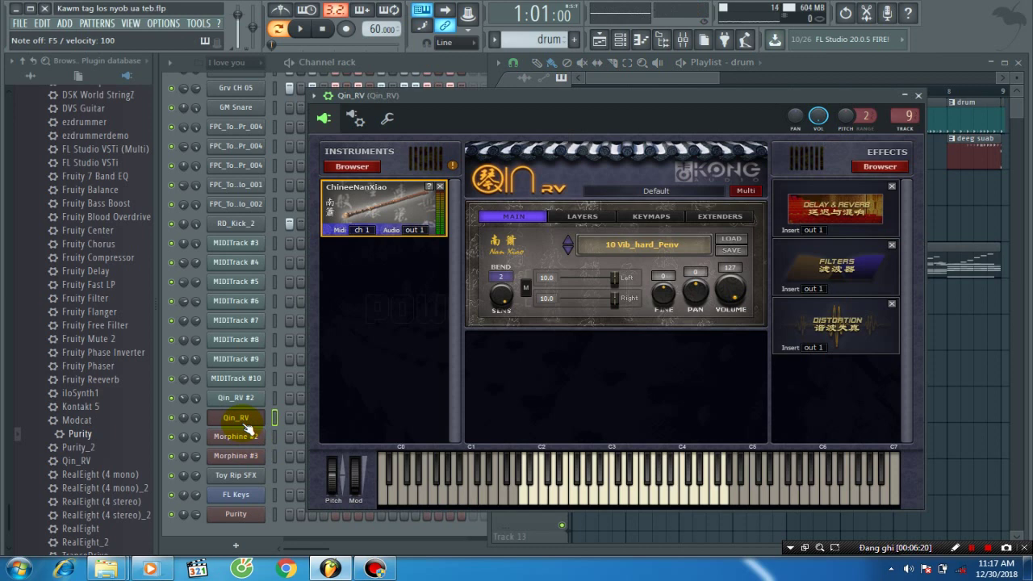
key(space)
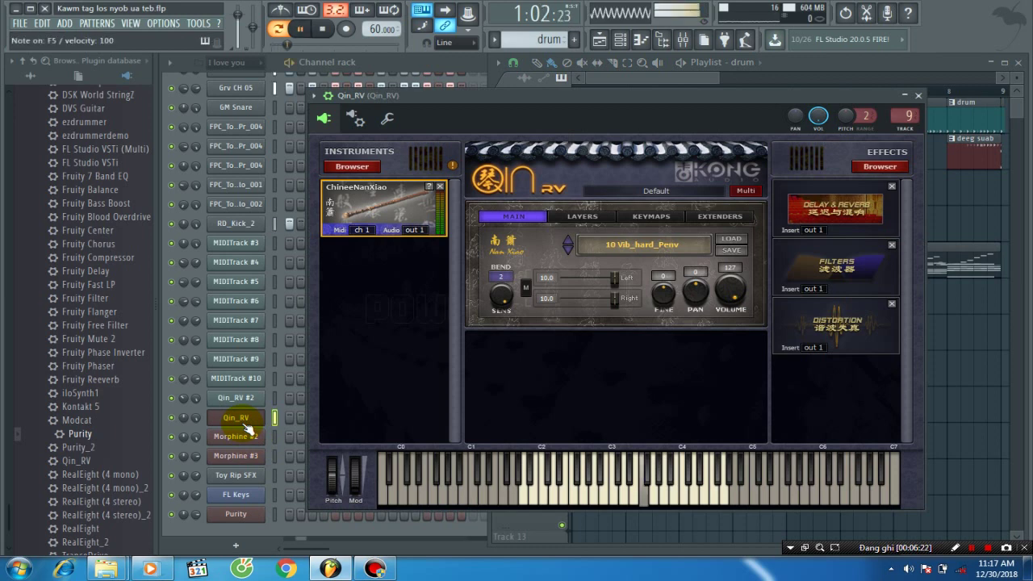
click(245, 423)
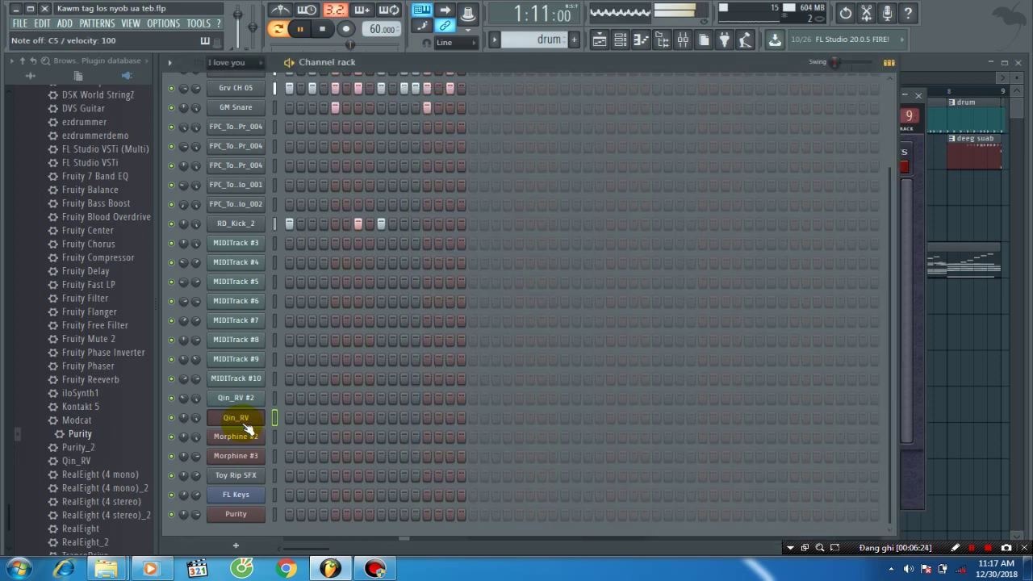
key(space)
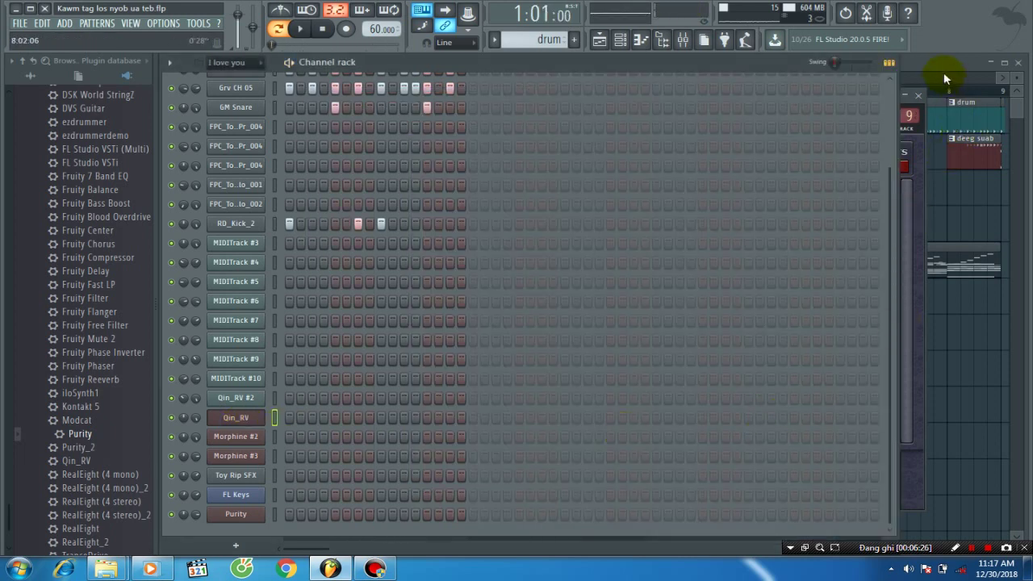
click(972, 64)
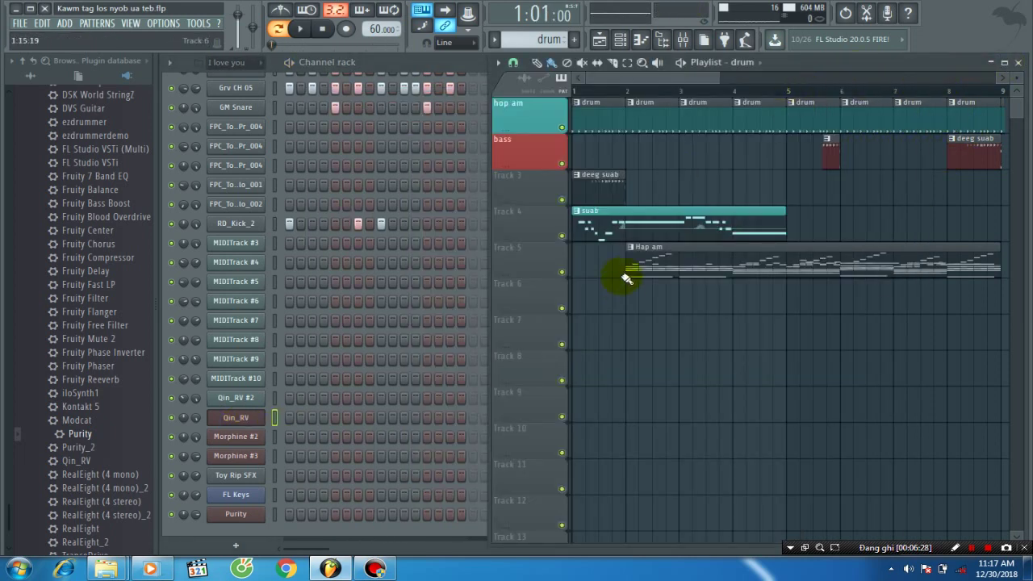
Reopen Qin_RV to review its flute instrument, close its window, and switch playback to song mode.
click(235, 417)
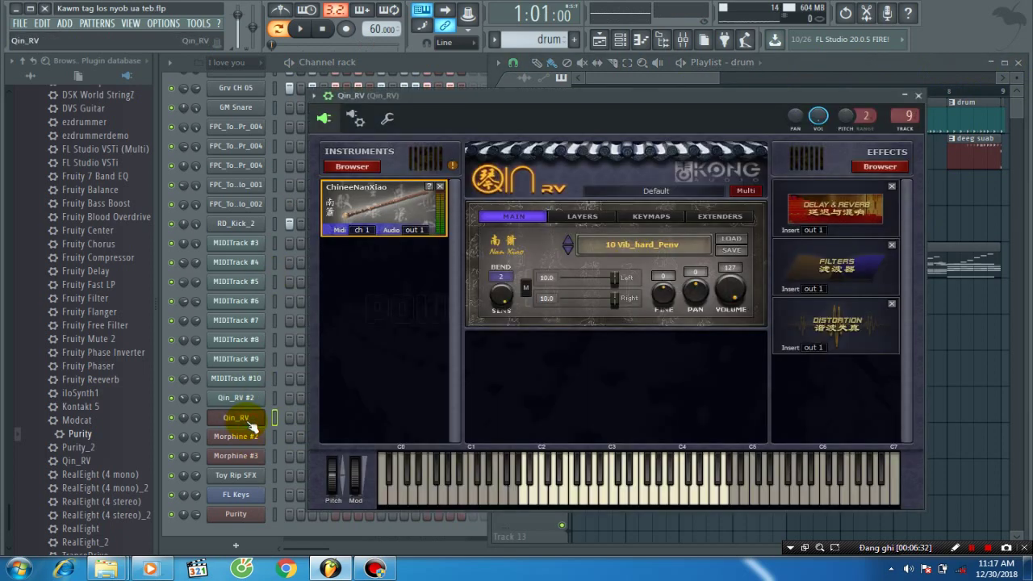
key(space)
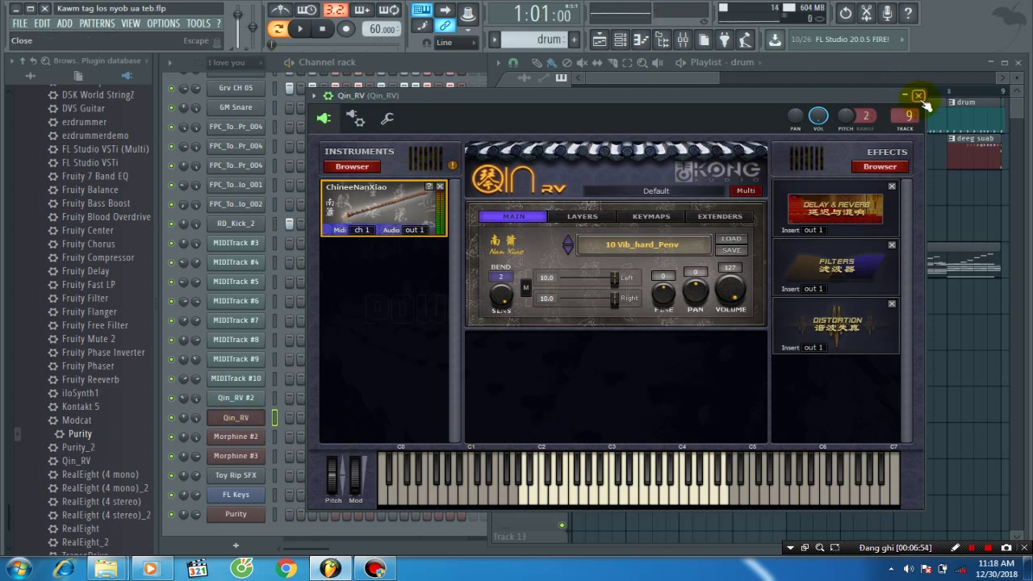
click(919, 96)
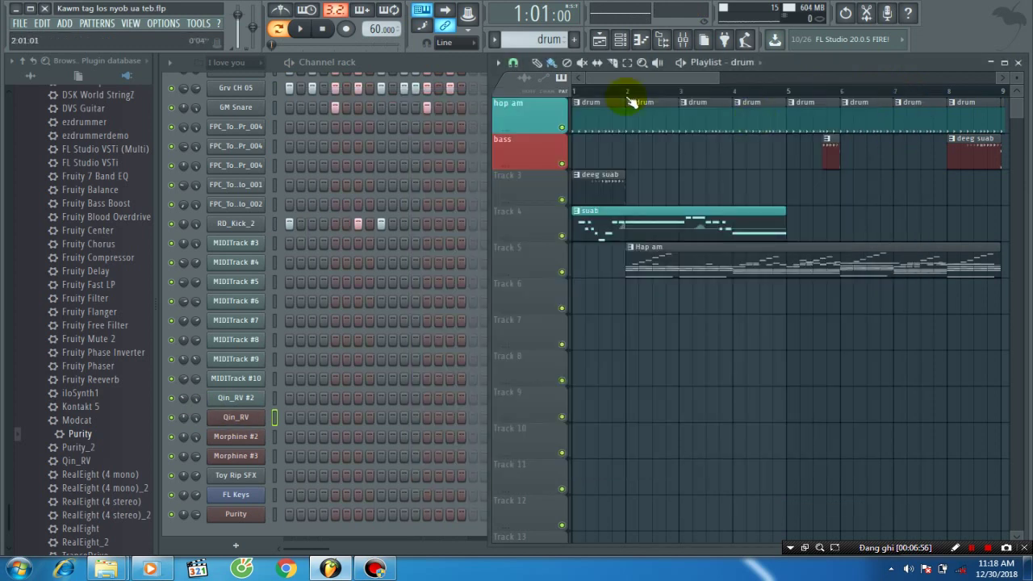
click(278, 29)
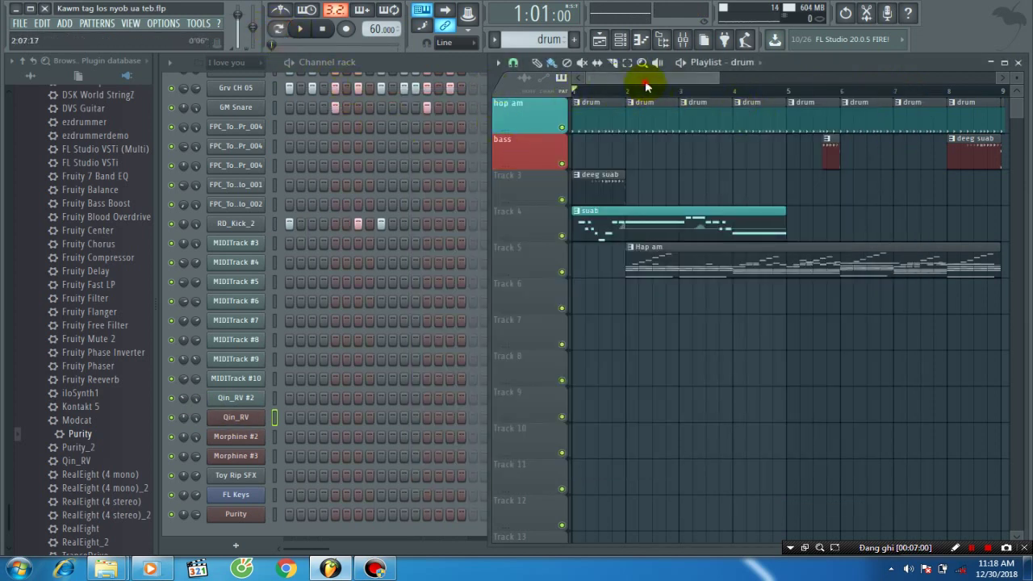
drag(645, 83, 620, 76)
Open the Purity channel, audition its Steel Guitar sound by playing a melody on the typing keyboard, and close the instrument.
click(238, 520)
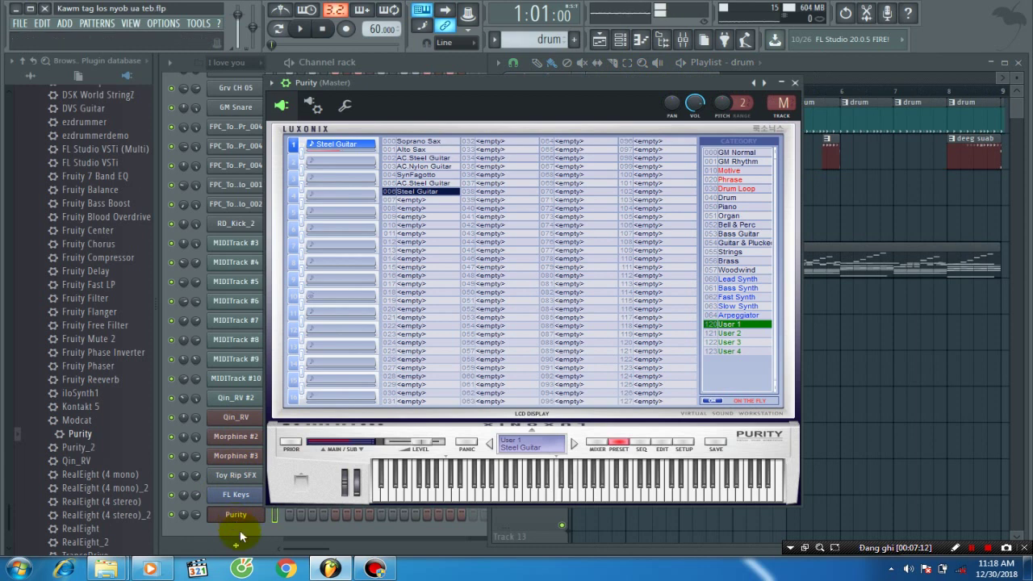
key(z)
key(c)
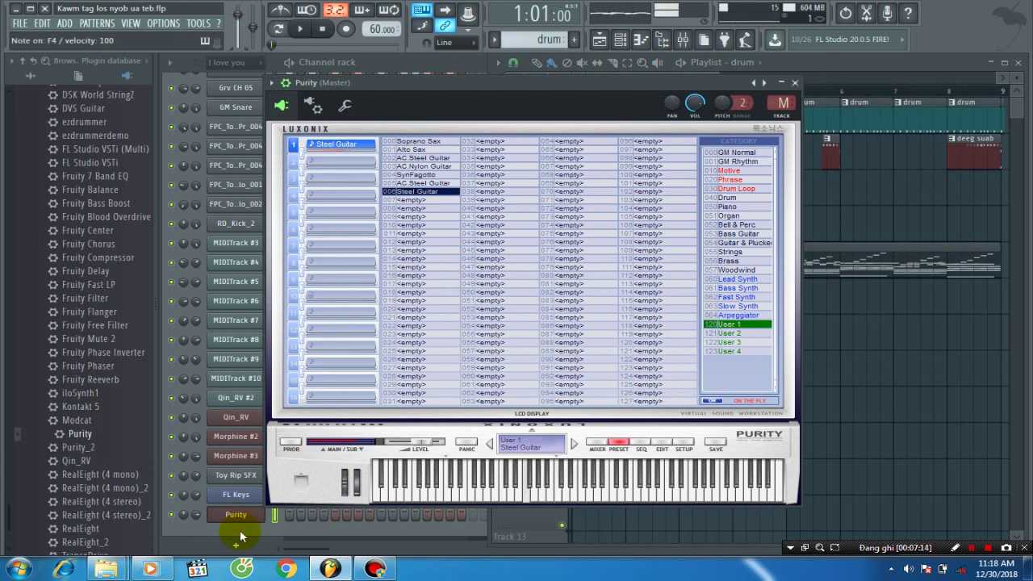
key(v)
key(b)
key(c)
key(x)
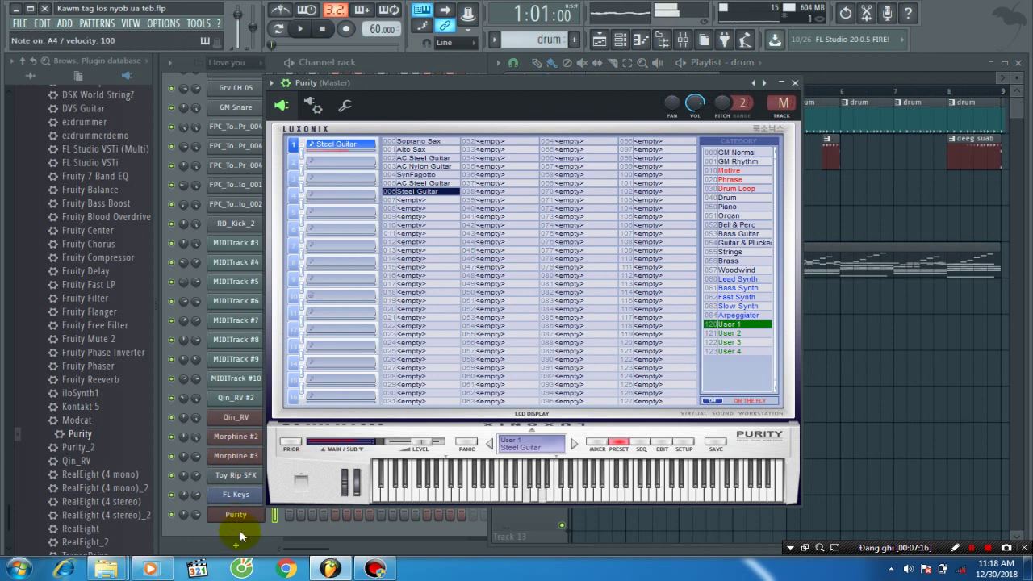
key(c)
key(c)
key(z)
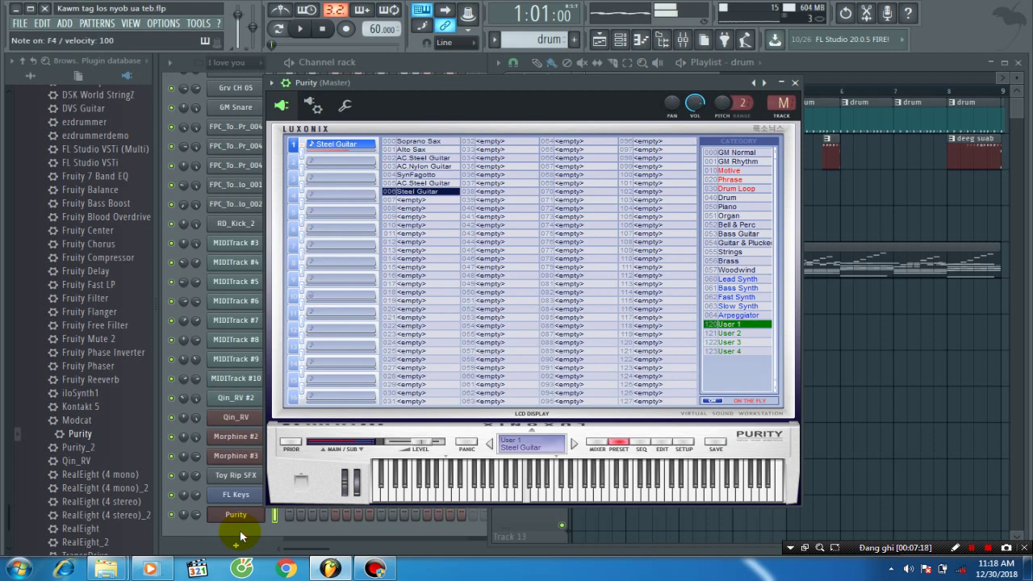
key(n)
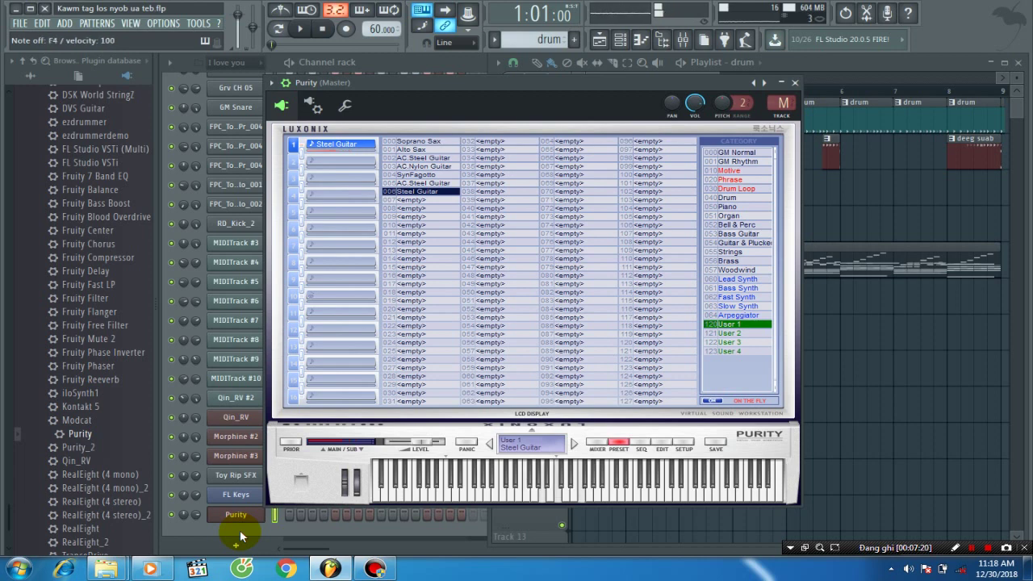
key(x)
key(q)
key(v)
key(v)
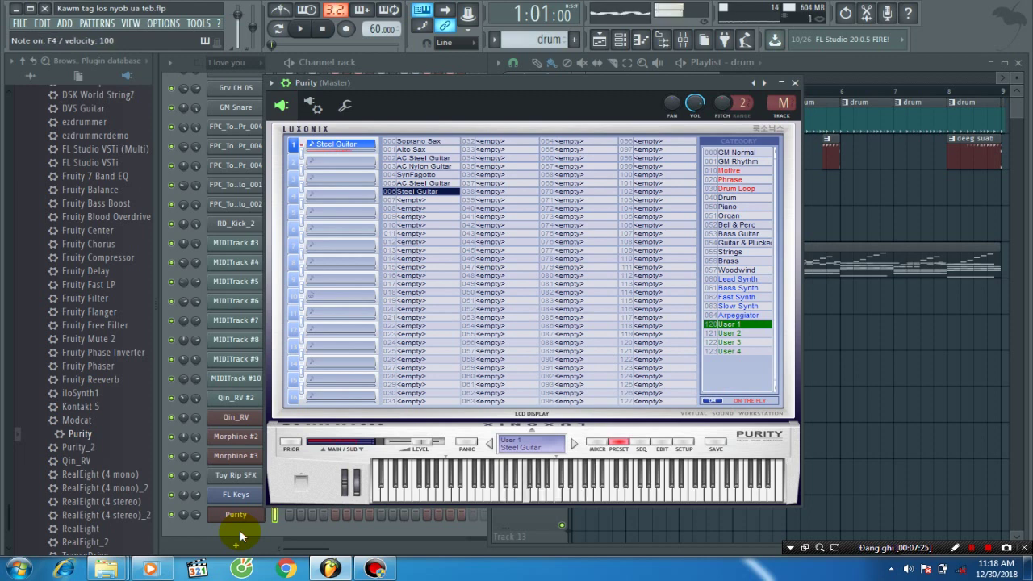
key(n)
key(v)
key(q)
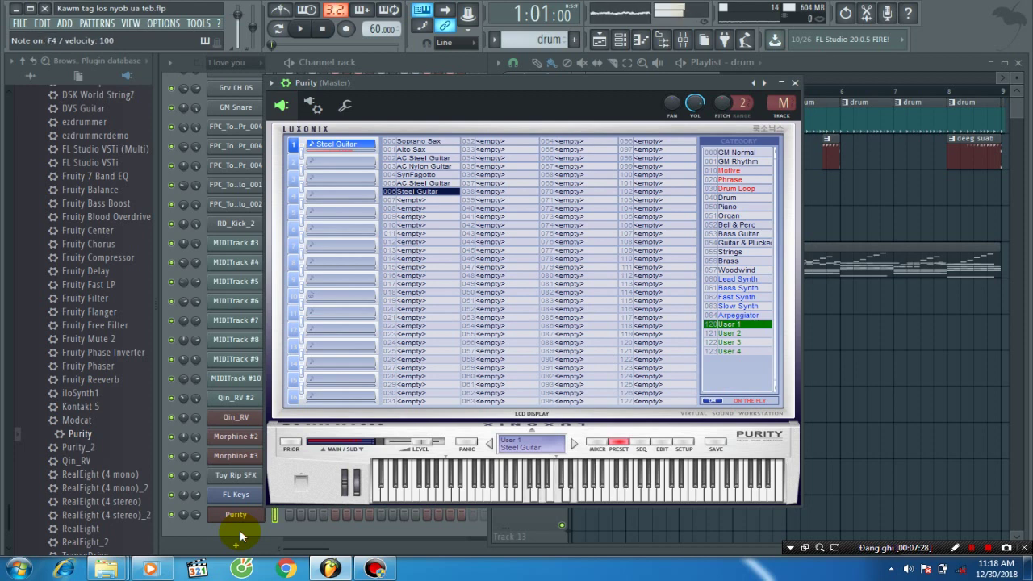
key(w)
key(v)
key(q)
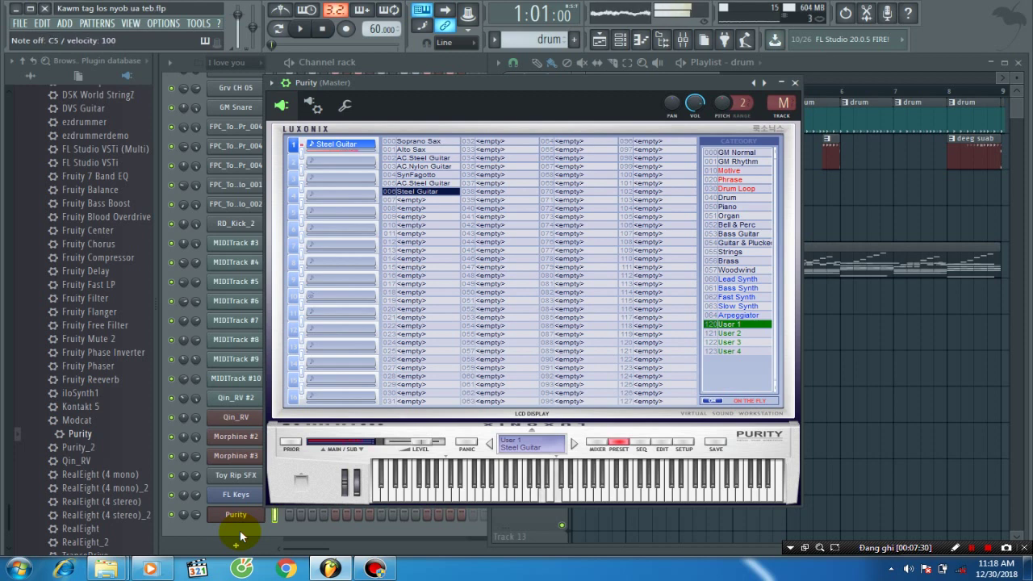
click(795, 84)
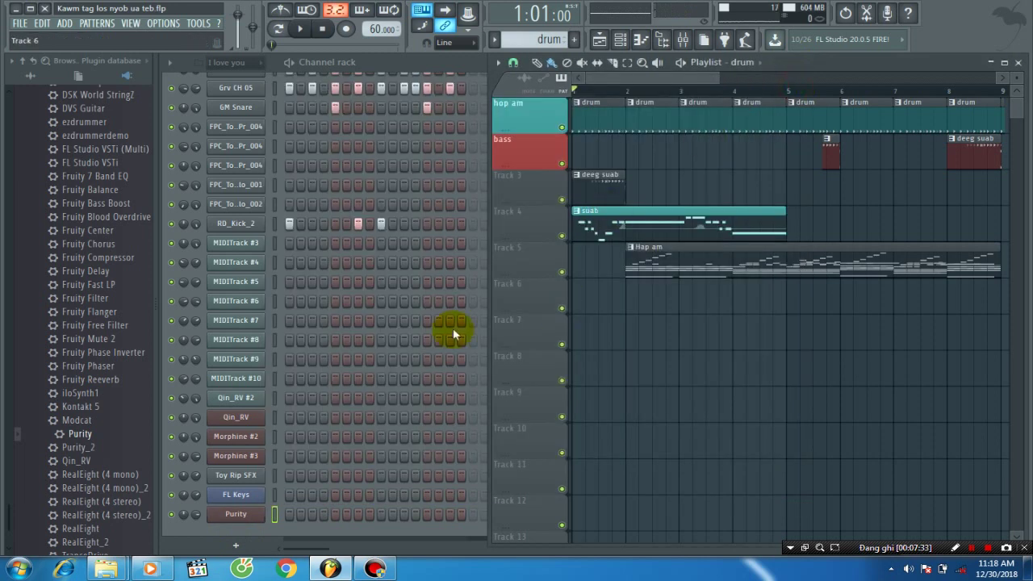
Open the FL Keys channel, audition its Grand Piano with a few notes and chords, and close the instrument.
click(252, 500)
key(v)
key(n)
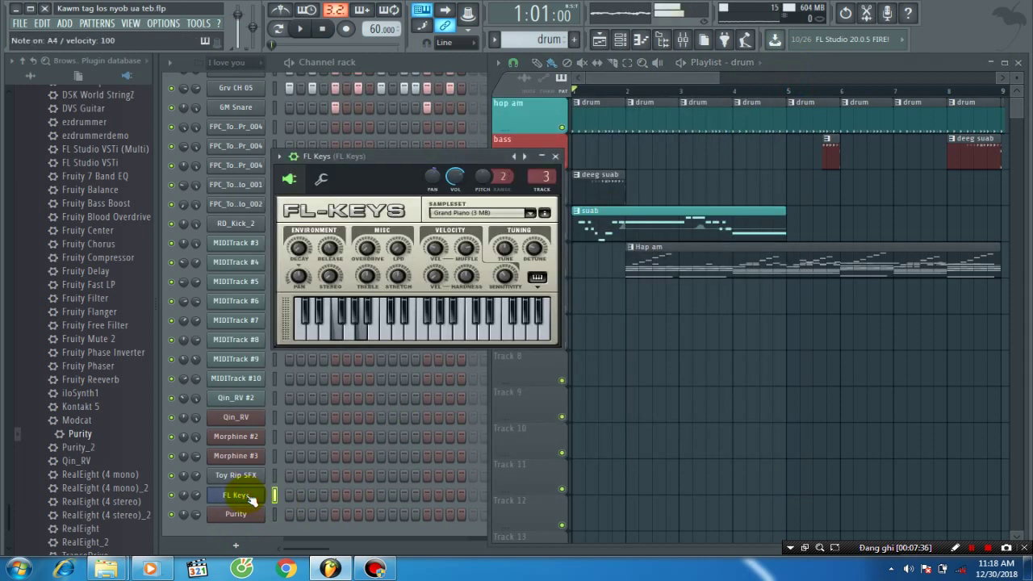
key(comma)
key(v)
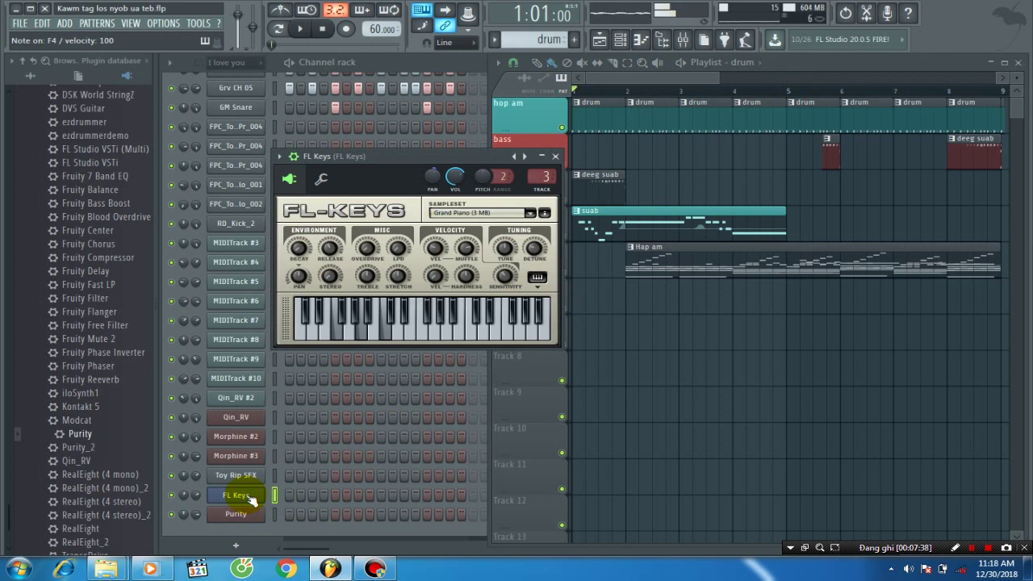
key(z)
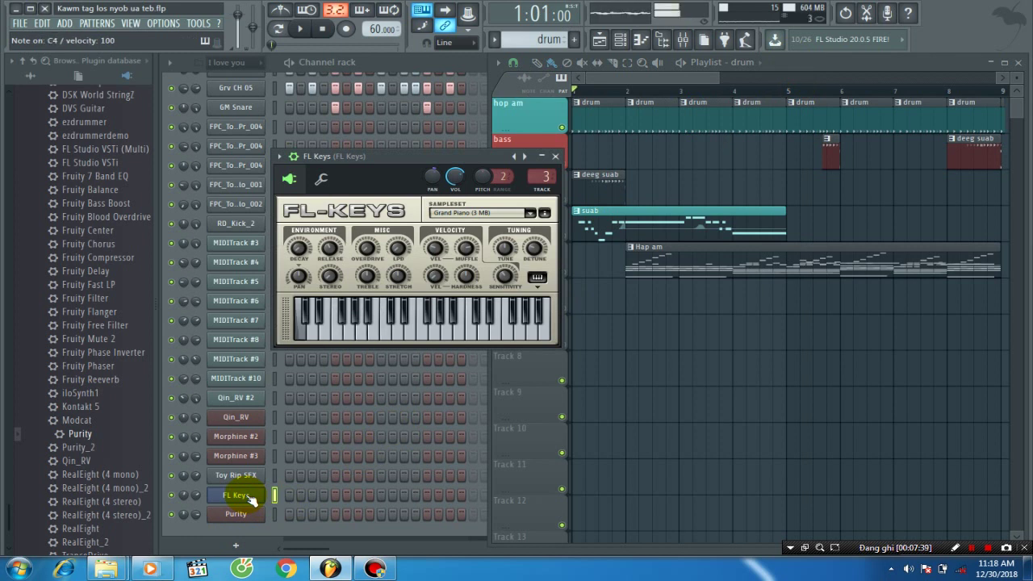
key(c)
key(b)
key(z)
key(c)
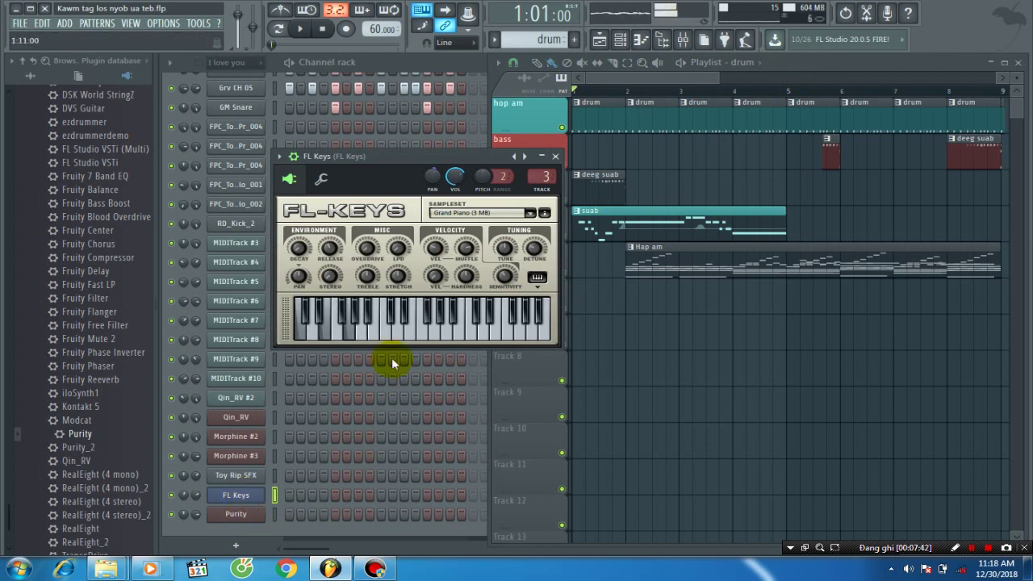
click(556, 156)
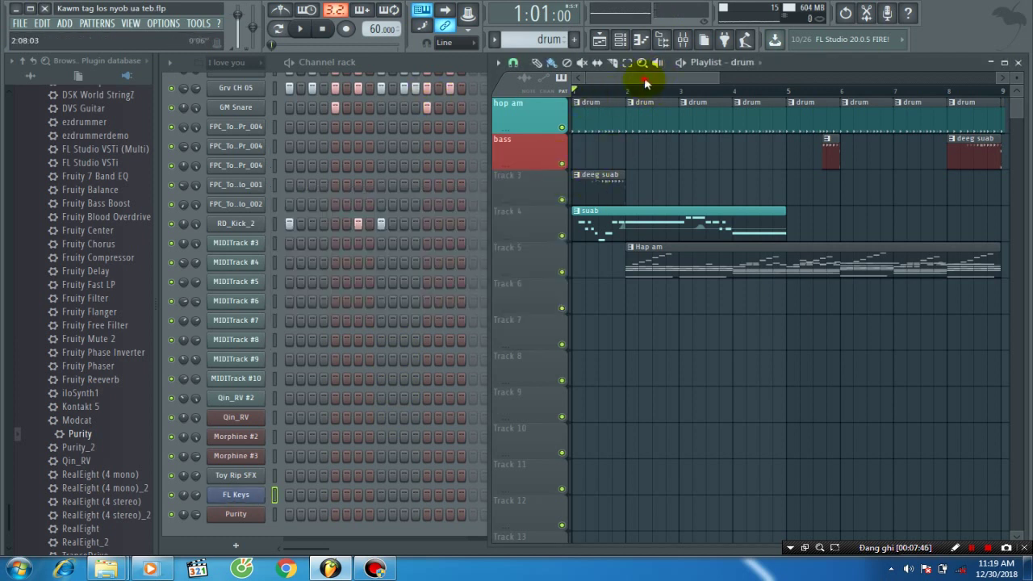
Play the arrangement in song mode and examine which channels and playlist clips sound through its end.
key(space)
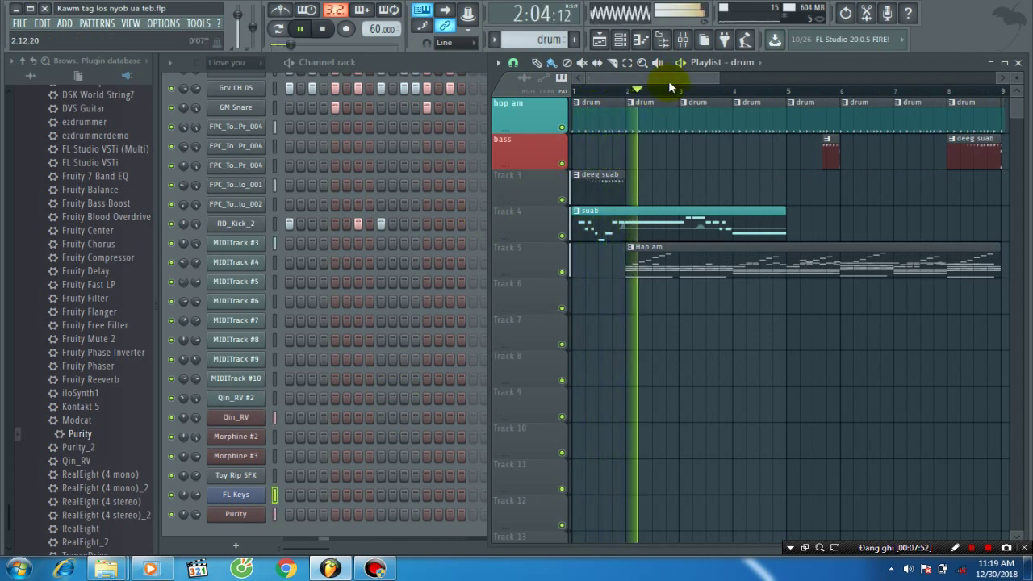
scroll(334, 281, up, 1)
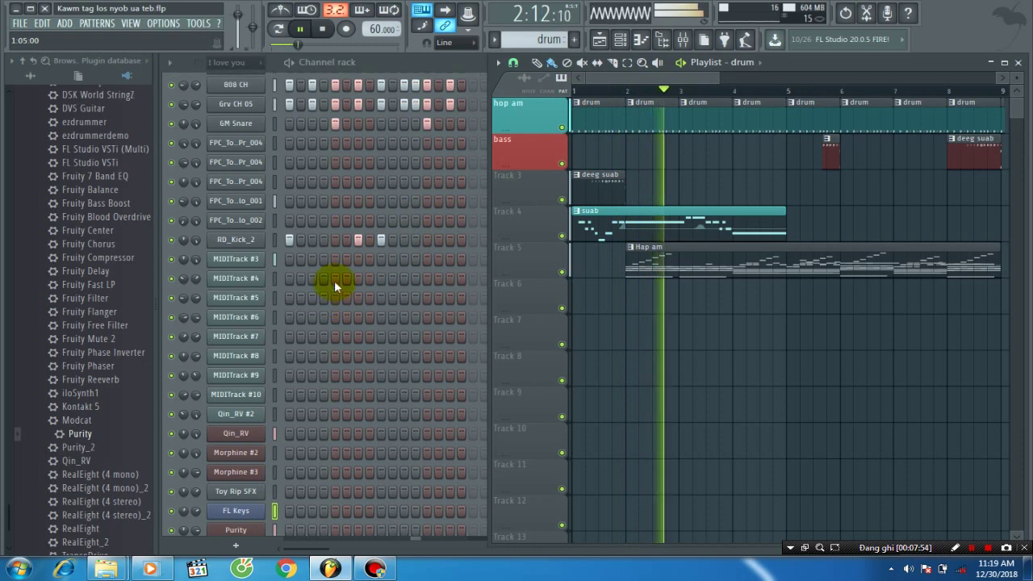
scroll(335, 284, up, 3)
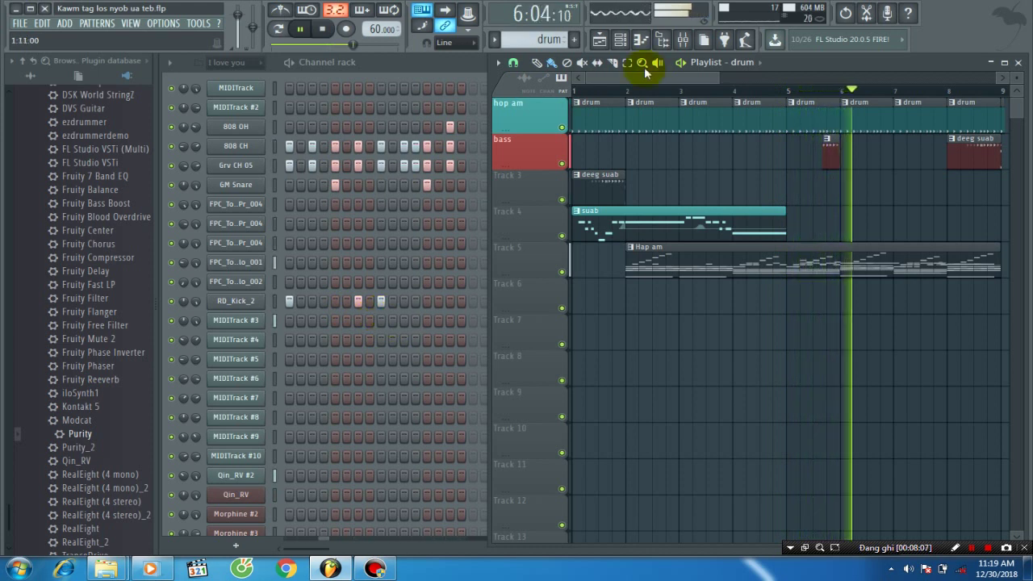
drag(662, 77, 713, 87)
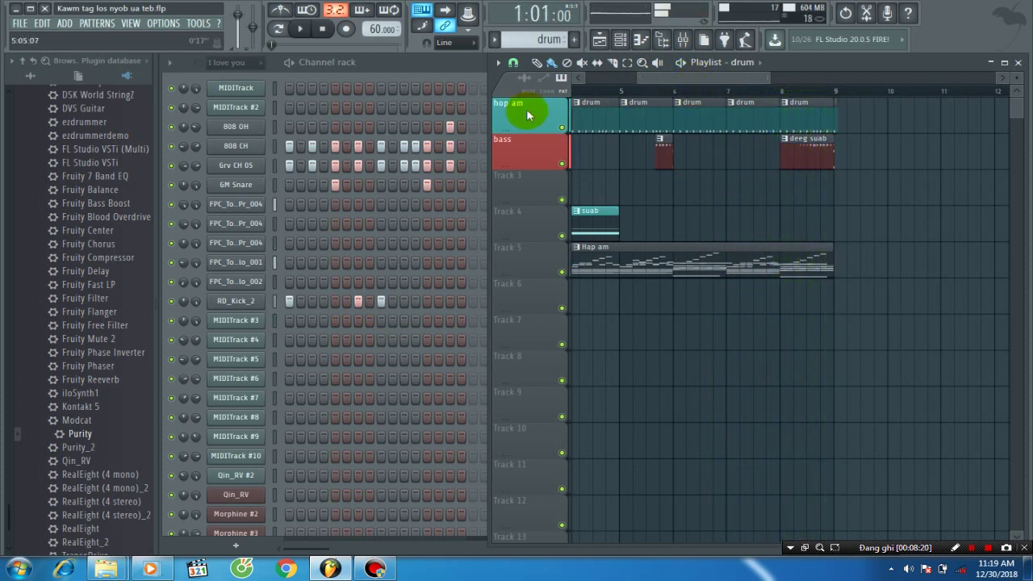
Review the full list of drum, MIDI and plugin instrument channels in the Channel rack and the instruments around Purity in the Plugin database.
scroll(235, 325, down, 3)
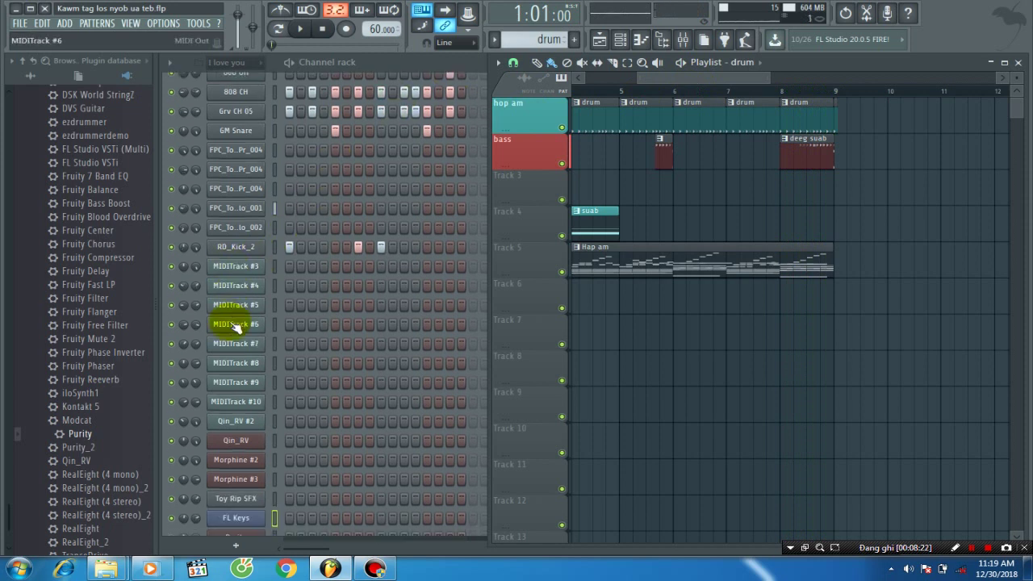
scroll(234, 325, down, 1)
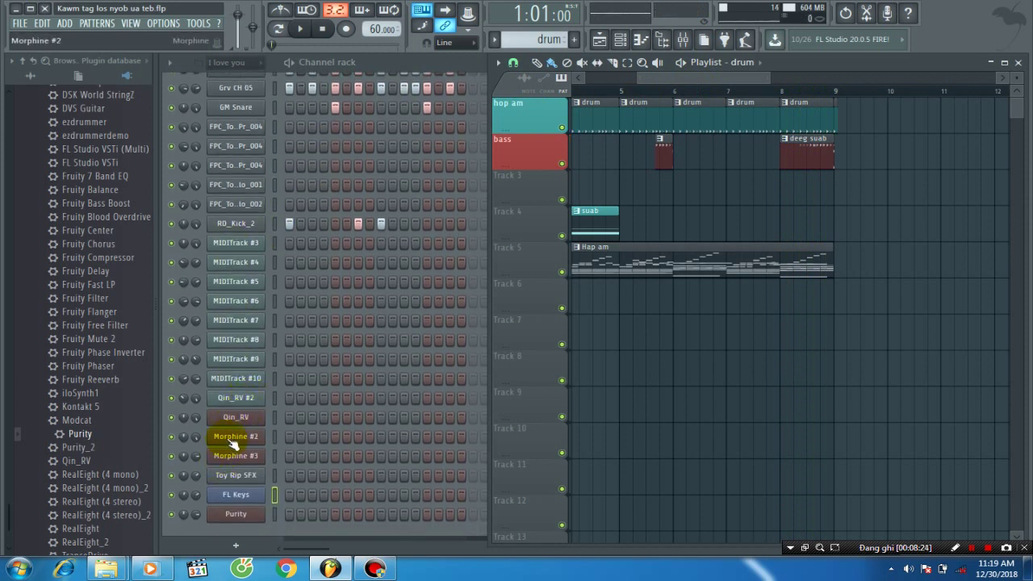
scroll(229, 437, up, 2)
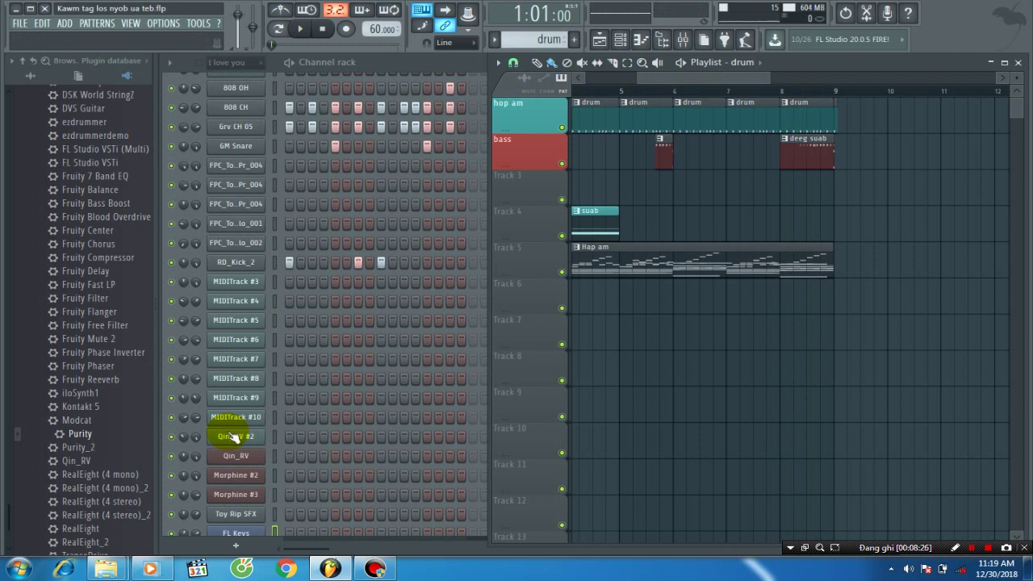
scroll(229, 437, up, 2)
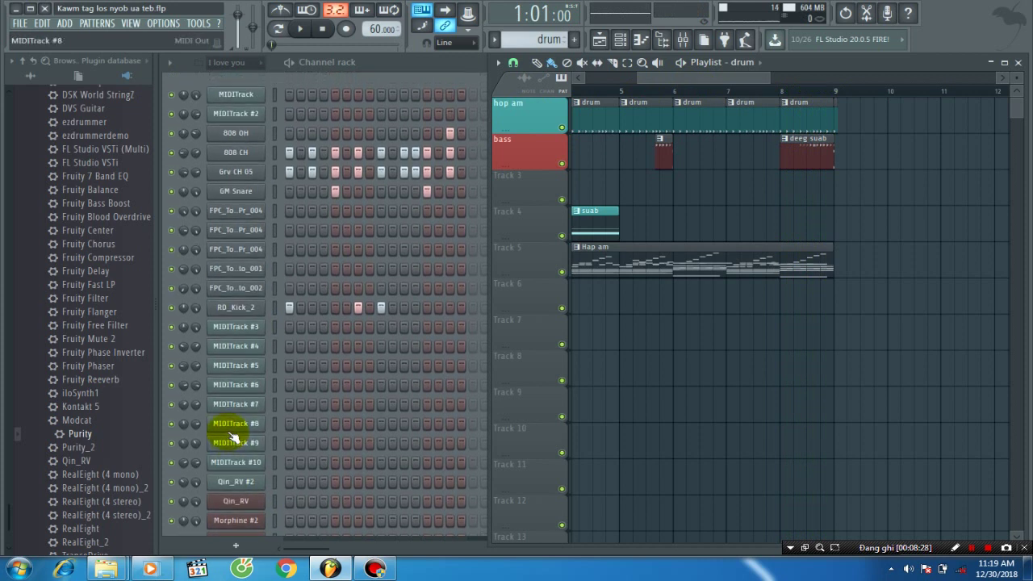
scroll(239, 417, down, 4)
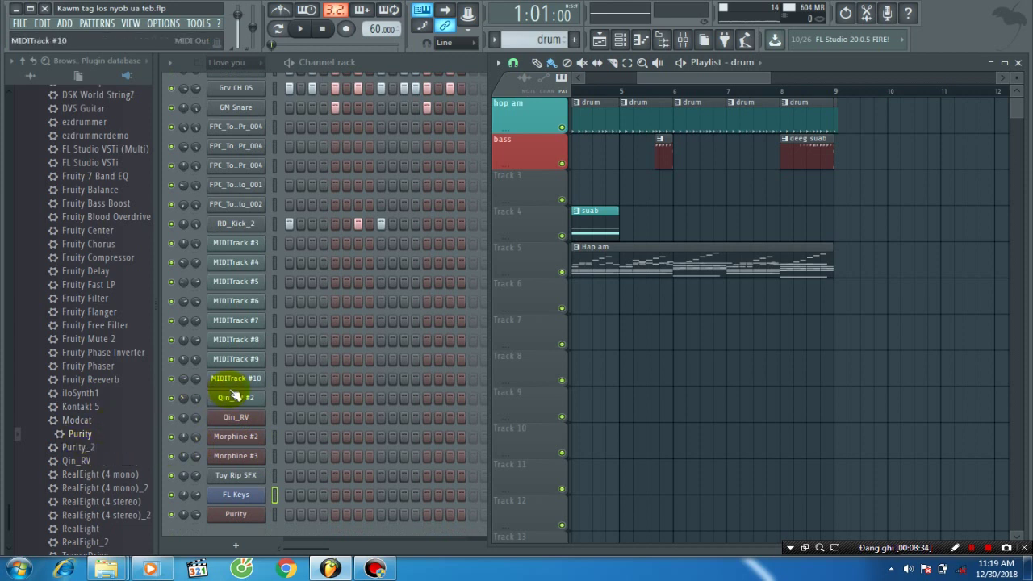
scroll(234, 396, up, 4)
scroll(234, 399, down, 4)
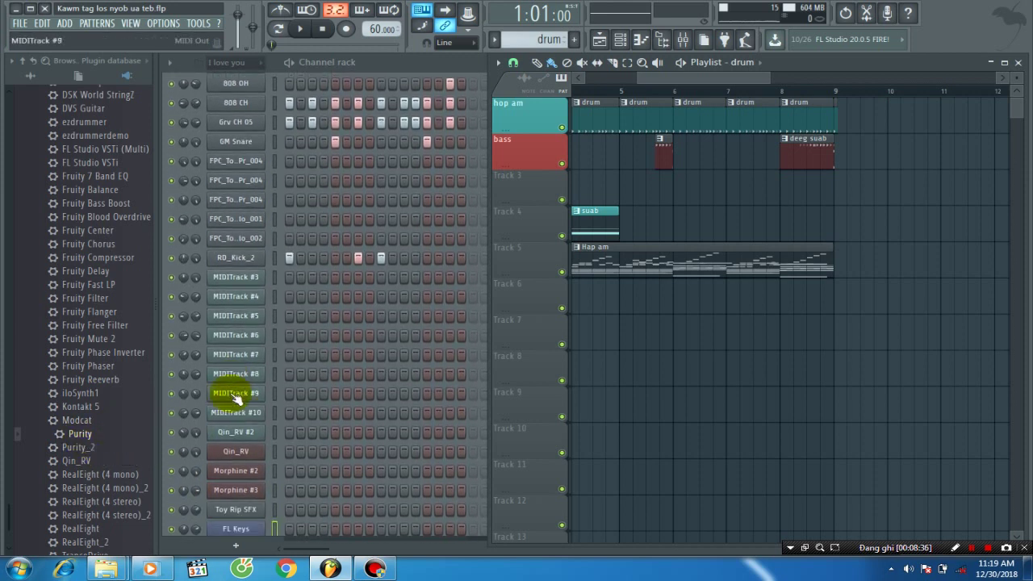
scroll(234, 400, up, 4)
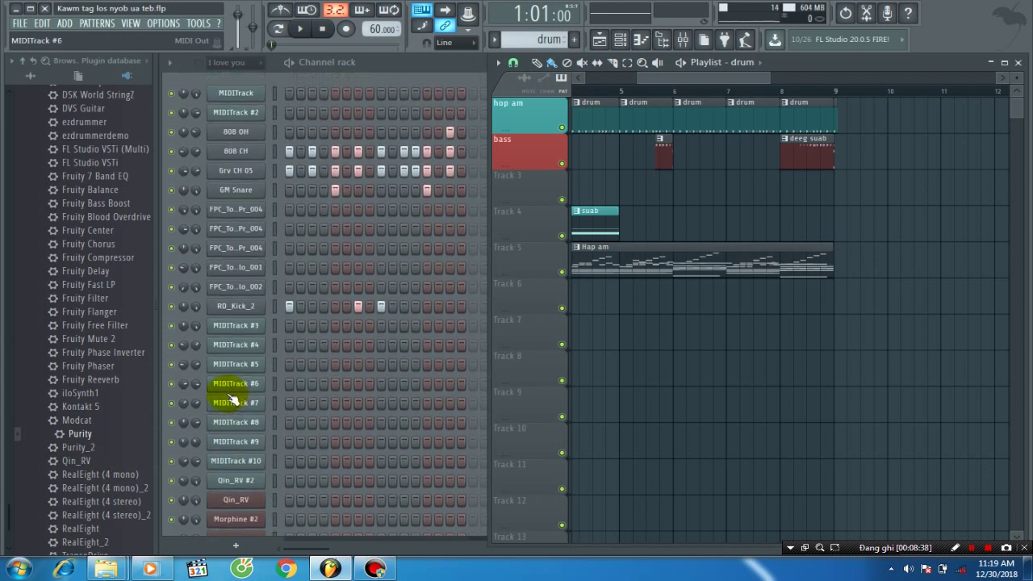
drag(85, 462, 103, 475)
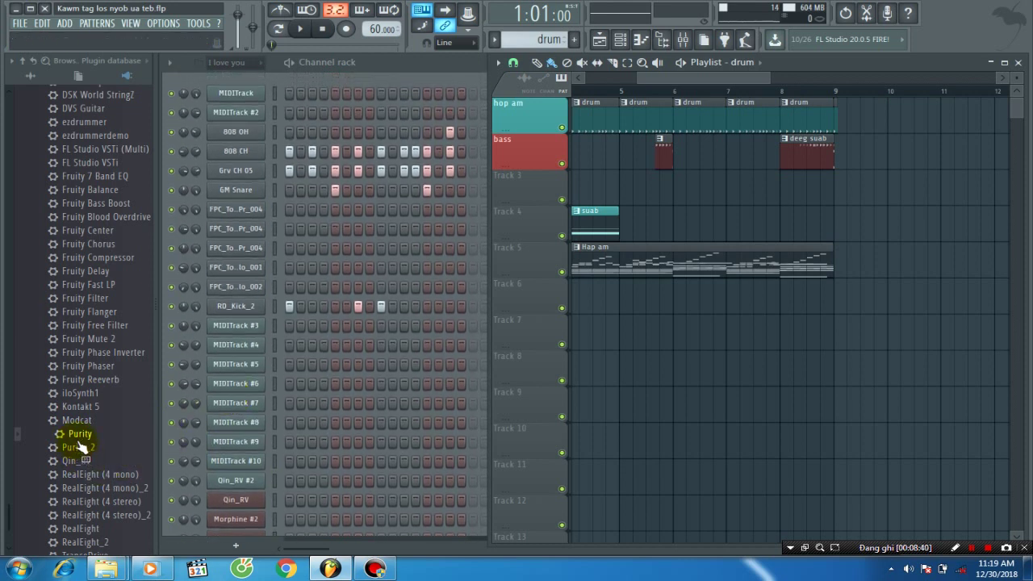
Add a new Purity instrument to the Channel rack, bring its whole interface into view, and list its GM Normal presets.
drag(79, 442, 226, 480)
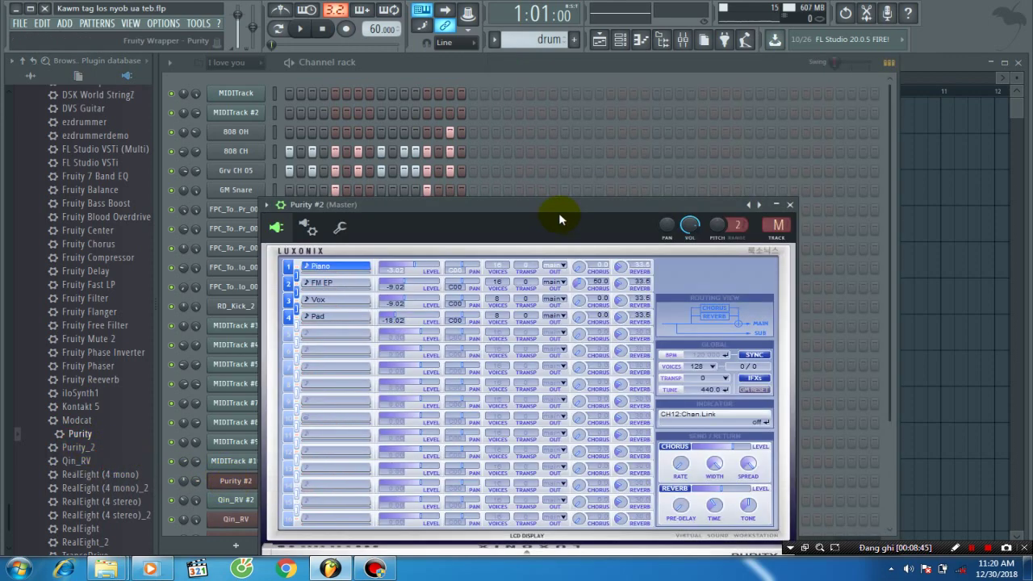
drag(560, 210, 563, 86)
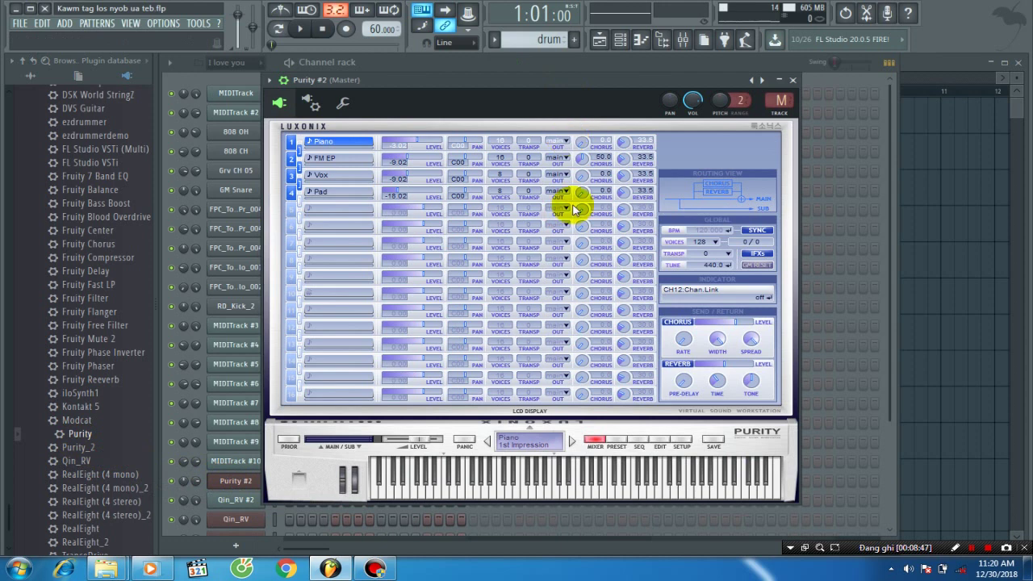
click(617, 441)
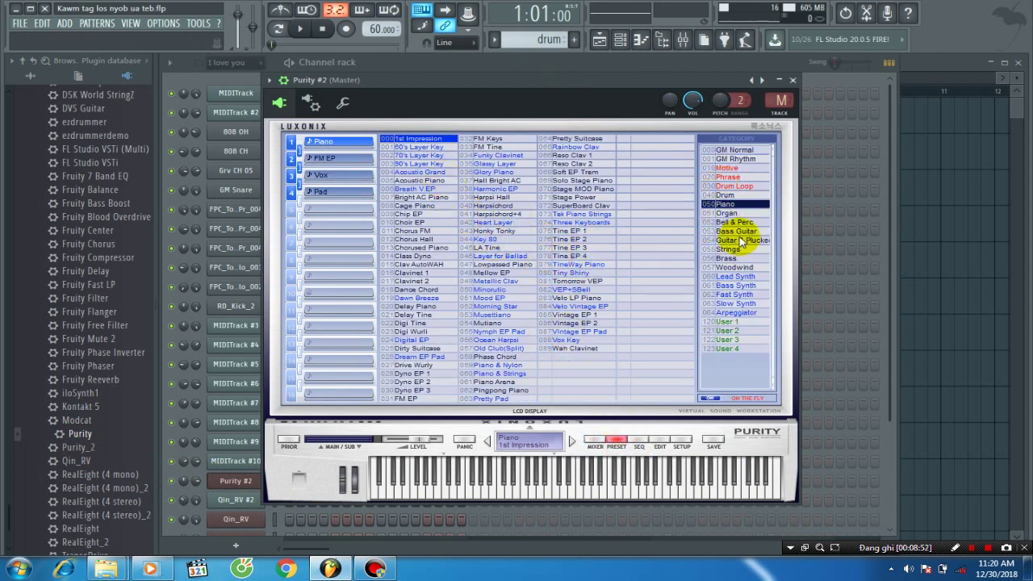
click(734, 153)
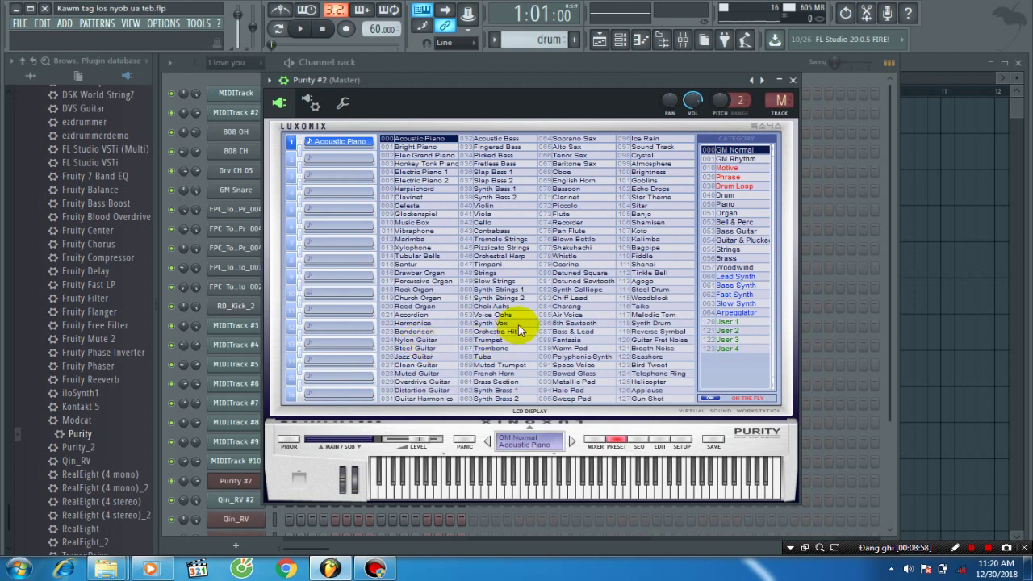
Audition the GM Normal bass presets in Purity, including Synth Bass 1, Picked Bass, Fingered Bass and Acoustic Bass.
click(509, 190)
key(z)
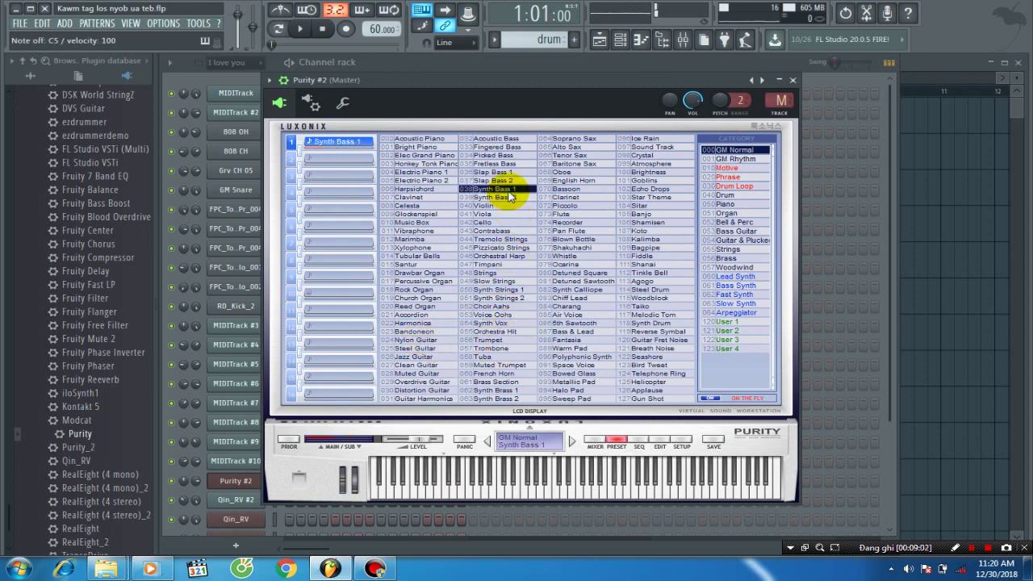
click(510, 164)
click(508, 155)
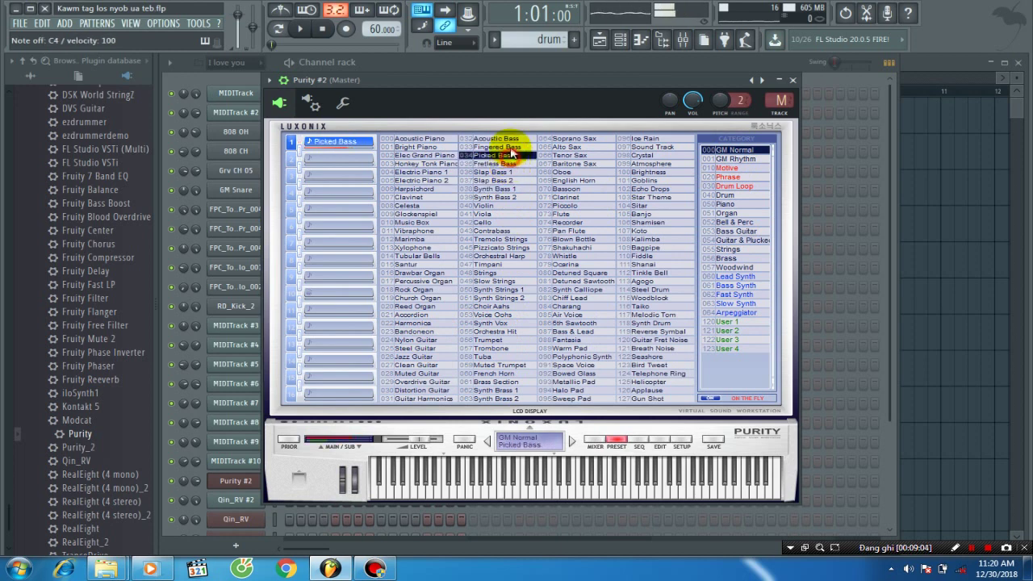
click(508, 147)
click(510, 138)
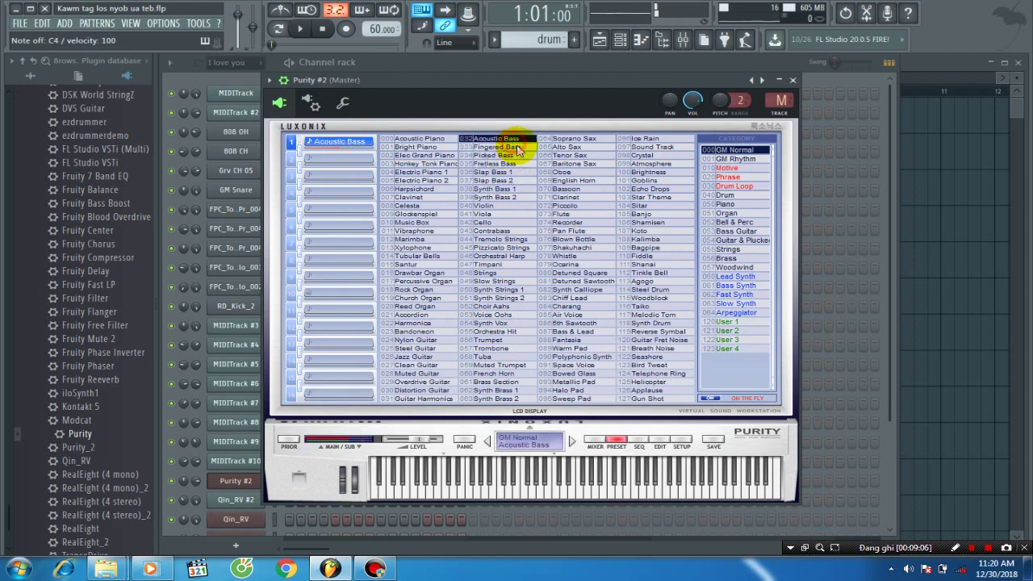
click(517, 197)
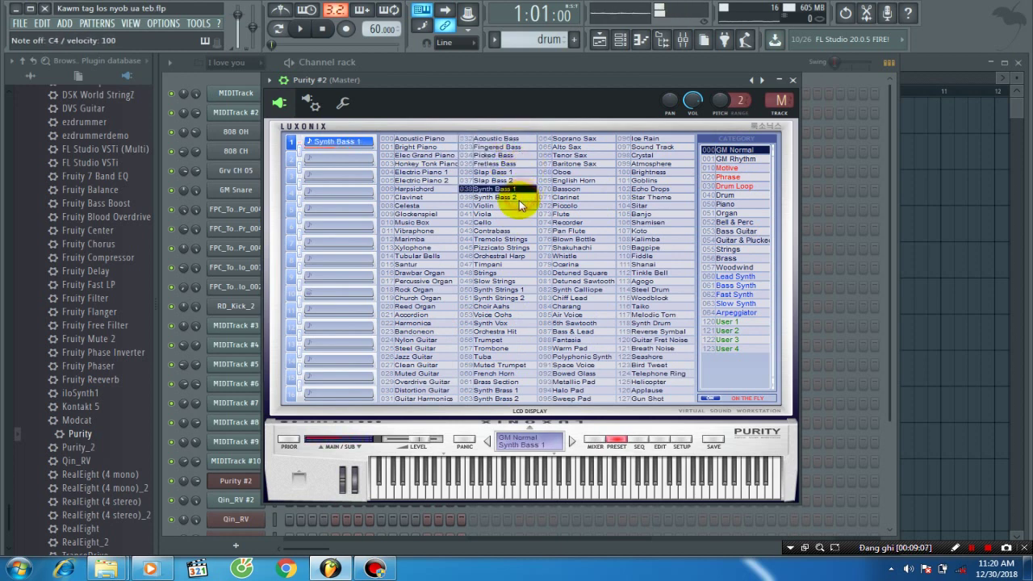
Audition further GM Normal presets such as Kalimba, English Horn, Slap Bass 1, Fingered Bass, Synth Brass 1 and Synth Brass 2.
click(427, 290)
click(421, 365)
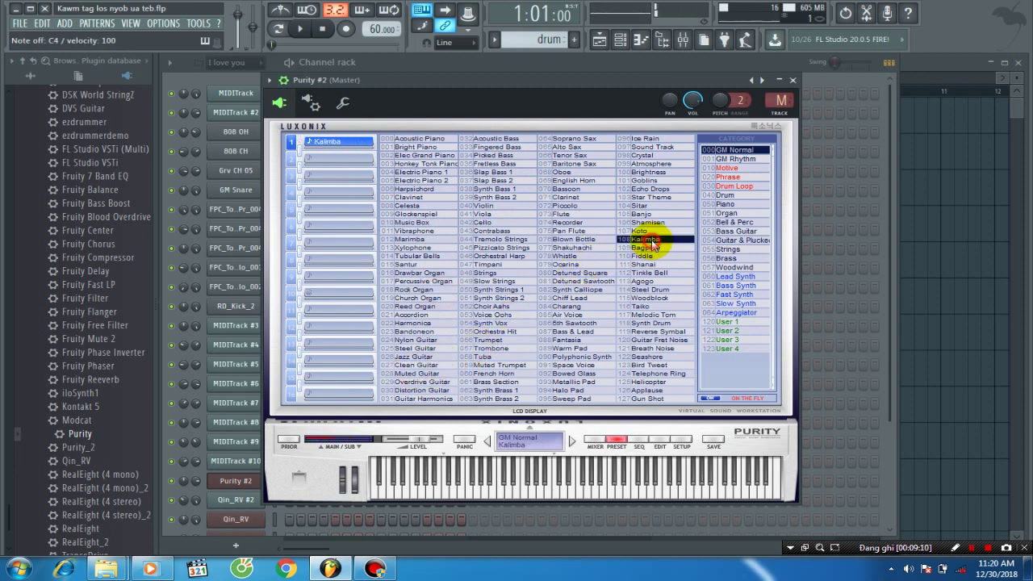
click(428, 390)
click(574, 180)
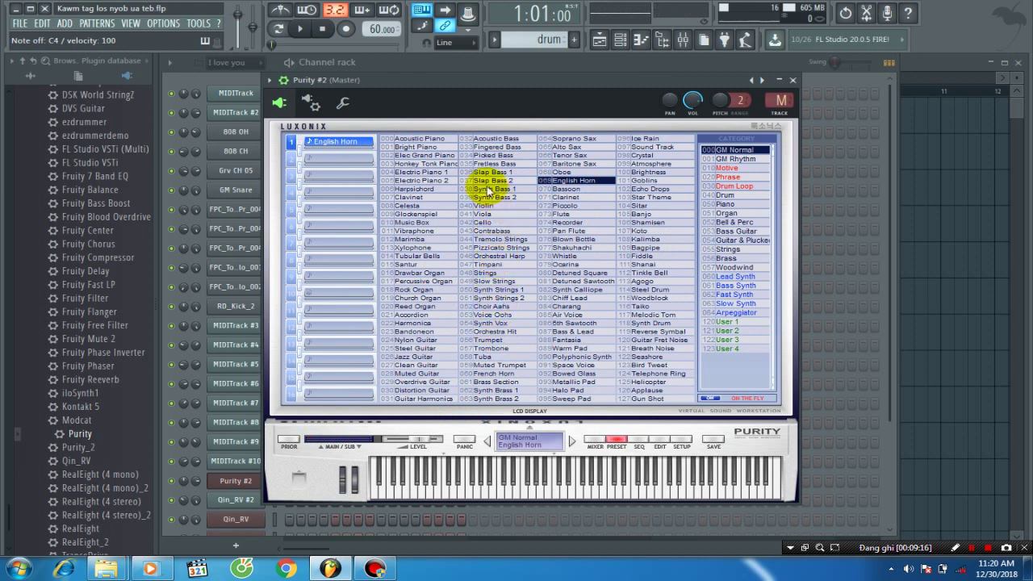
click(487, 172)
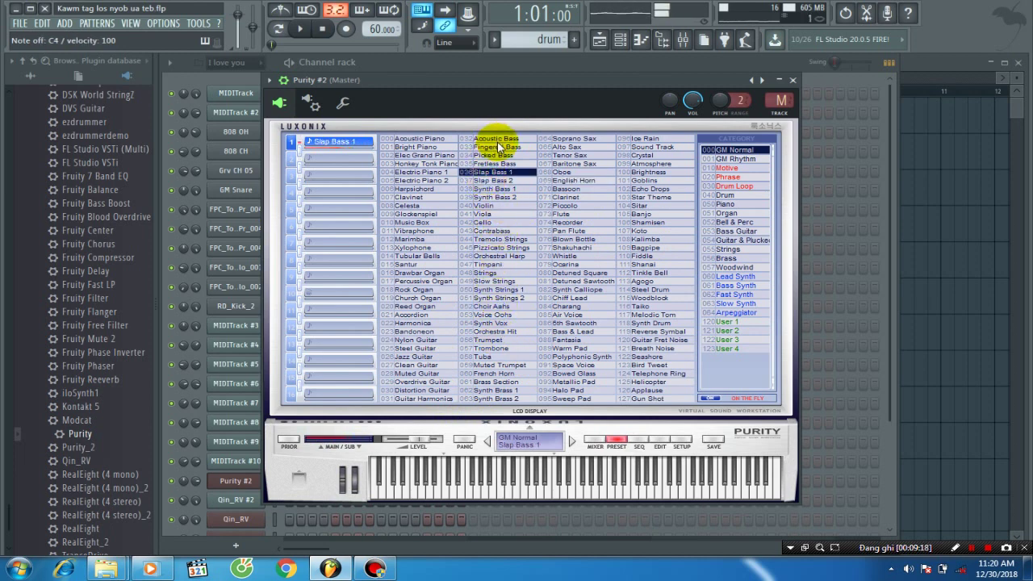
click(498, 147)
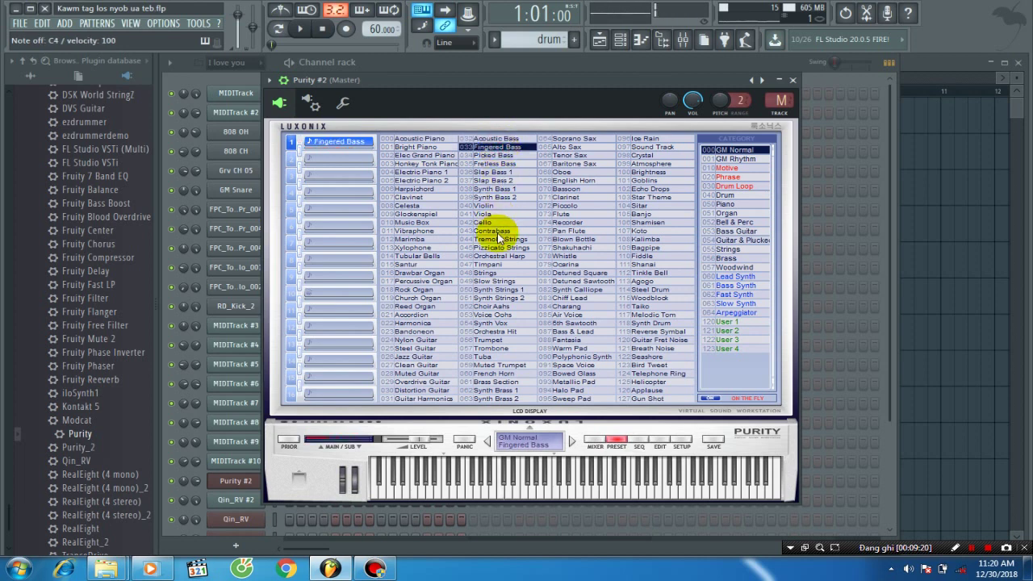
click(494, 390)
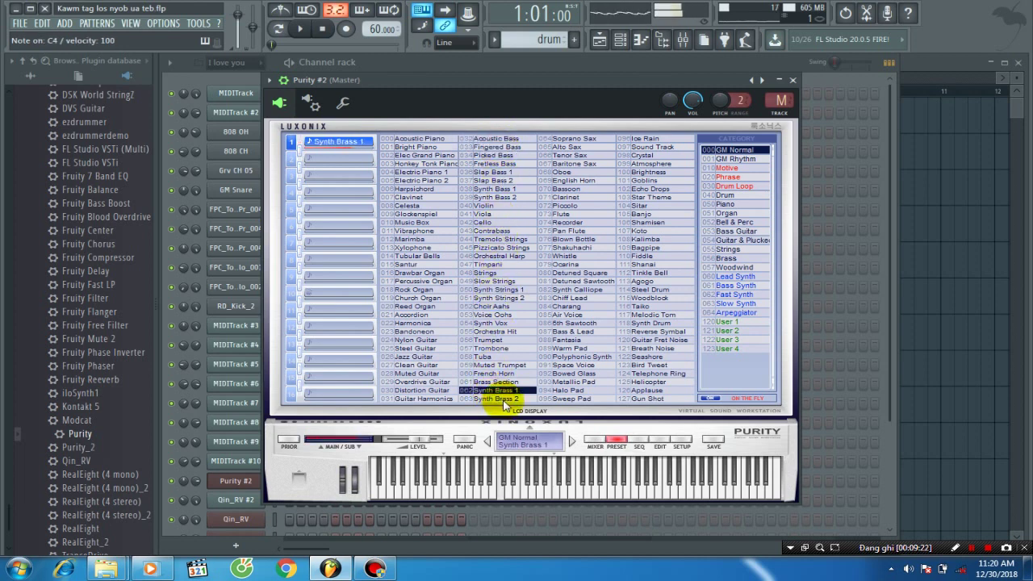
click(499, 399)
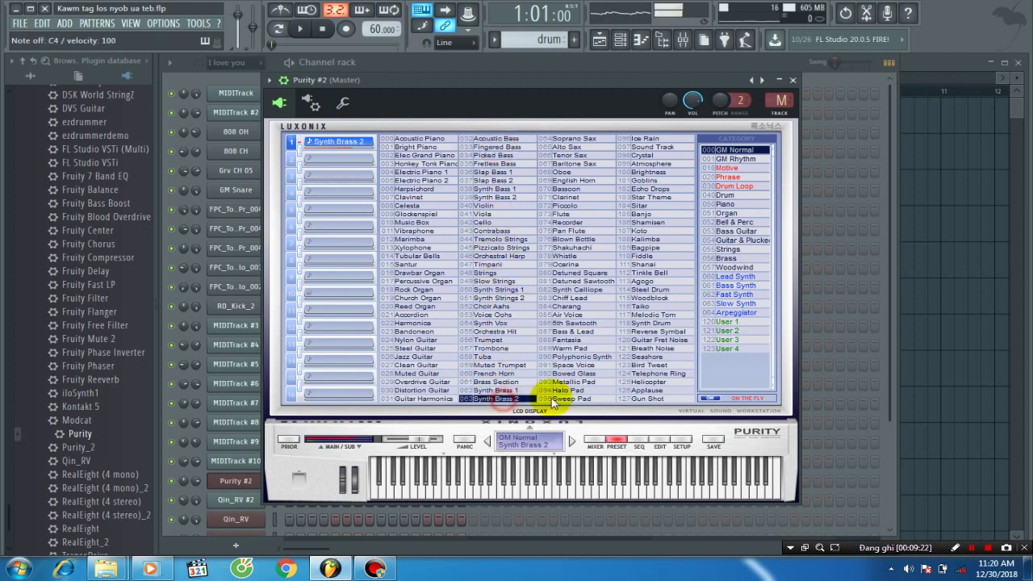
Load the E Bass 08 preset from Purity's Bass Guitar category and close the instrument.
click(731, 232)
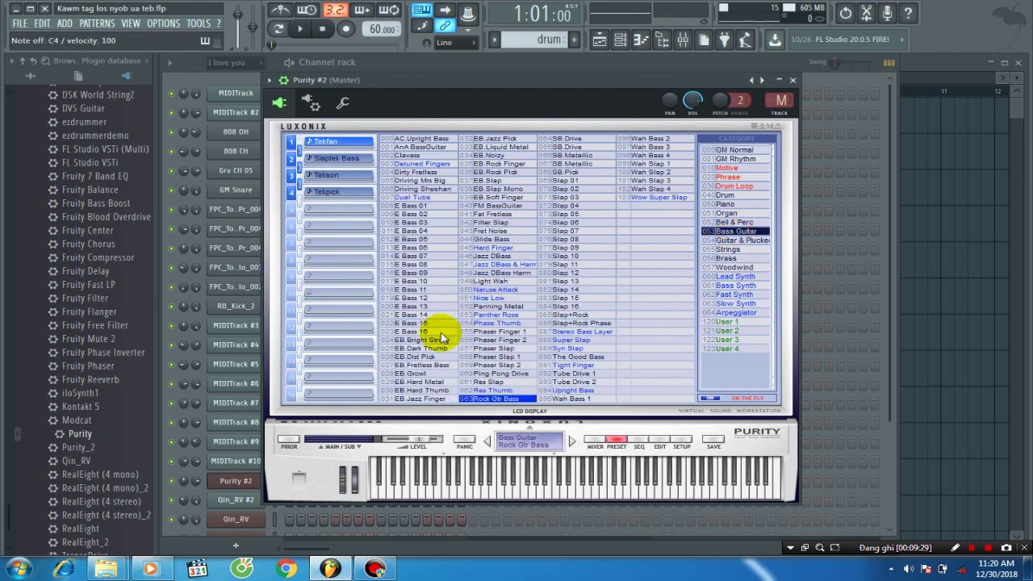
click(412, 265)
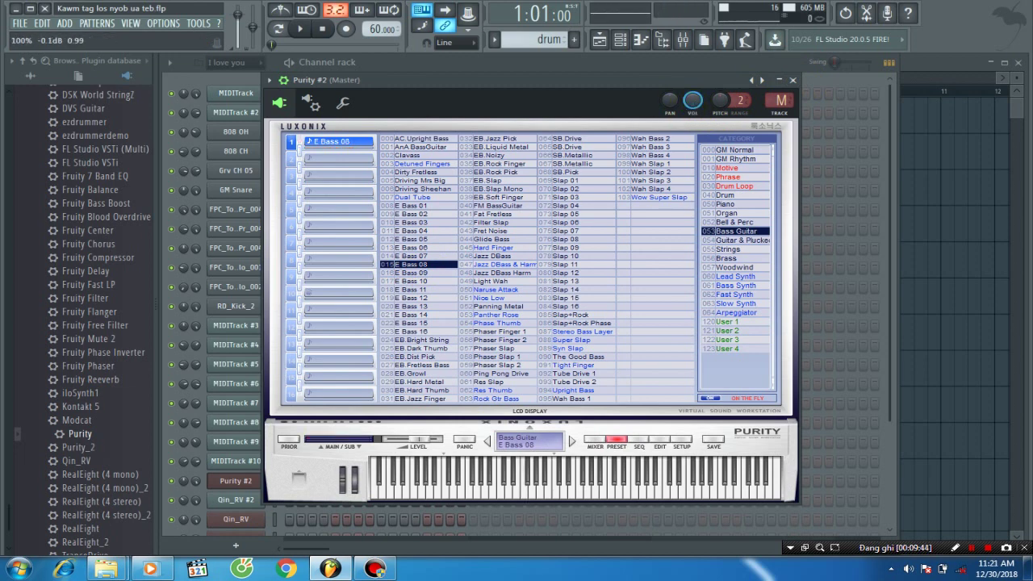
click(793, 80)
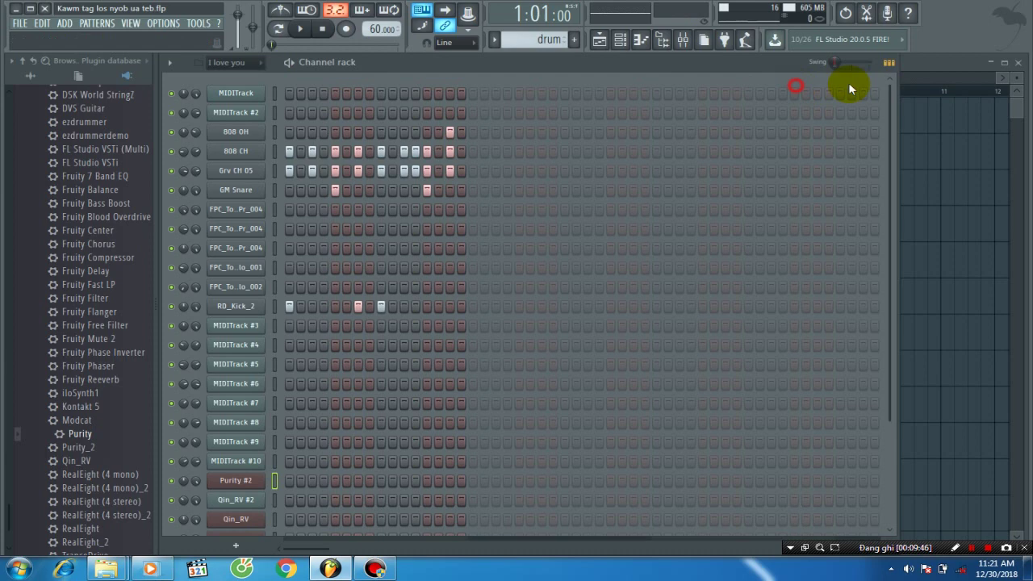
Arm recording, select the Hap am pattern, and record a bass take on the Purity #2 channel over the arrangement from bar 1.
click(920, 68)
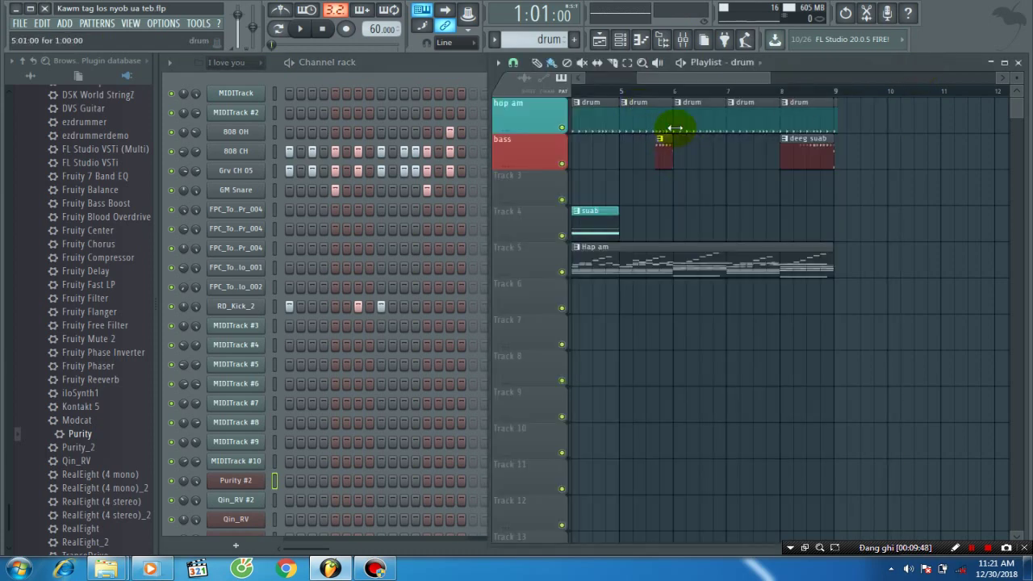
drag(658, 83, 584, 83)
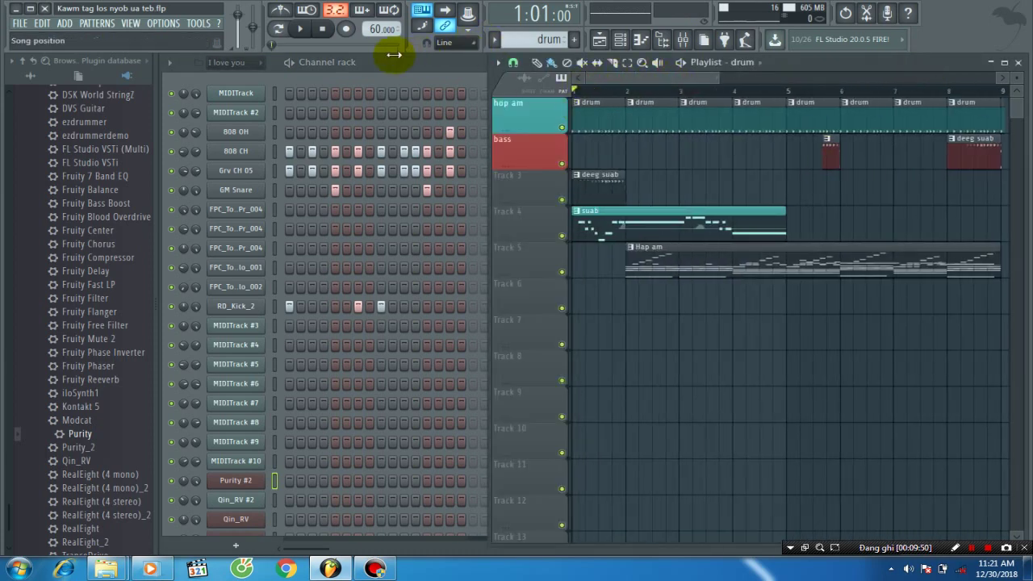
click(348, 30)
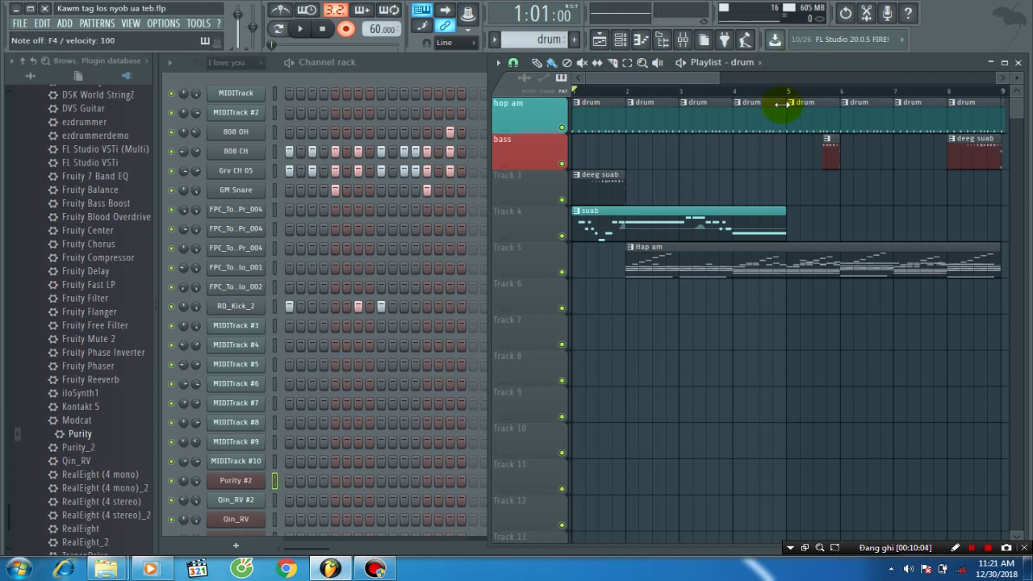
click(656, 269)
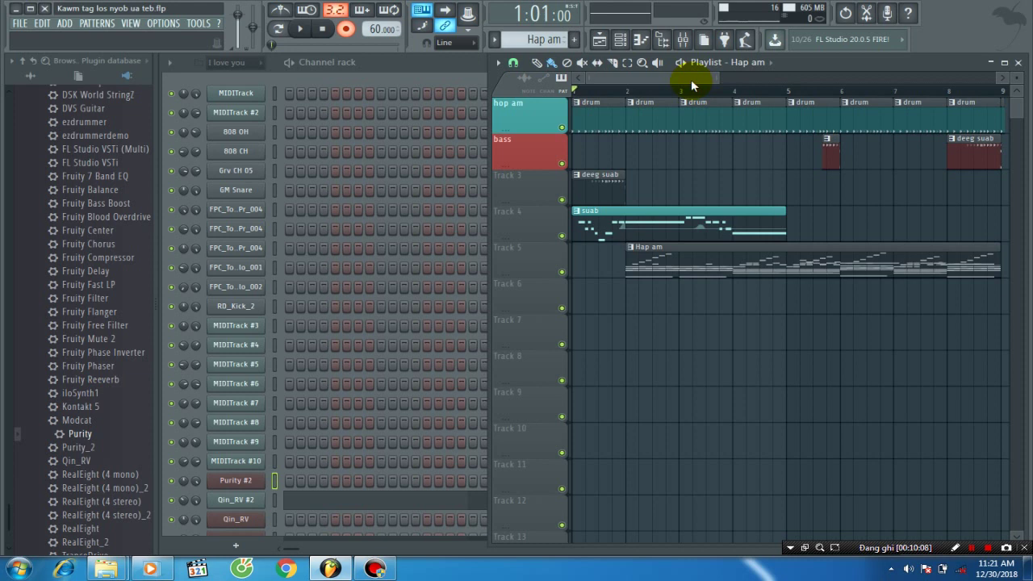
key(v)
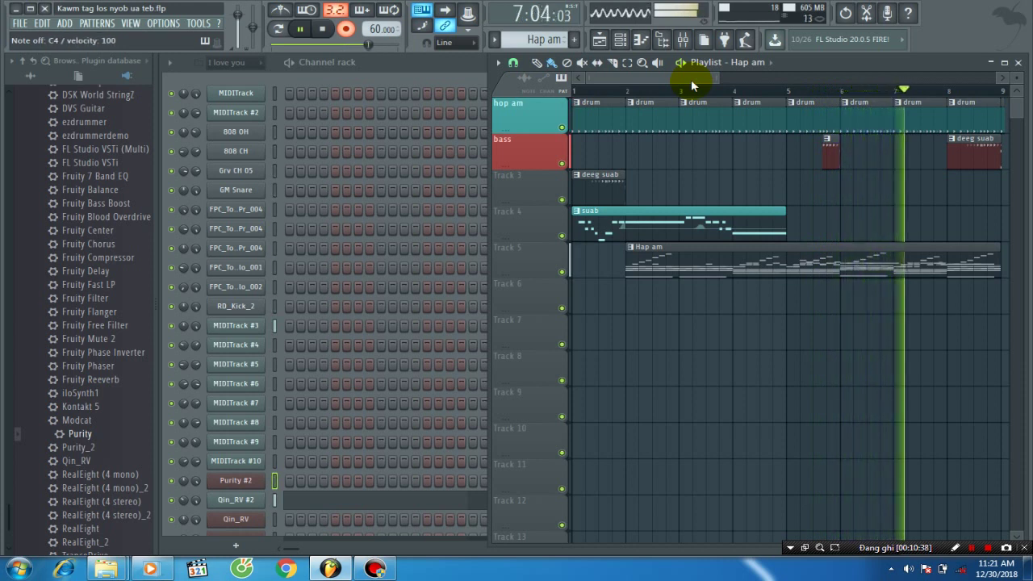
key(space)
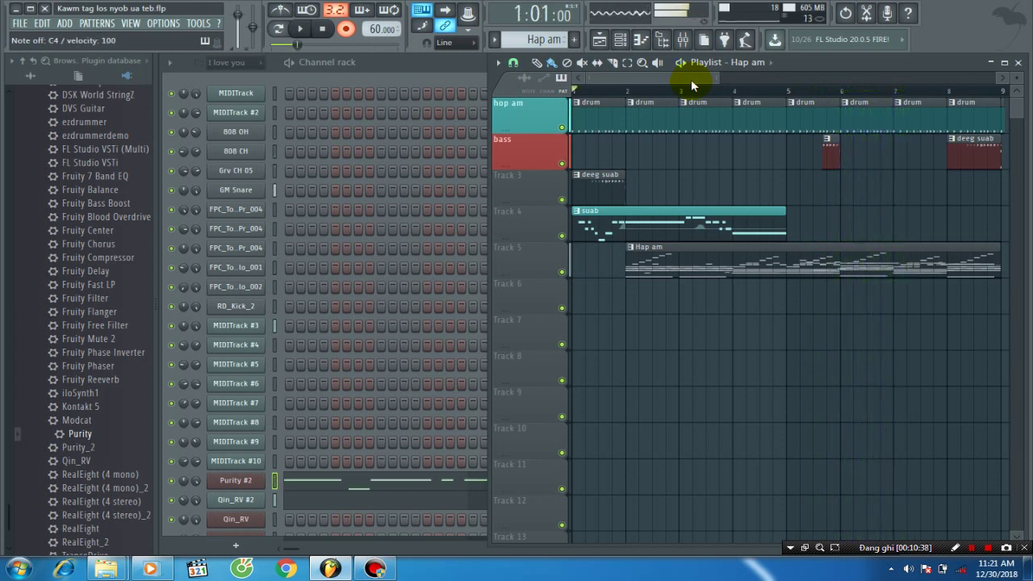
Delete all recorded notes in the Purity #2 piano roll and record a new bass take over the arrangement.
click(443, 490)
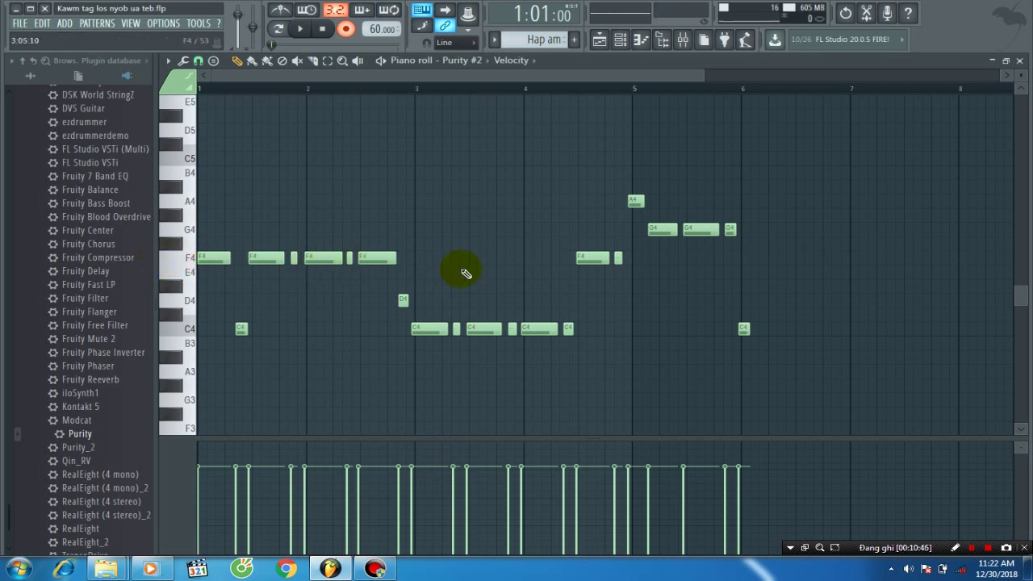
key(ctrl+a)
key(Delete)
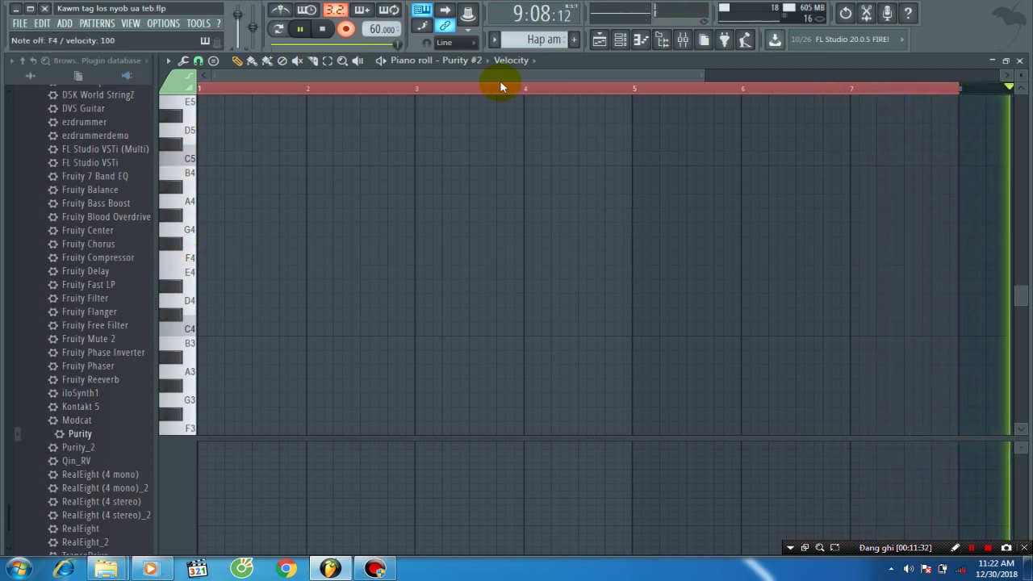
key(space)
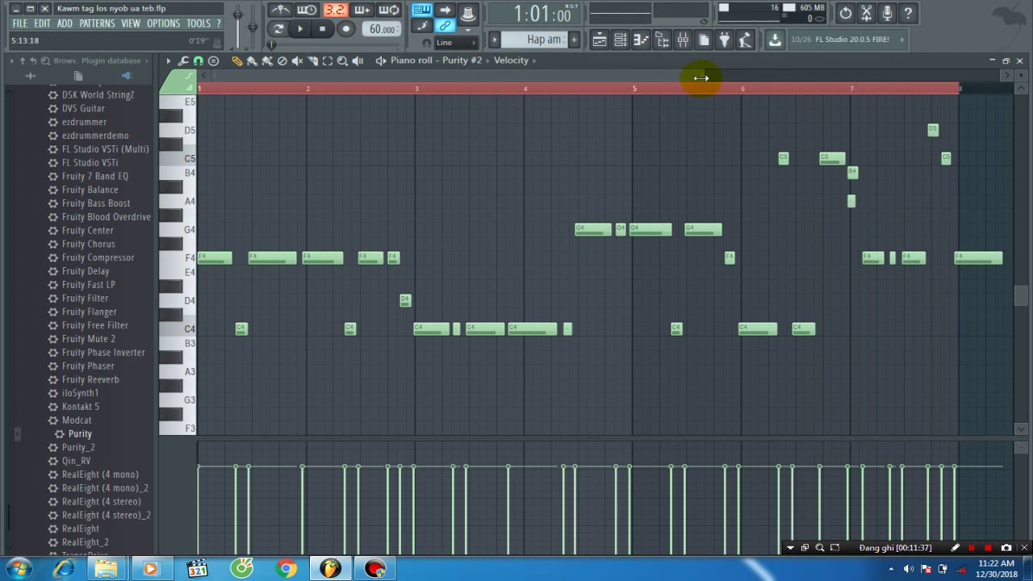
Shift the recorded bass notes slightly later to match the beat grid, keeping the first F4 at the start of bar 1.
drag(701, 76, 299, 97)
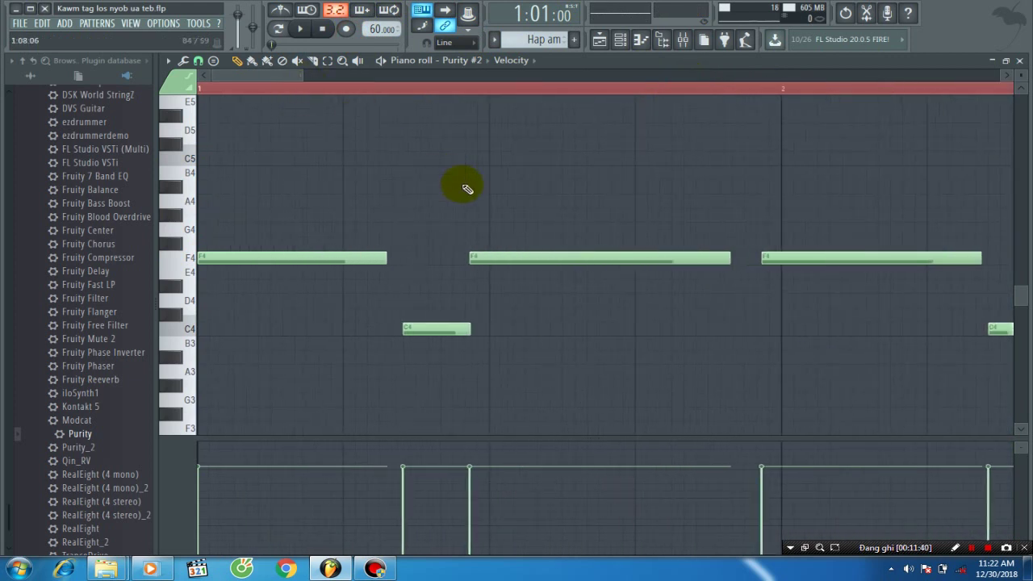
key(ctrl+a)
drag(482, 257, 499, 260)
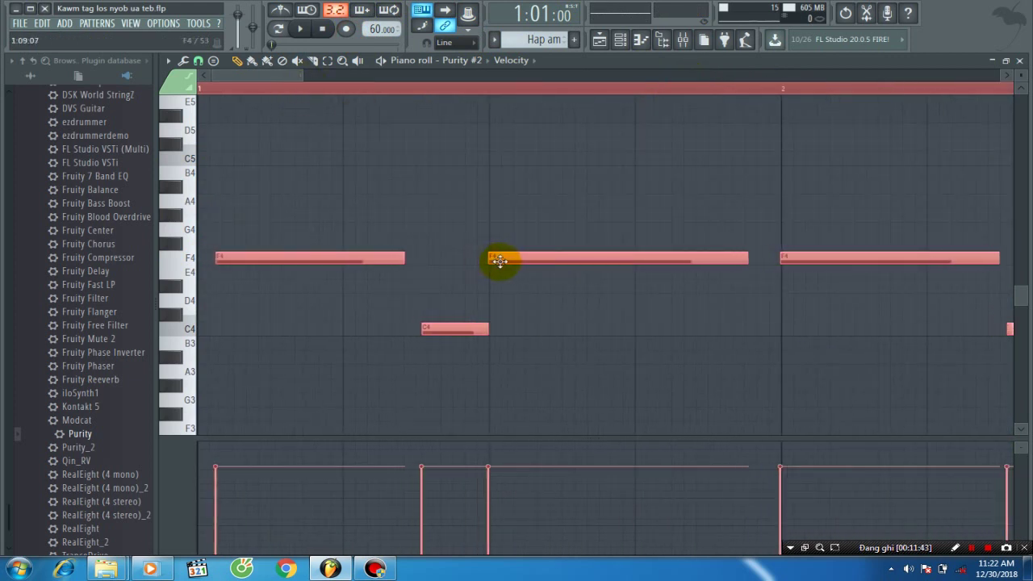
click(339, 219)
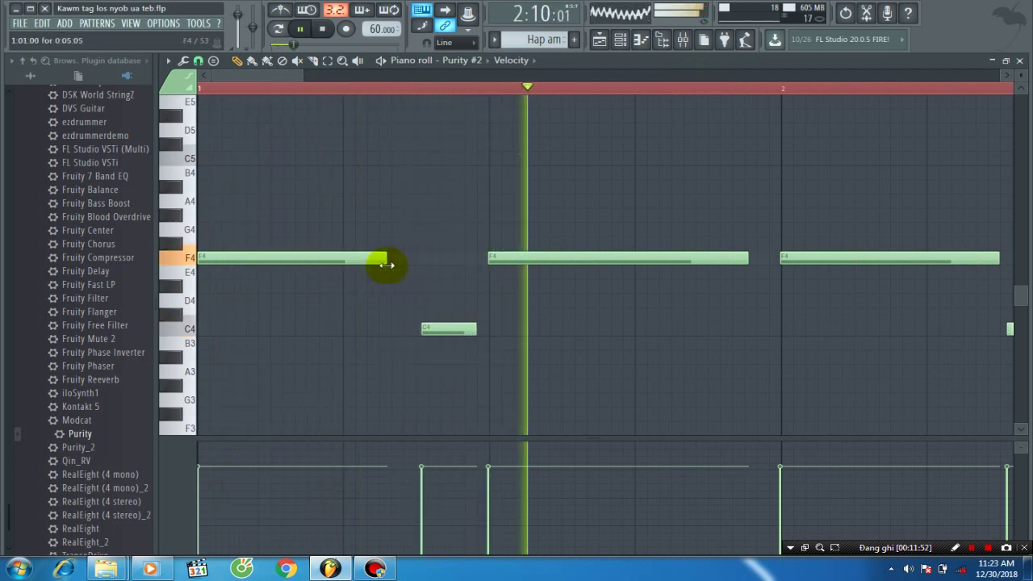
click(392, 102)
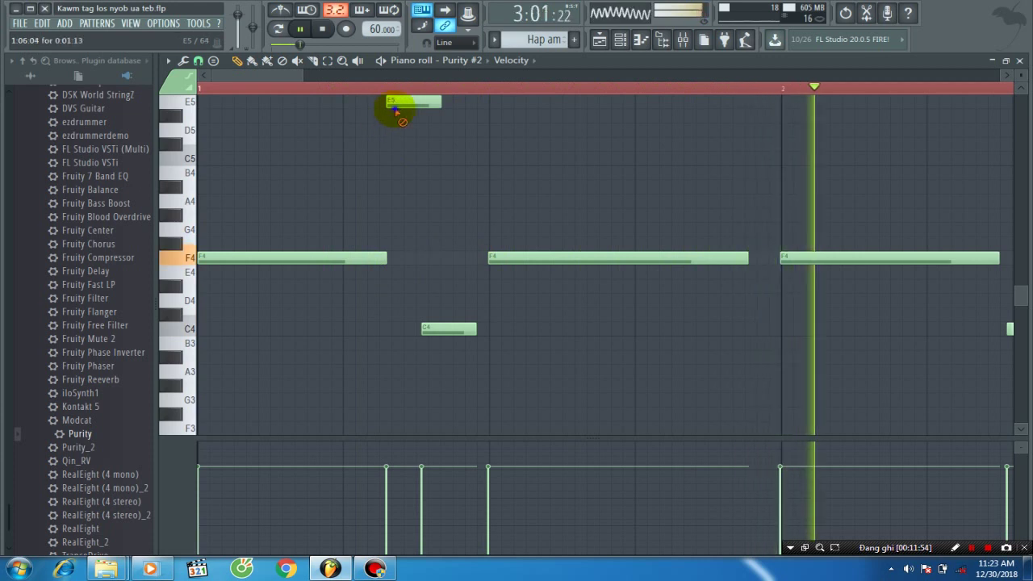
right_click(394, 104)
Play back bar 2 of the bass part, align its second F4 to the third beat, and slightly shorten its first F4.
drag(291, 74, 329, 88)
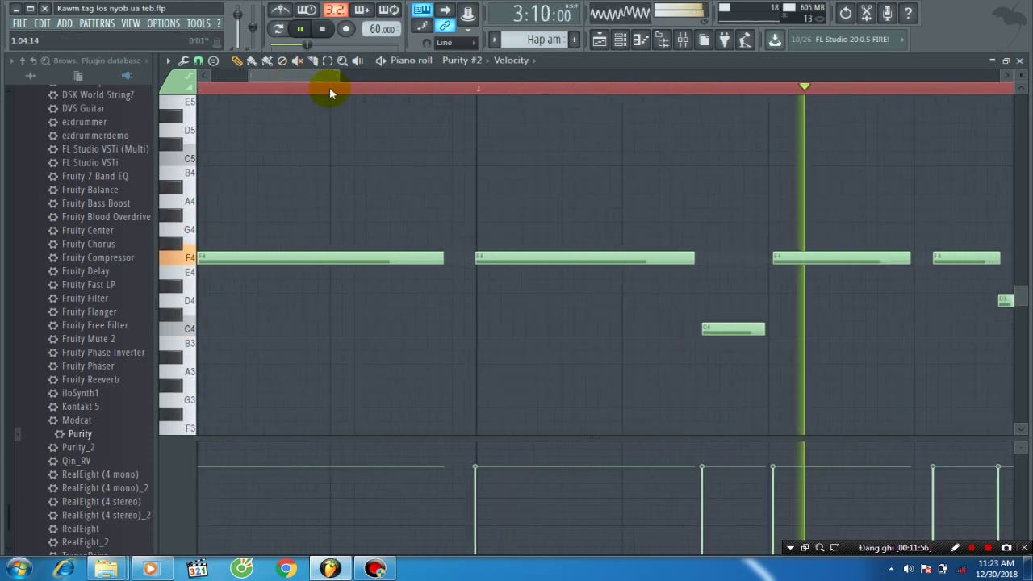
key(space)
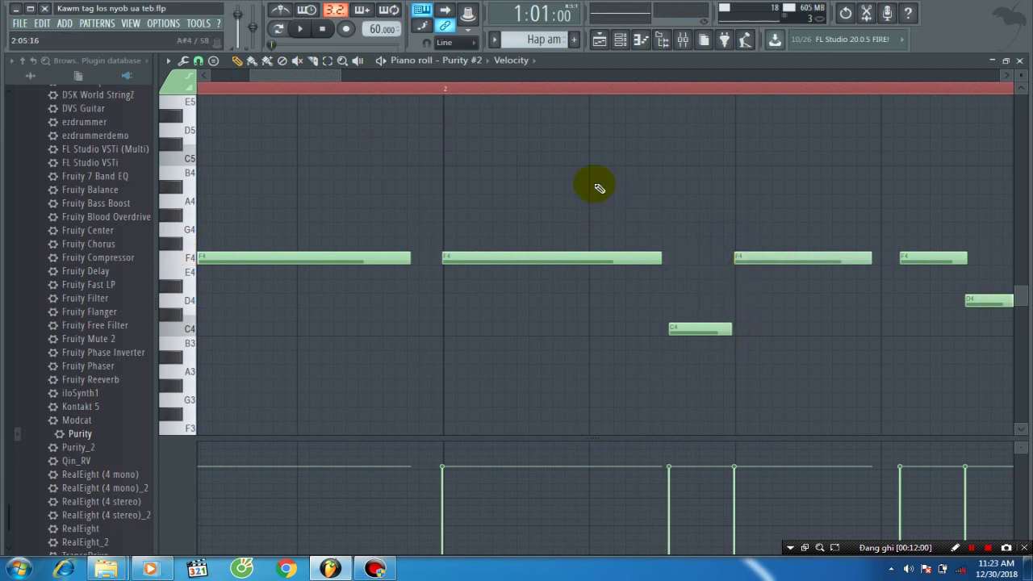
click(407, 95)
key(space)
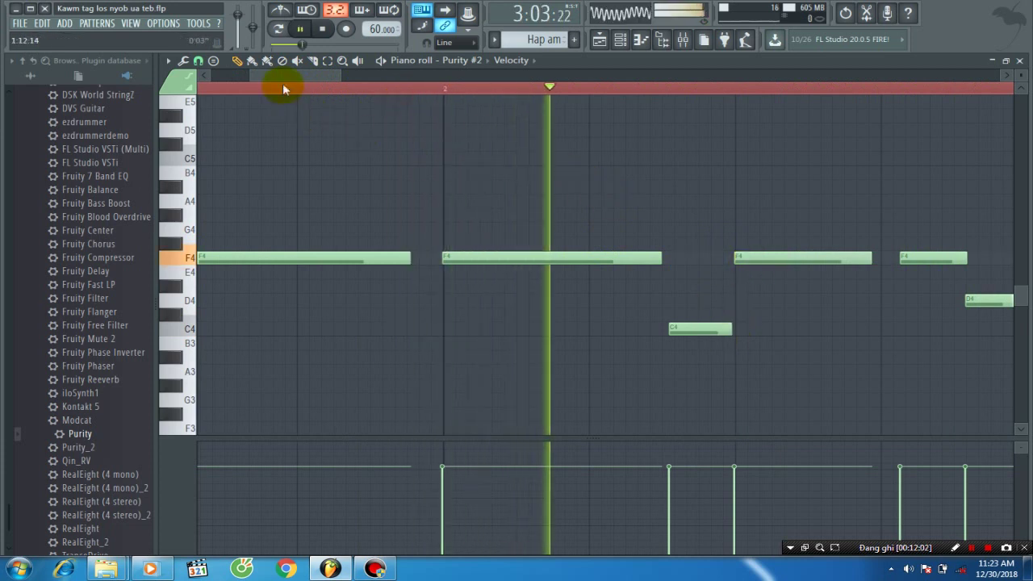
key(space)
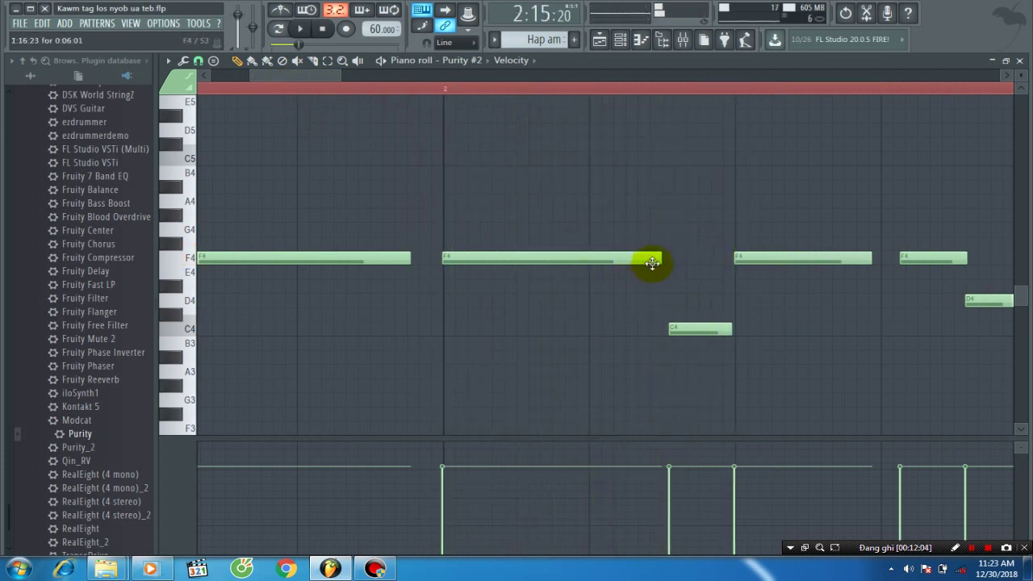
key(space)
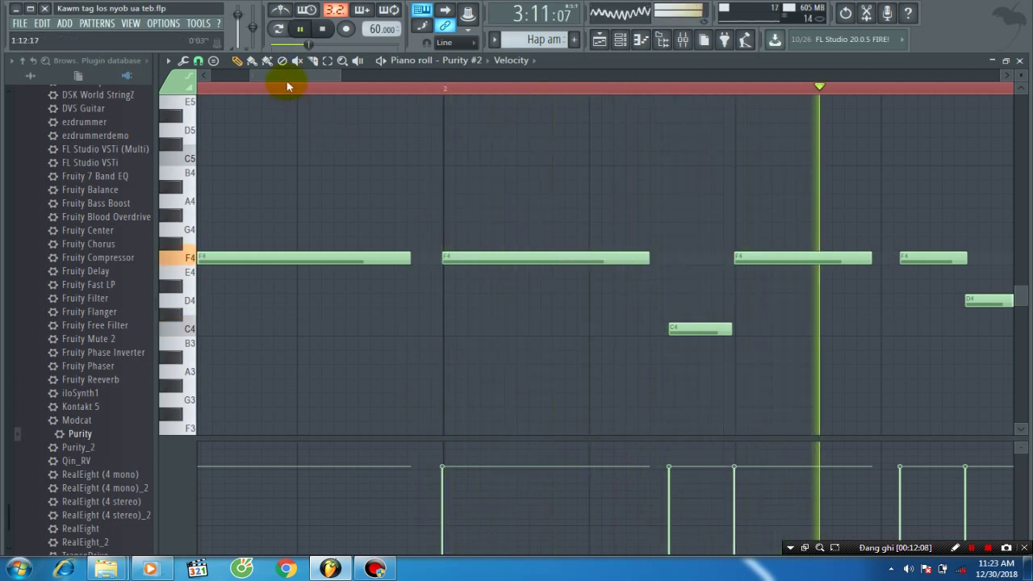
Play back bar 2 of the bass part and slightly lengthen the F4 on its third beat, keeping the note's start position.
key(space)
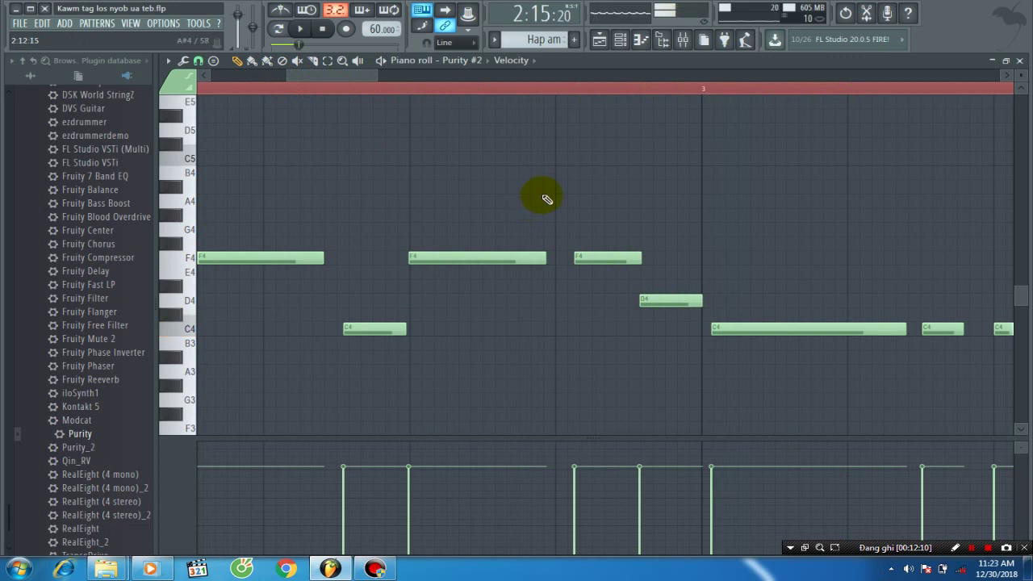
drag(543, 267, 550, 267)
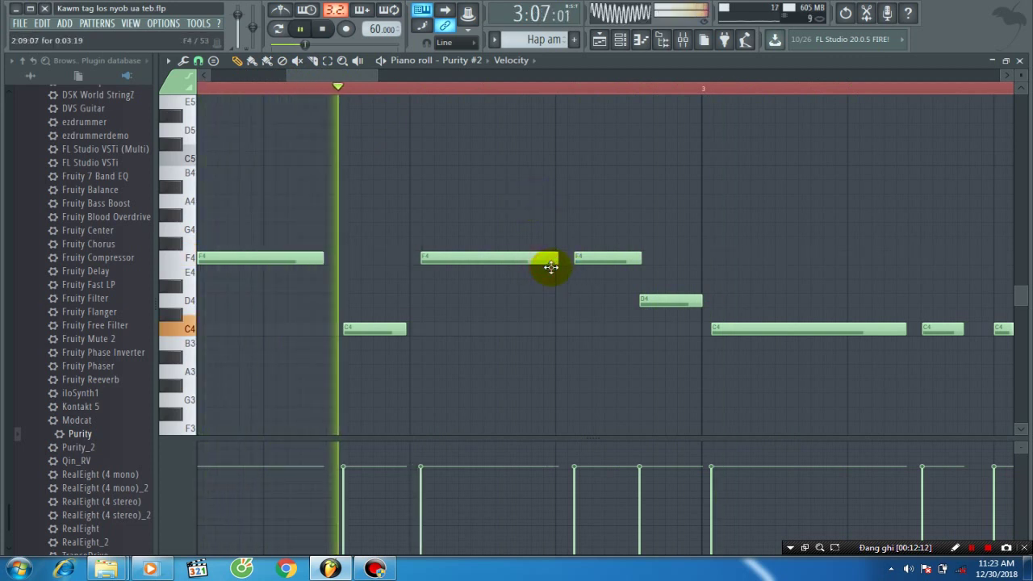
key(space)
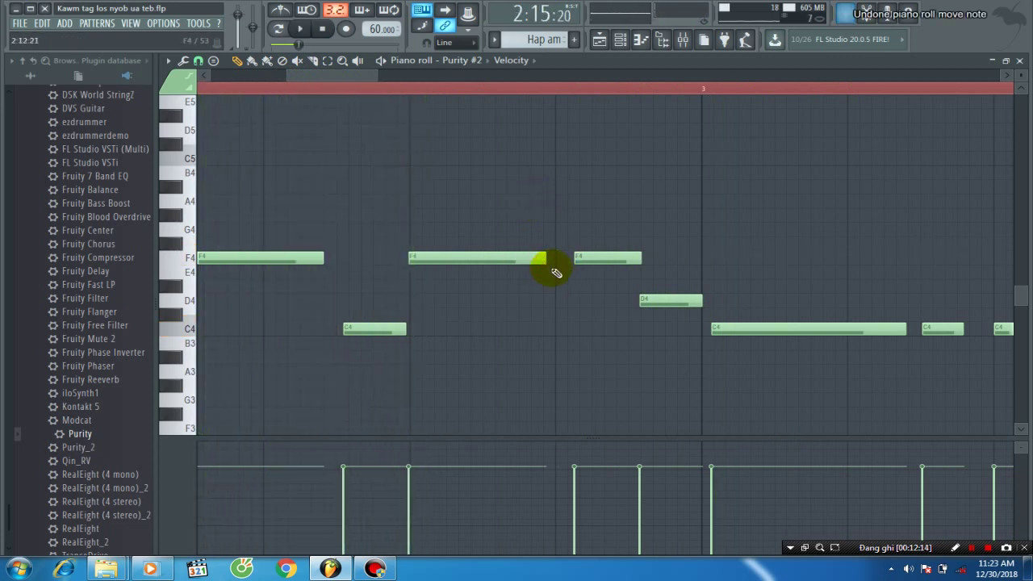
drag(543, 261, 570, 275)
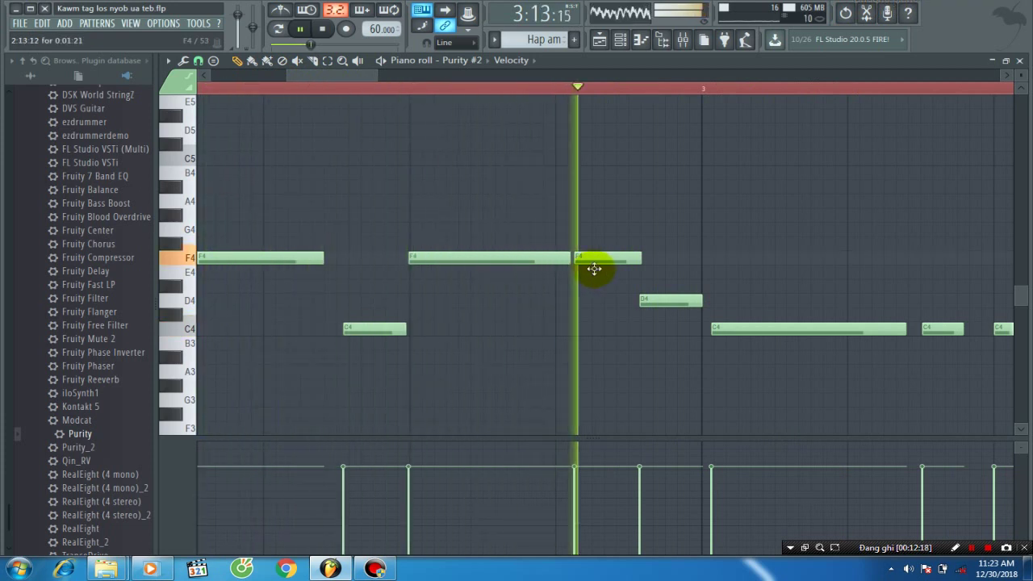
drag(564, 266, 552, 267)
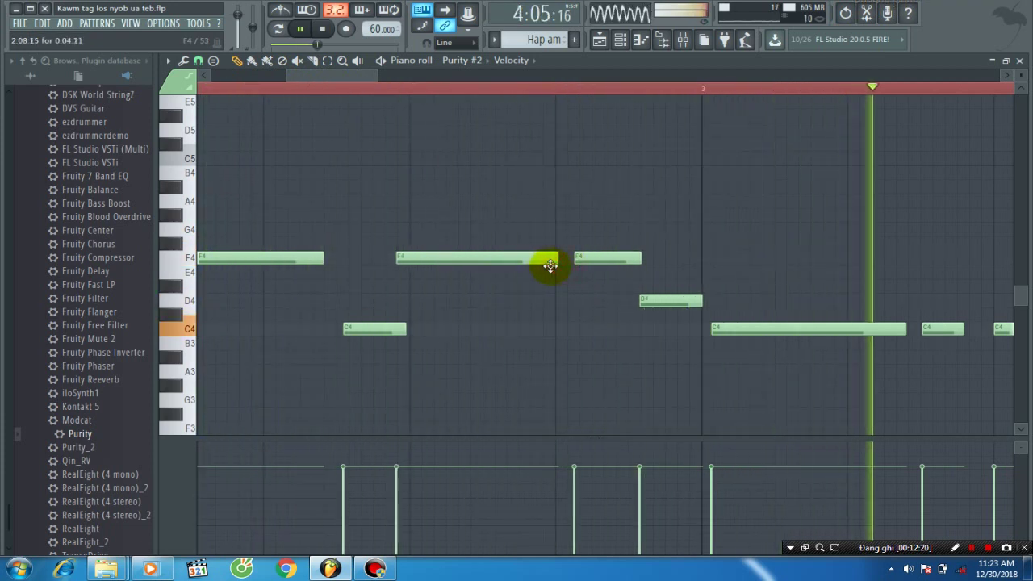
key(ctrl+z)
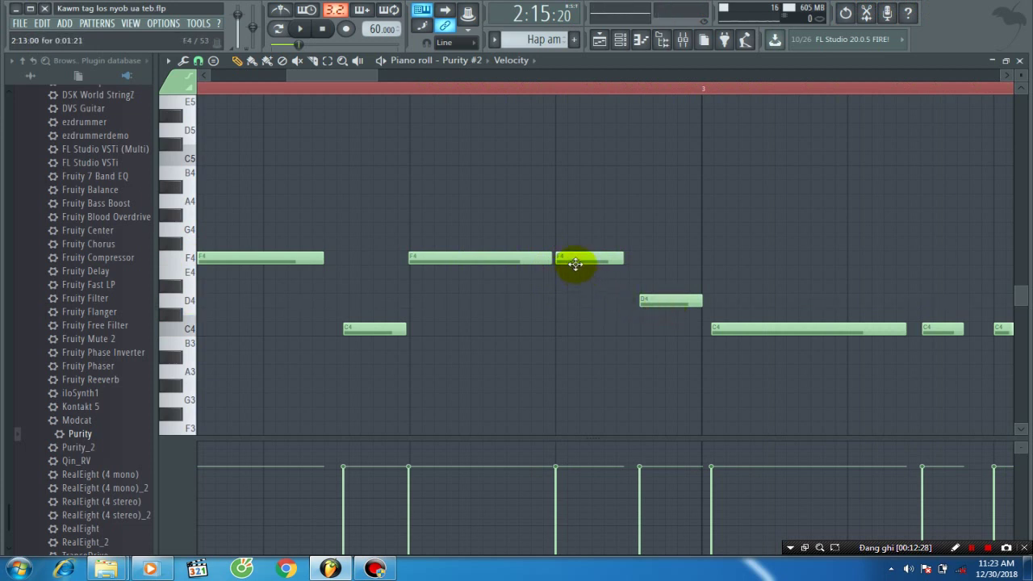
Lower the short F4 on bar 2's fourth beat to E4, and raise the bar's last D4 to D5, starting slightly earlier.
drag(575, 264, 575, 287)
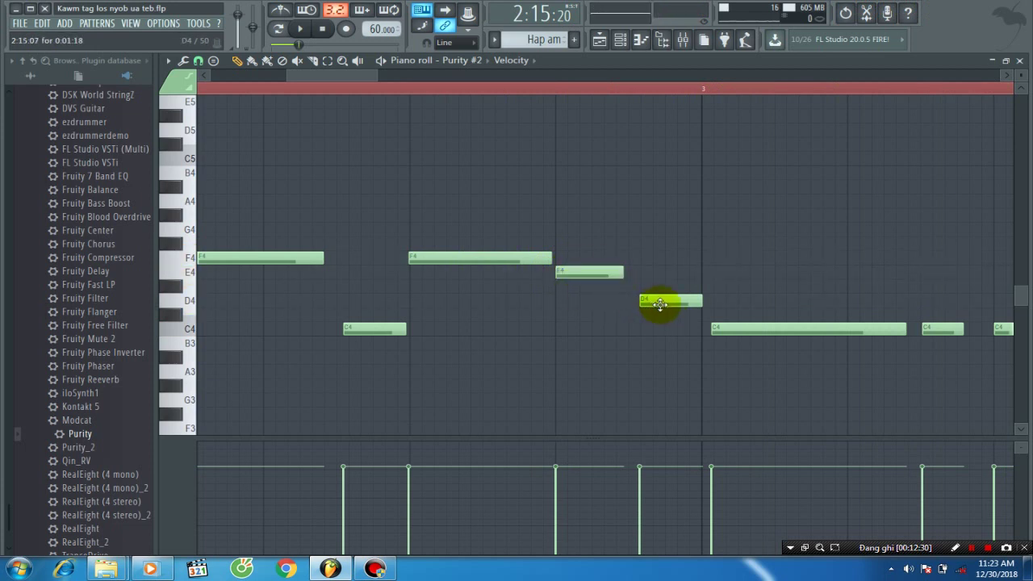
drag(661, 304, 654, 132)
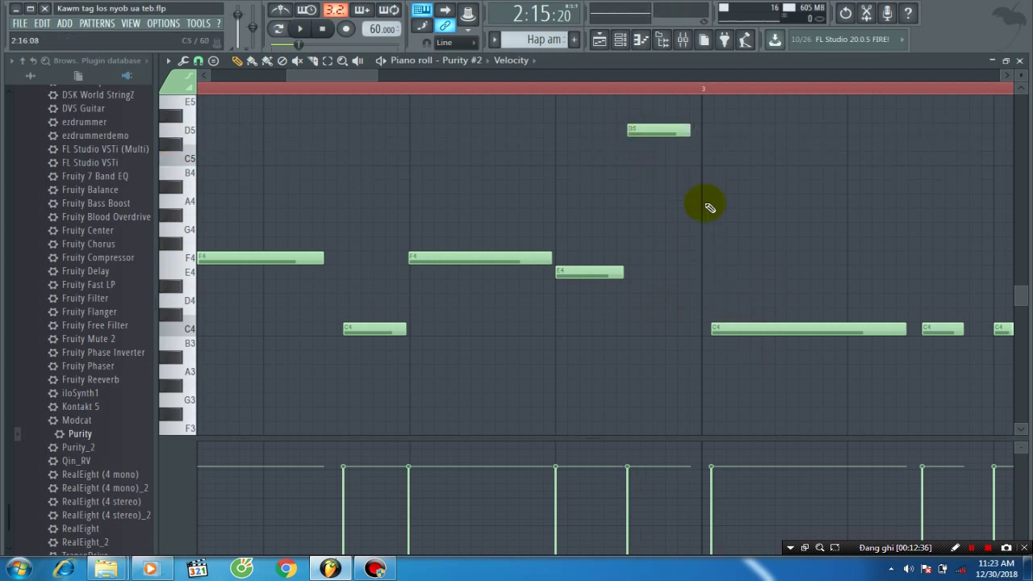
Select the run of C4 notes in bars 3 and 4, raise them an octave to C5, and shift them slightly earlier toward bar 3's start.
drag(773, 295, 1021, 375)
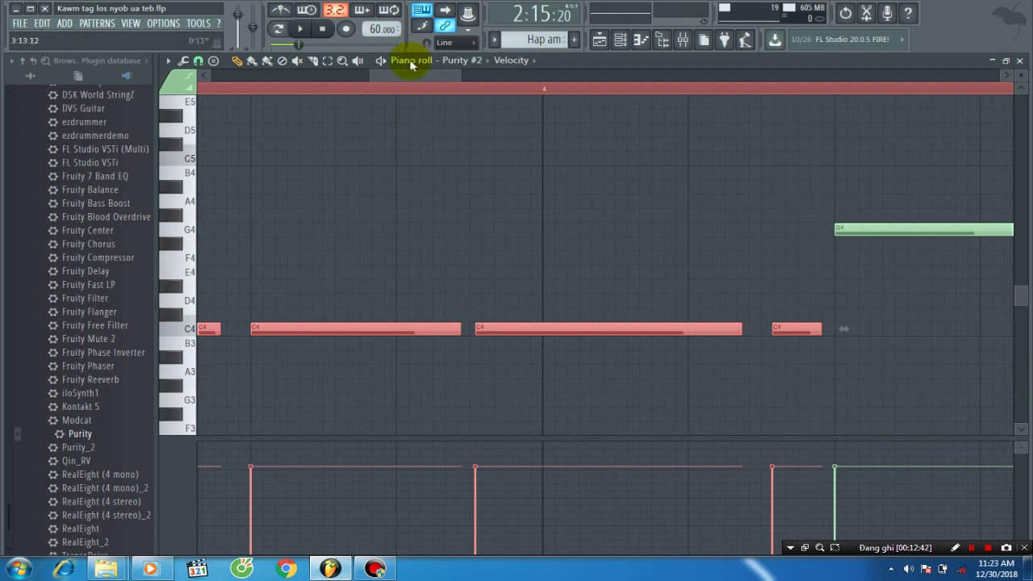
drag(417, 80, 358, 87)
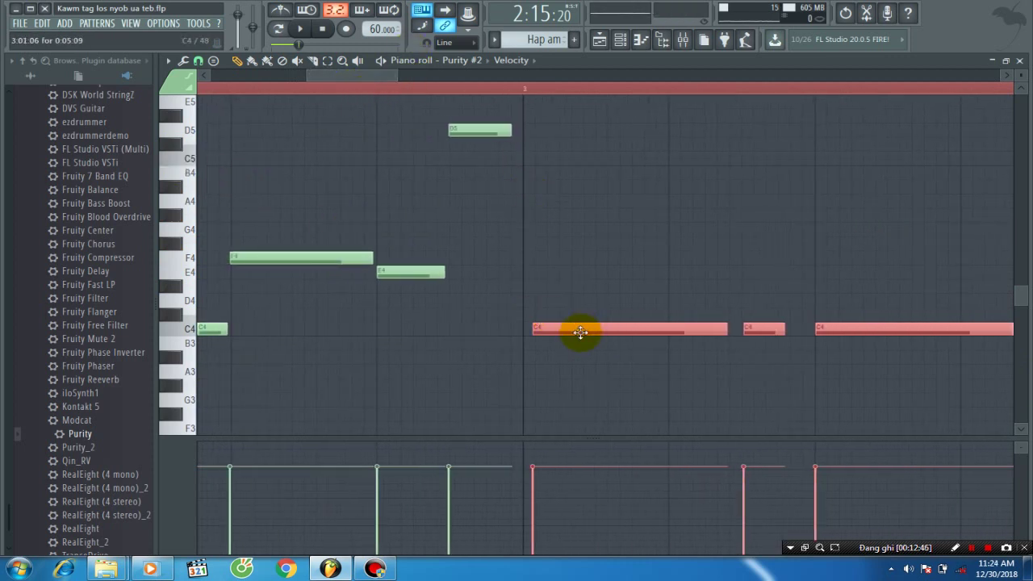
drag(580, 332, 573, 155)
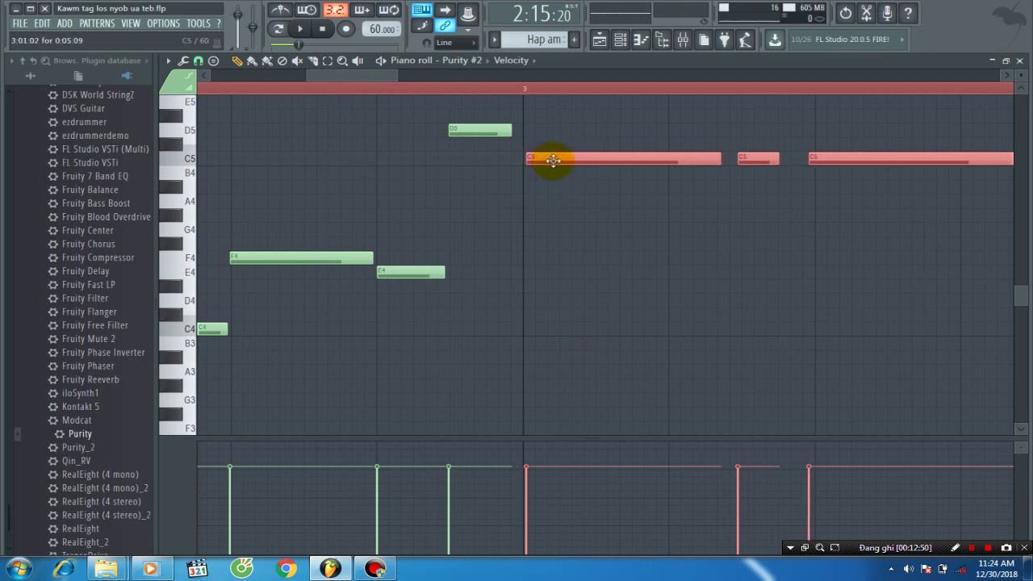
Play back the edited bass notes from bar 2 into bar 3 to check their pitch and timing.
key(space)
click(280, 88)
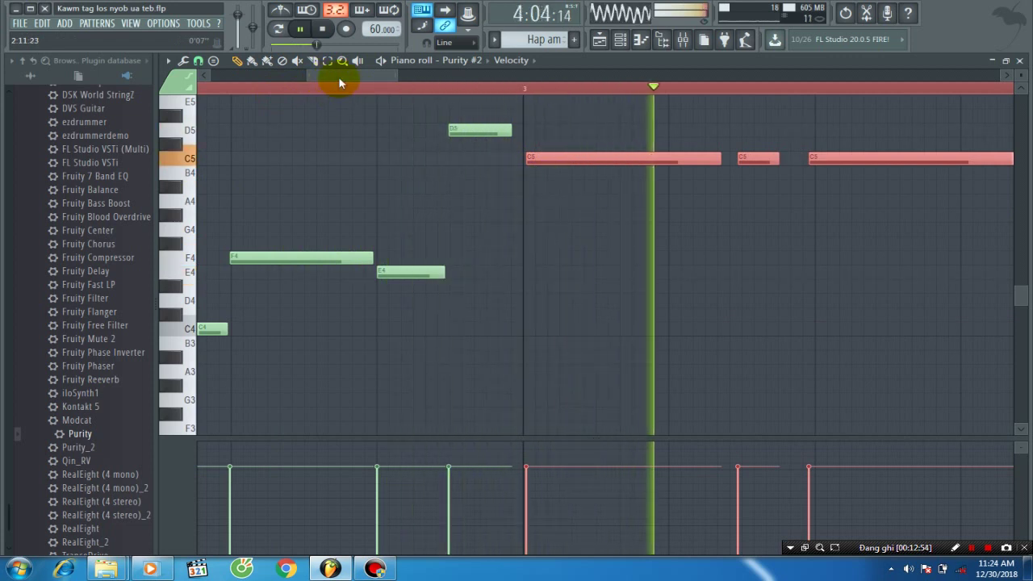
drag(332, 75, 321, 80)
key(space)
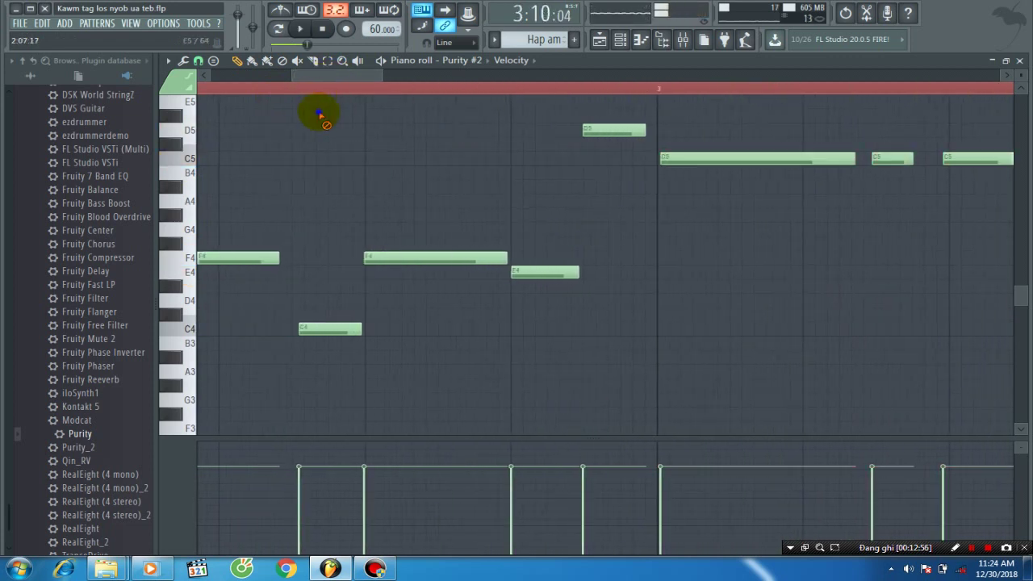
click(286, 91)
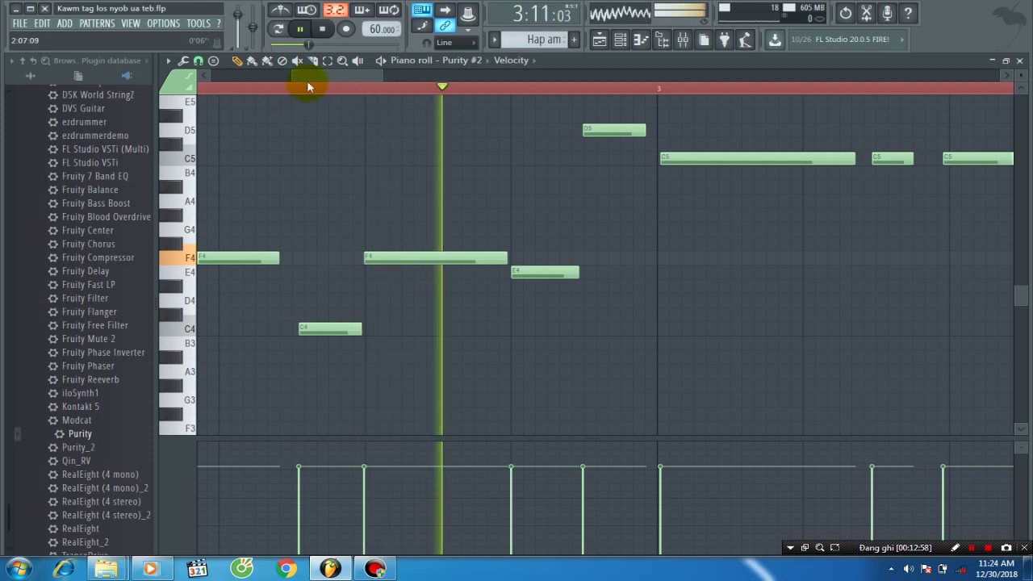
drag(322, 80, 378, 90)
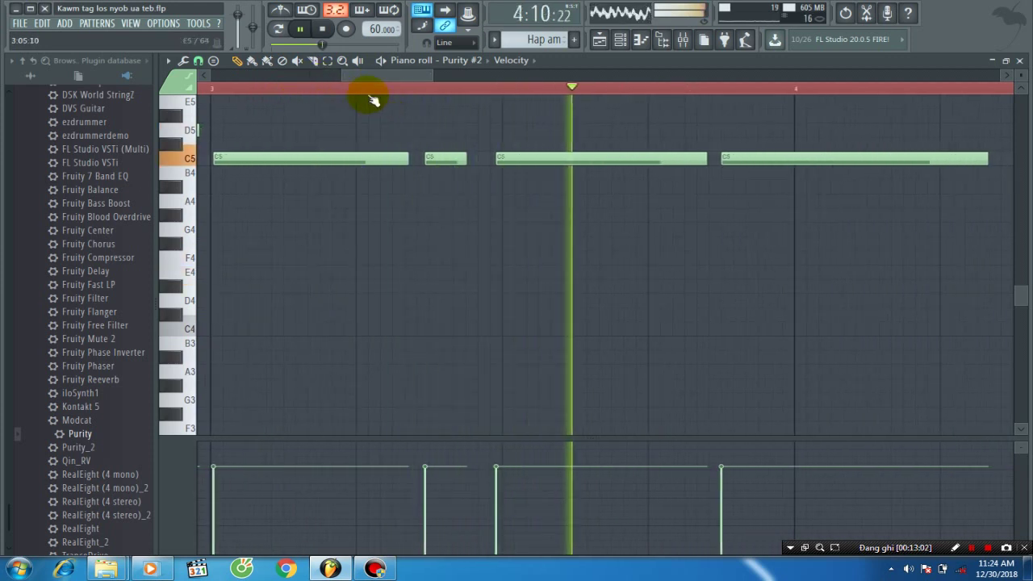
Align the first and third C5 notes of bar 3 to the bar start and third beat, and slightly lengthen the second C5.
key(space)
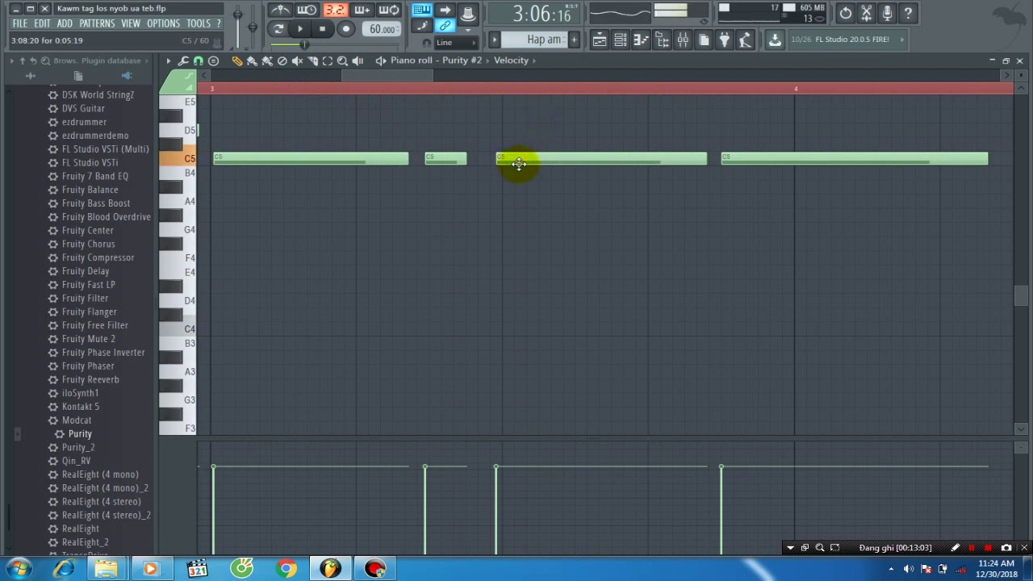
right_click(262, 165)
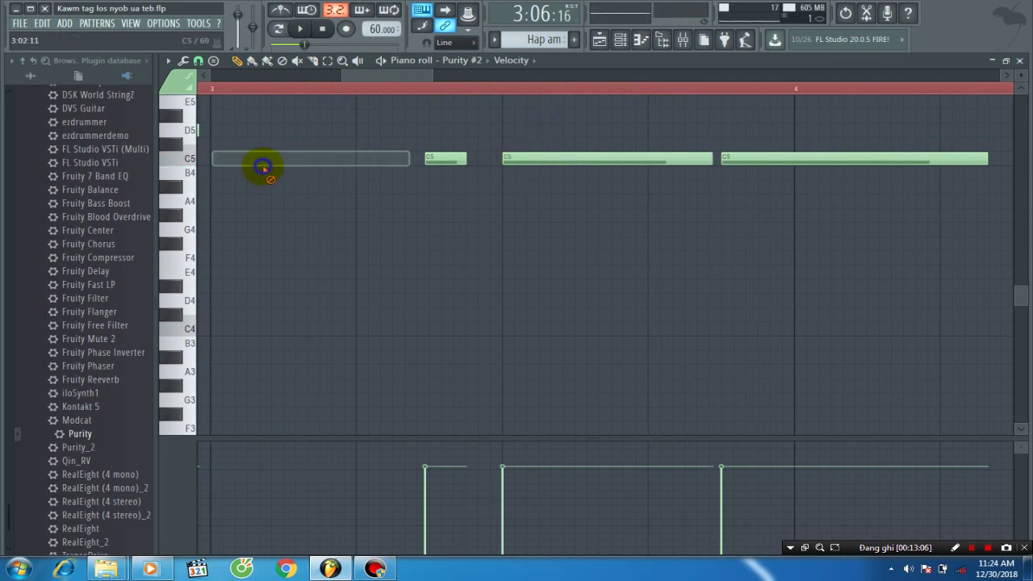
click(214, 161)
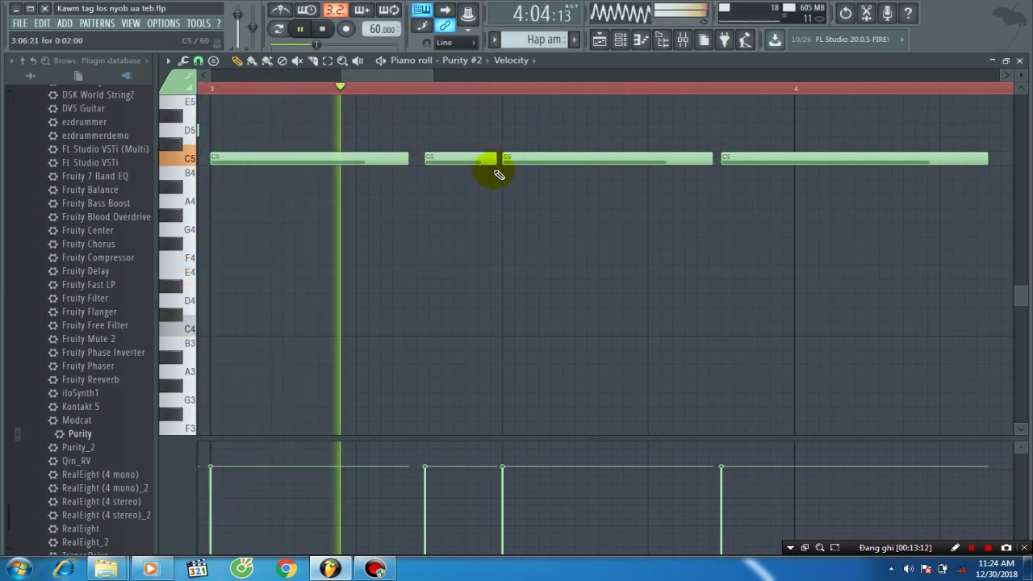
drag(495, 166, 480, 167)
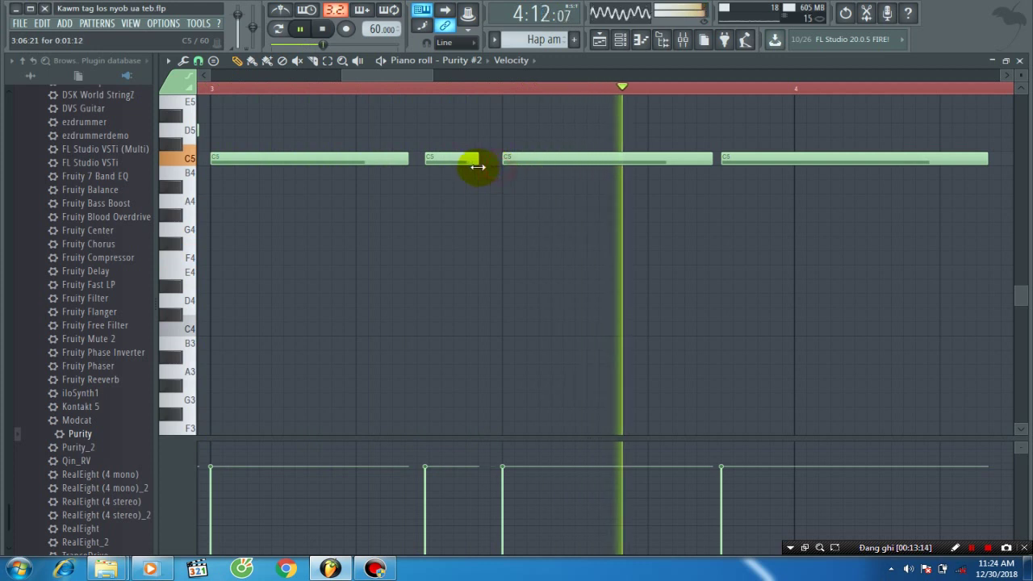
key(space)
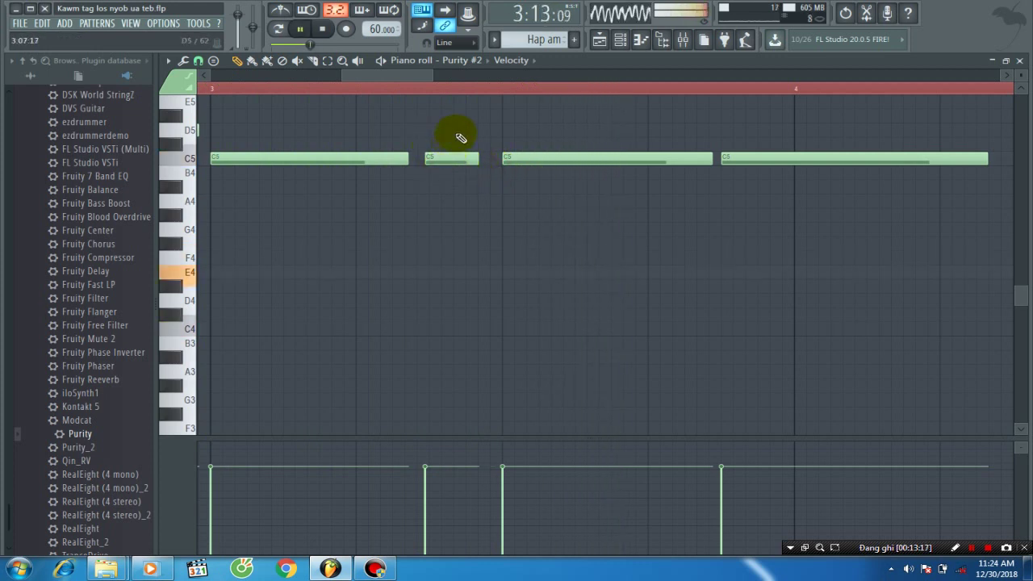
Lower the short second note of bar 3 from C5 to G4, shift it slightly later, and extend it to just before the third beat.
key(space)
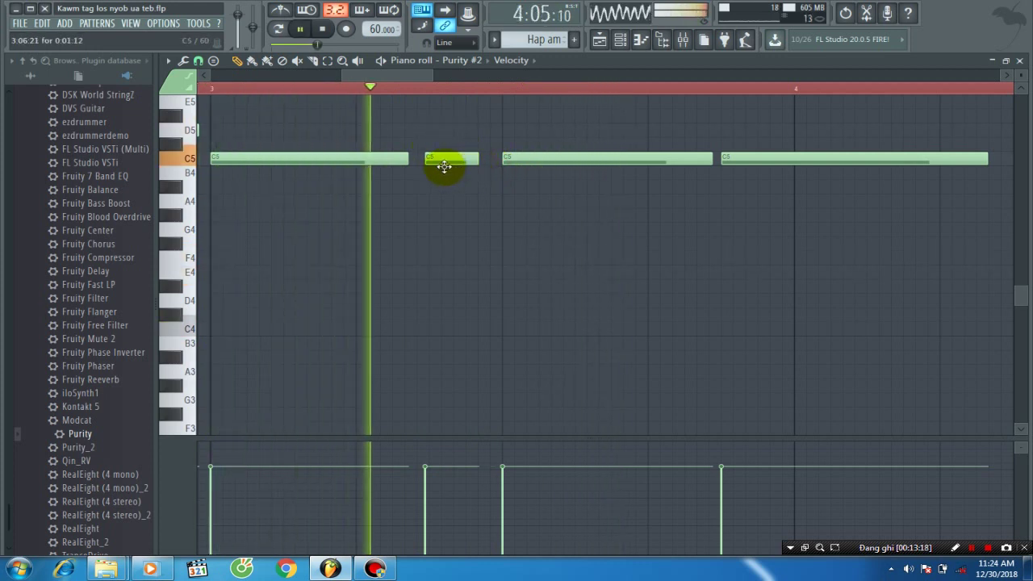
key(space)
drag(444, 167, 444, 237)
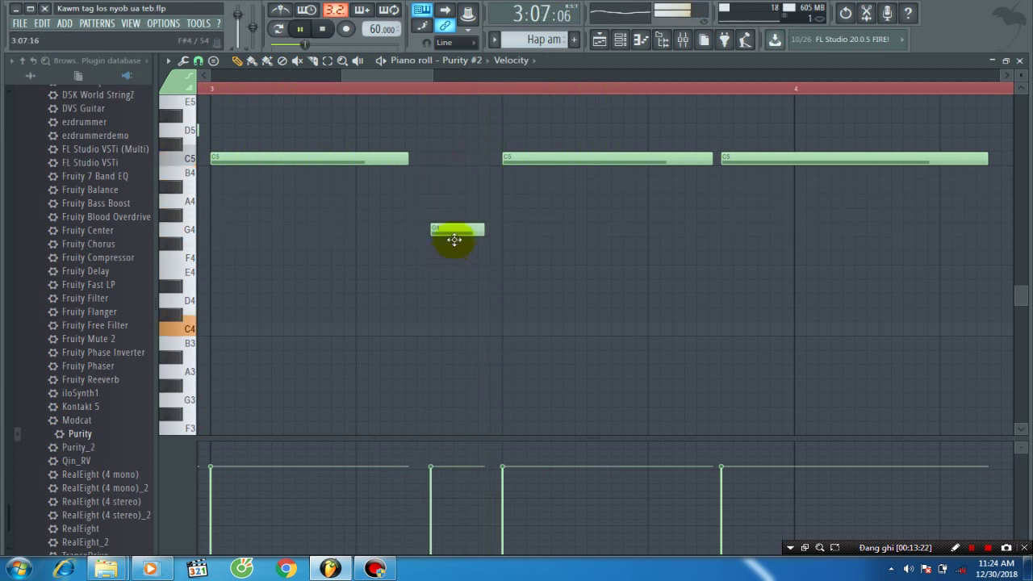
drag(429, 234, 429, 233)
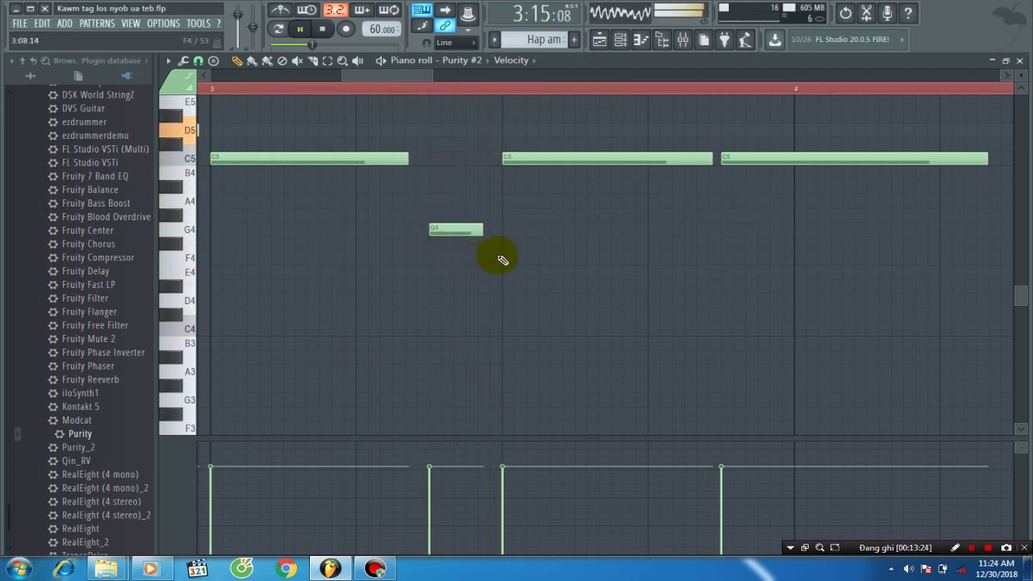
key(space)
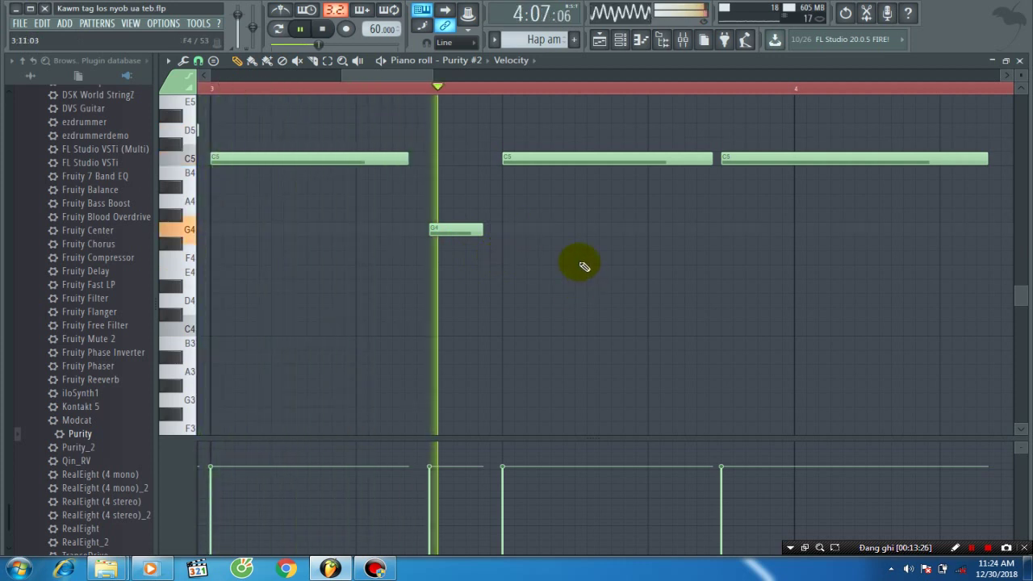
key(space)
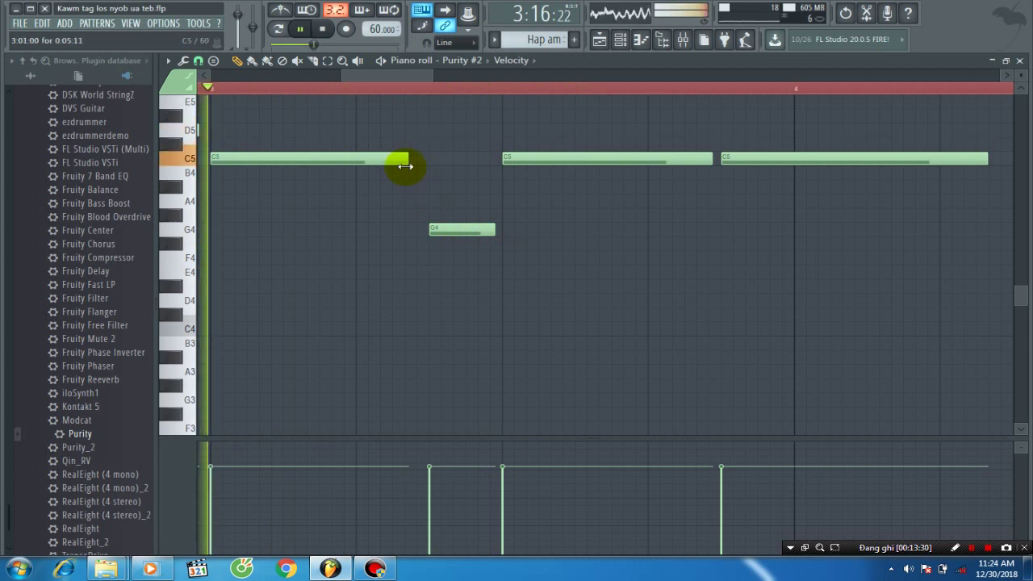
Lengthen the C5 on bar 3's third beat, start the next C5 exactly at bar 4, and insert a short G4 between them.
click(391, 113)
right_click(420, 117)
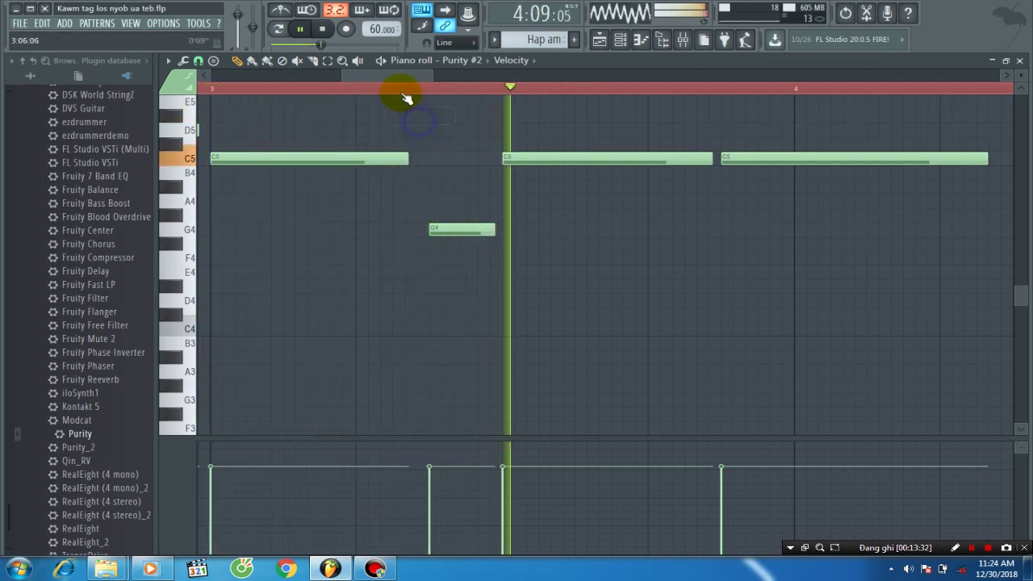
click(393, 86)
scroll(418, 83, right, 3)
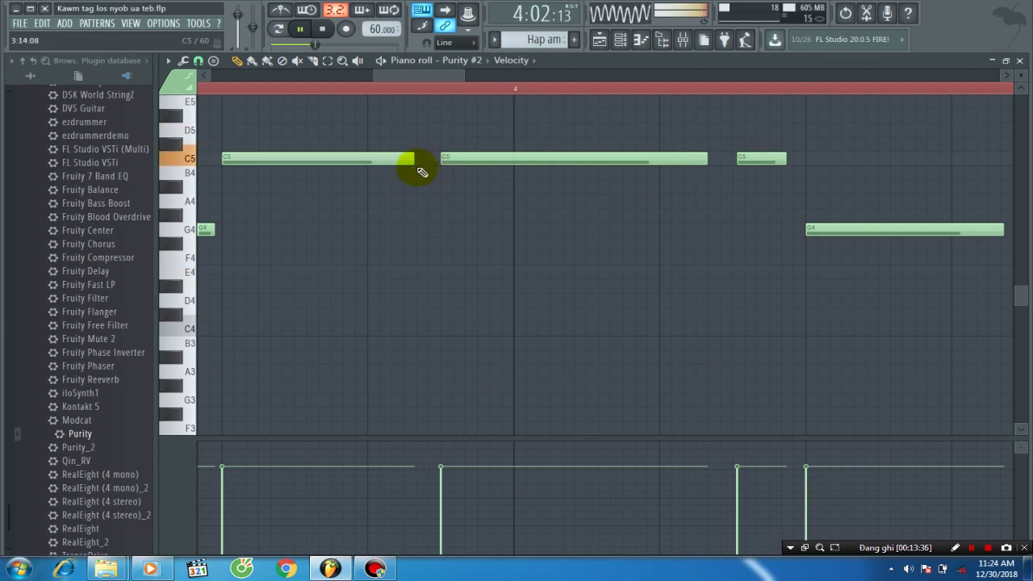
drag(421, 165, 425, 164)
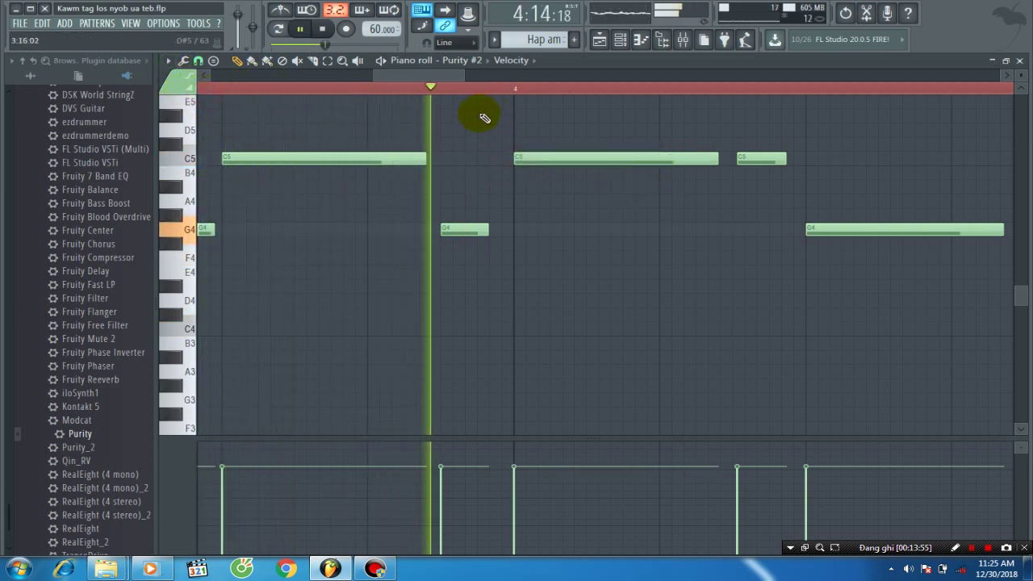
Try a slightly later start and different lengths for the short G4 just before bar 4, playing back the result.
key(space)
drag(484, 233, 495, 233)
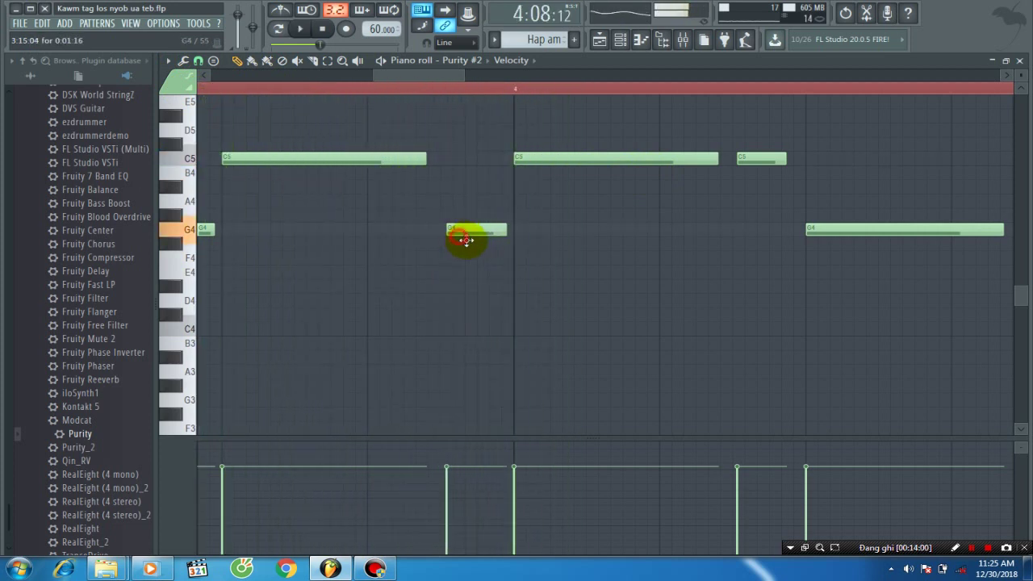
key(space)
drag(512, 231, 489, 233)
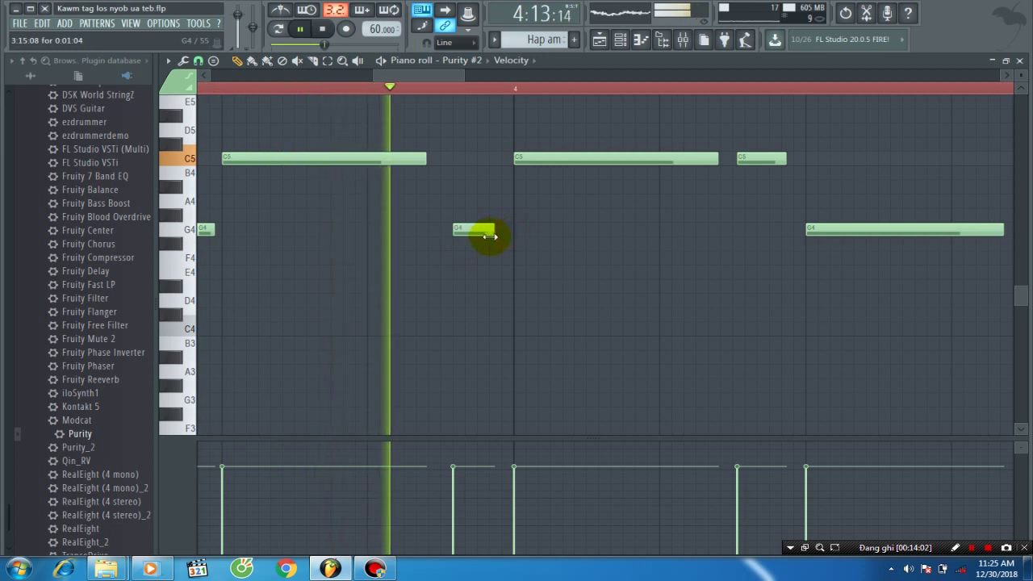
key(space)
Delete the short G4 before bar 4 and extend the preceding C5 to just before the start of bar 4.
right_click(484, 232)
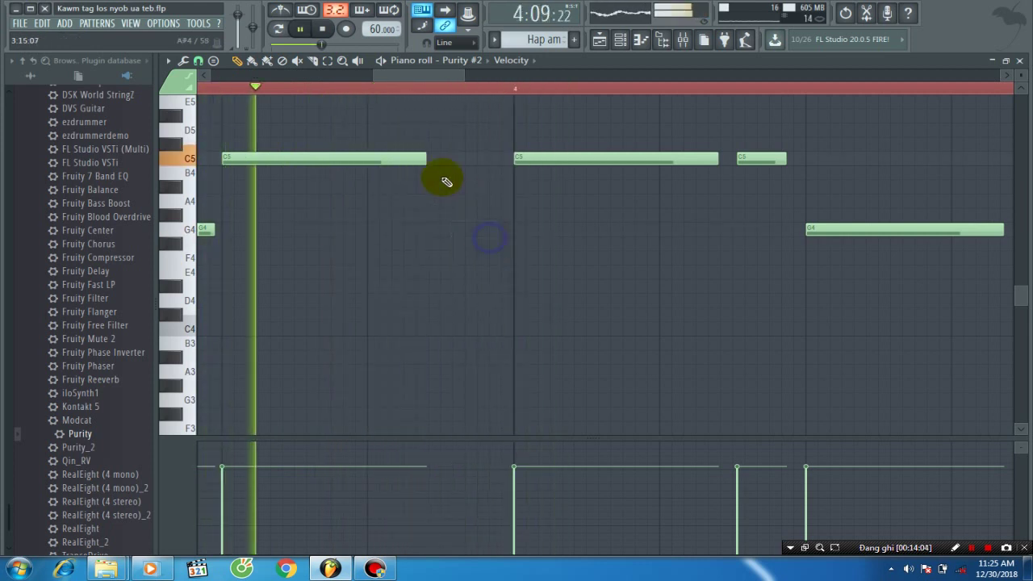
drag(425, 159, 509, 213)
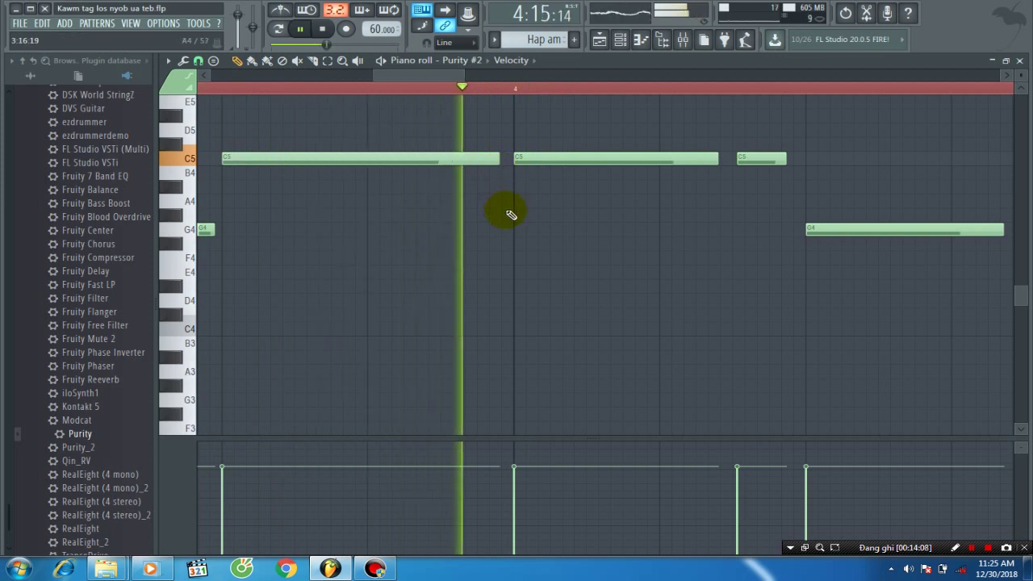
Play back bar 4 of the bass part to check the timing of its C5 and G4 notes.
drag(422, 79, 473, 93)
key(space)
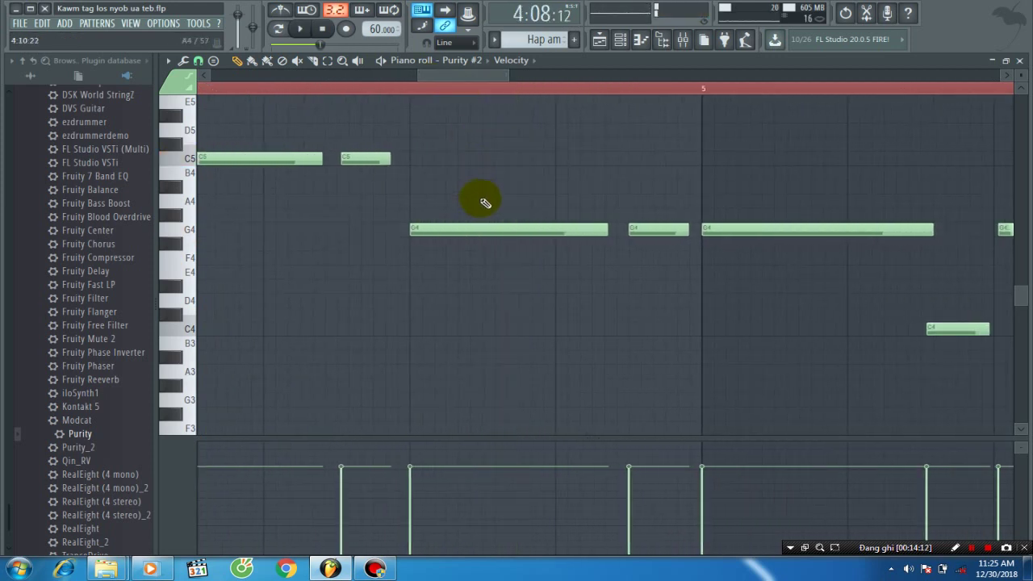
mouse_move(477, 234)
mouse_down()
mouse_move(478, 182)
mouse_move(483, 223)
mouse_up()
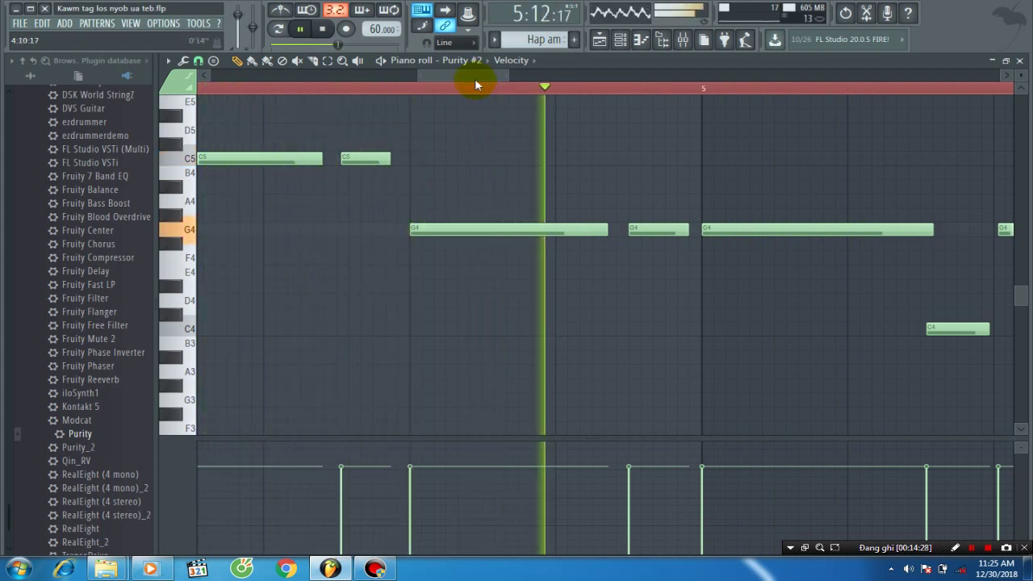
key(space)
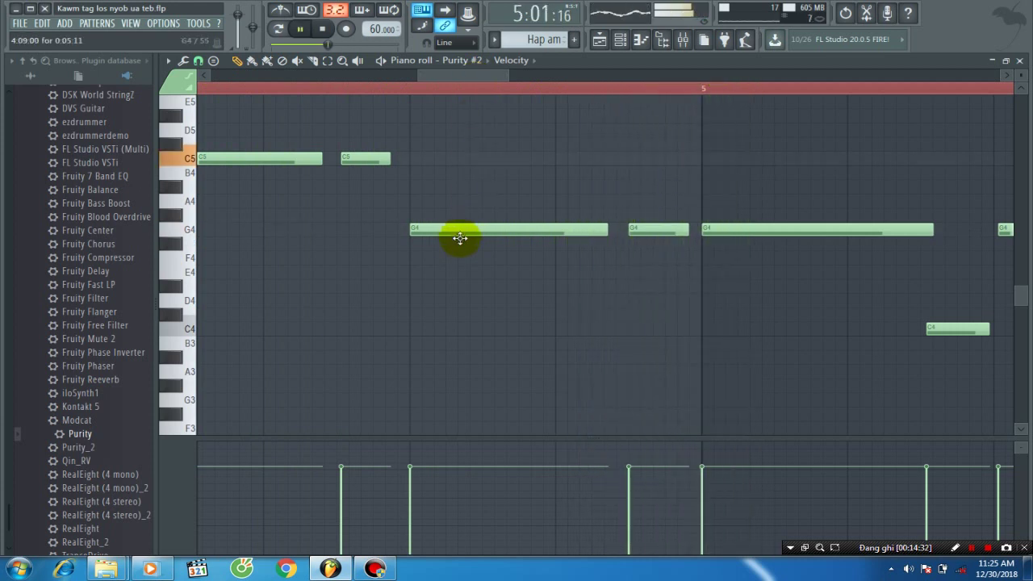
Raise the G4 on bar 4's third beat to C5 and shorten it slightly, and make the following short note a D5 ending just before bar 5.
drag(460, 239, 459, 164)
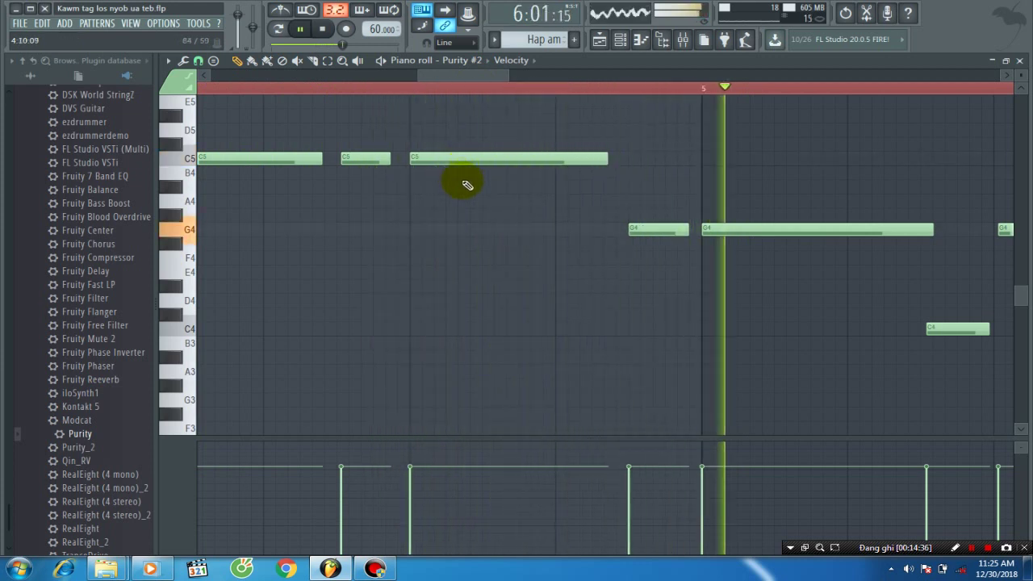
key(space)
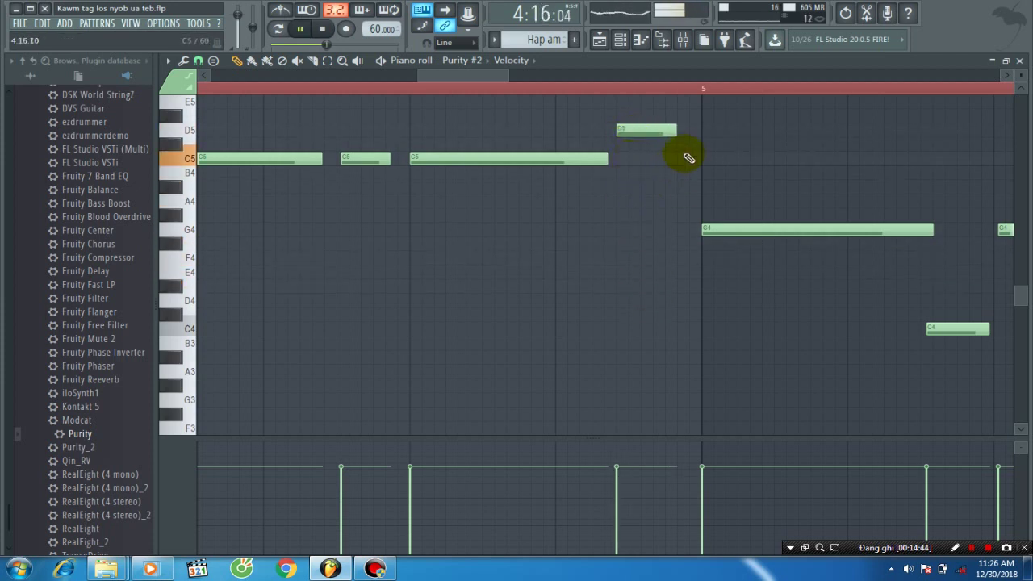
drag(674, 133, 690, 135)
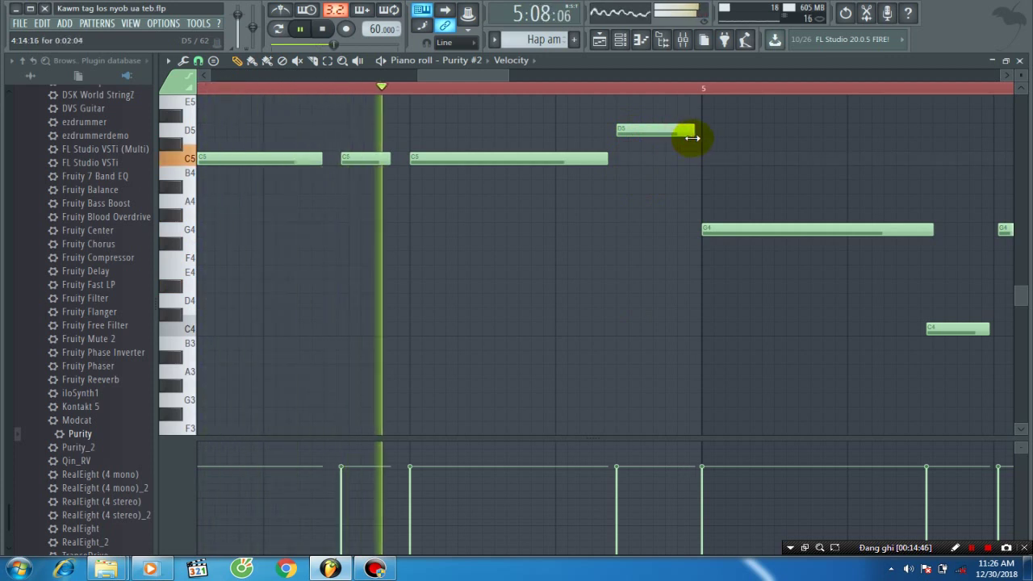
drag(605, 164, 595, 159)
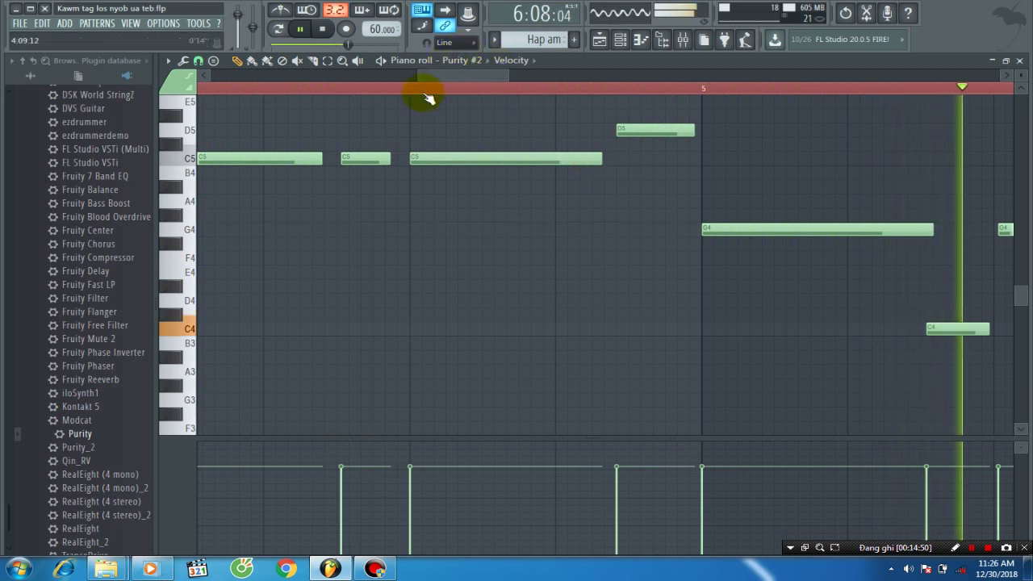
Start the short D5 before bar 5 slightly later, extend the preceding C5 to just before it, and save the project.
click(395, 86)
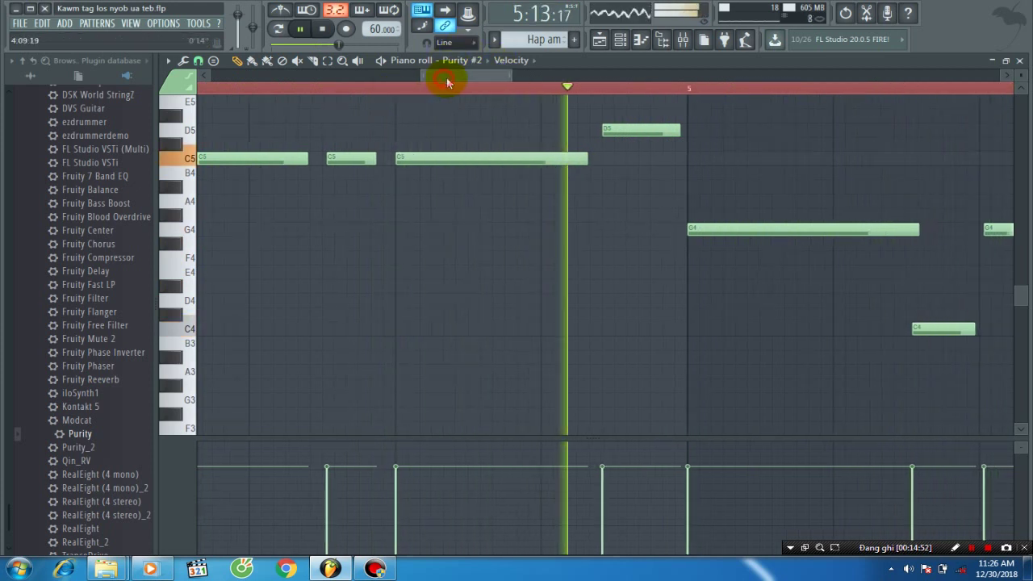
drag(508, 133, 556, 139)
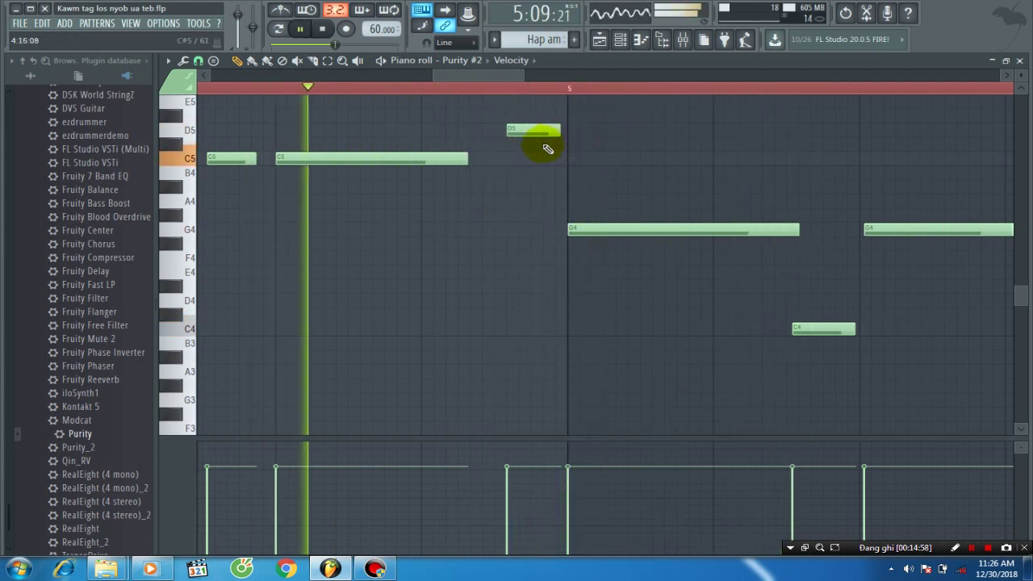
click(471, 162)
right_click(471, 165)
drag(470, 165, 559, 136)
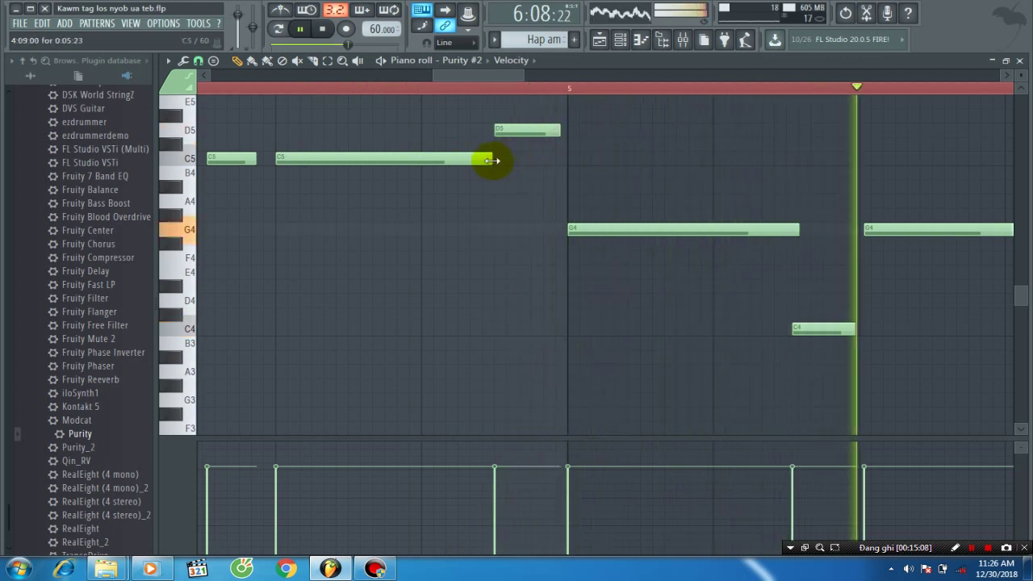
drag(493, 161, 480, 161)
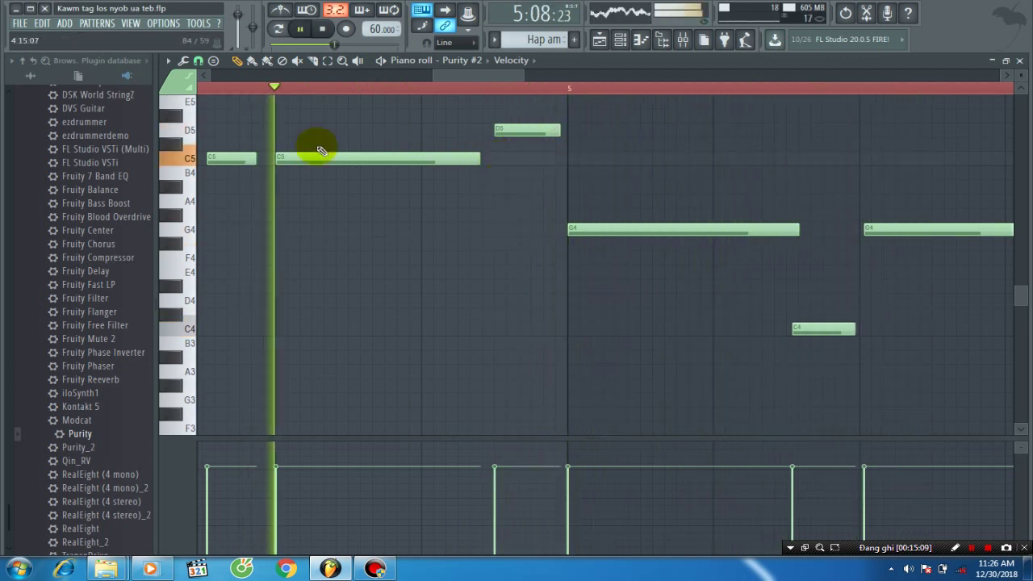
click(20, 23)
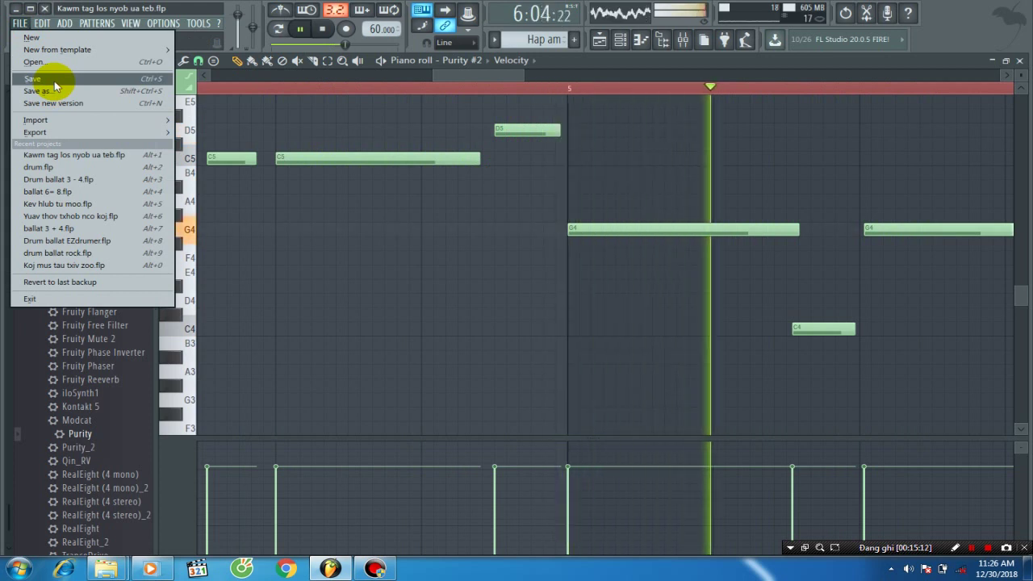
click(54, 82)
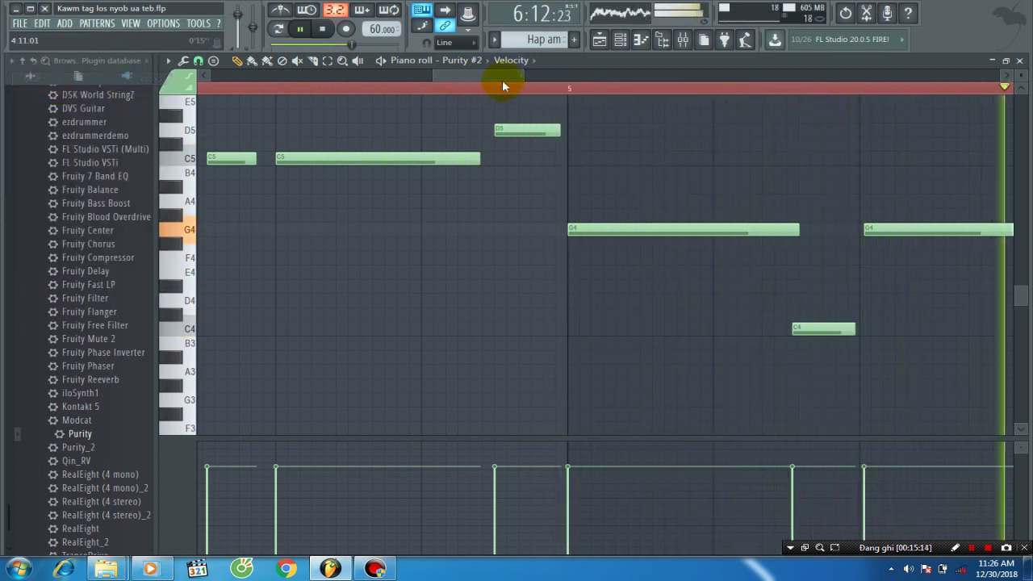
Shorten bar 5's short C4 and raise it to D5, start the following G4 on the third beat, and save the project.
drag(503, 80, 537, 95)
key(space)
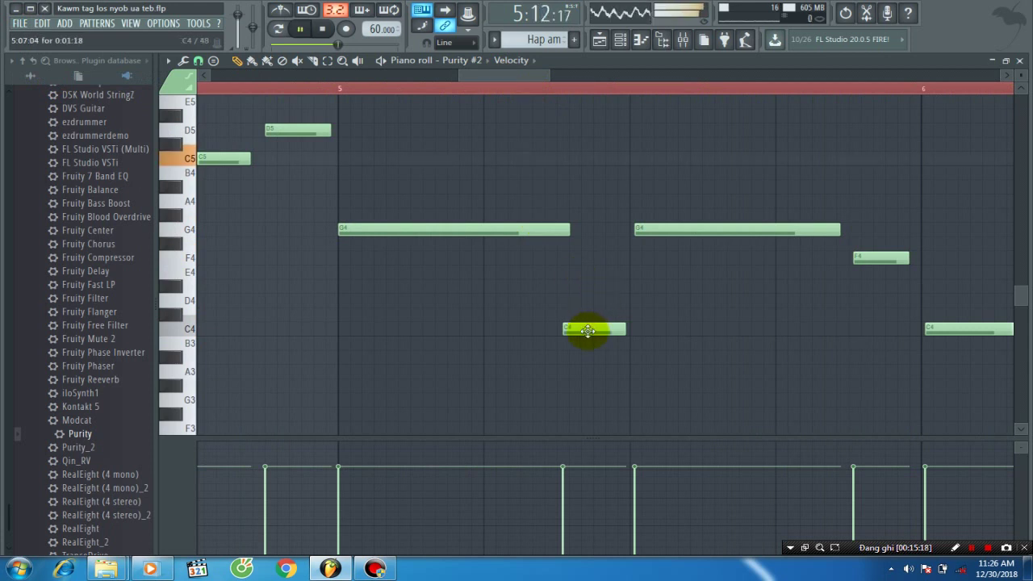
mouse_move(588, 330)
mouse_down()
mouse_move(613, 330)
mouse_move(602, 329)
mouse_up()
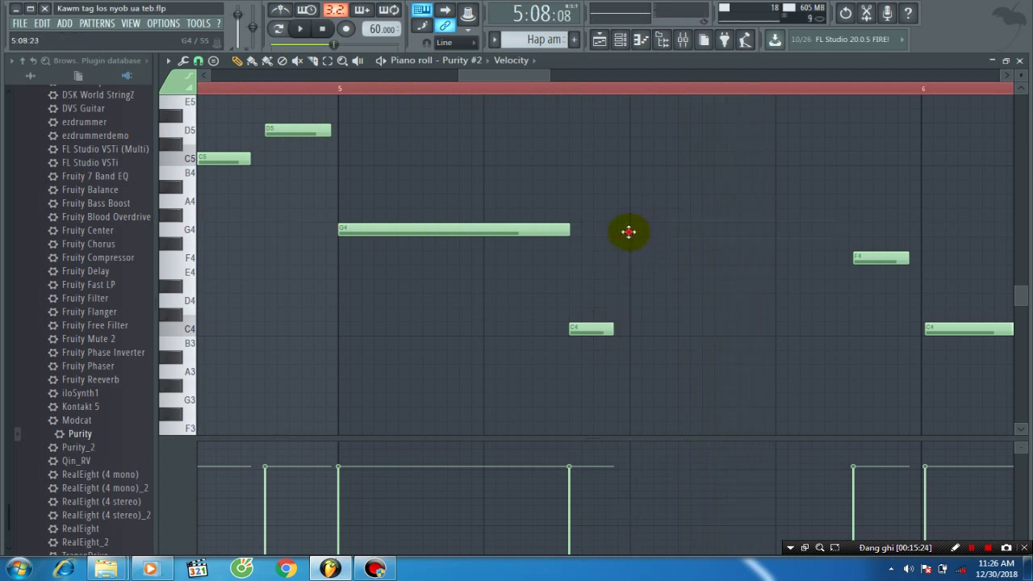
drag(592, 328, 597, 139)
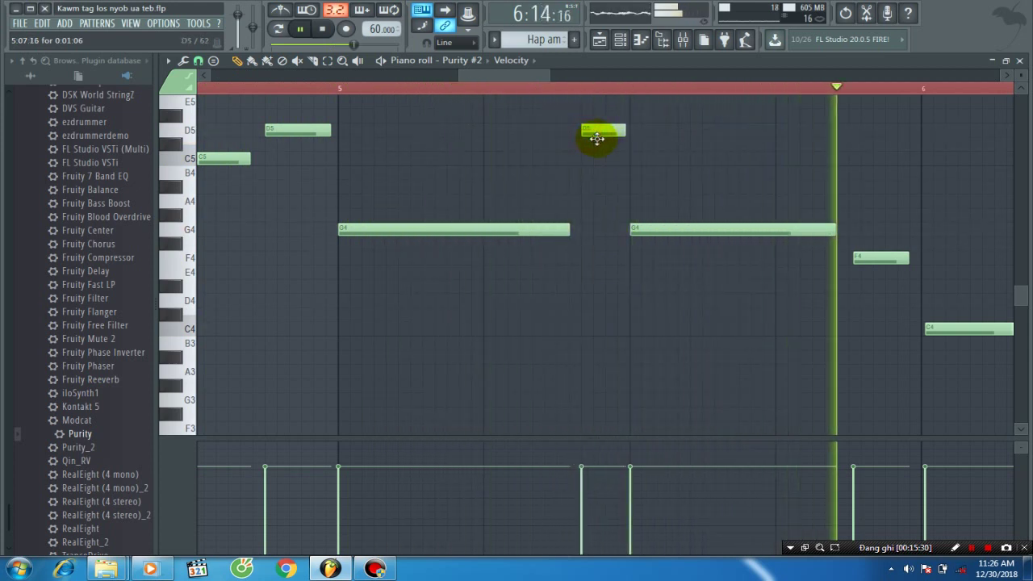
click(14, 26)
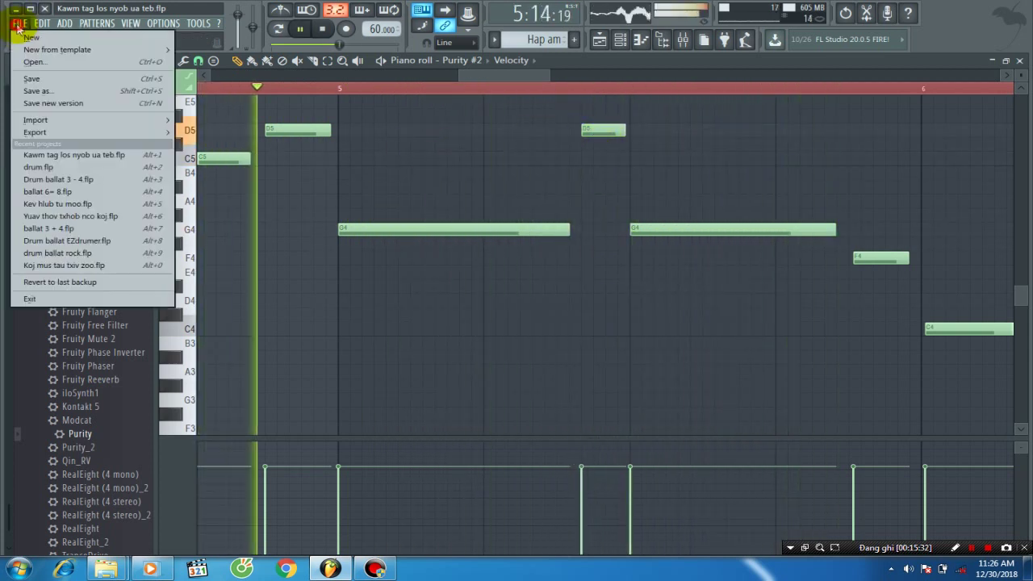
click(120, 80)
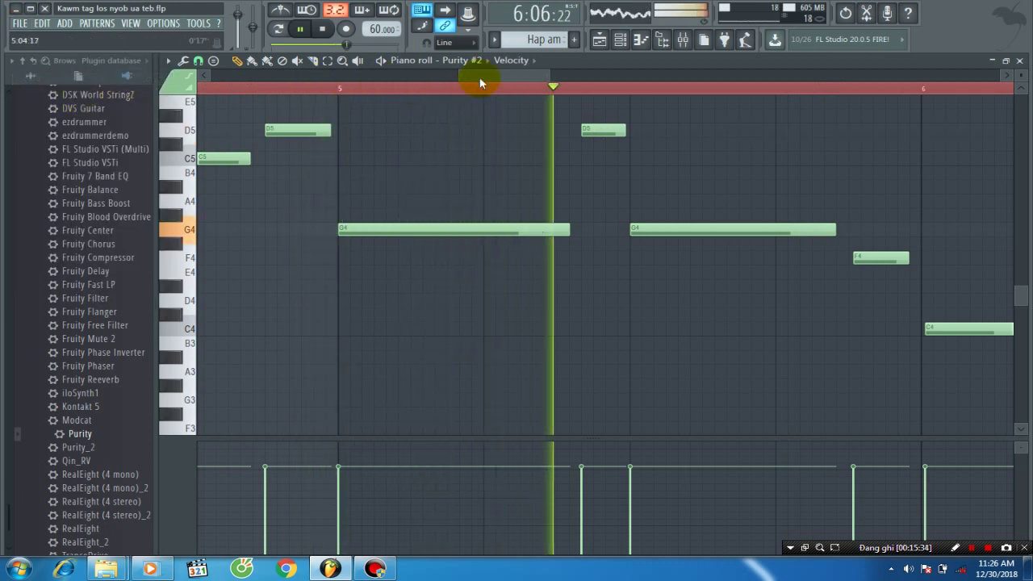
Start bar 5's short D5 earlier and lengthen it, and shorten the opening G4 to end just before it, checking the result by playback.
key(space)
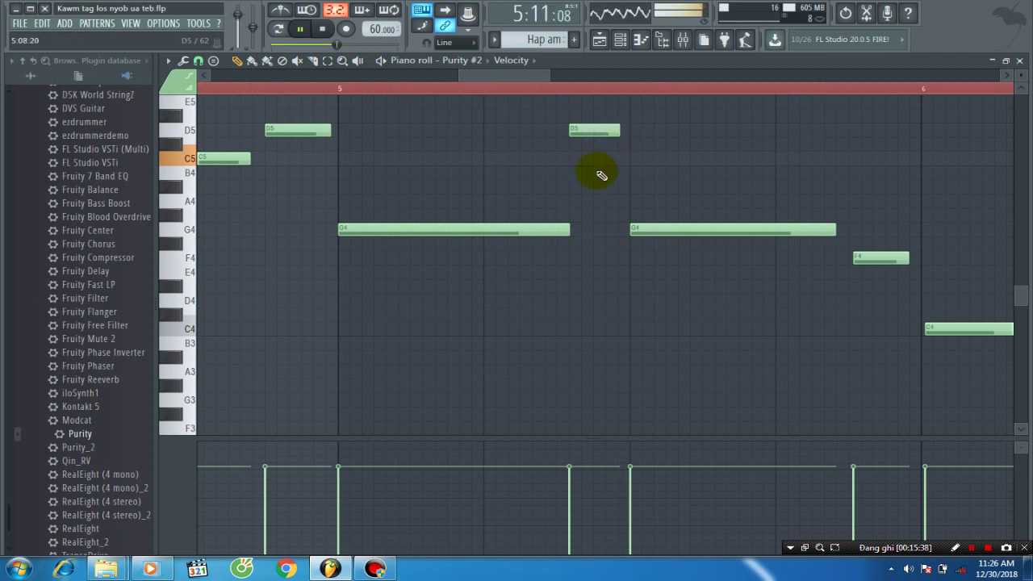
key(space)
drag(575, 229, 554, 231)
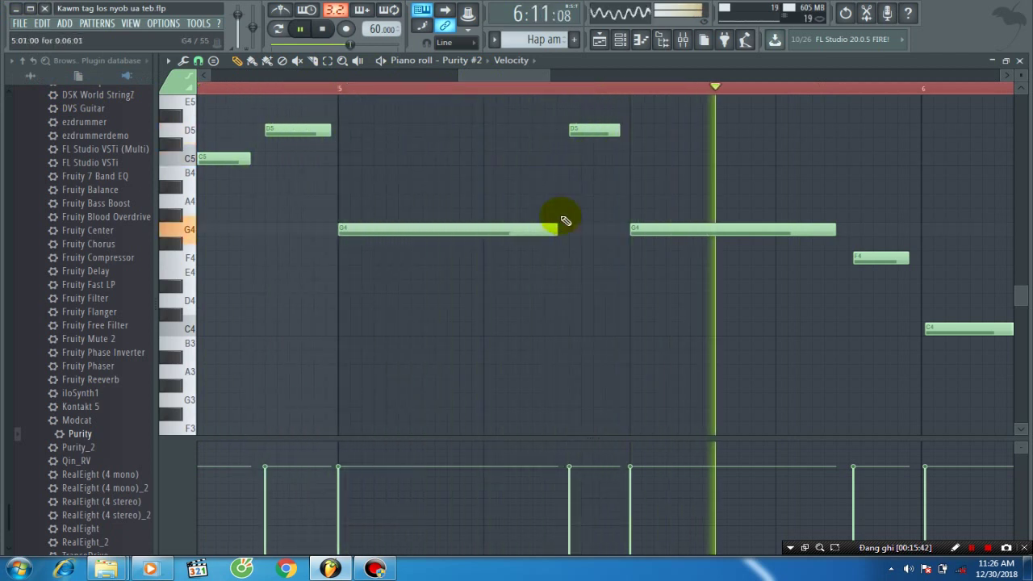
key(space)
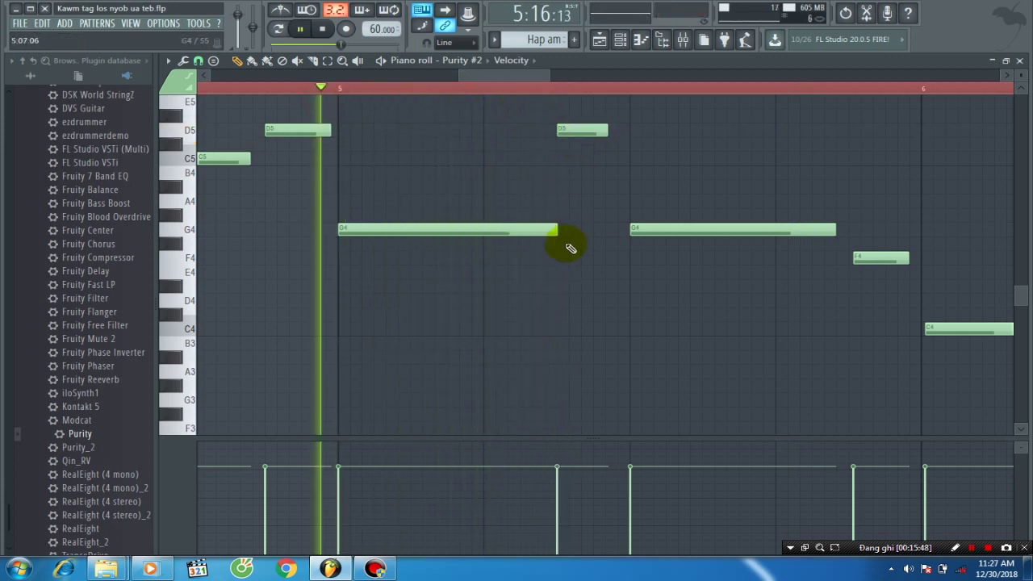
drag(563, 234, 552, 232)
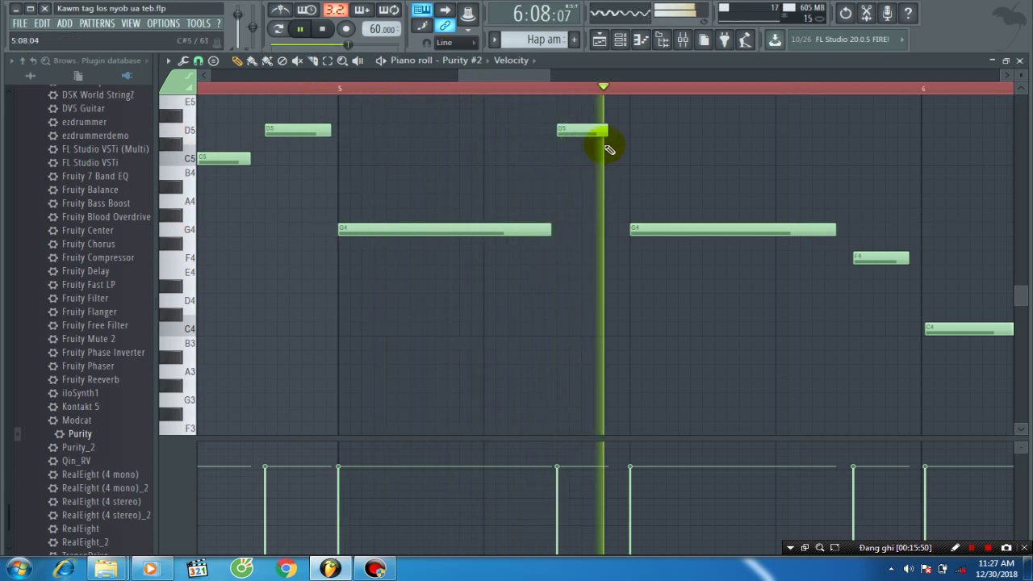
drag(607, 135, 619, 138)
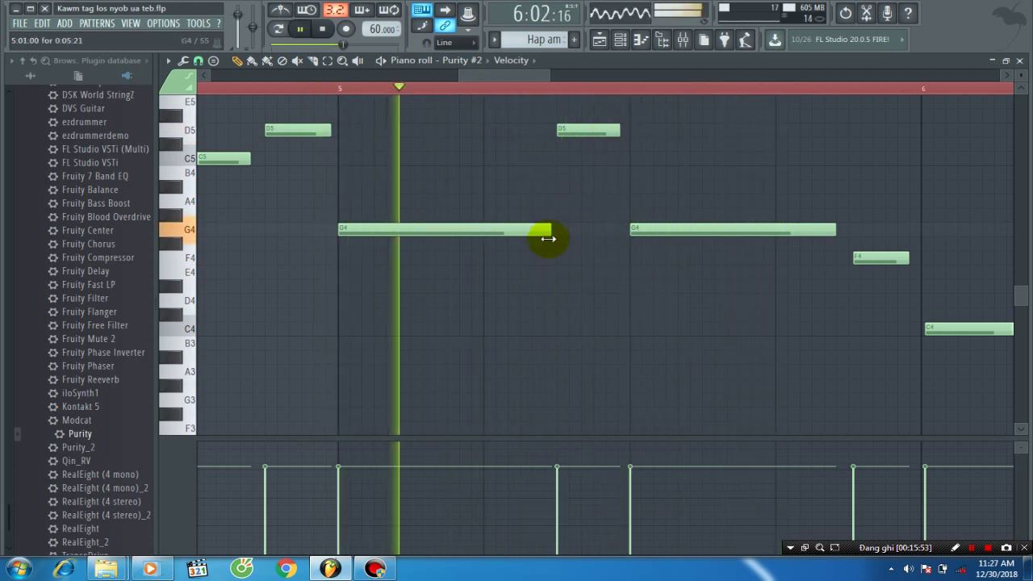
key(space)
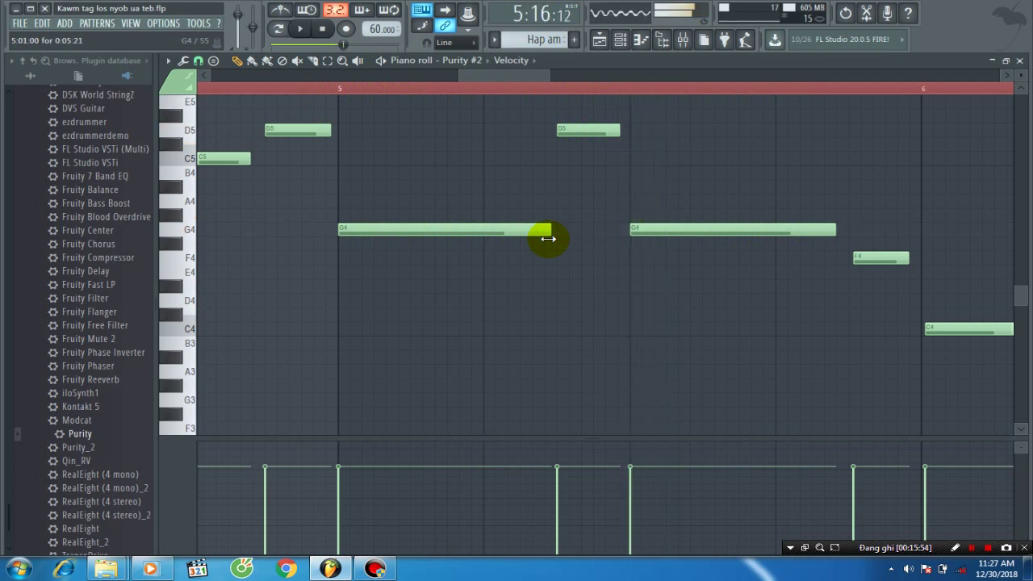
drag(548, 239, 543, 235)
key(space)
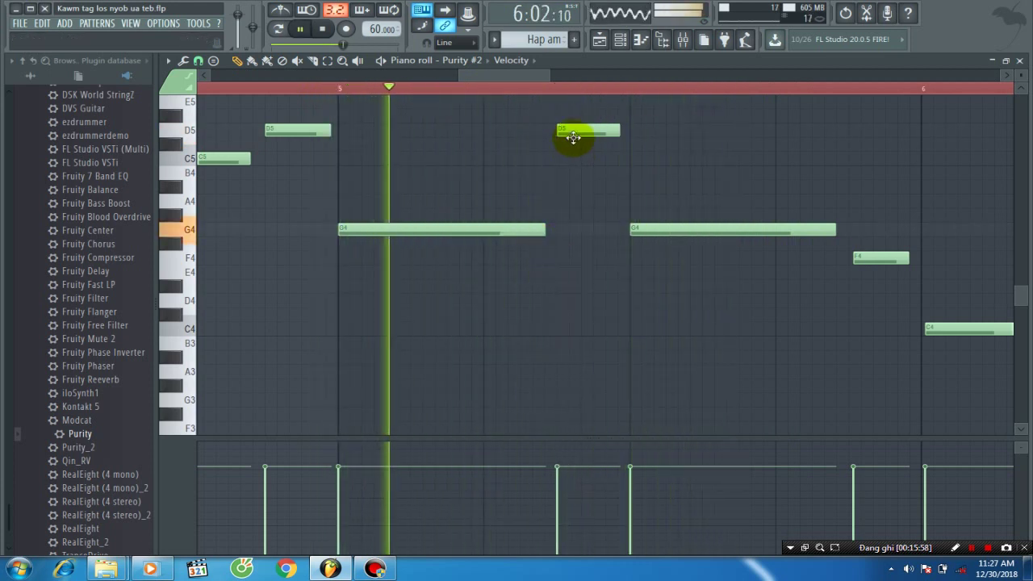
key(space)
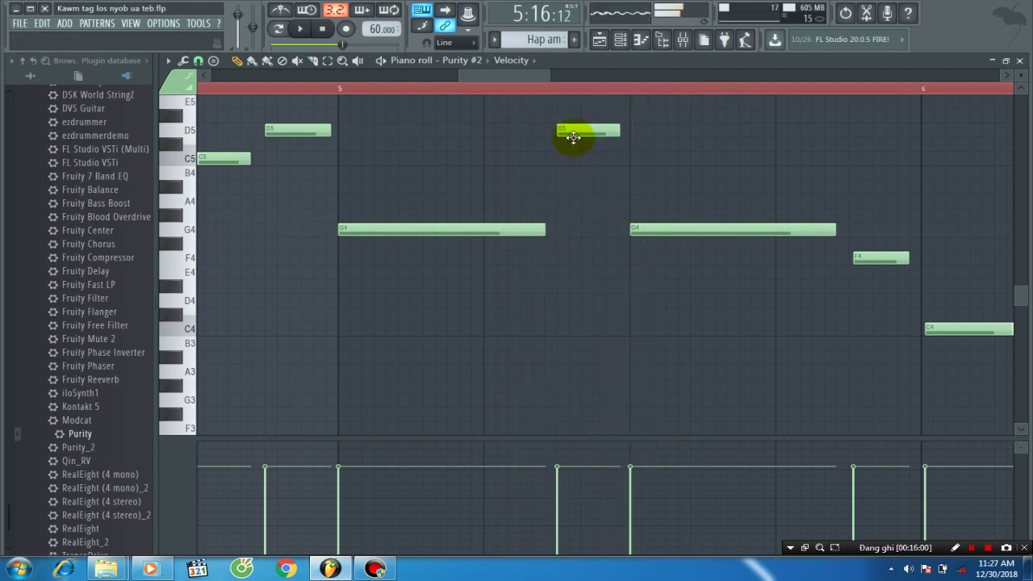
key(space)
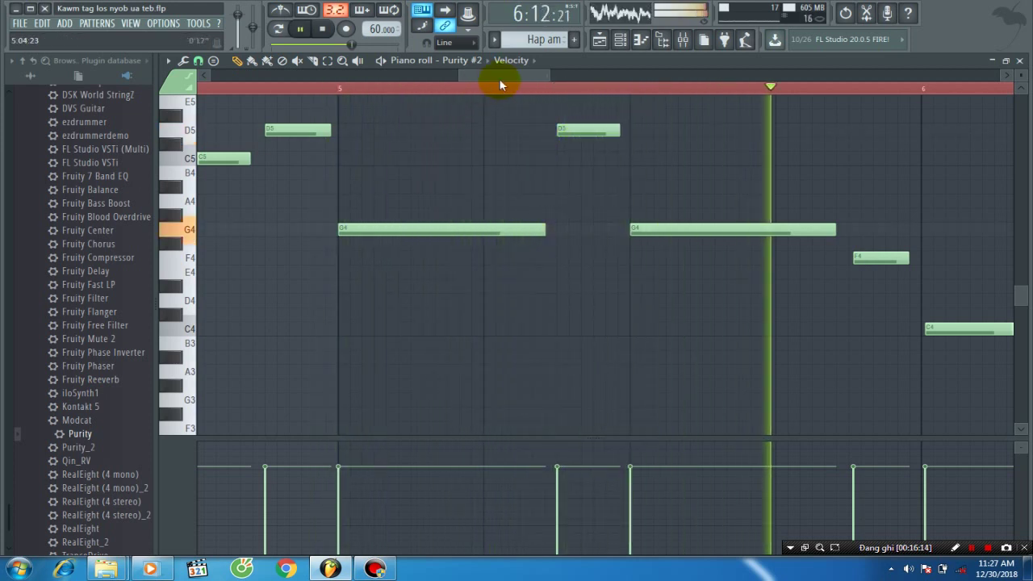
Shorten the G4 on bar 5's third beat and add short E4 and D4 notes after it, with the D4 starting on the fourth beat.
scroll(503, 82, right, 2)
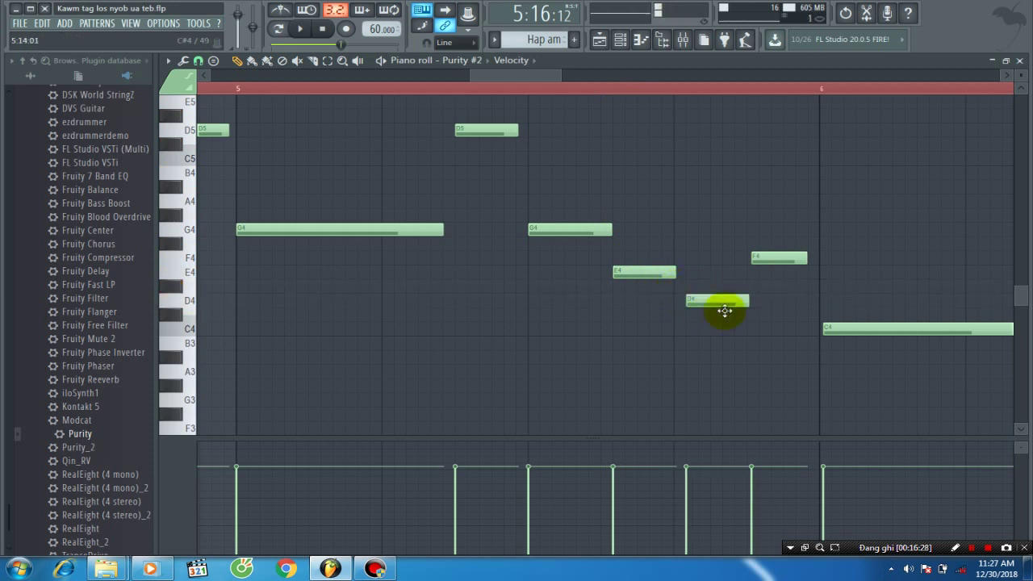
key(space)
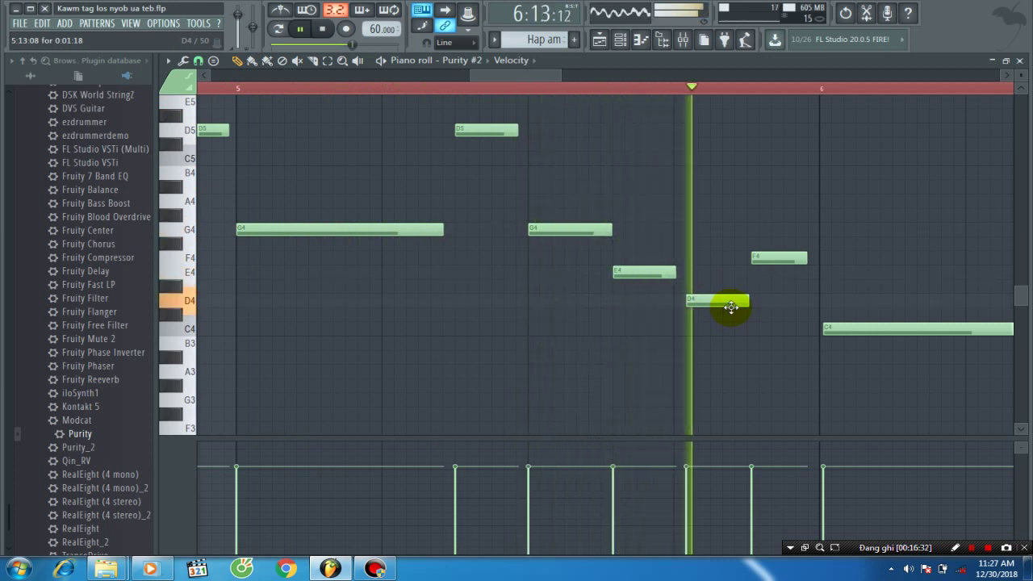
key(space)
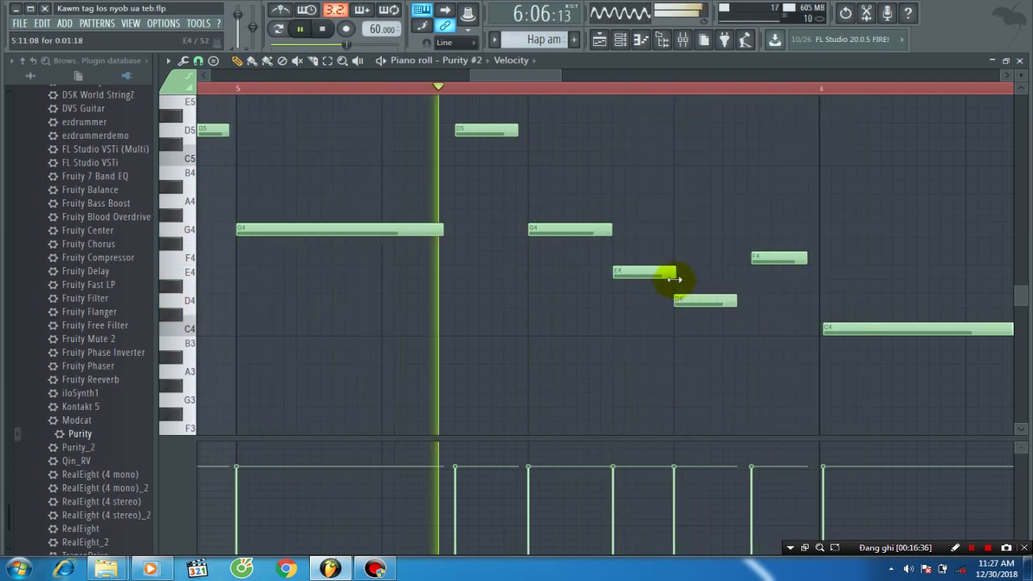
drag(670, 277, 663, 278)
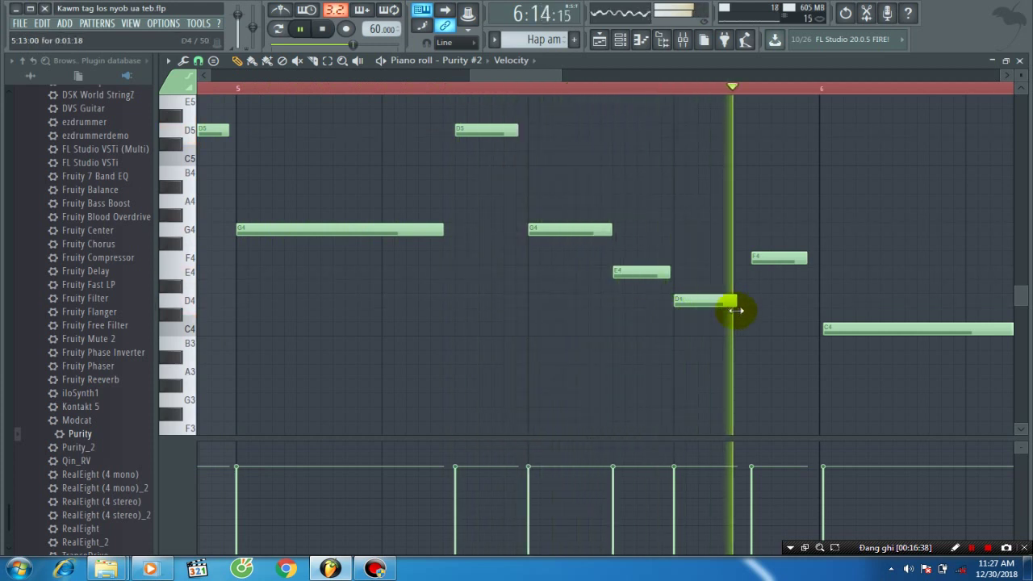
drag(736, 310, 749, 310)
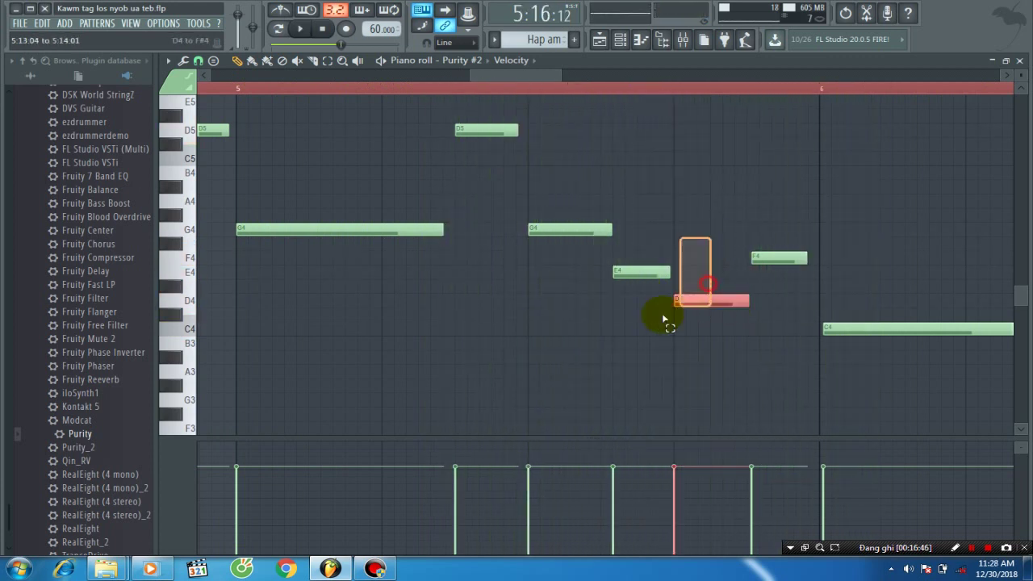
Transpose bar 5's short E4 and D4 together to F5 and D#5, aligning the D#5 with the fourth beat.
drag(635, 257, 636, 106)
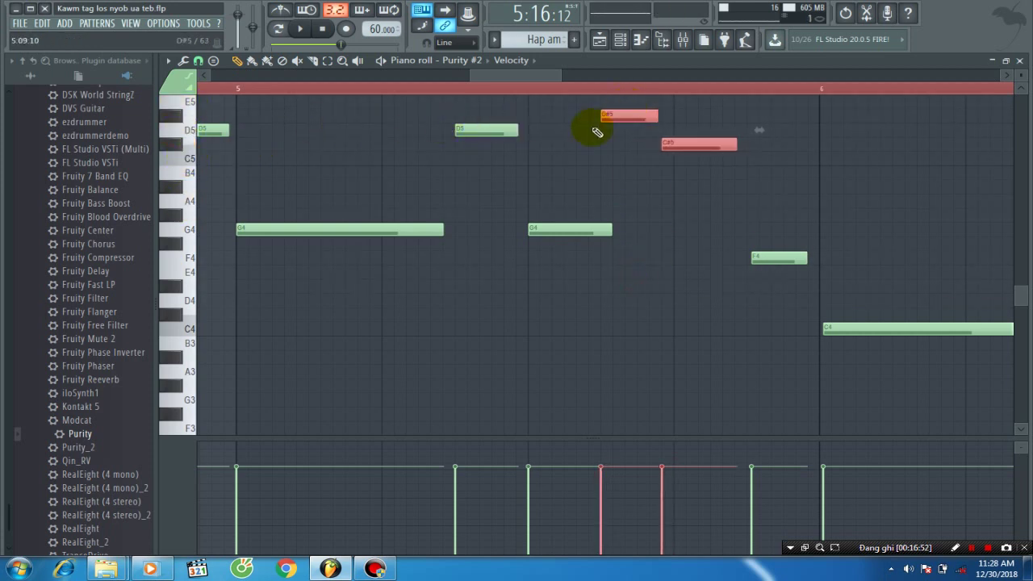
drag(611, 113, 617, 103)
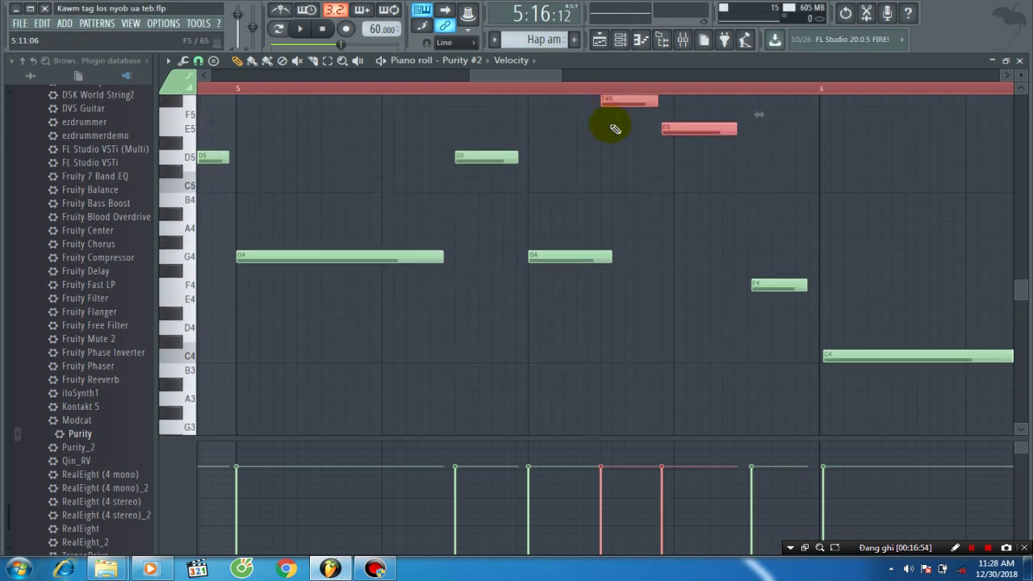
key(space)
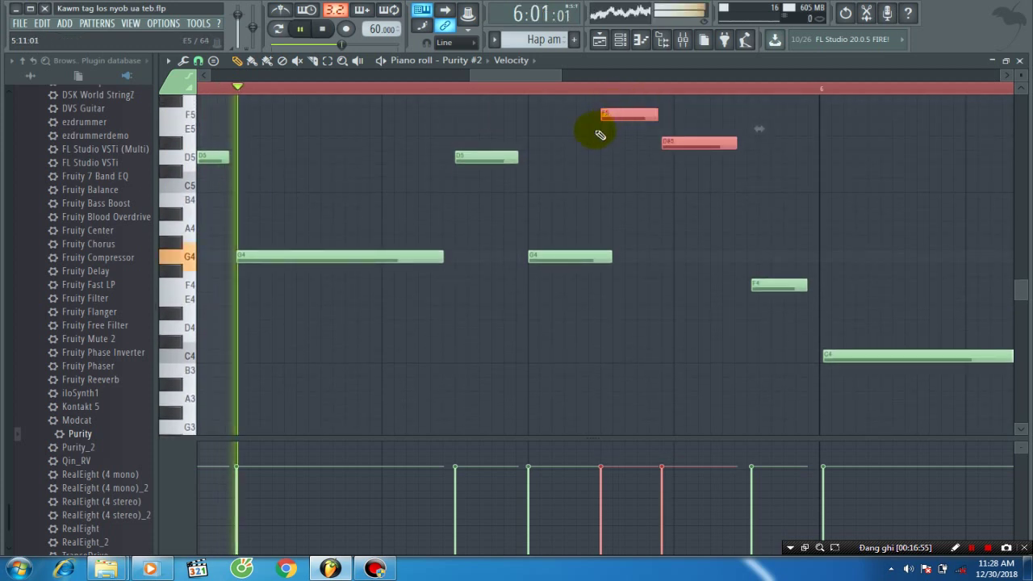
drag(655, 143, 682, 135)
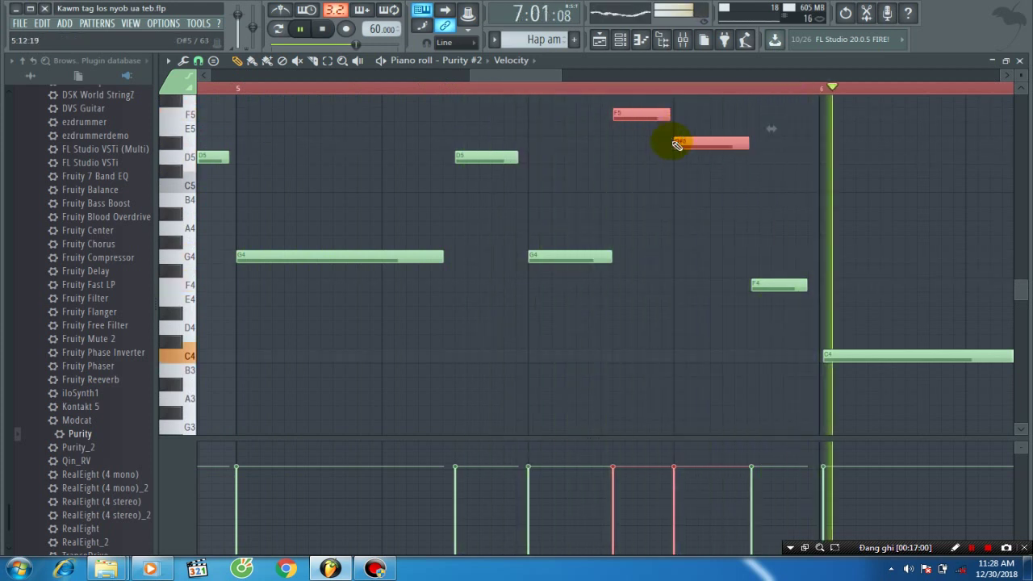
click(686, 131)
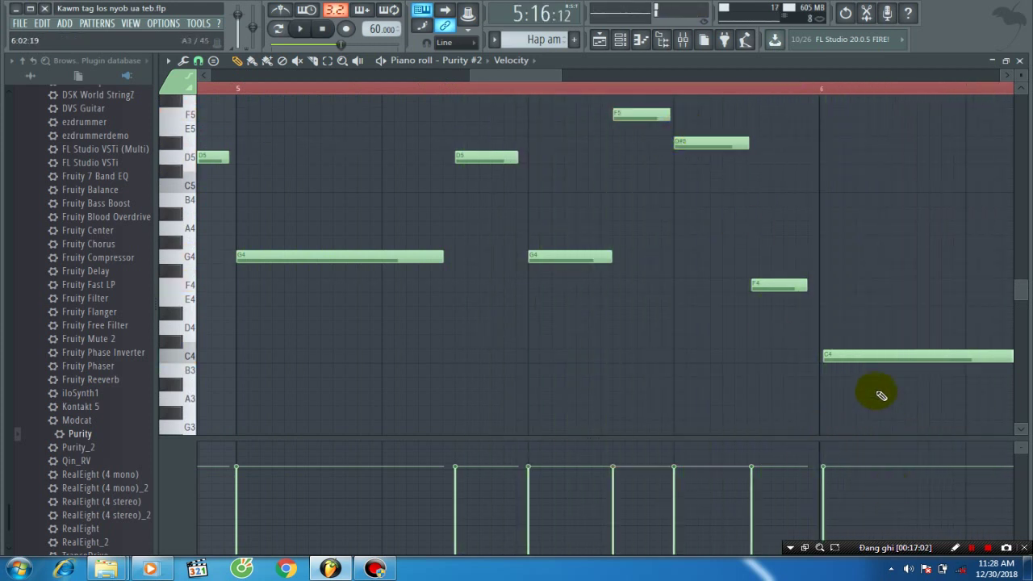
Raise bar 6's opening C4 to C5 by replacing it with a long C5 that starts exactly on the bar line.
drag(847, 361, 821, 189)
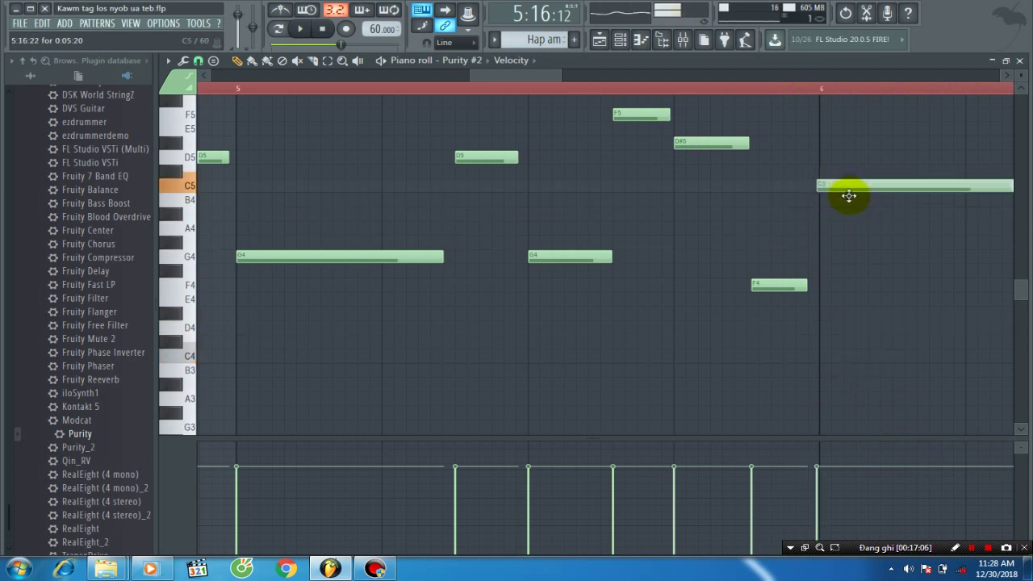
key(space)
right_click(835, 186)
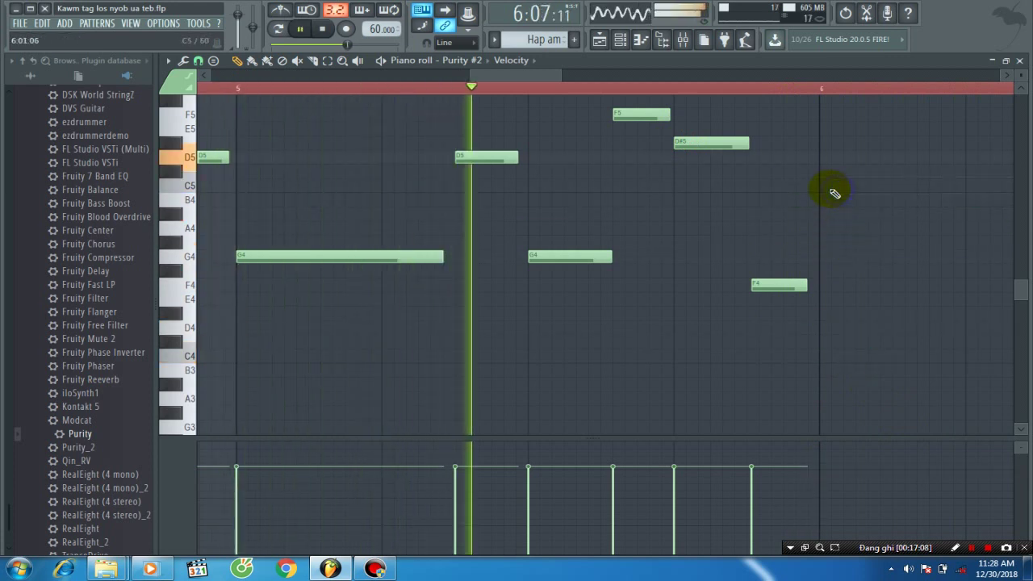
click(822, 187)
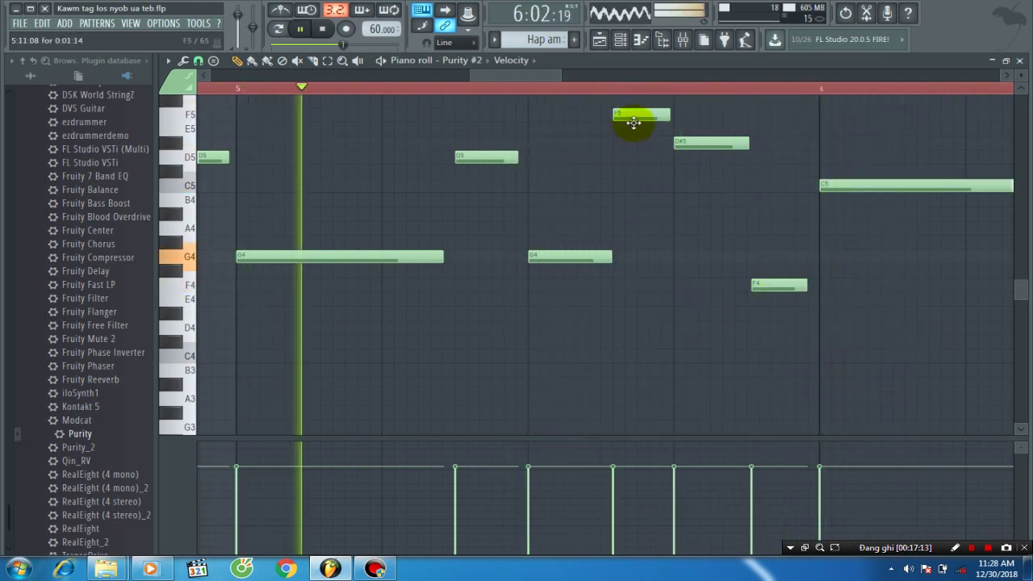
Lower bar 5's F5 to F4, shorten the following D#5 and start the last F4 slightly earlier, checking by playback.
drag(634, 122, 634, 289)
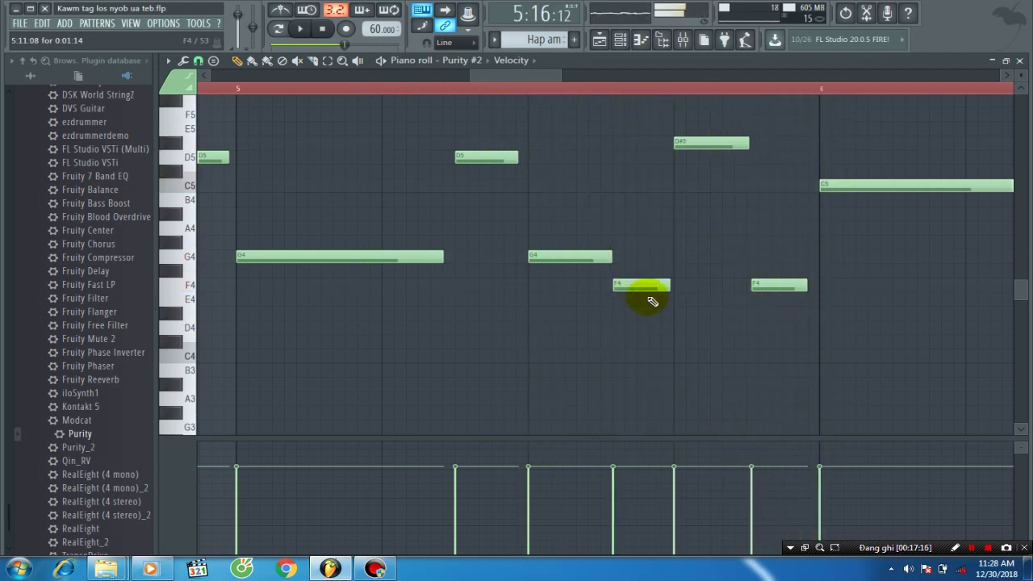
key(space)
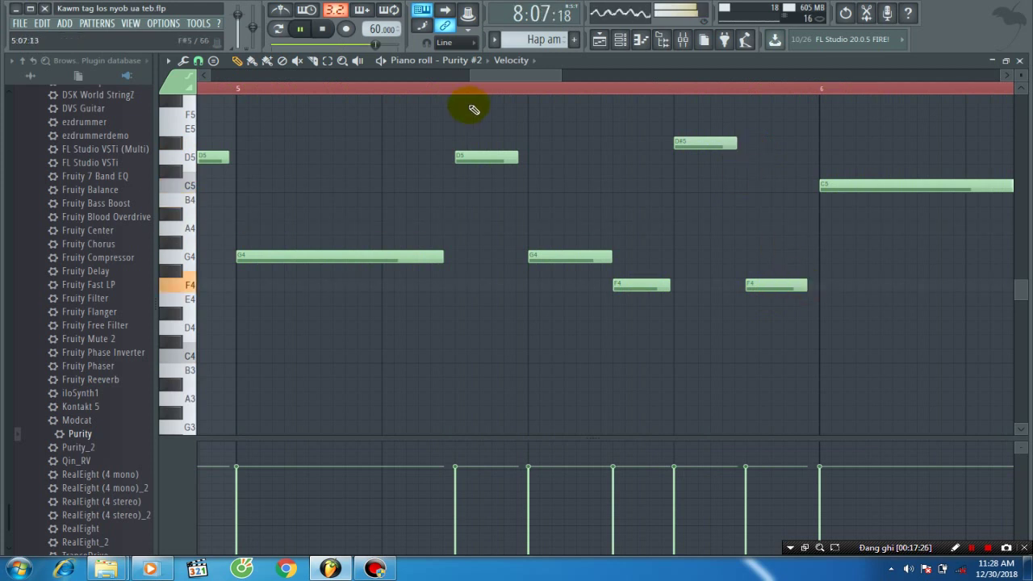
click(401, 88)
Play through bar 6 and replace the overlapping B4 and A4 at bar 7's start with a single F4.
drag(496, 79, 560, 78)
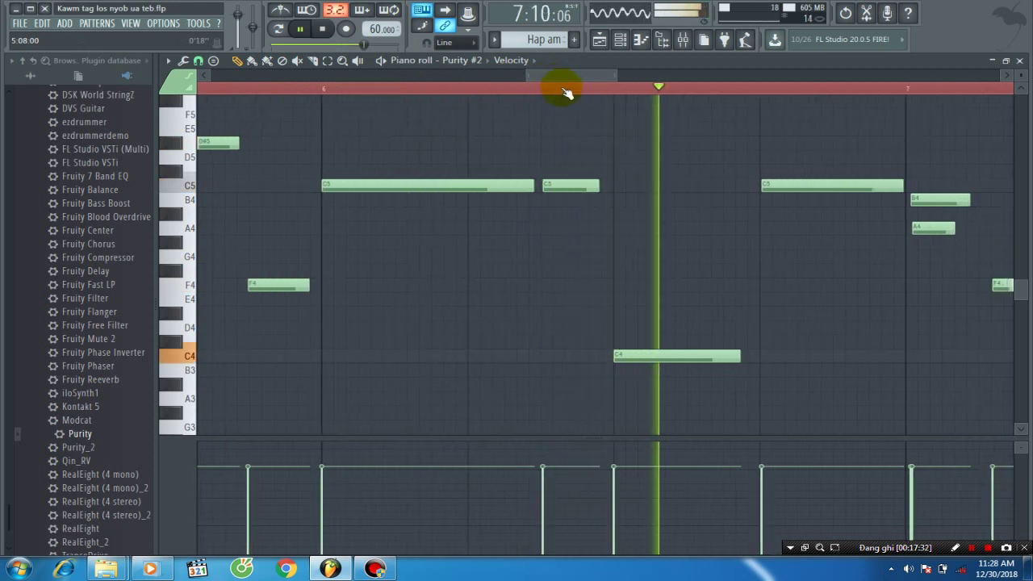
key(space)
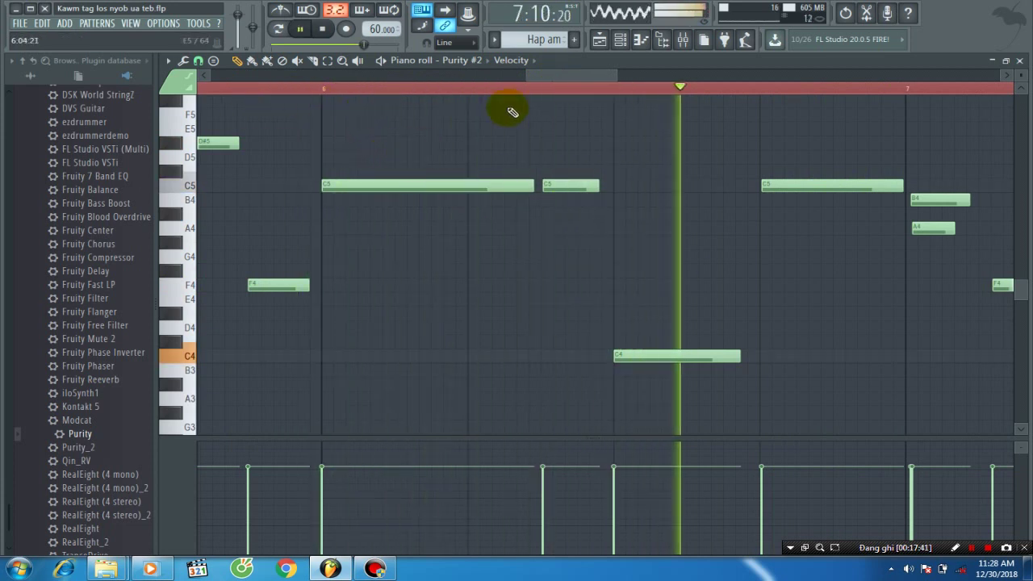
drag(557, 78, 593, 79)
key(space)
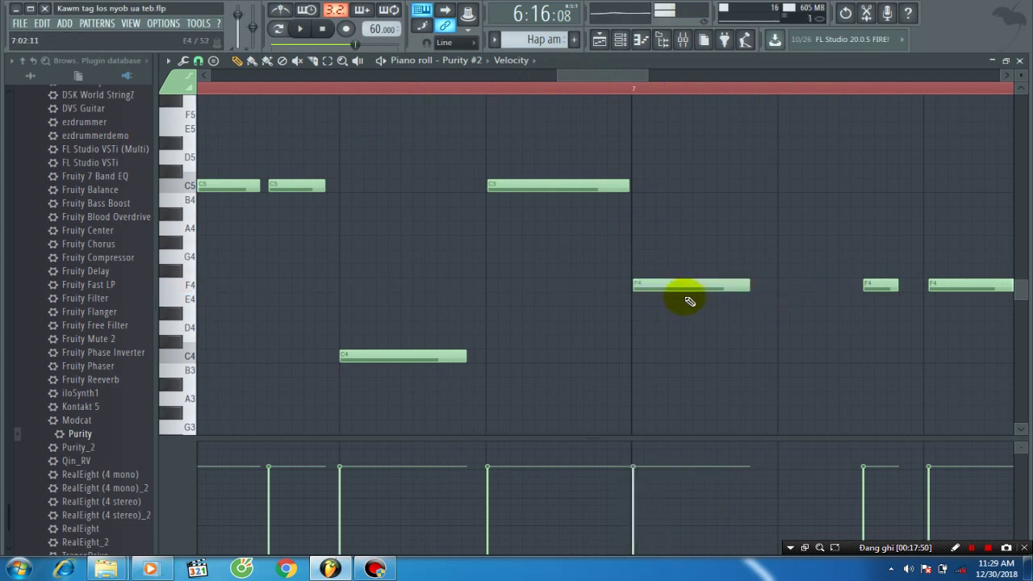
Delete every note after bar 7's opening F4, including the long F4 at the start of bar 8.
drag(637, 73, 750, 77)
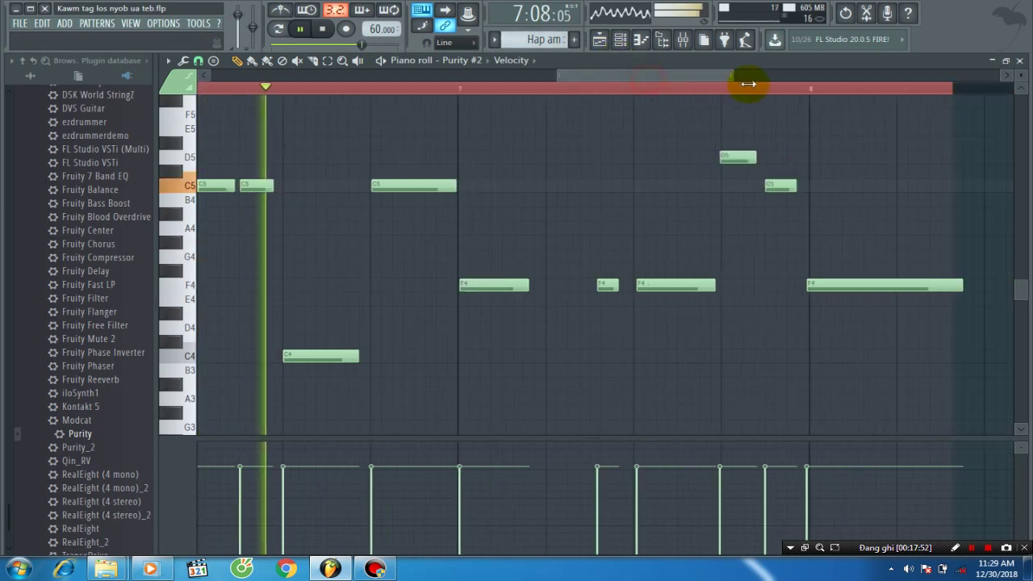
right_click(619, 156)
right_click(652, 186)
right_click(516, 285)
right_click(570, 285)
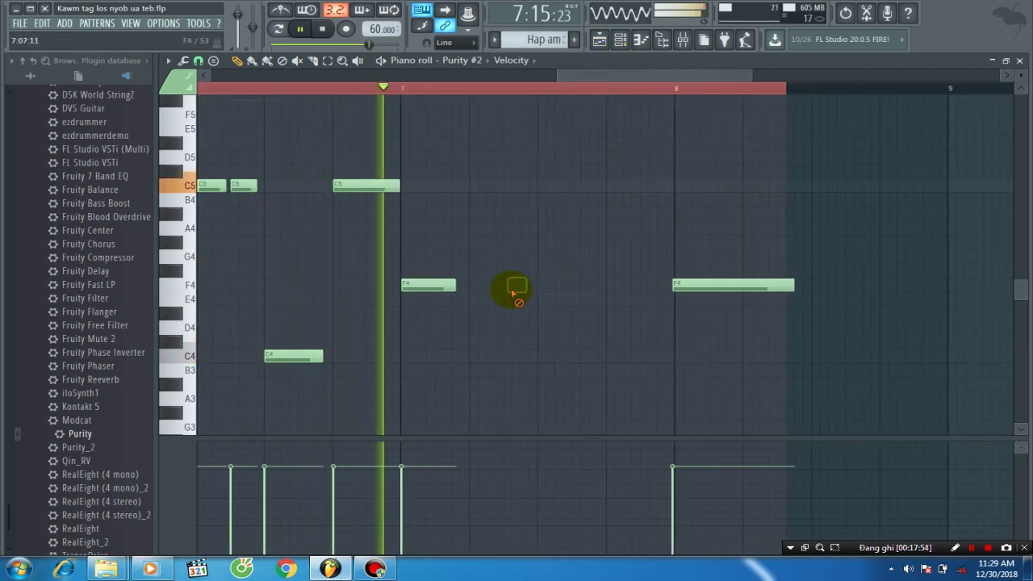
right_click(733, 285)
key(space)
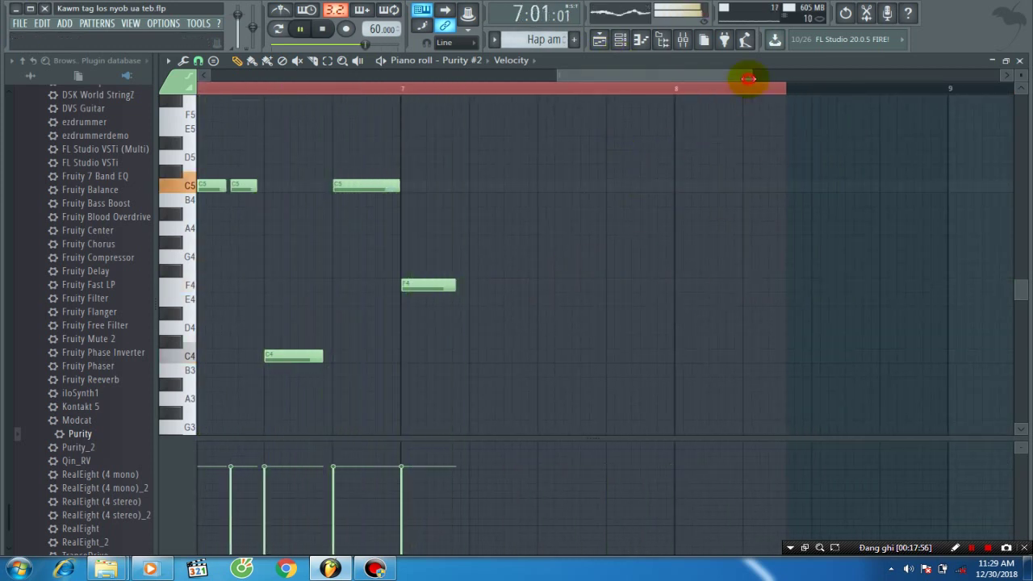
Lengthen bar 7's opening F4, add a short C5 and an equally long F4 on the third beat, and save the project.
drag(749, 78, 678, 78)
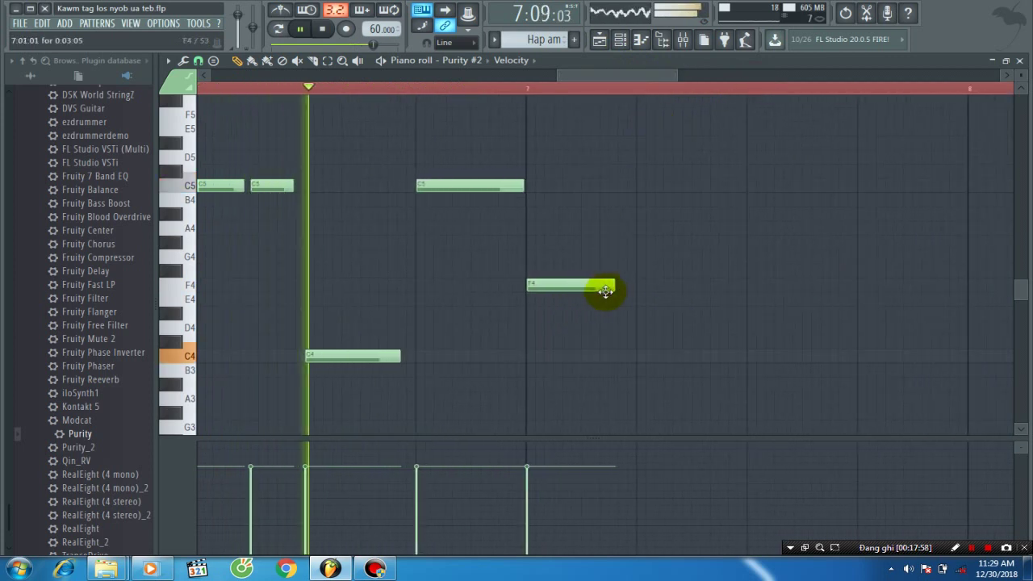
drag(616, 290, 669, 289)
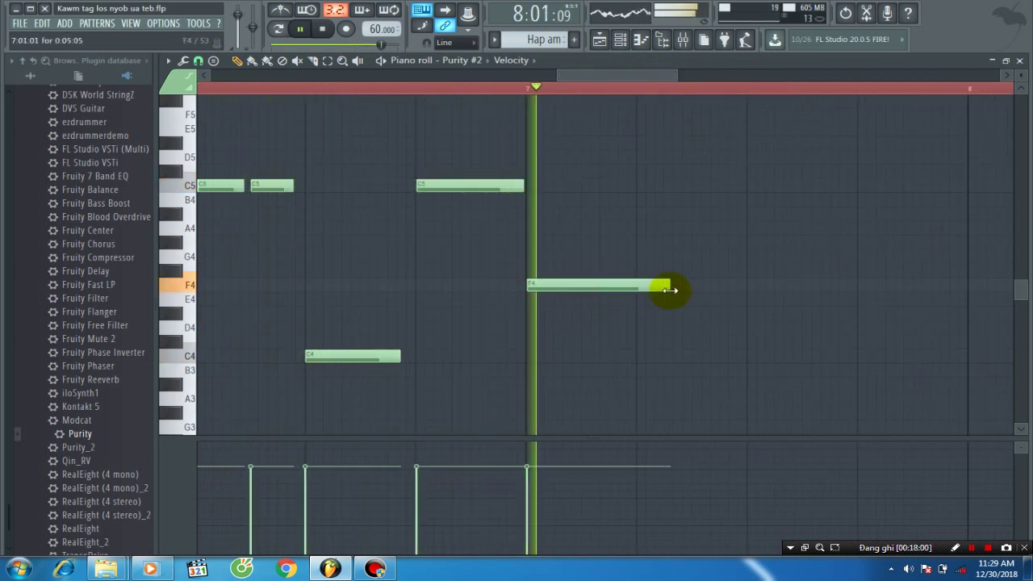
key(space)
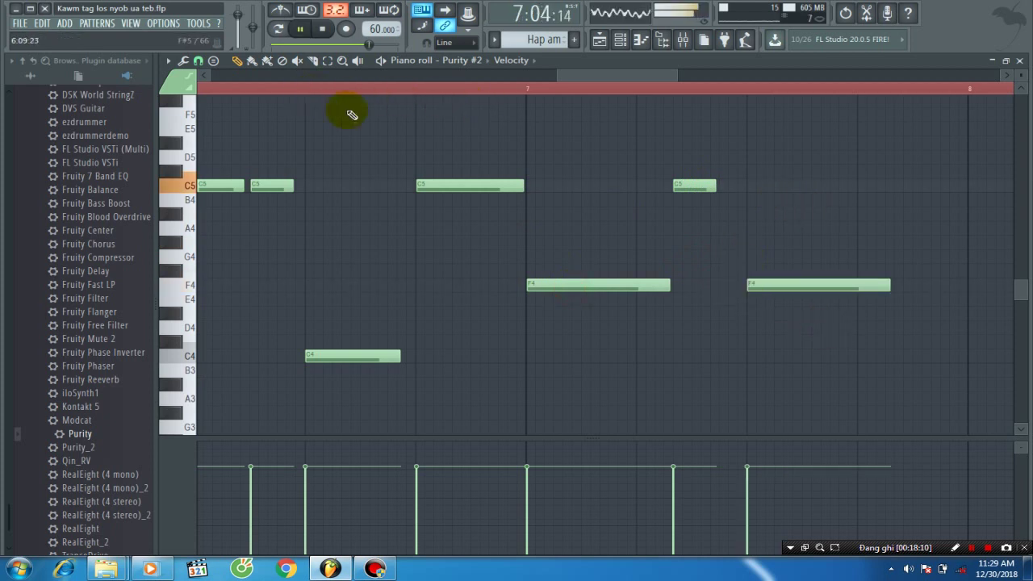
click(19, 23)
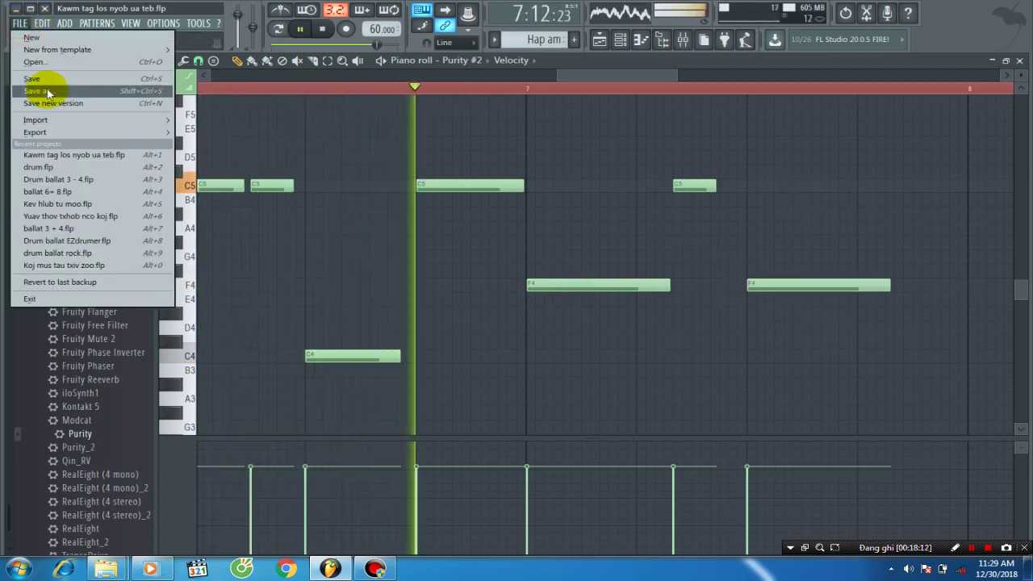
click(46, 81)
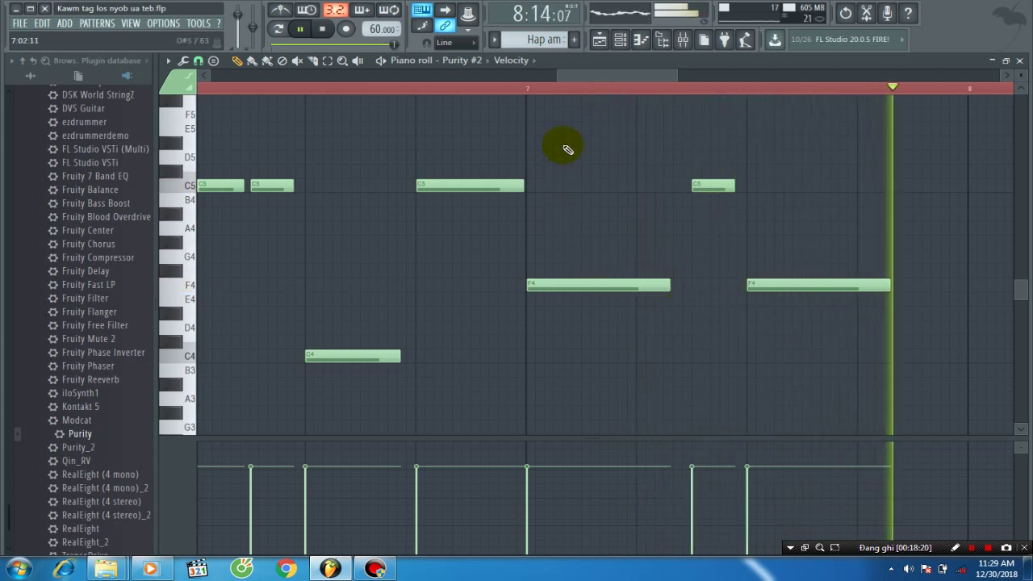
Extend bar 7's short C5 to end just before the third-beat F4, check it by playback, and save the project.
click(515, 89)
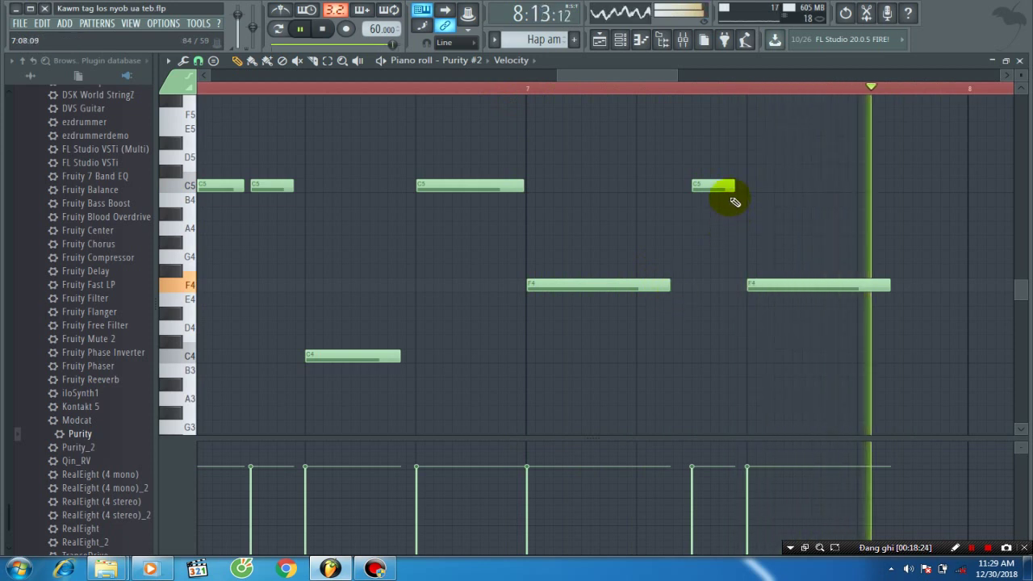
key(space)
drag(743, 192, 738, 189)
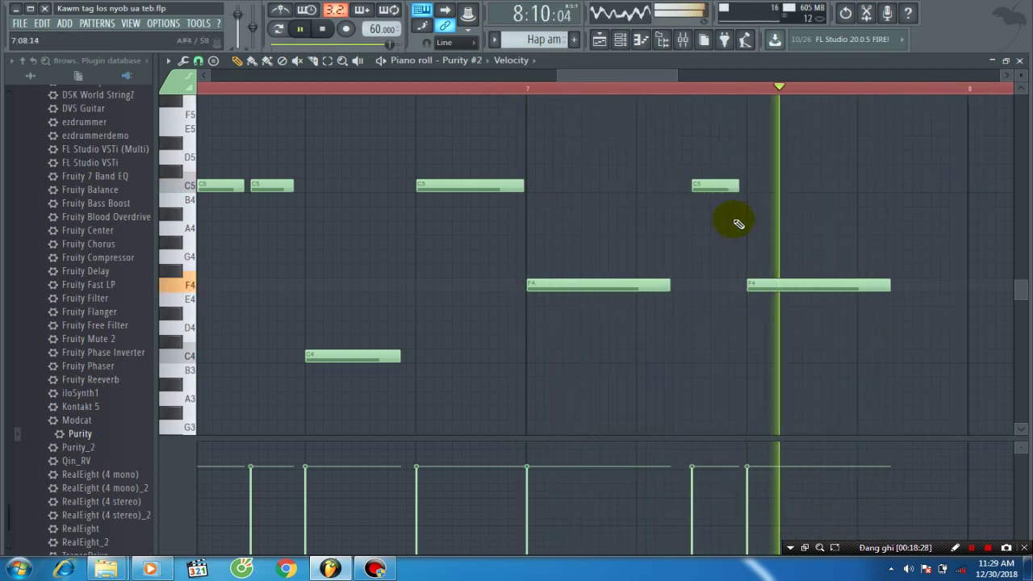
drag(737, 189, 743, 190)
key(space)
key(space)
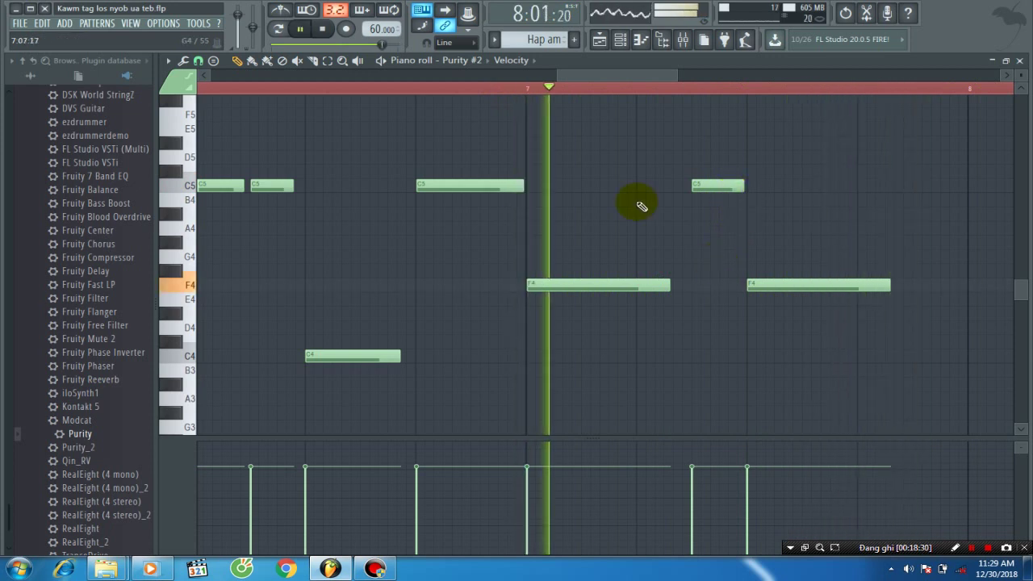
click(26, 24)
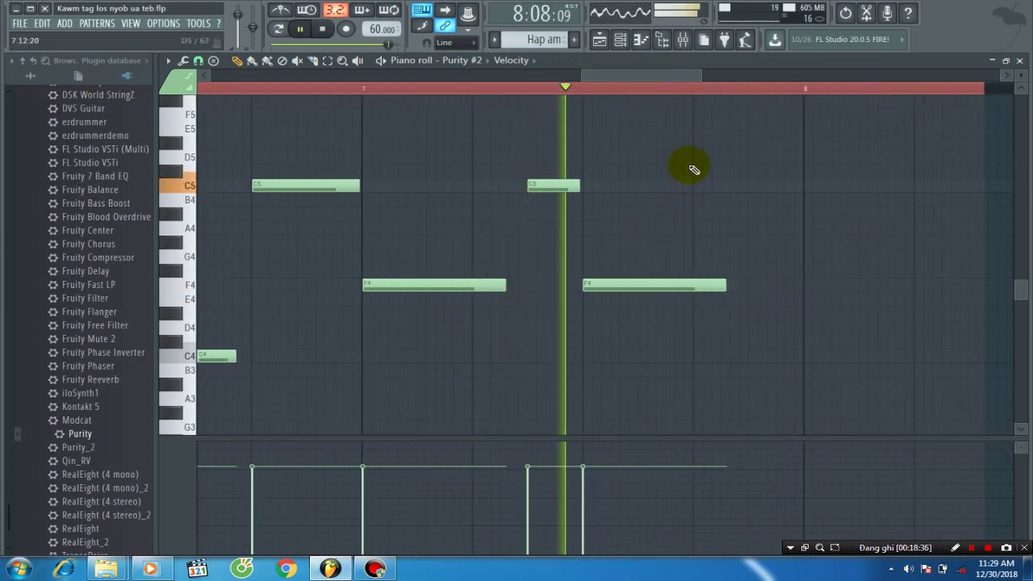
Stop playback and select bar 7's short C5 together with the F4 on the third beat.
drag(687, 121, 575, 288)
key(space)
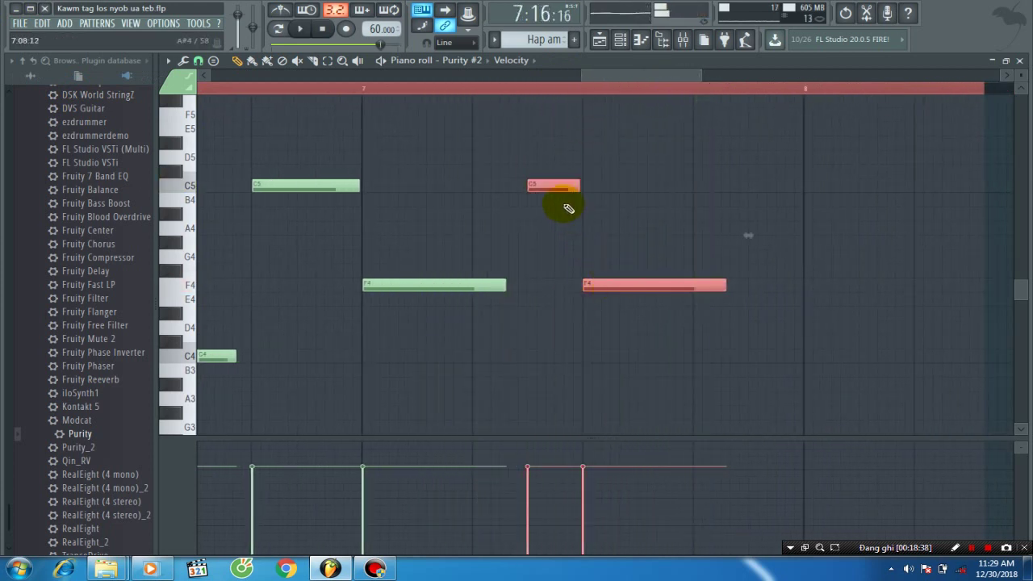
drag(615, 195, 757, 196)
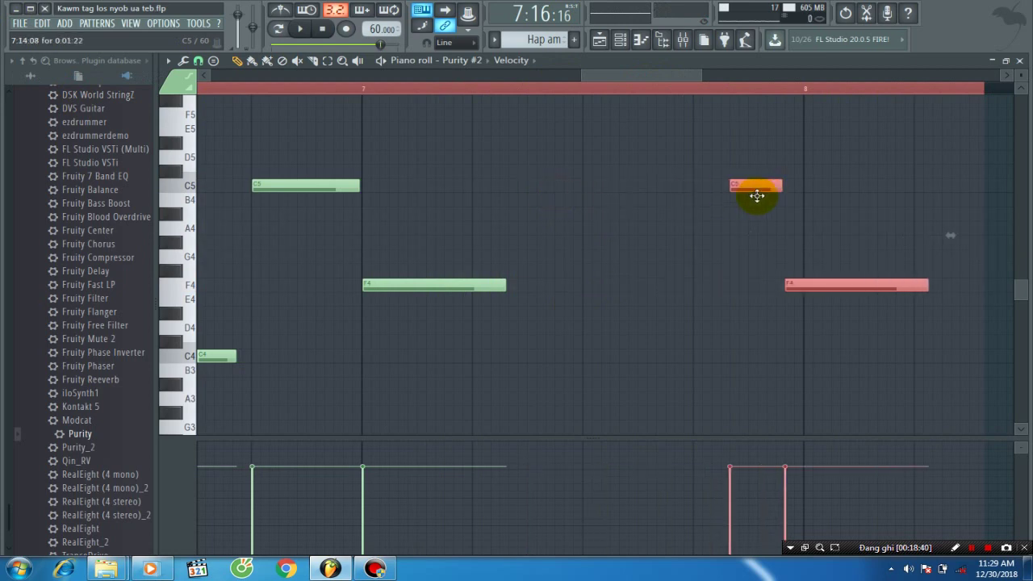
key(ctrl+z)
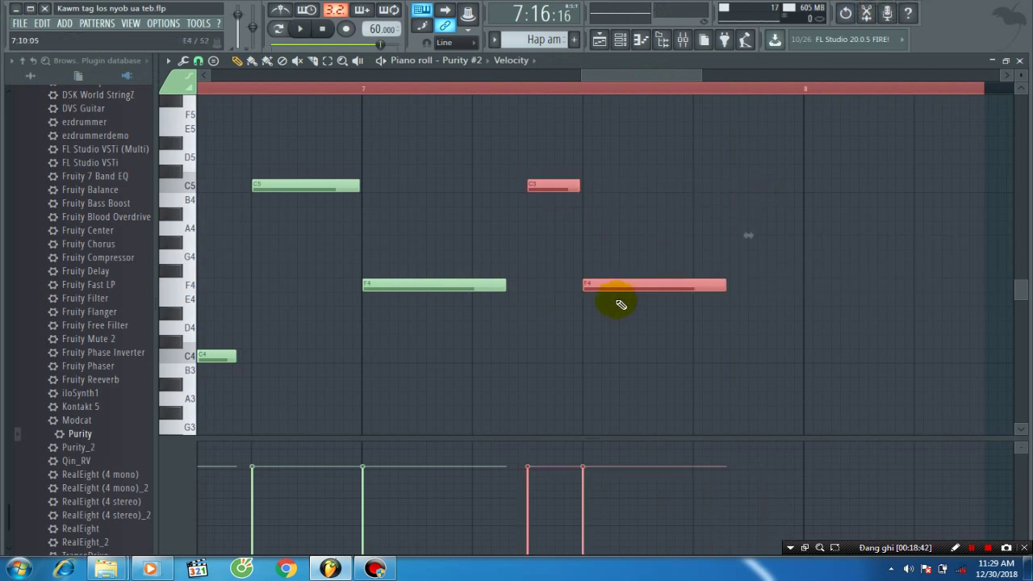
key(F6)
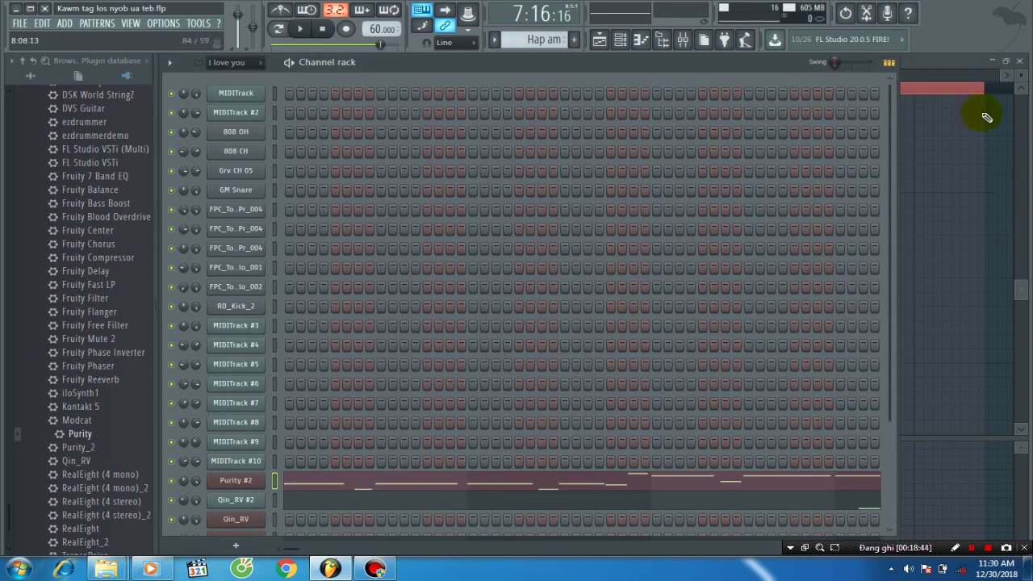
click(953, 74)
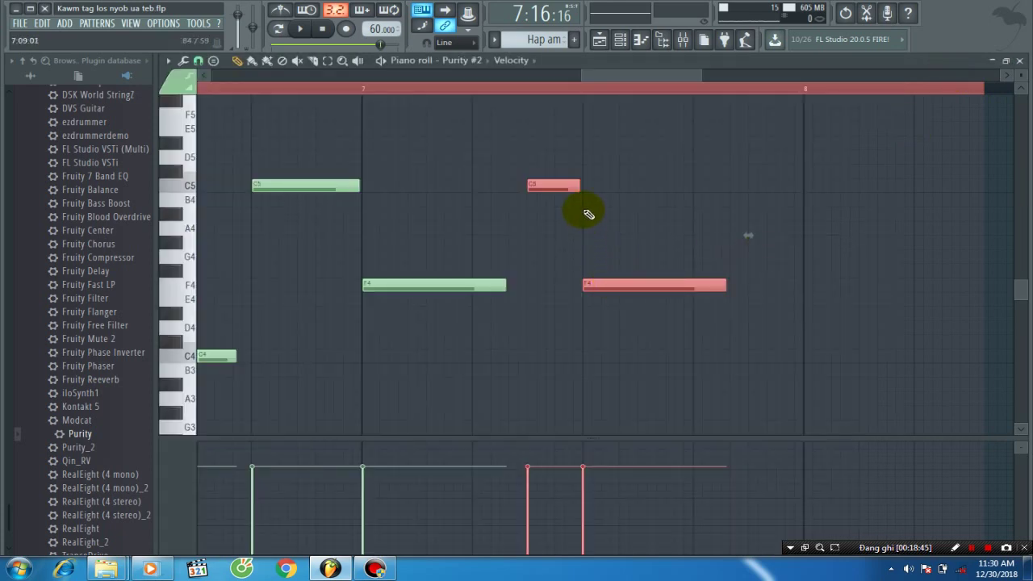
Duplicate the selected C5 and F4 so that the copied F4 starts at bar 8, and play the result.
drag(602, 292, 738, 291)
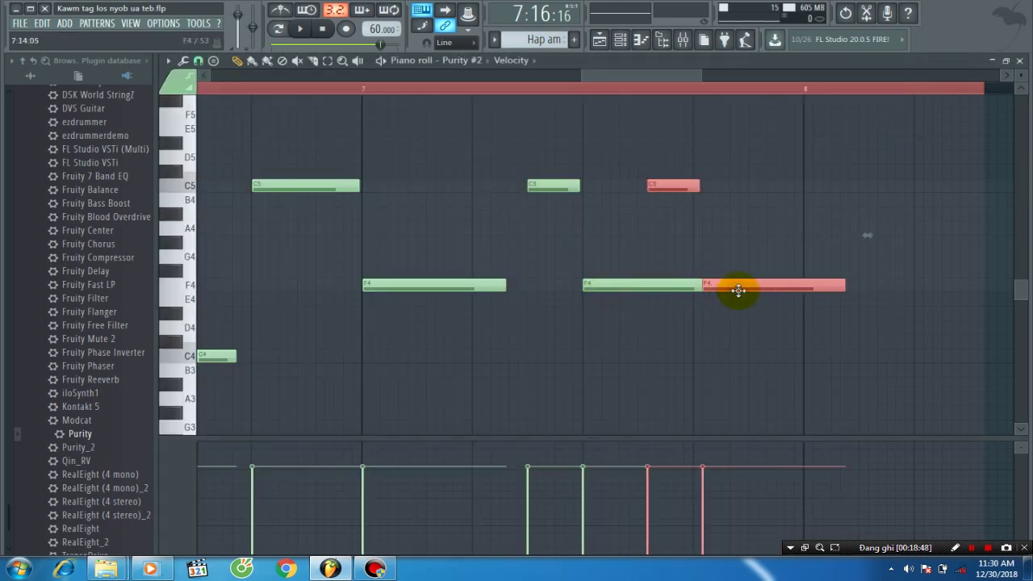
key(space)
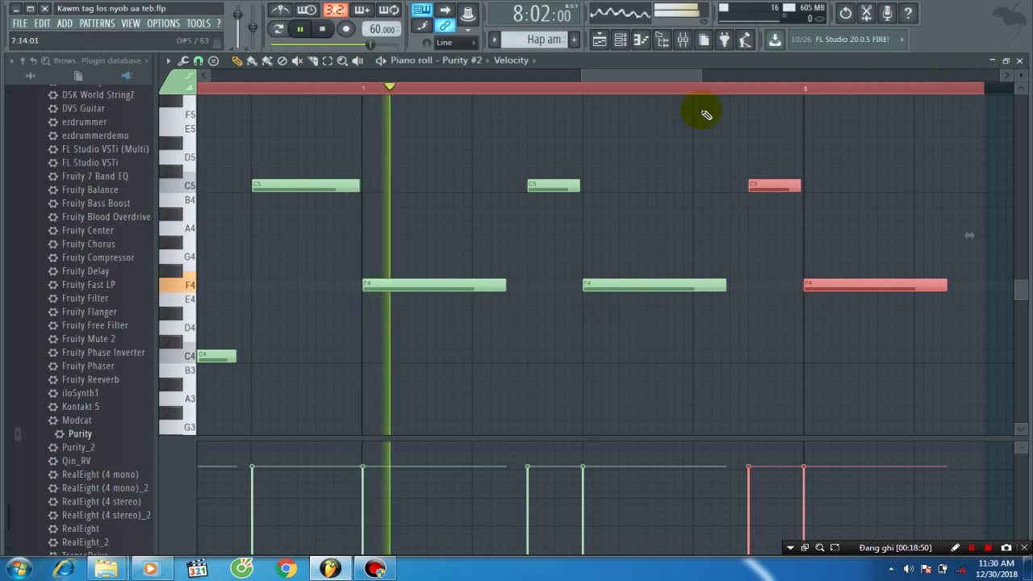
drag(604, 79, 627, 80)
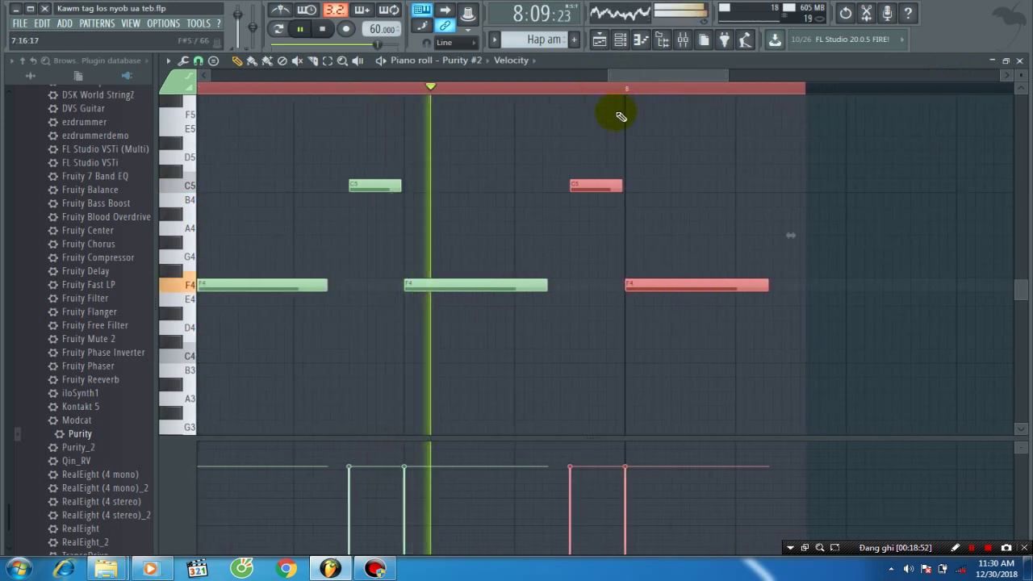
Extend the copied C5 back to bar 7's fourth beat and shorten the third-beat F4 to end before it, checking by playback.
click(577, 166)
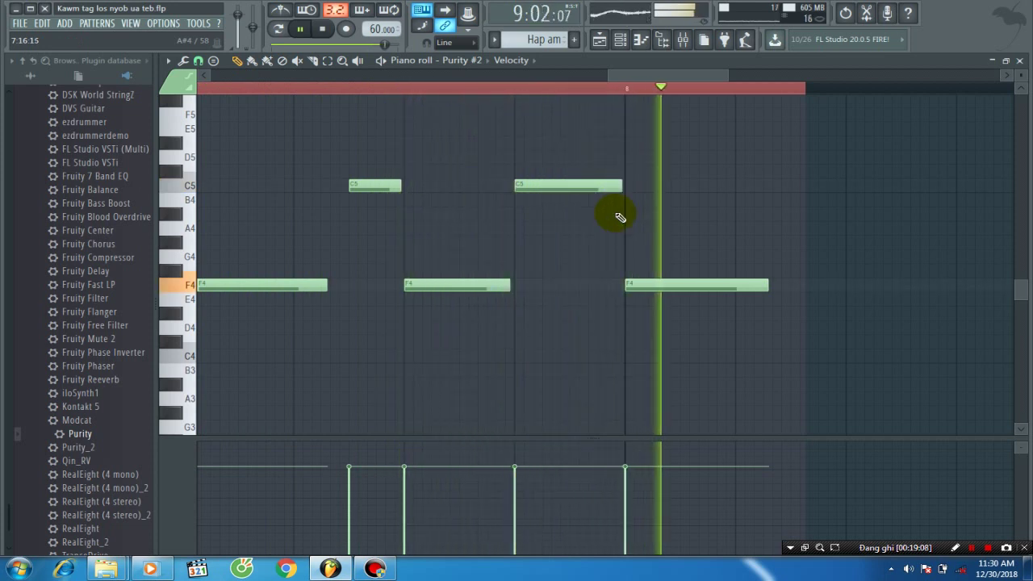
key(space)
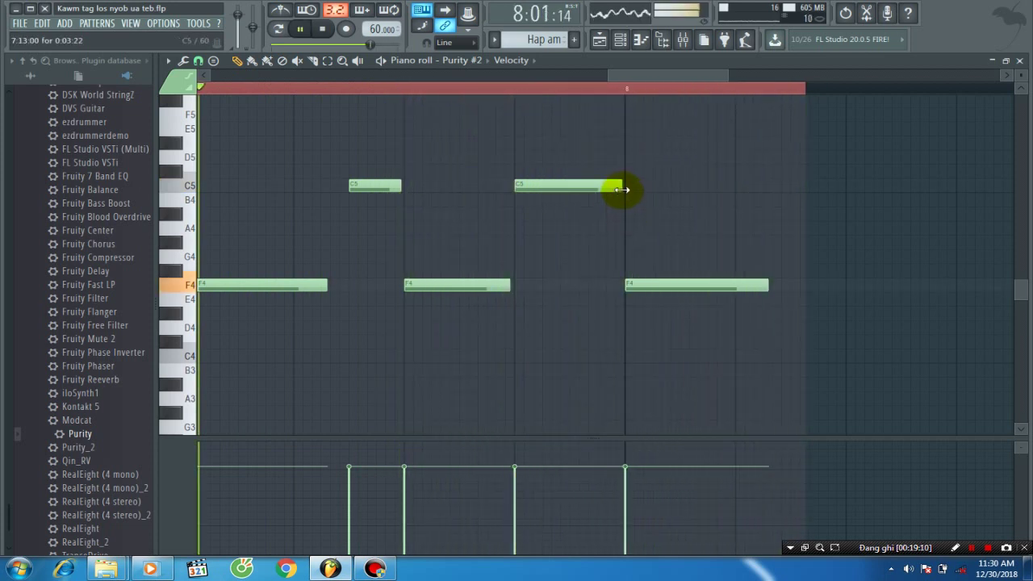
key(space)
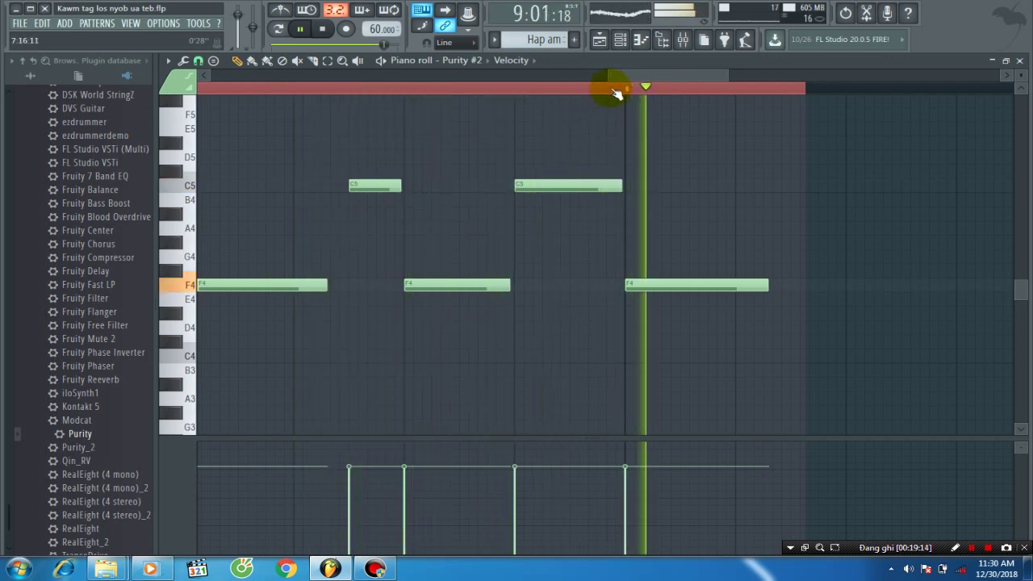
key(space)
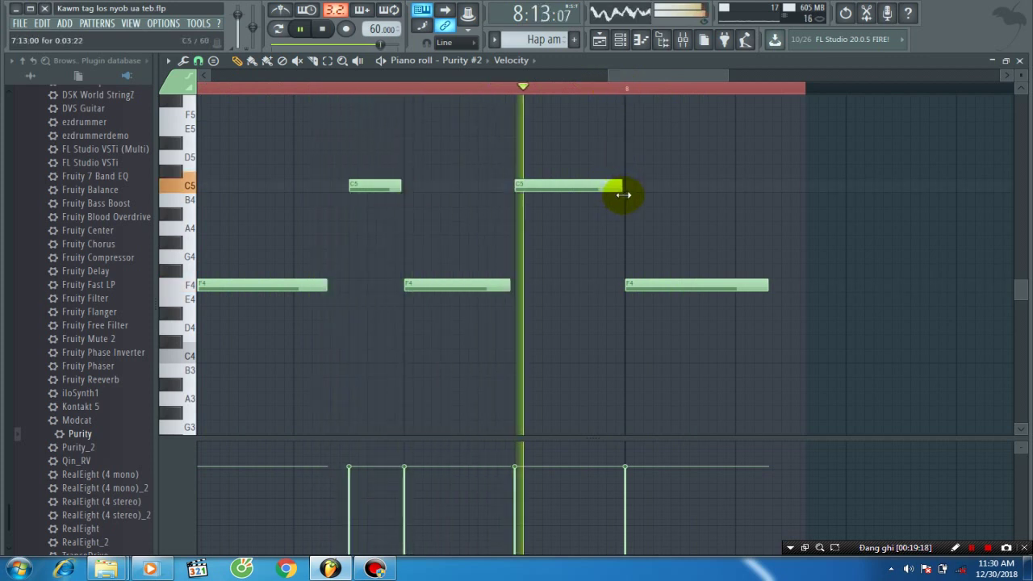
Shorten bar 7's fourth-beat C5 and follow it with a short D5 leading into bar 8, checking by playback.
key(space)
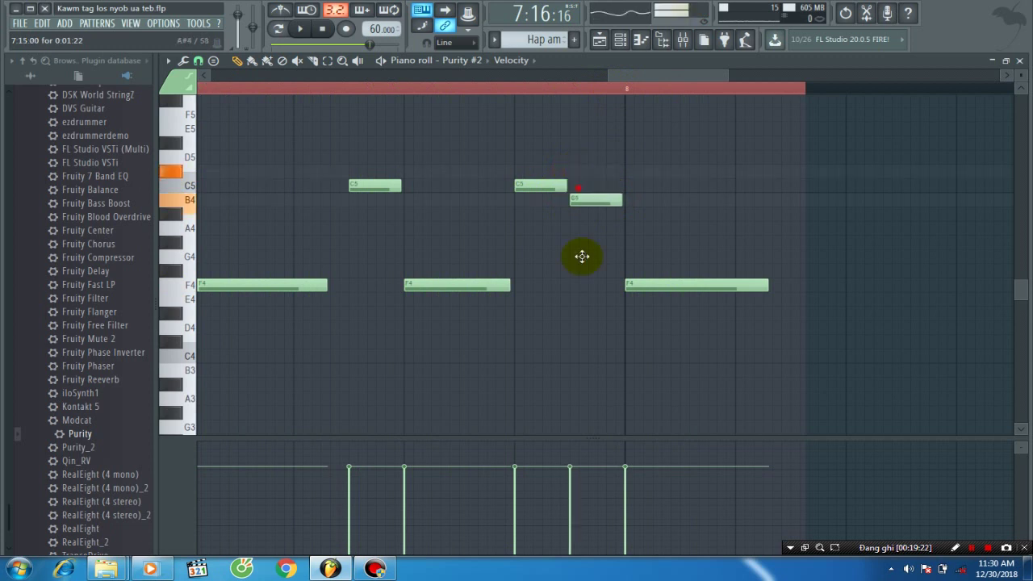
drag(582, 256, 586, 293)
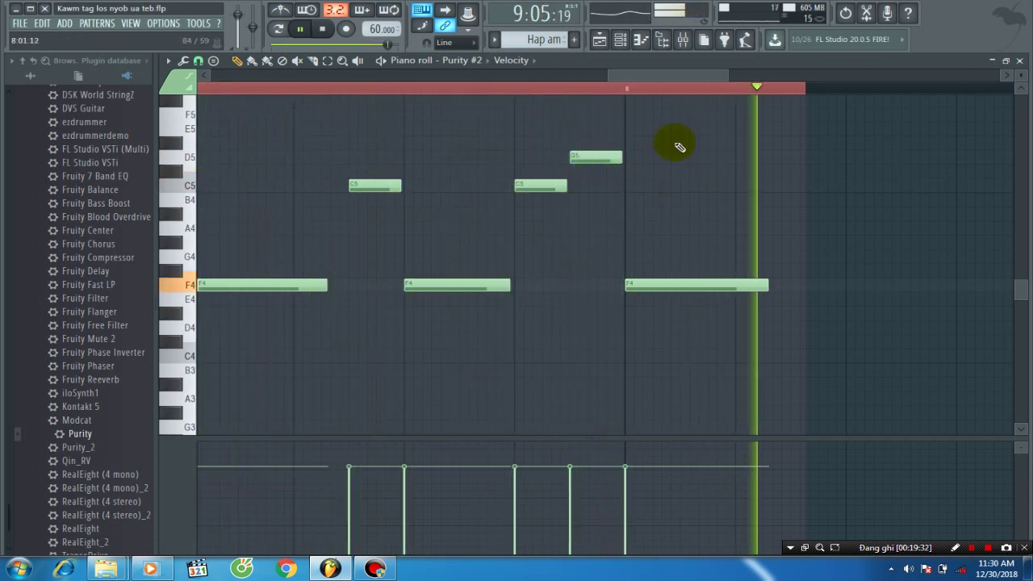
key(space)
key(space)
drag(727, 79, 786, 83)
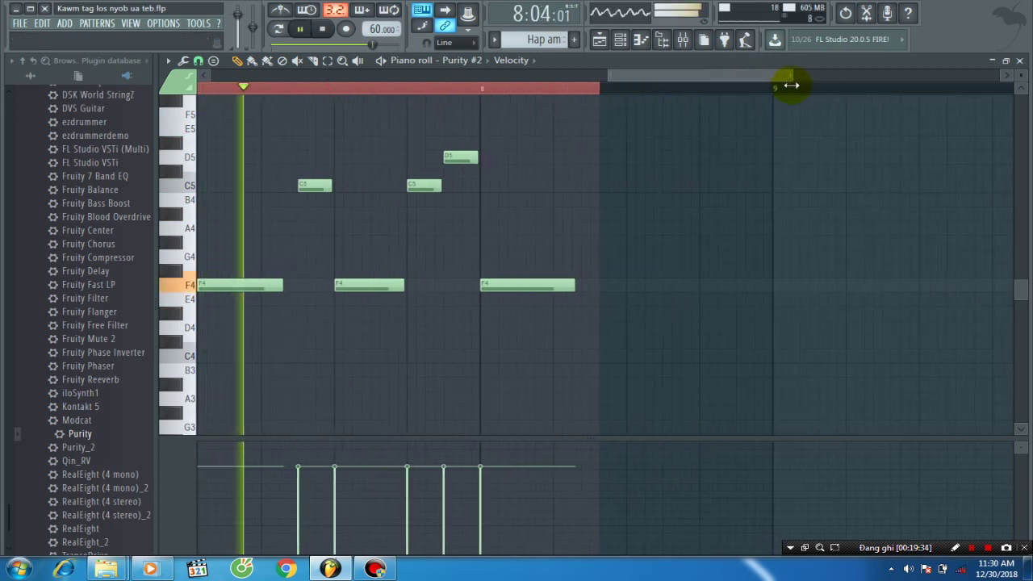
Lengthen the F4 at bar 8 until it nearly reaches bar 9, and return to the channel rack and playlist.
drag(564, 288, 741, 300)
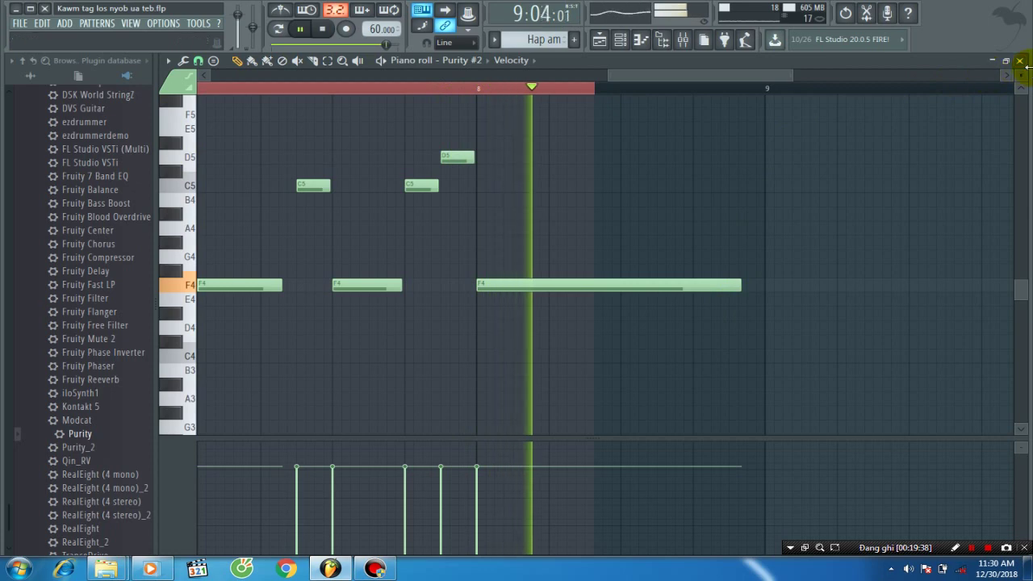
click(992, 60)
click(912, 71)
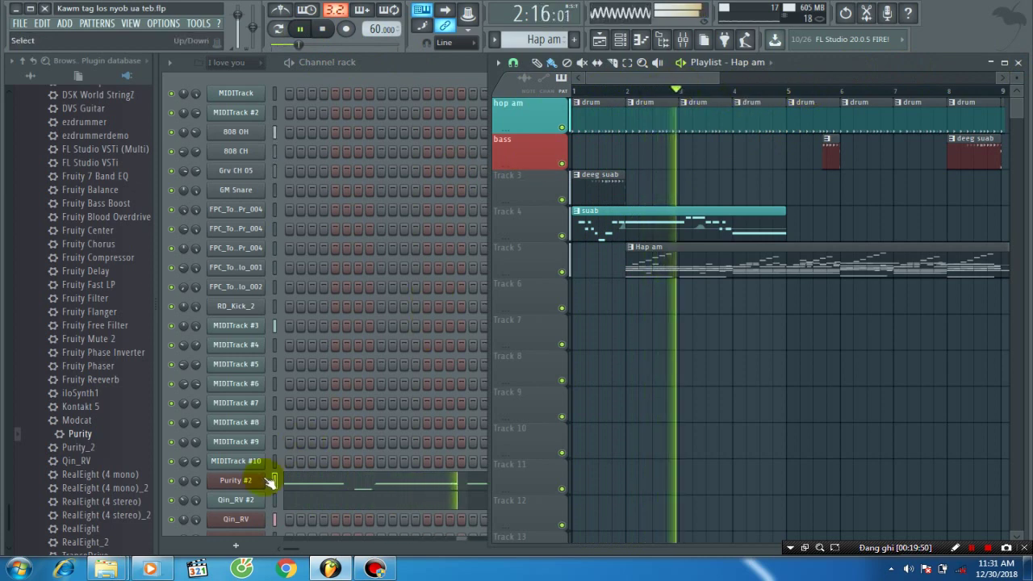
Set the Purity #2 channel volume to 88% and review the instrument's E Bass 08 preset during playback.
click(200, 488)
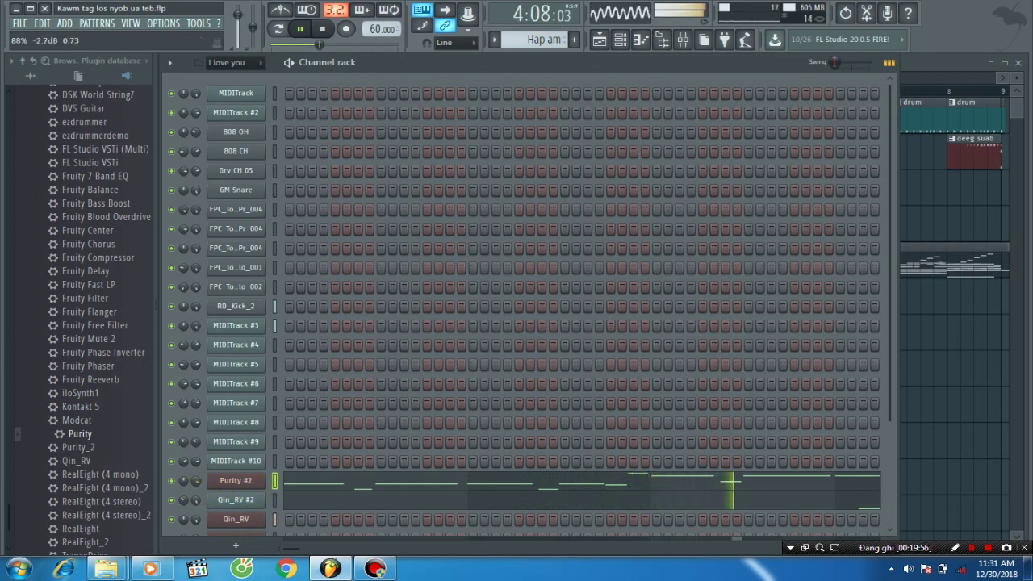
click(232, 484)
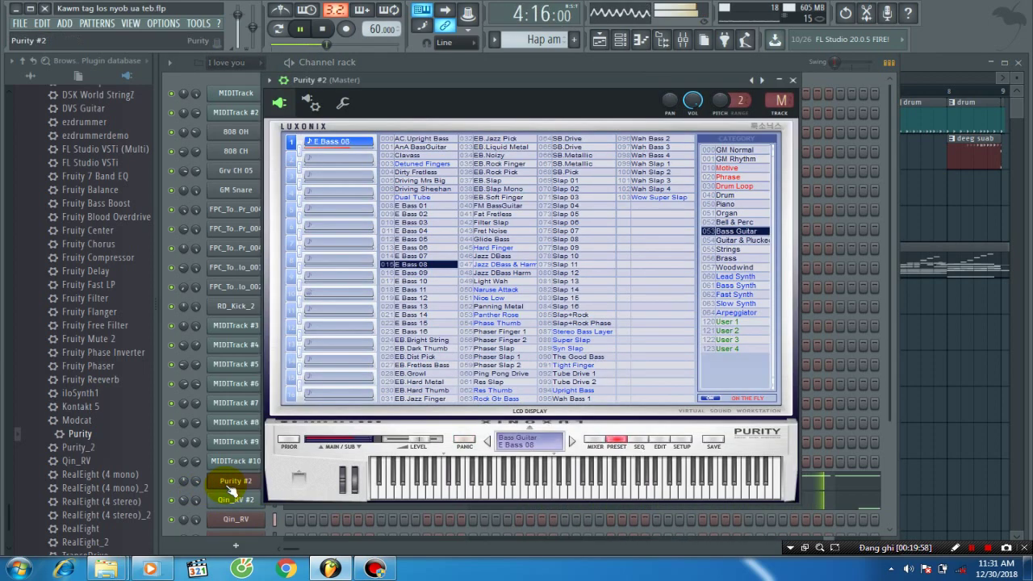
drag(673, 84, 680, 65)
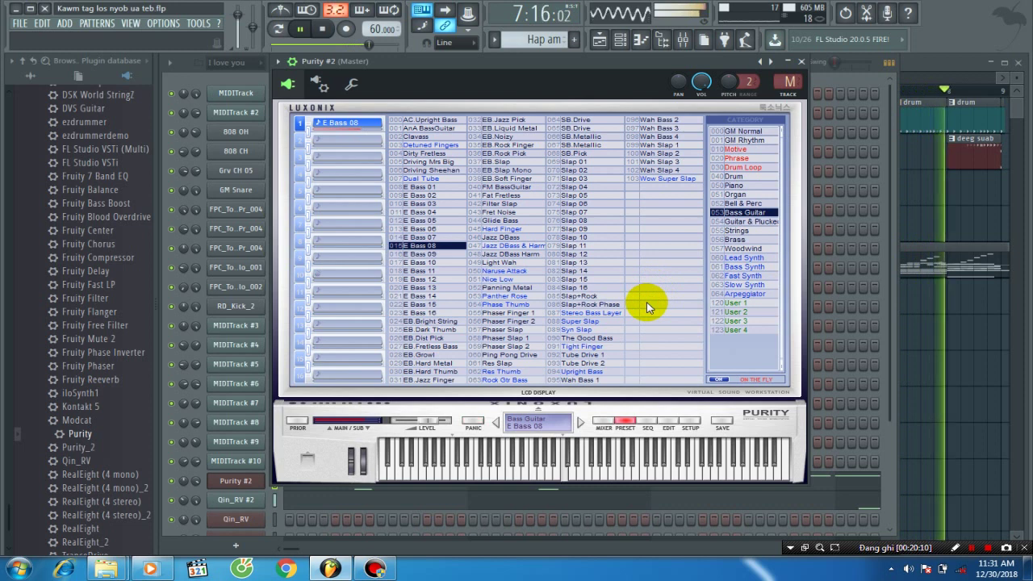
click(803, 64)
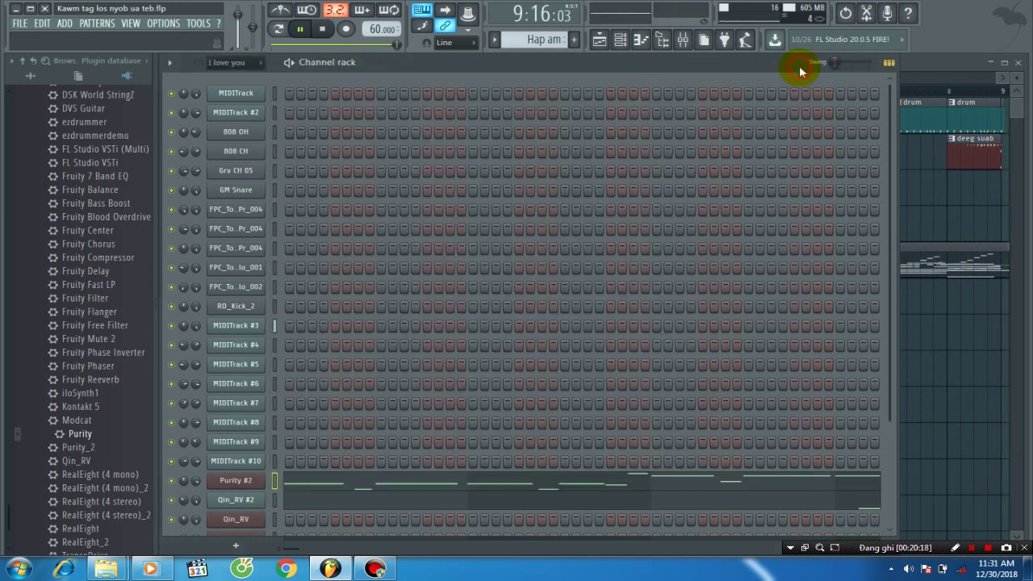
click(912, 64)
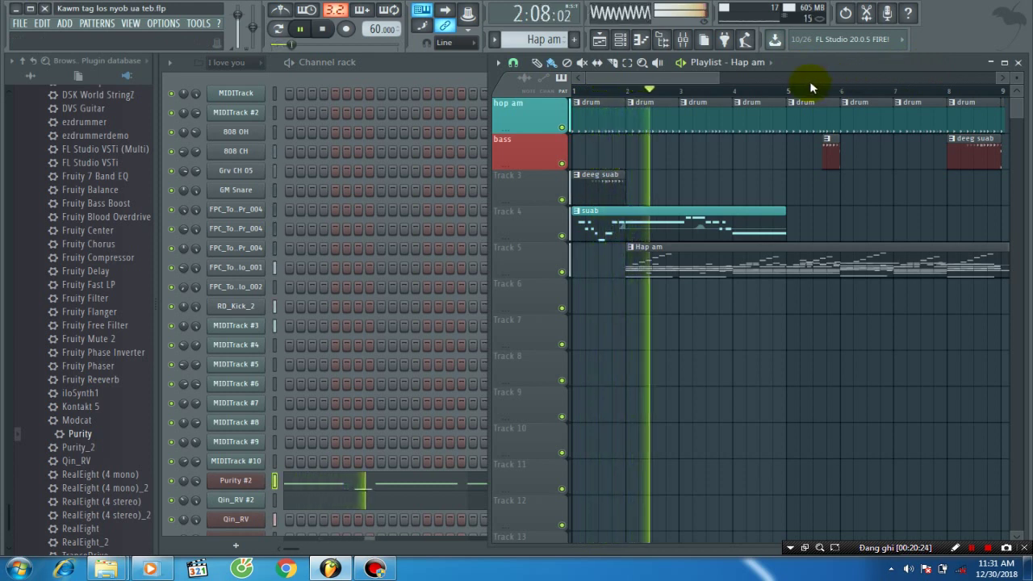
Review the complete Purity #2 bass line in the piano roll from bar 1 to bar 8 while it plays.
drag(681, 79, 700, 89)
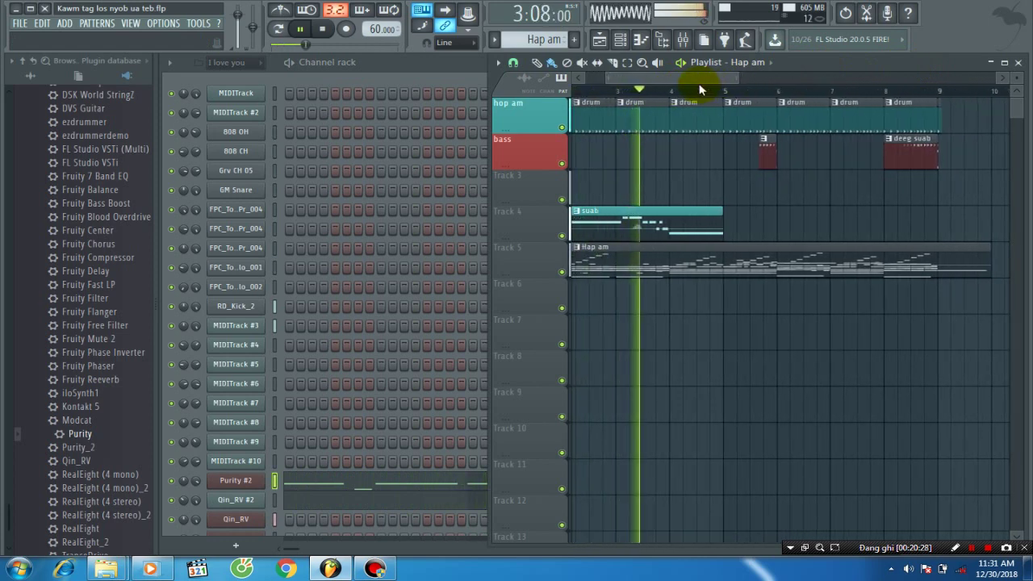
click(410, 491)
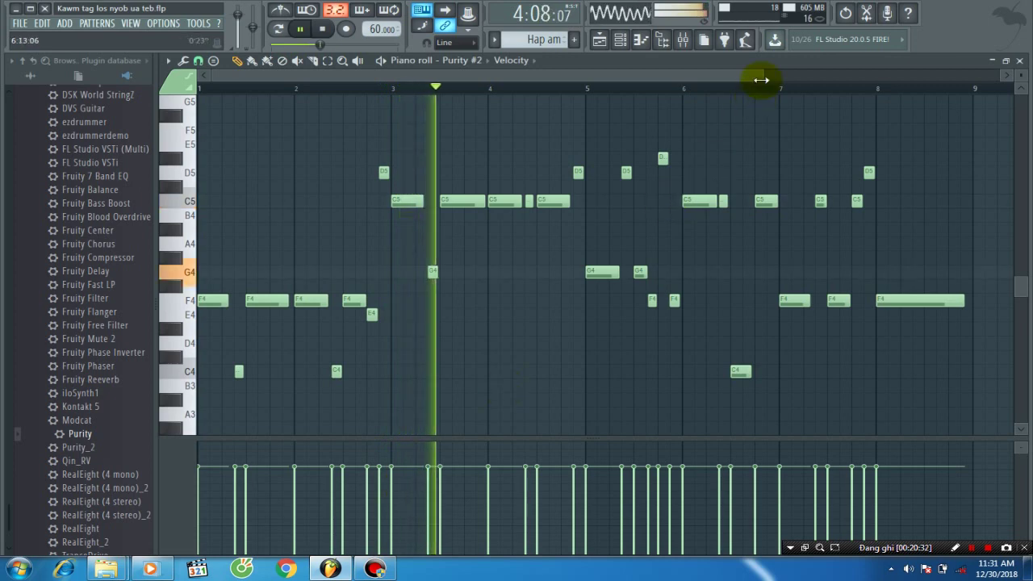
drag(761, 76, 576, 76)
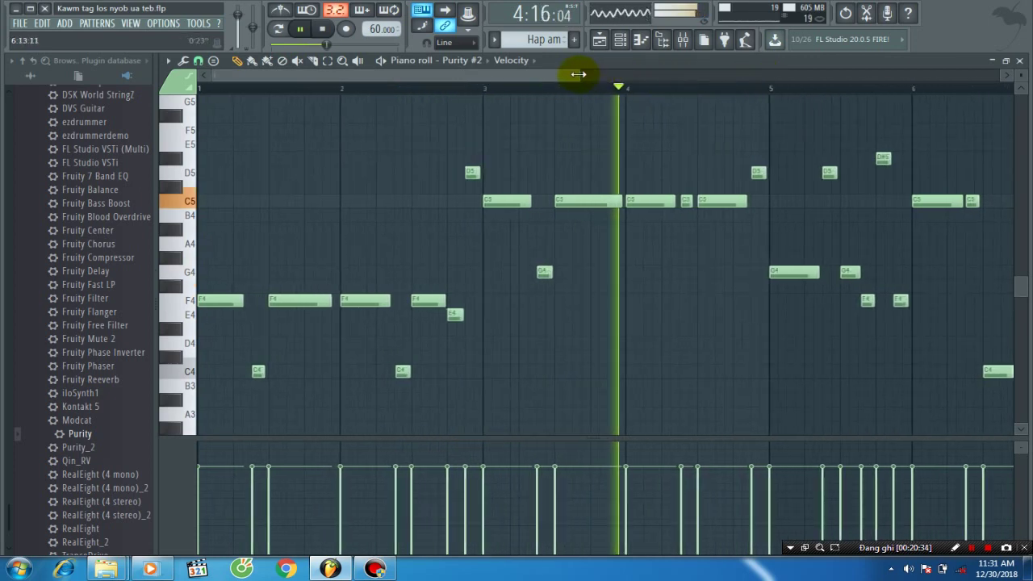
drag(214, 78, 349, 78)
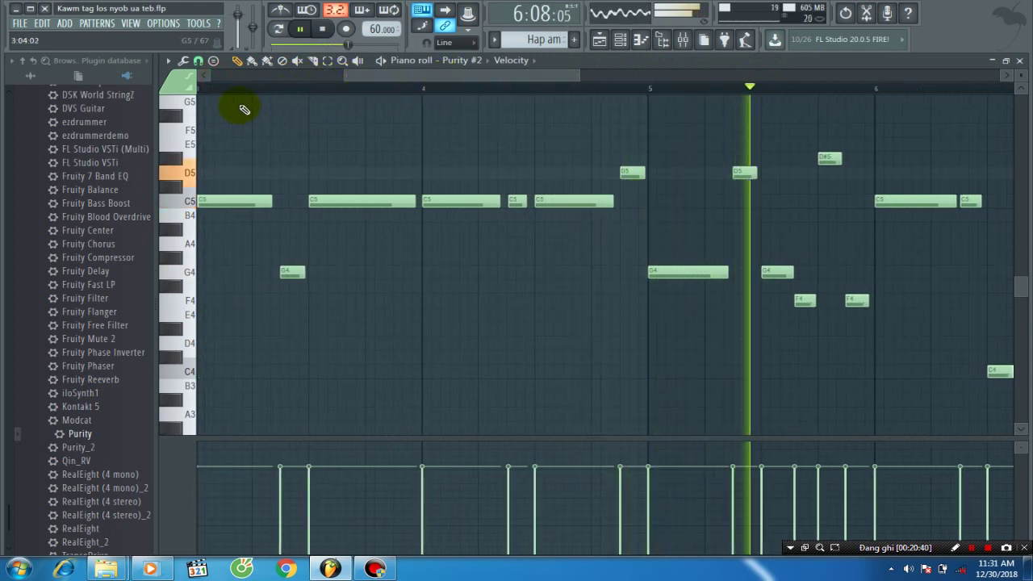
click(233, 91)
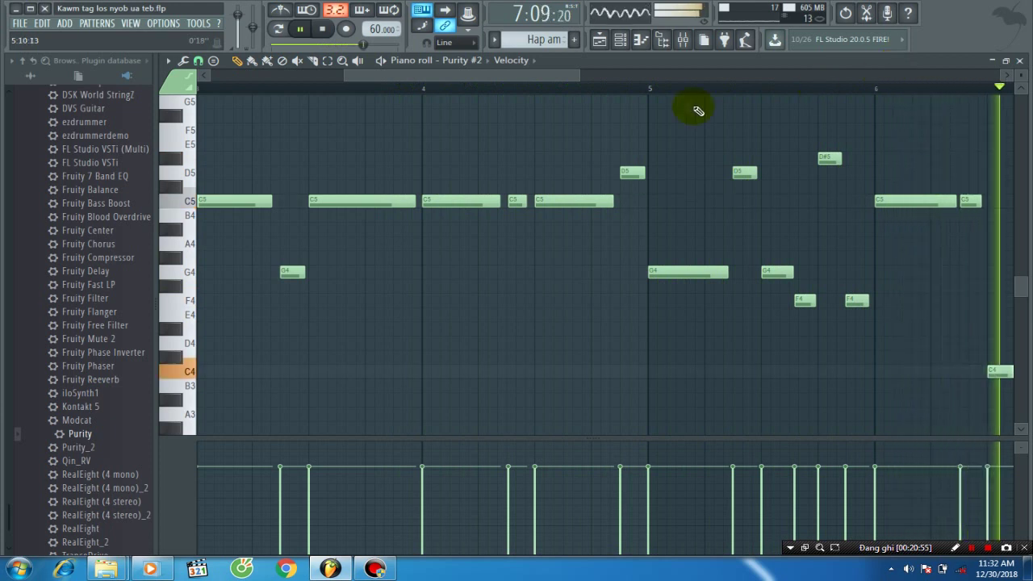
click(602, 96)
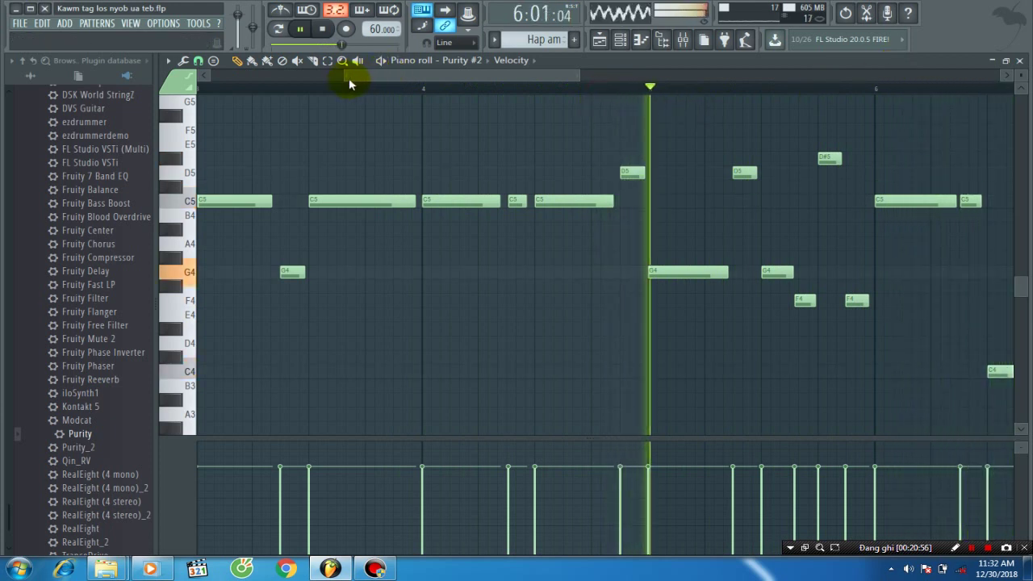
drag(348, 75, 487, 78)
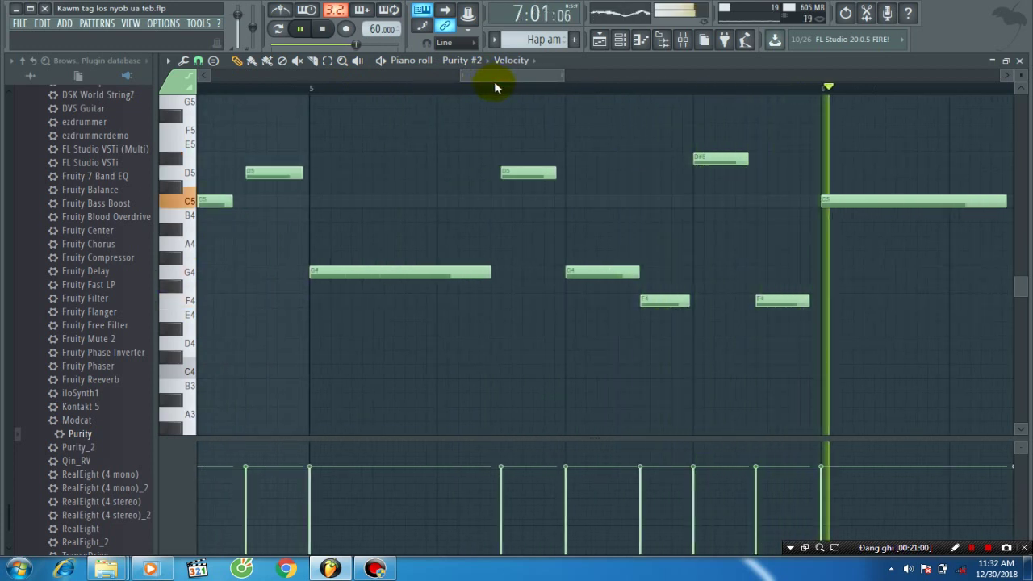
drag(476, 79, 692, 86)
click(203, 87)
click(219, 91)
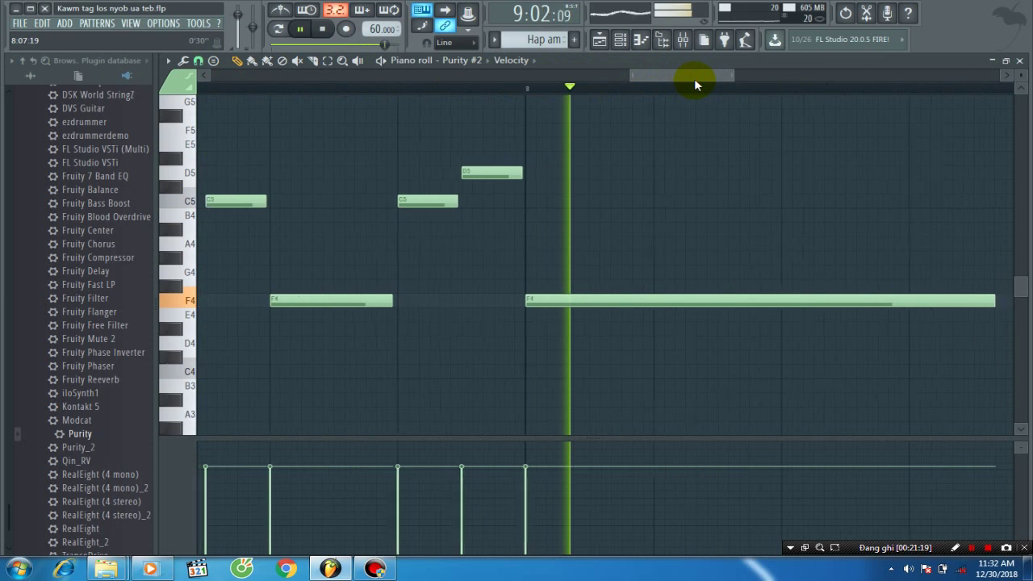
click(1019, 61)
Play the whole arrangement from bar 1 to check the bass with the other parts, and stop playback at the end.
click(797, 131)
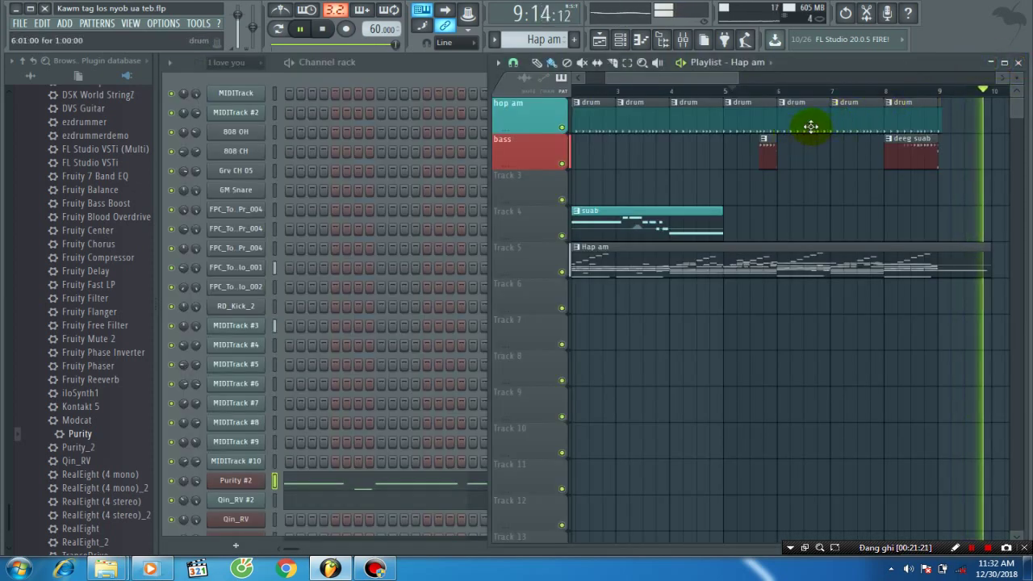
key(space)
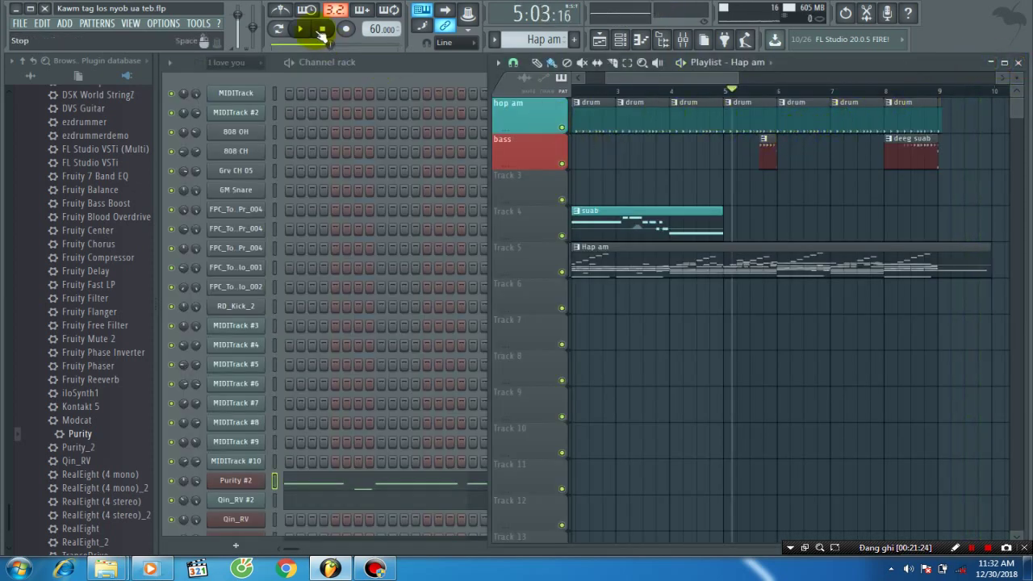
drag(660, 78, 677, 81)
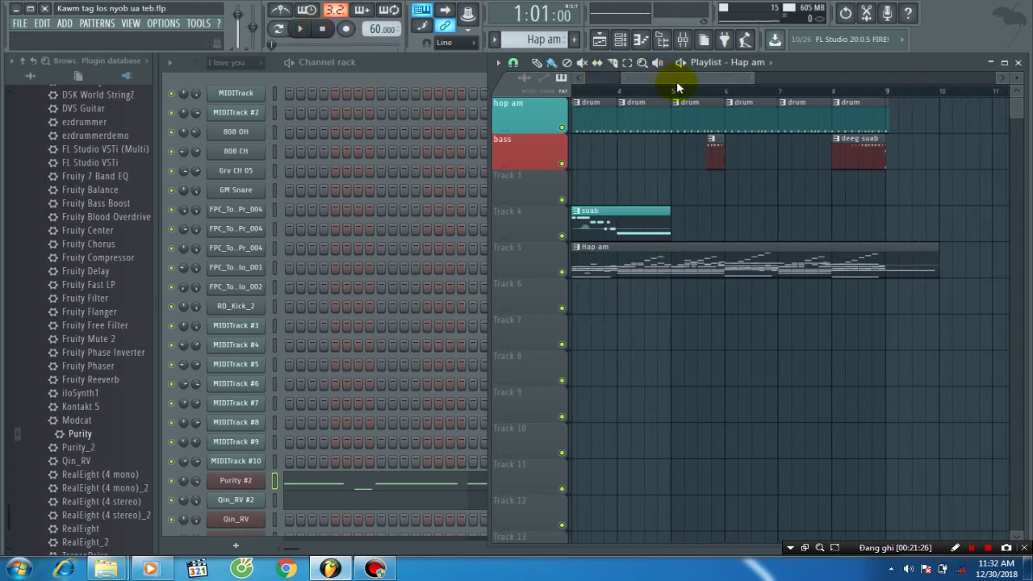
key(space)
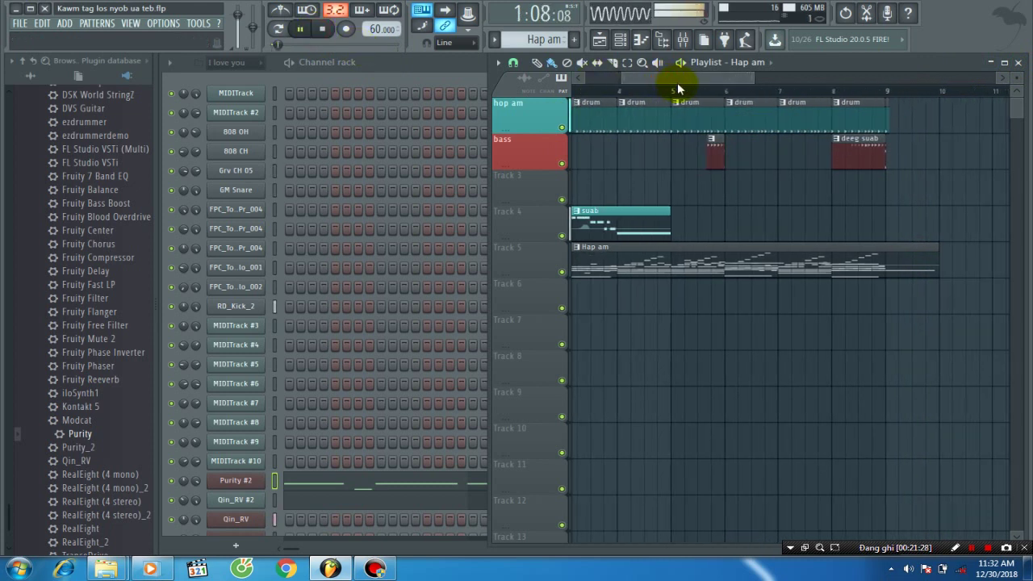
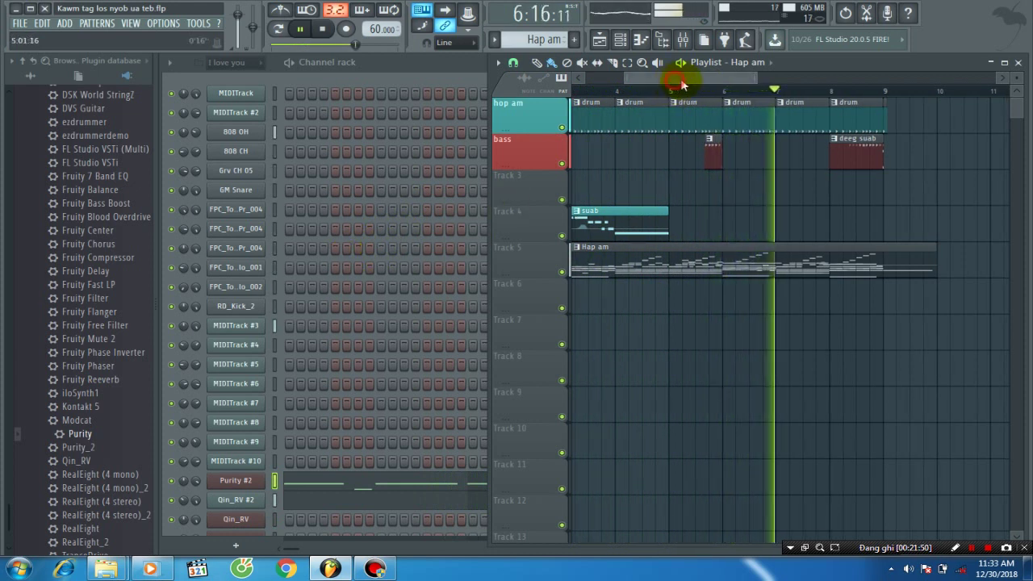
drag(680, 81, 618, 84)
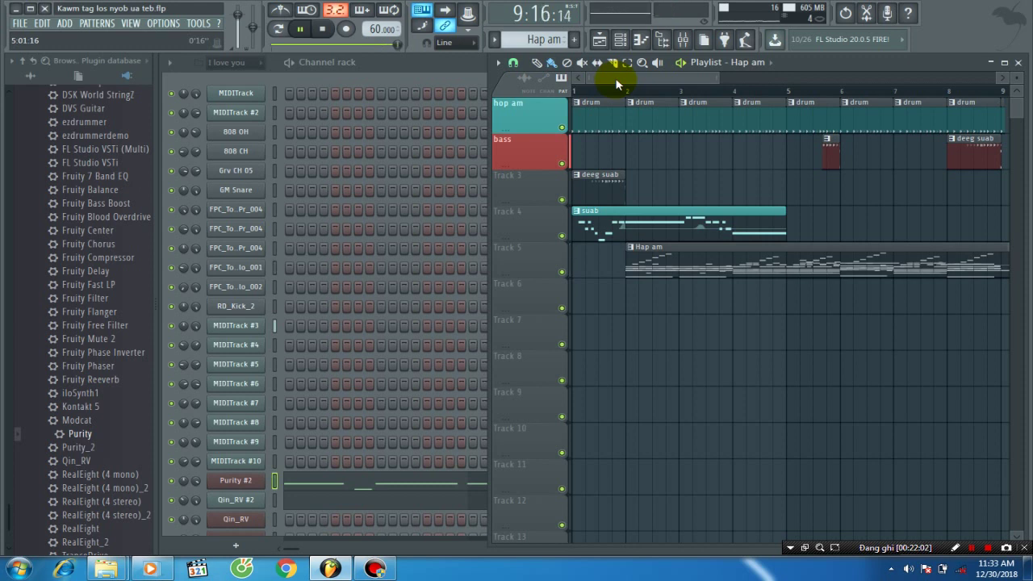
key(space)
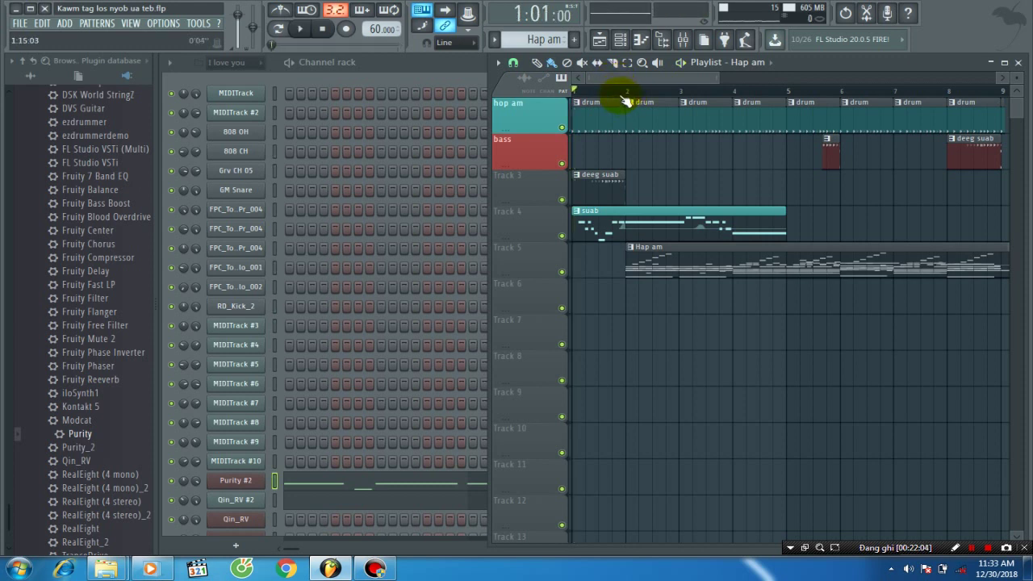
Create a red pattern named String and place it on Track 6 at bar 2.
click(574, 40)
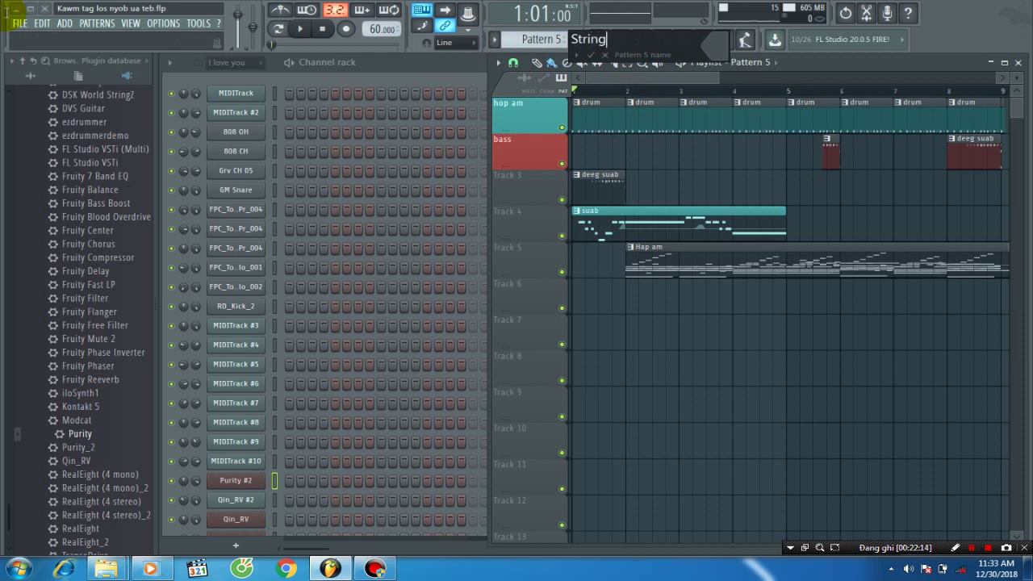
click(163, 26)
click(168, 22)
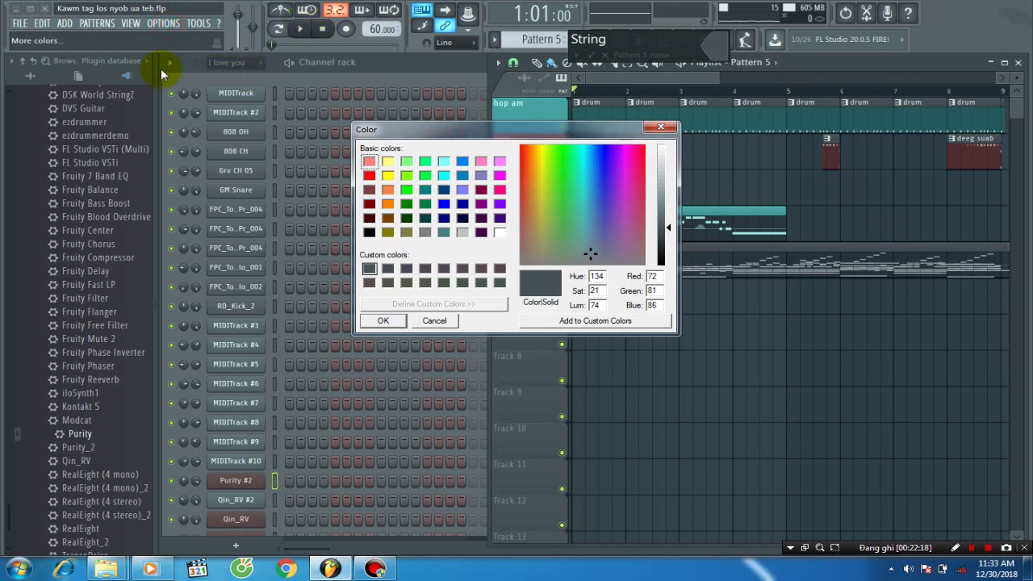
key(Return)
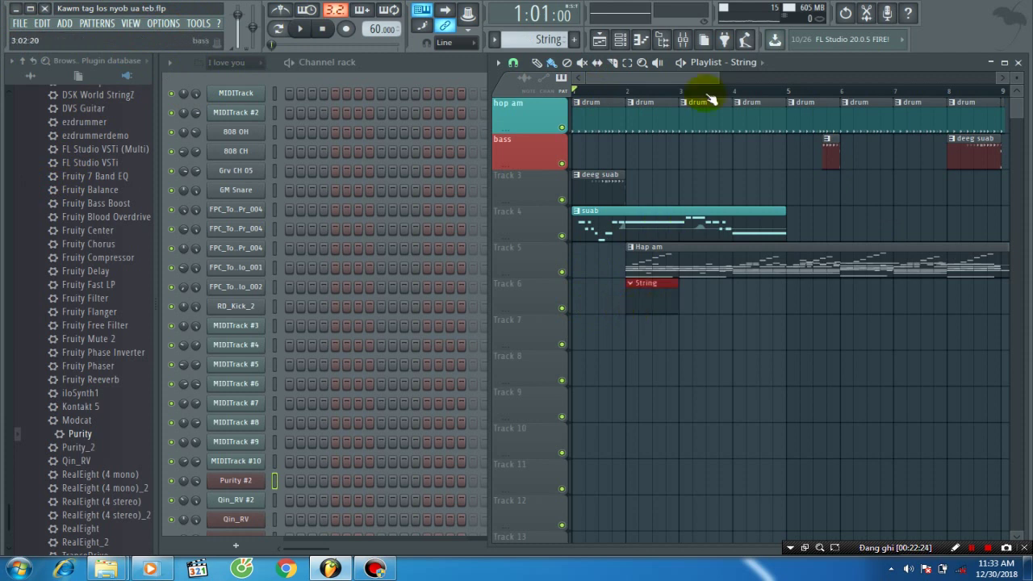
drag(721, 86, 655, 120)
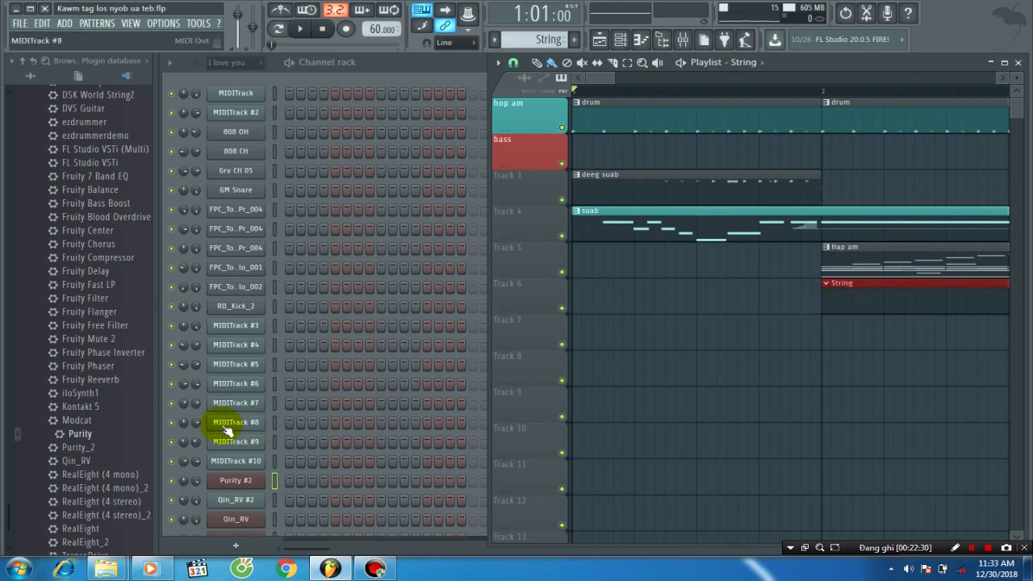
Add another Purity instrument from the plugin database to the channel rack above Purity #2.
scroll(226, 432, down, 5)
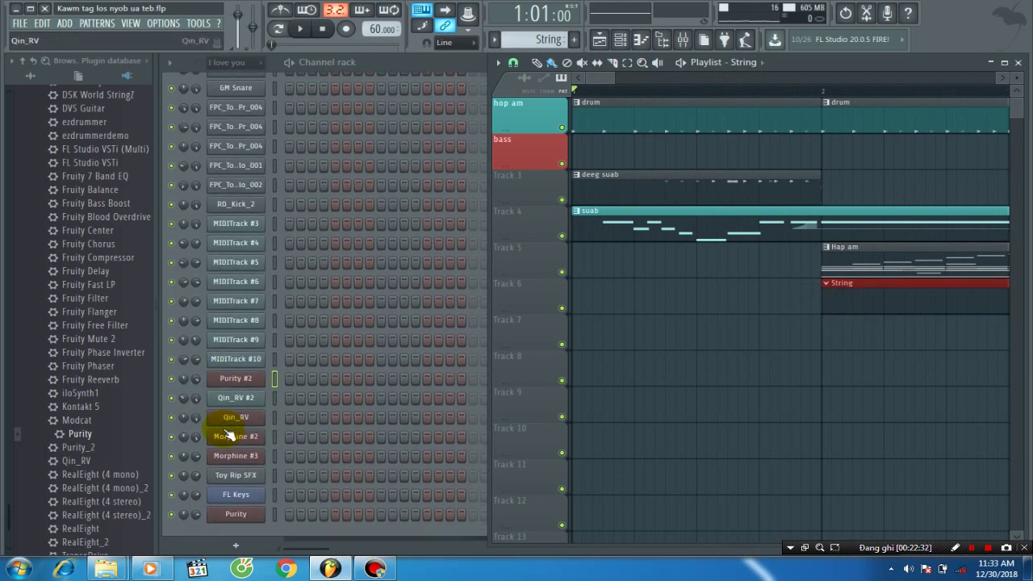
scroll(116, 331, up, 5)
scroll(231, 335, up, 5)
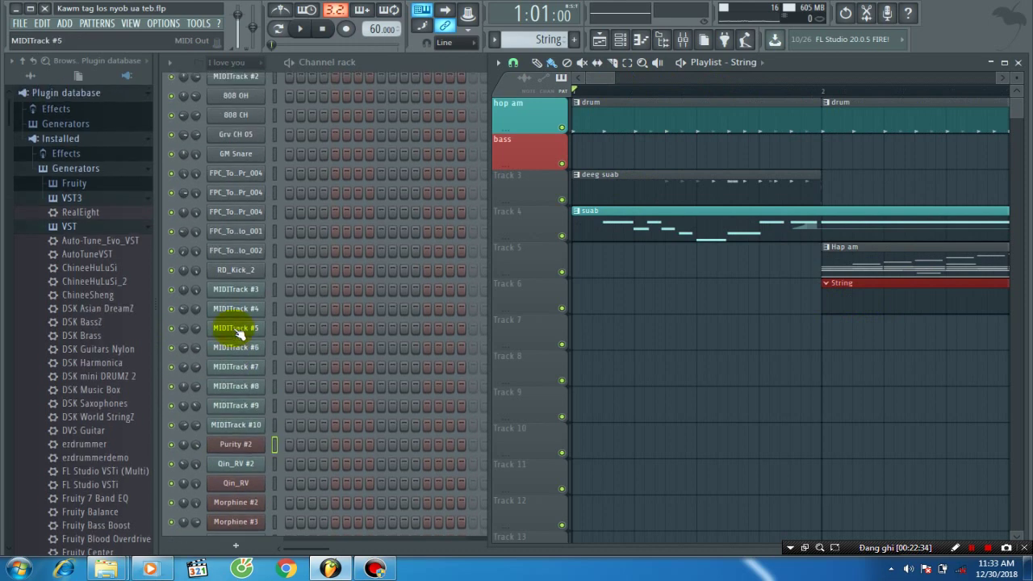
scroll(92, 347, down, 5)
click(20, 23)
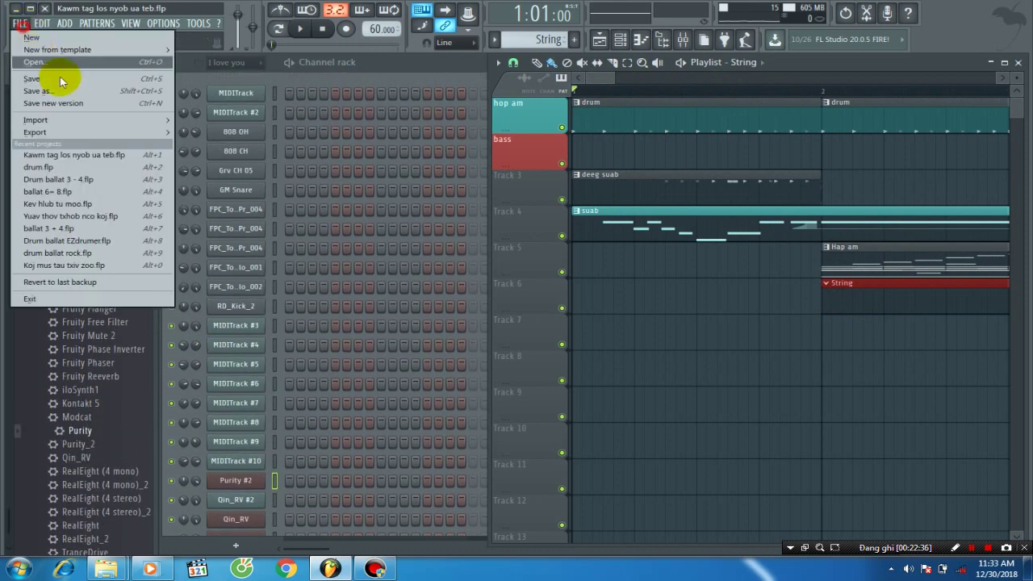
click(71, 423)
drag(72, 436, 241, 475)
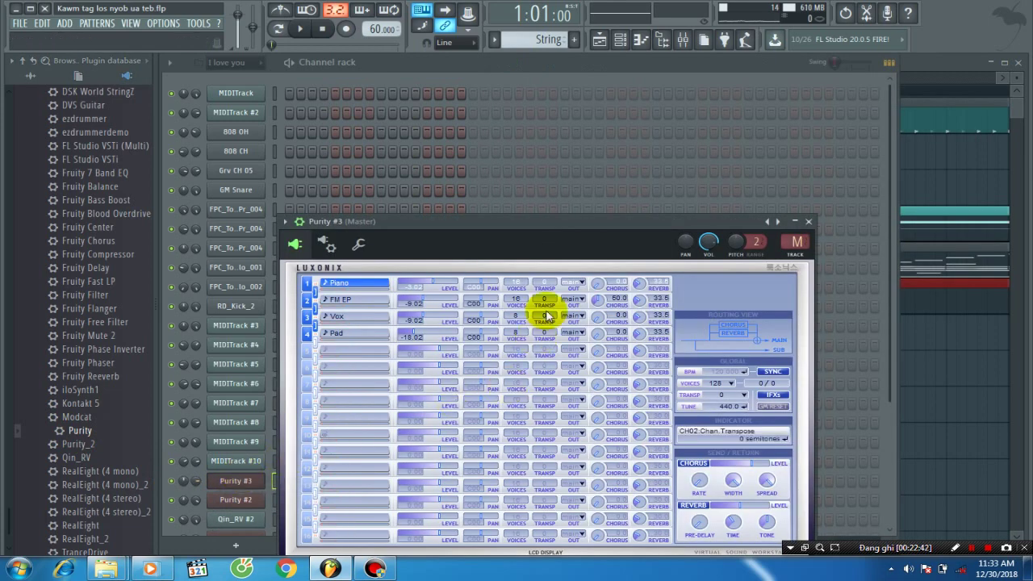
click(607, 226)
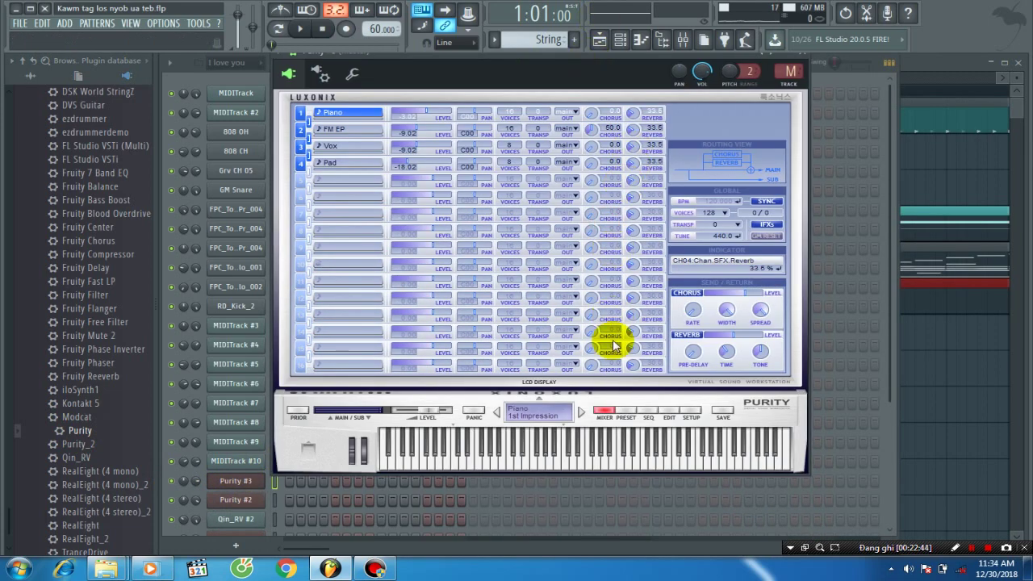
Audition Strings presets in Purity #3, including Chor Strings ENS, ELOtic Strings and Arco Low, and load V.Ana Strings 1.
click(625, 418)
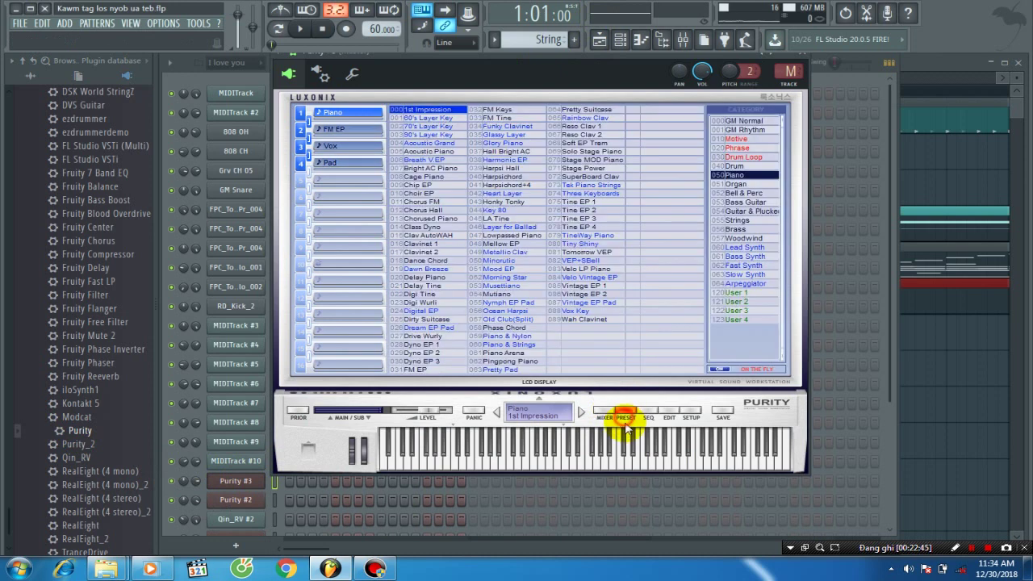
click(738, 221)
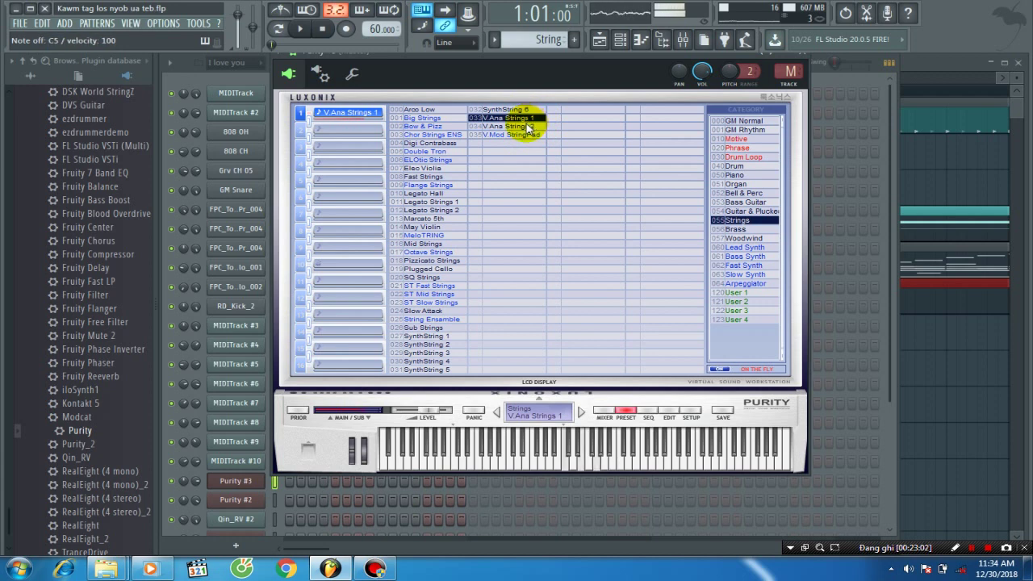
click(456, 135)
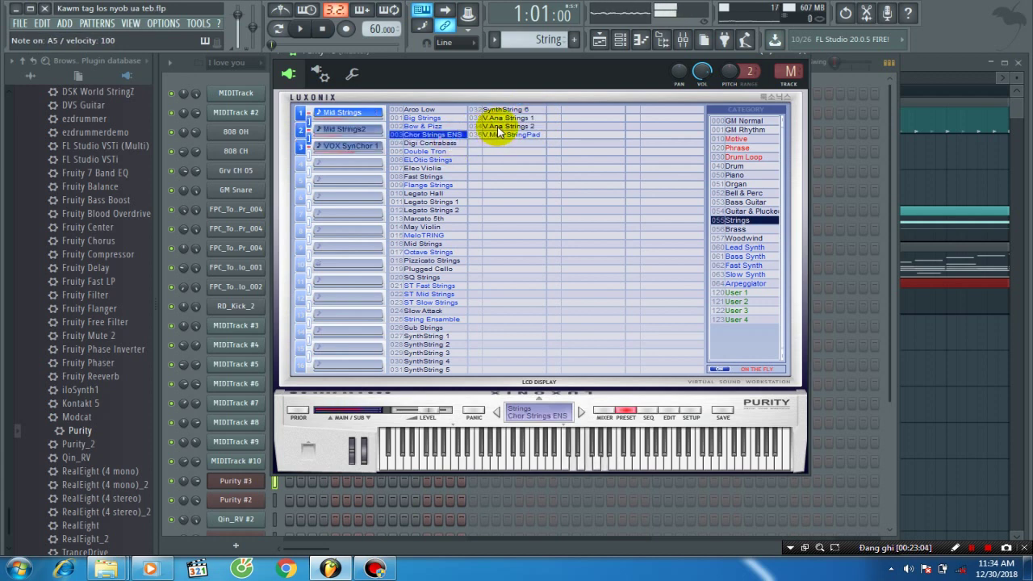
click(452, 146)
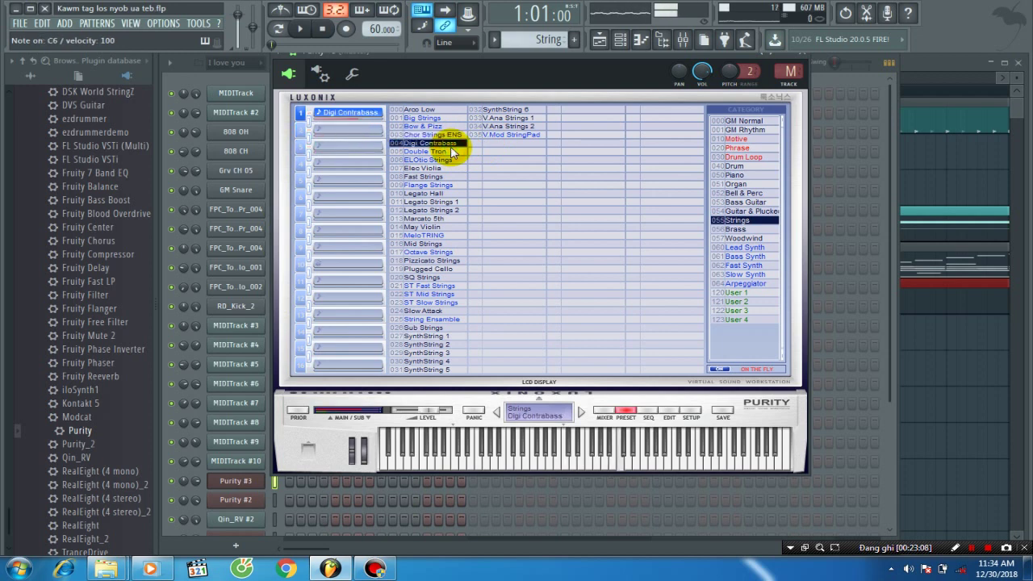
click(453, 160)
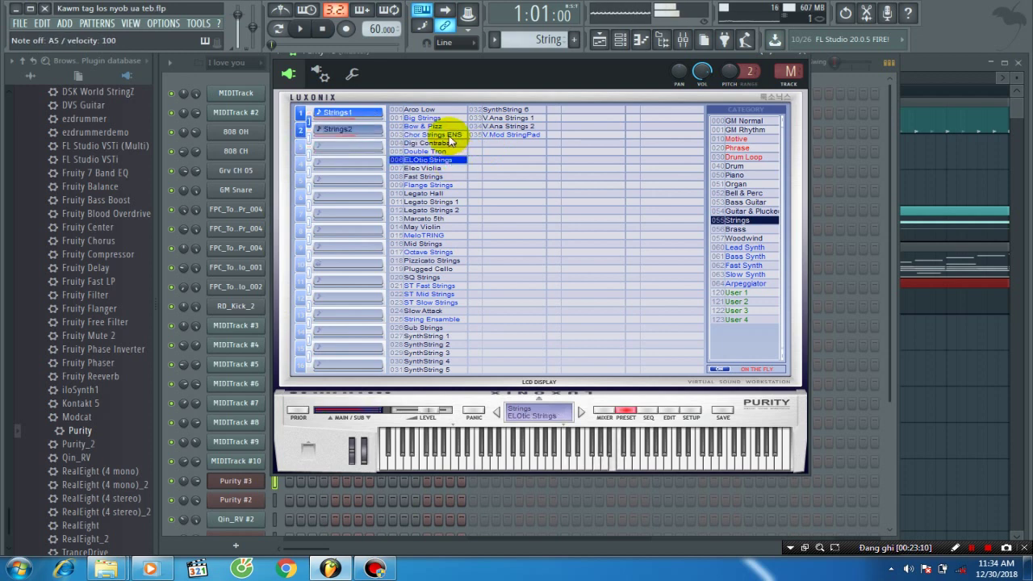
click(450, 135)
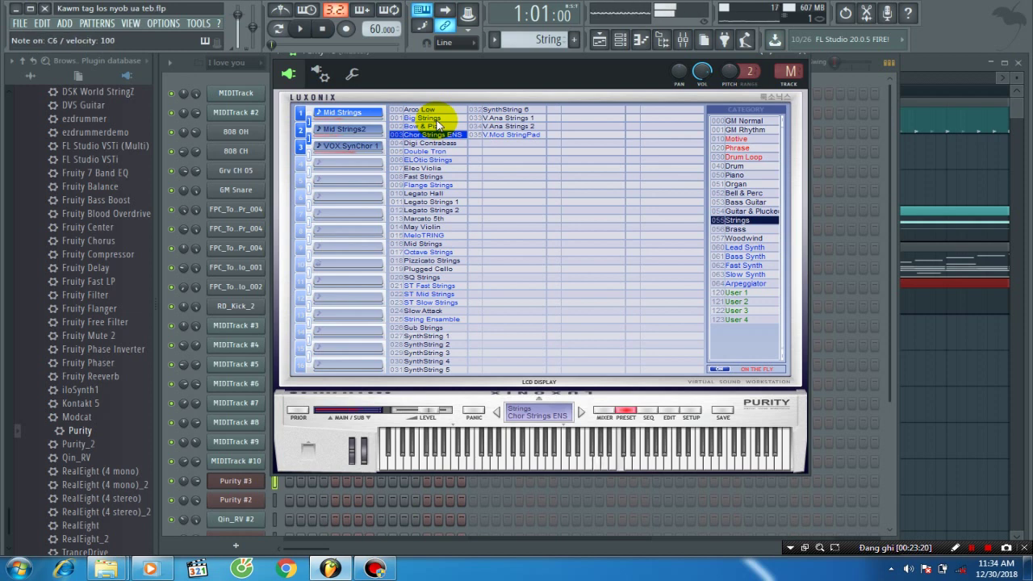
click(526, 127)
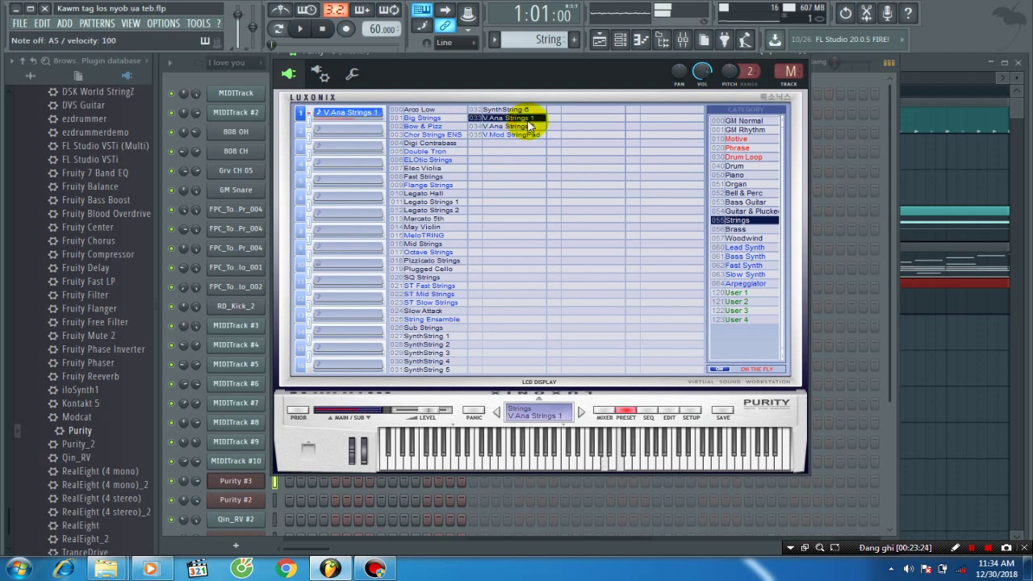
click(441, 135)
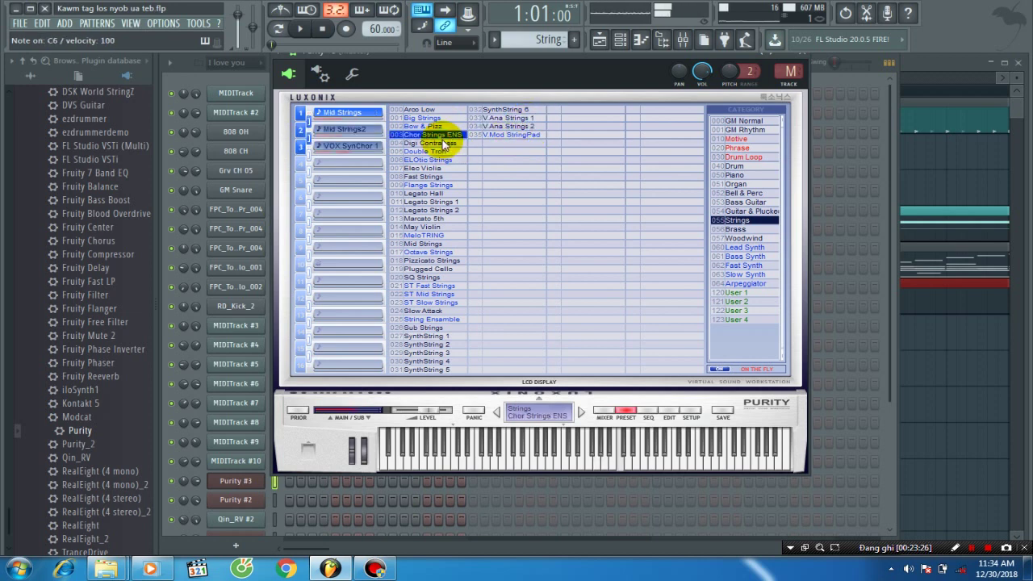
click(526, 119)
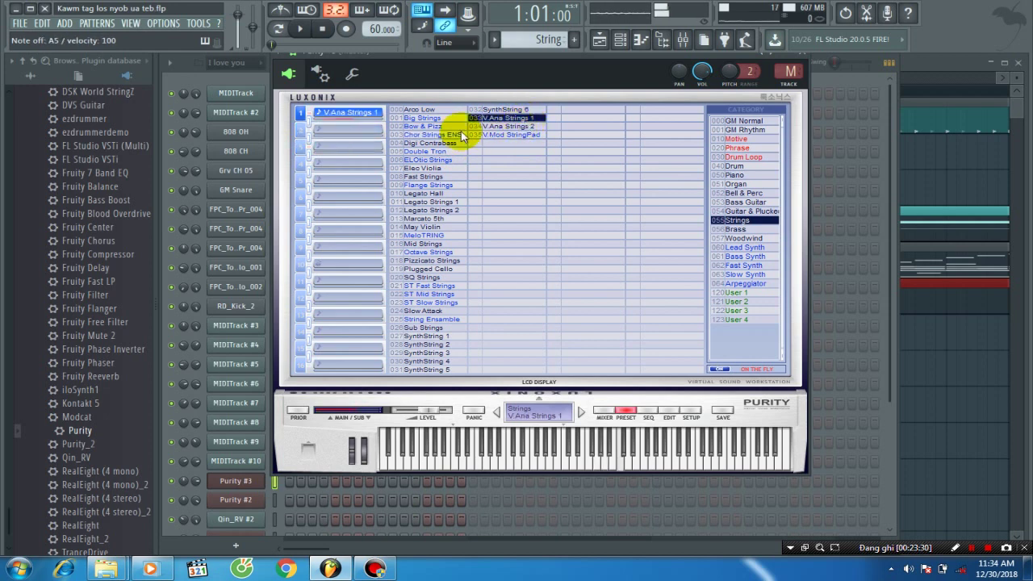
click(492, 118)
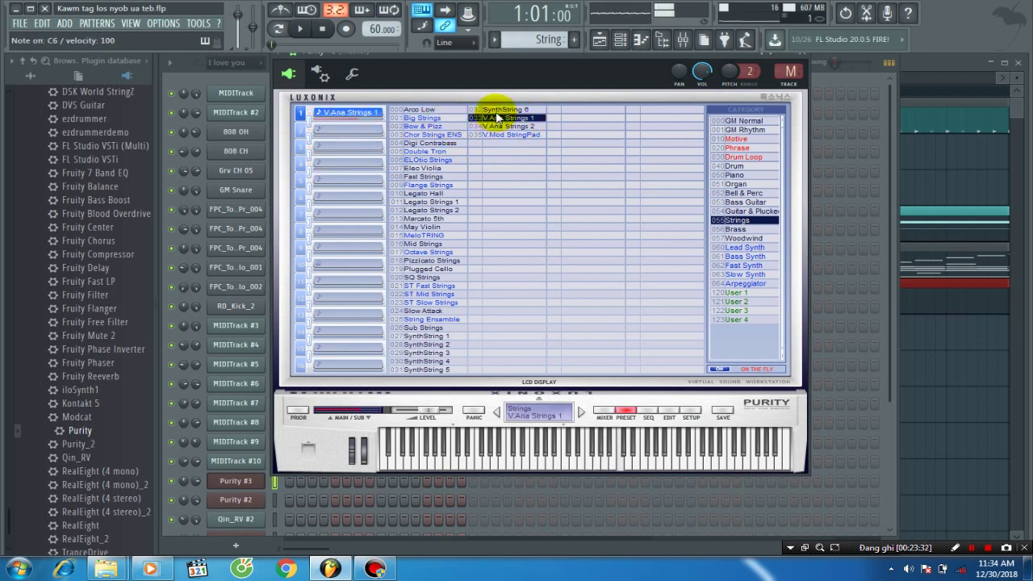
click(442, 113)
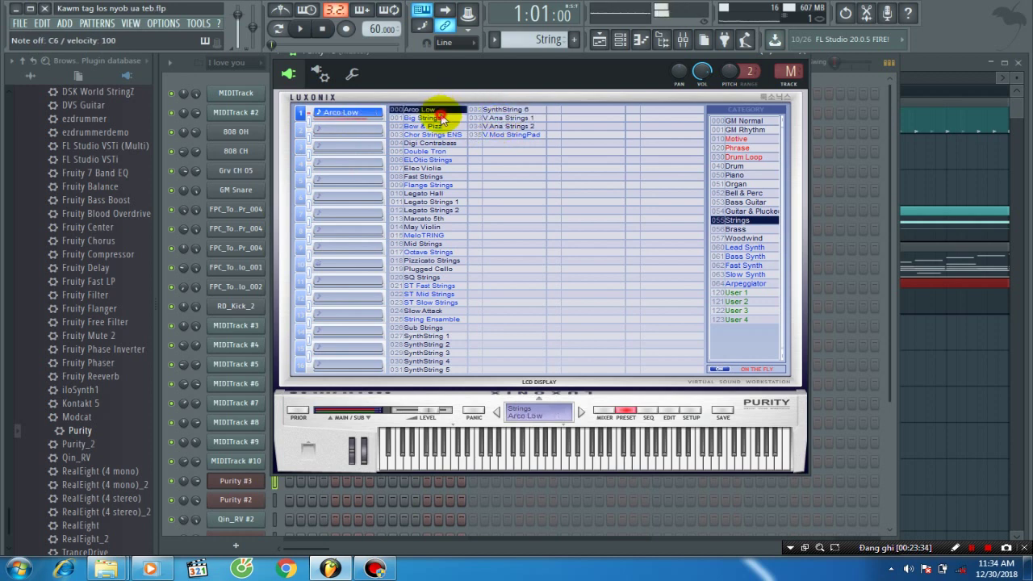
click(503, 118)
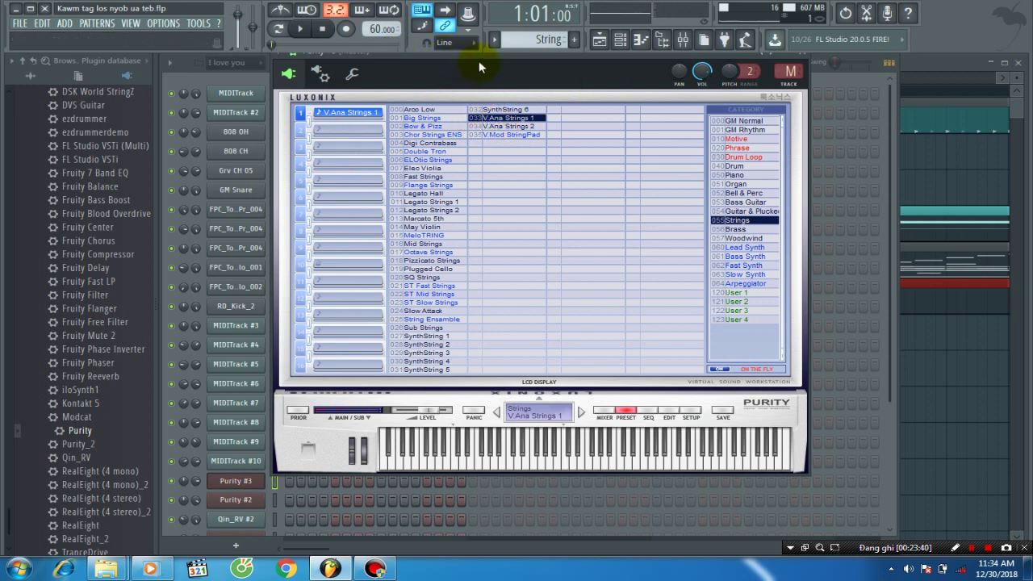
Assign Purity #3 to free mixer track 10, and close the mixer and the plugin window.
click(276, 68)
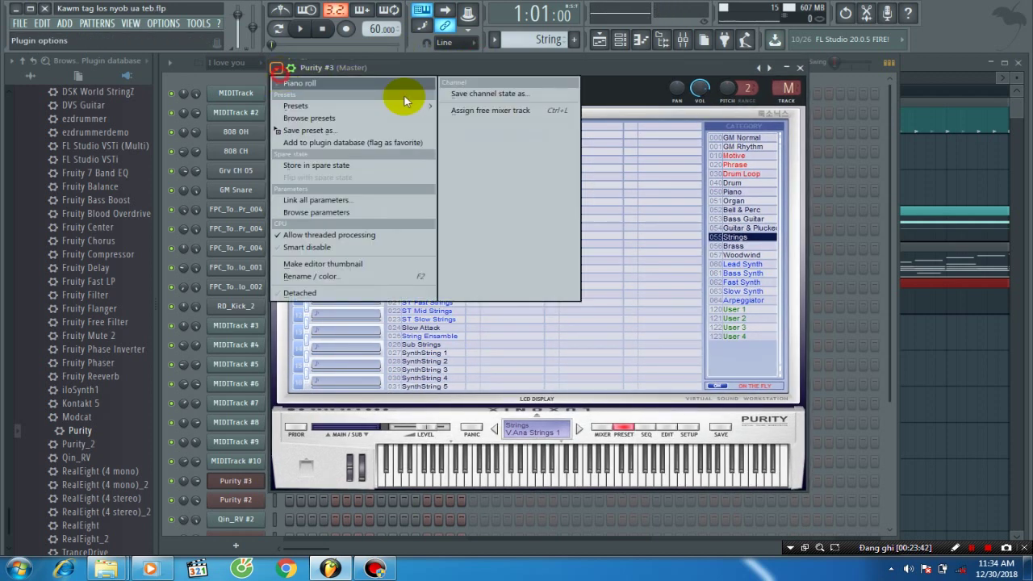
click(554, 113)
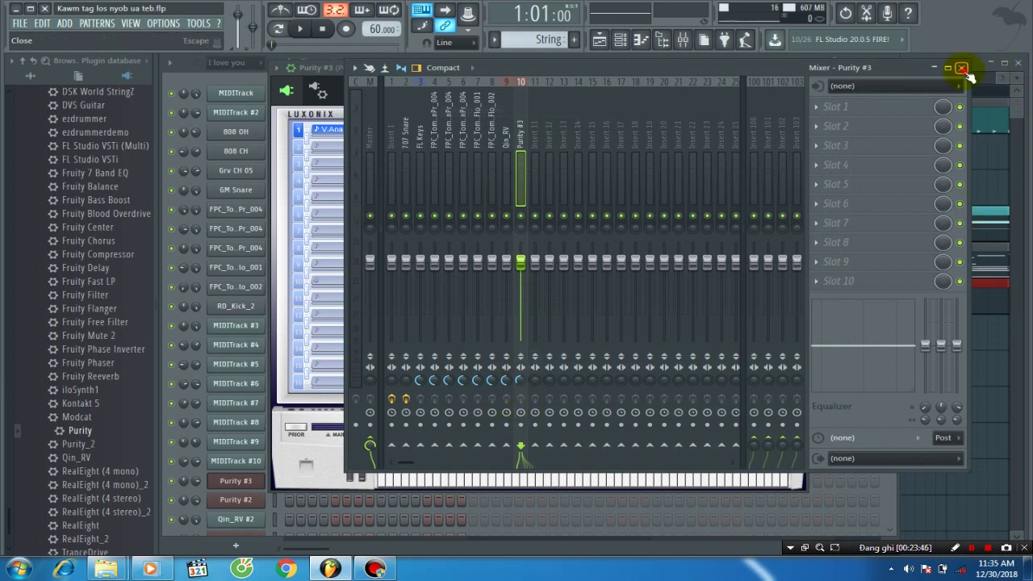
click(961, 69)
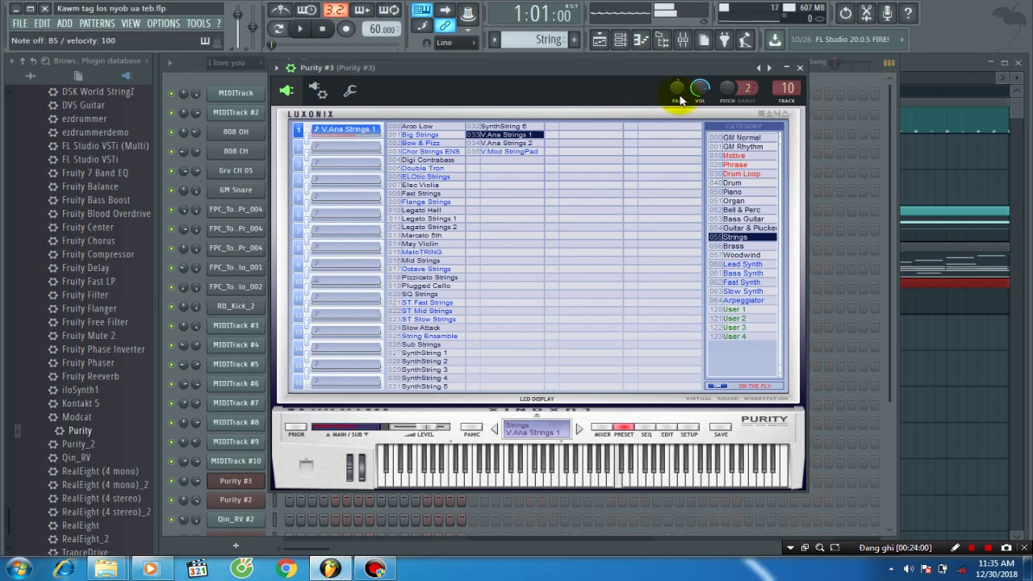
click(800, 67)
click(930, 72)
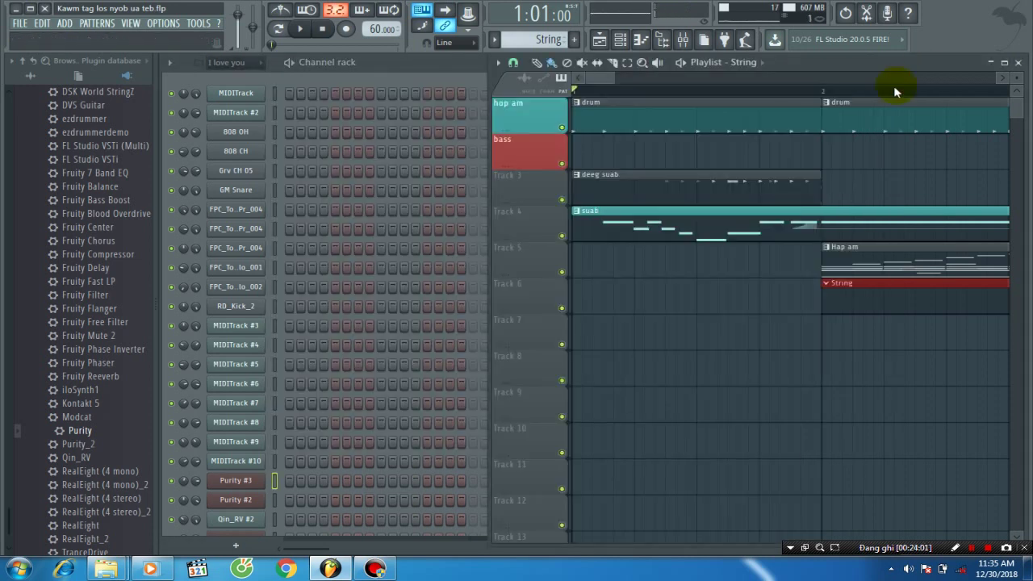
Record a live Purity #3 melody into the String pattern while the whole song plays, and disarm recording.
drag(609, 85, 623, 84)
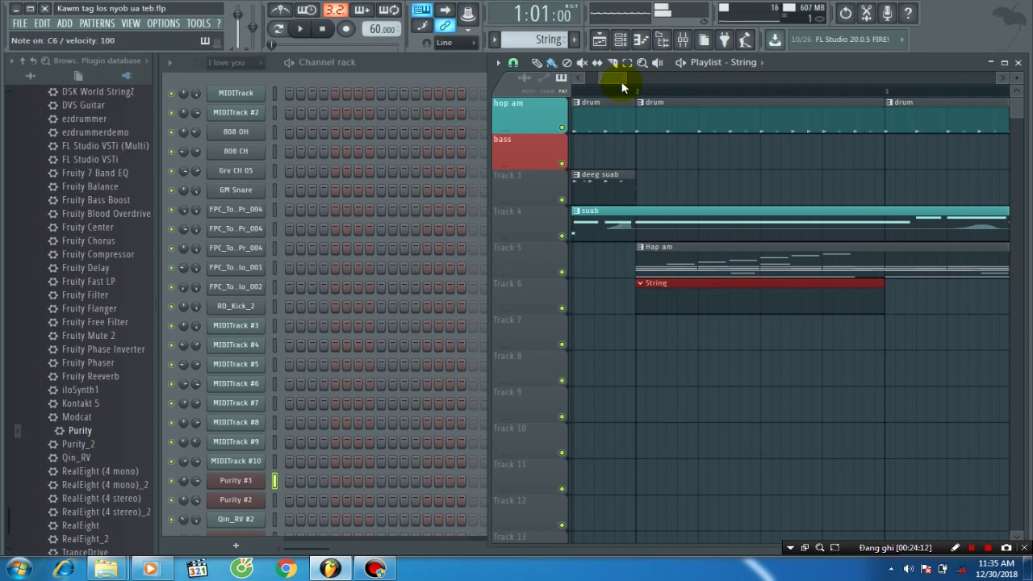
key(space)
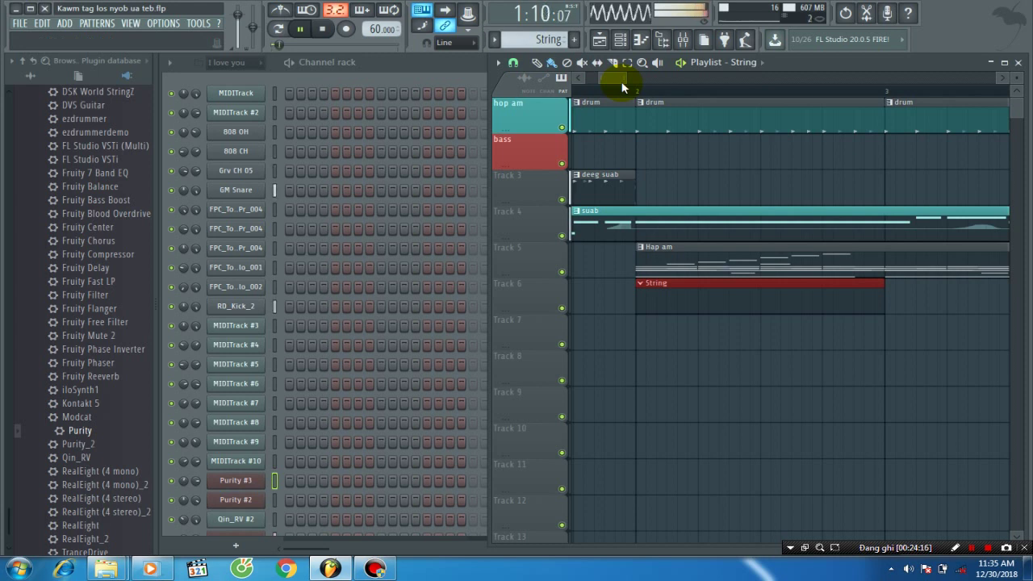
key(space)
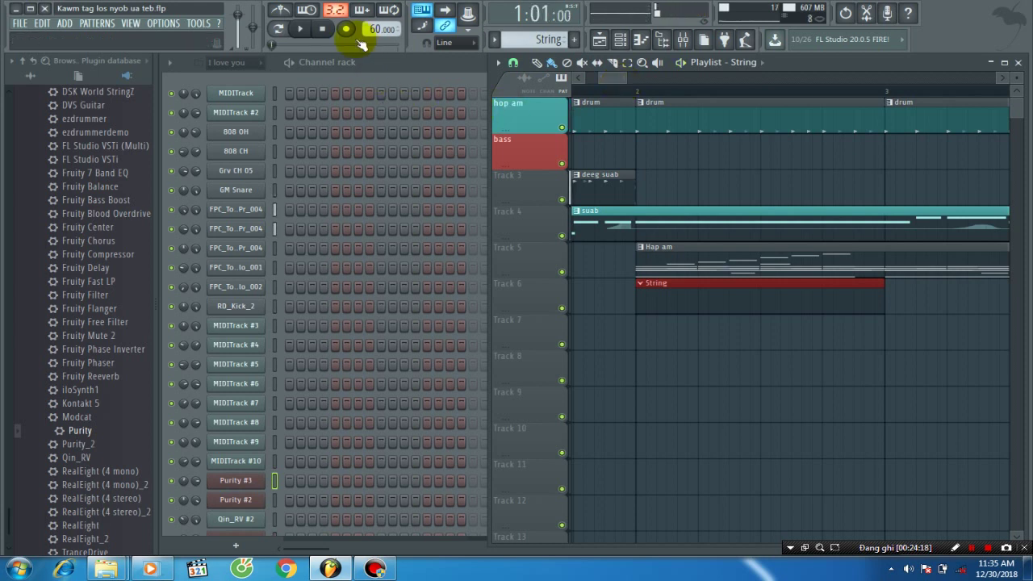
click(345, 29)
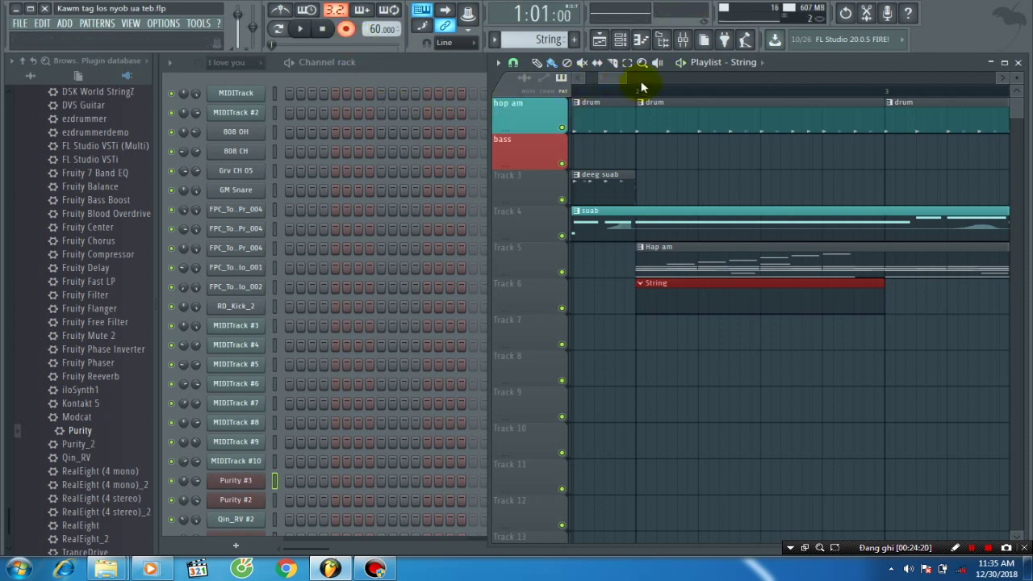
key(space)
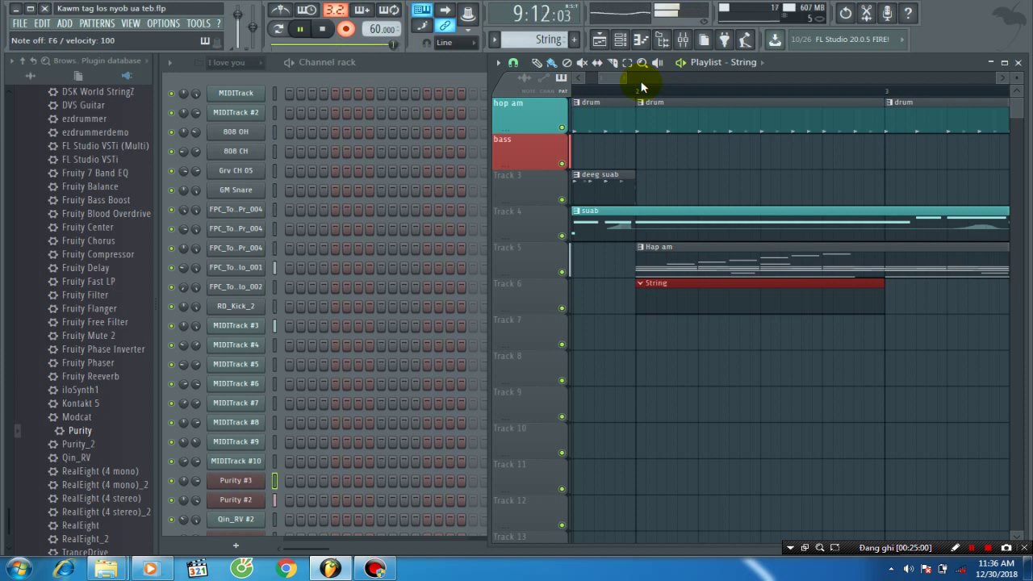
key(space)
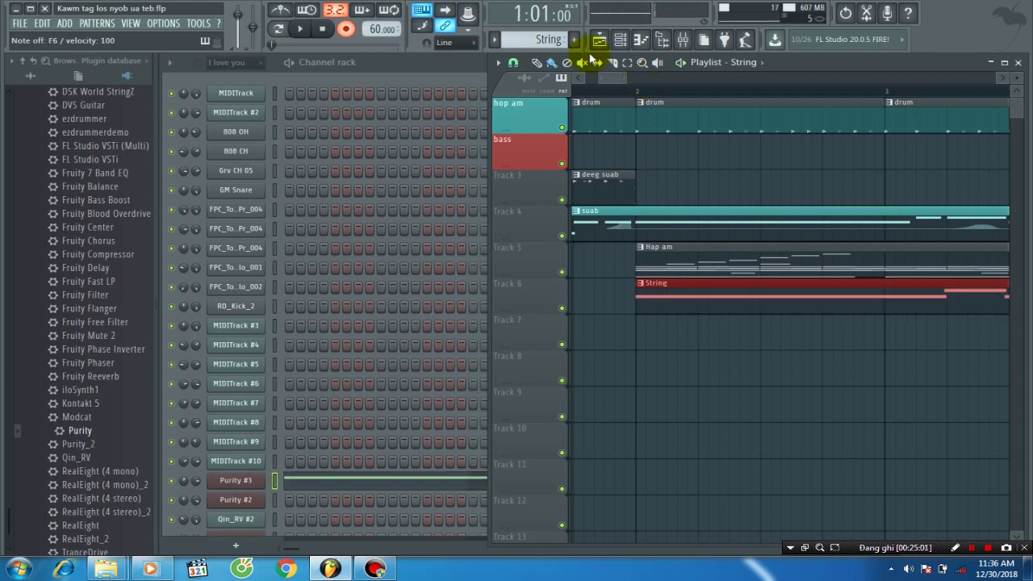
click(345, 28)
Review the start of the recorded Purity #3 melody in the piano roll during playback, and return to the playlist.
click(380, 488)
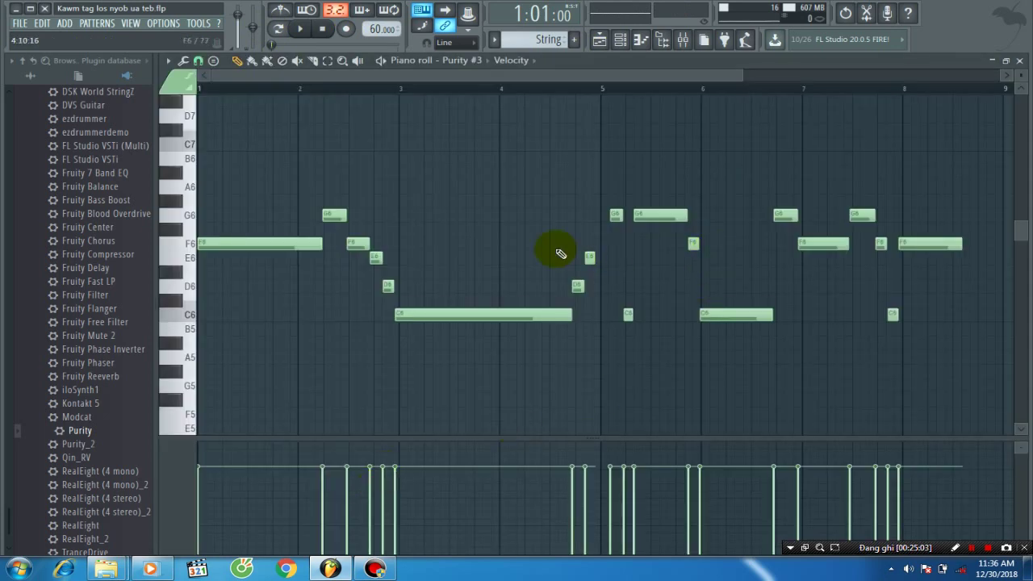
key(space)
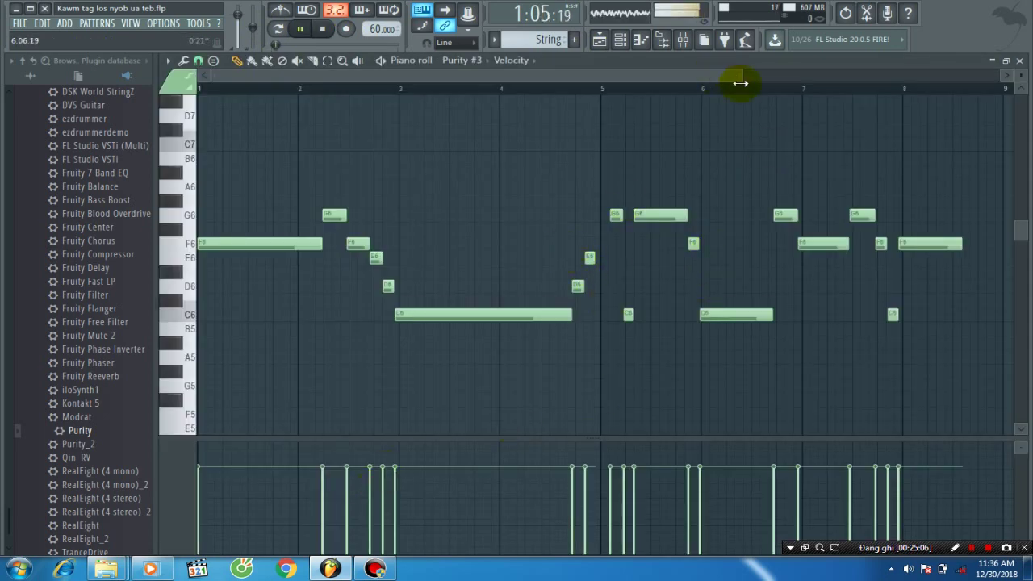
drag(740, 83, 354, 82)
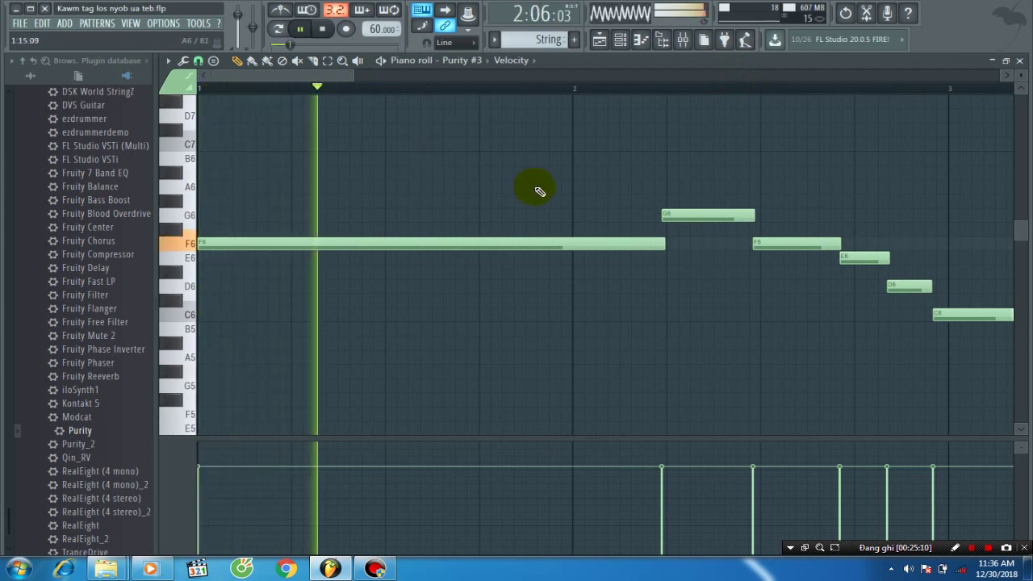
click(346, 84)
drag(345, 84, 414, 97)
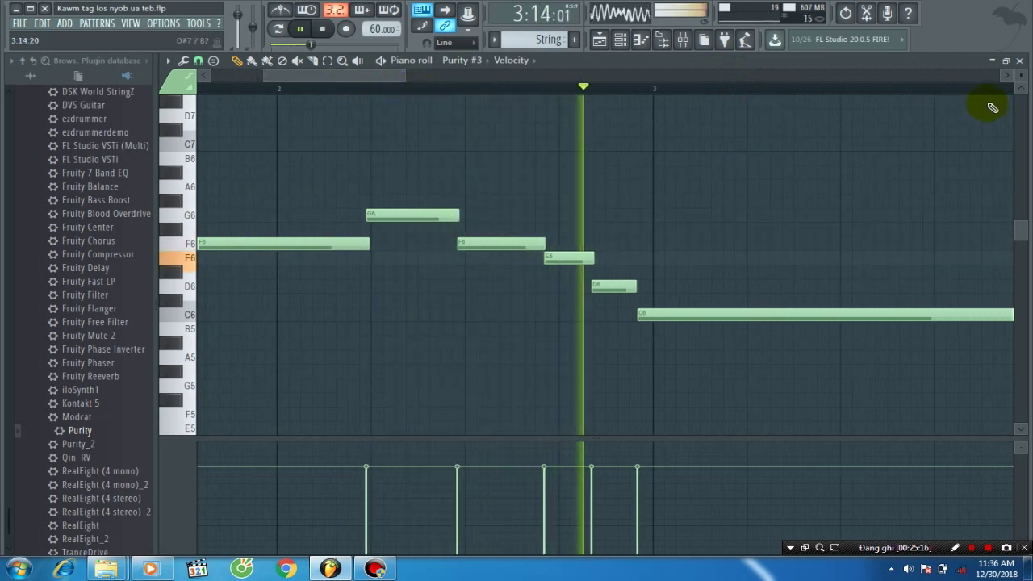
click(1020, 64)
key(space)
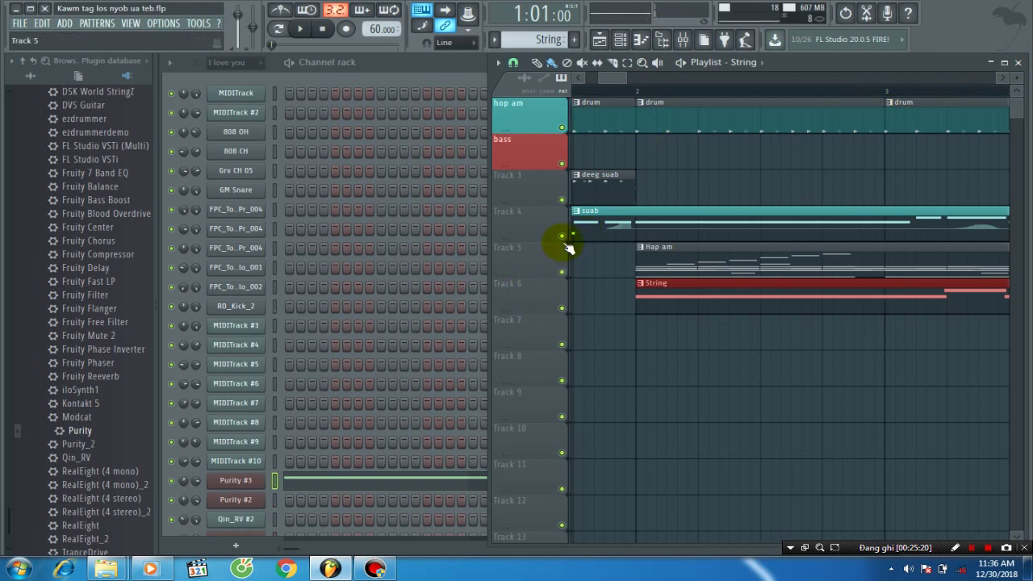
Mute Track 4 and replay the string melody in the Purity #3 piano roll up to bar 5.
click(563, 238)
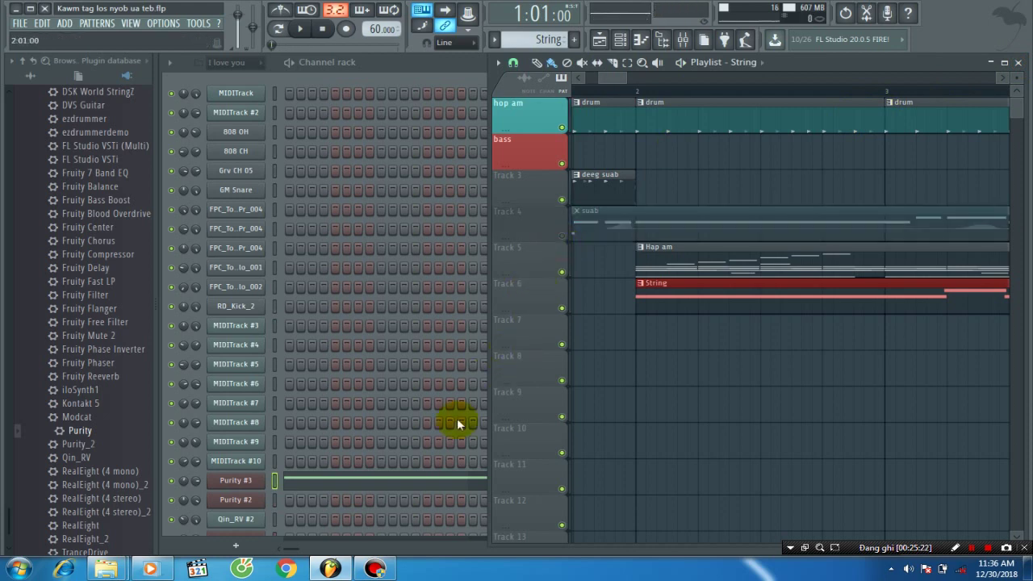
click(399, 485)
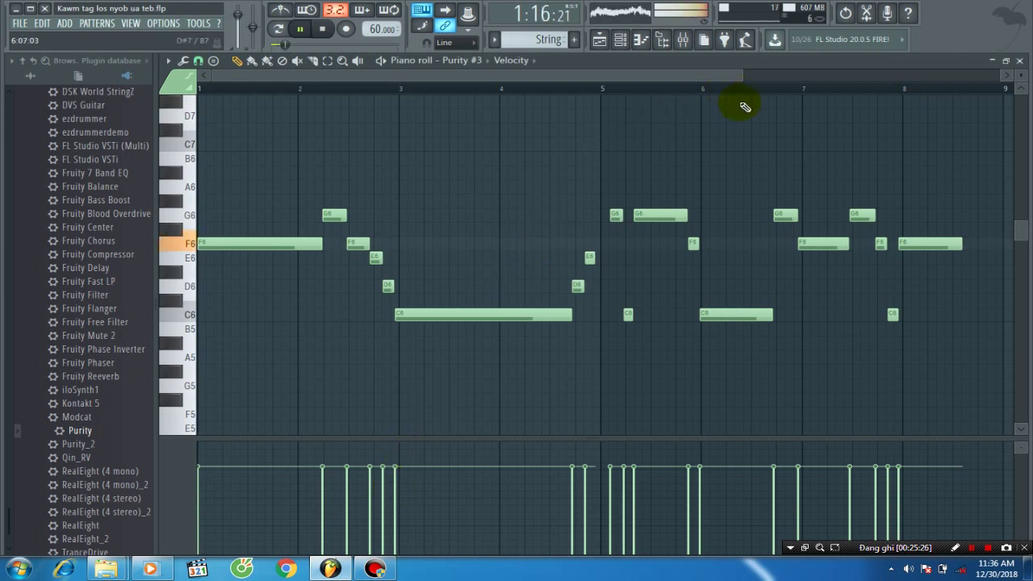
drag(744, 80, 380, 111)
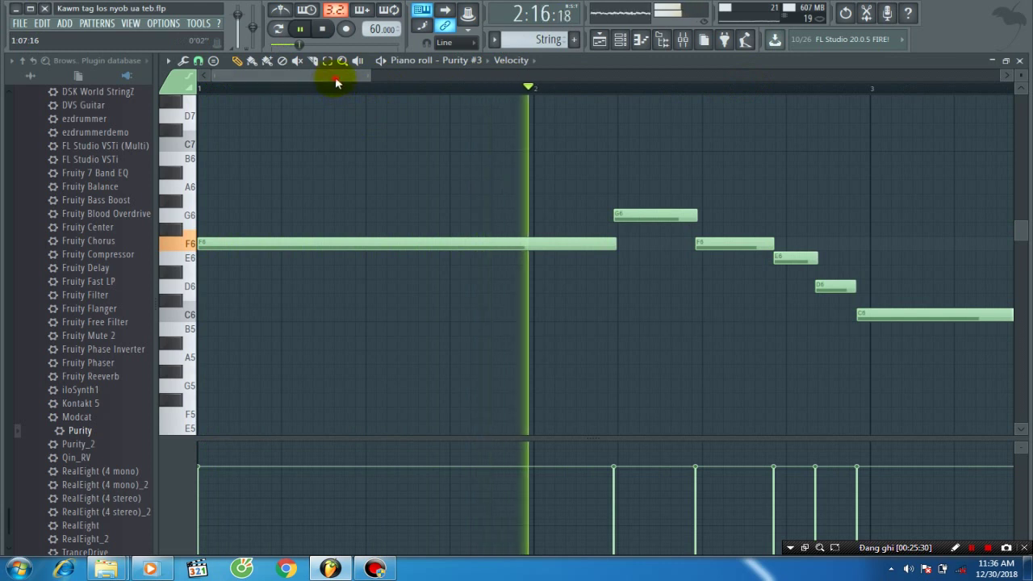
drag(335, 77, 396, 102)
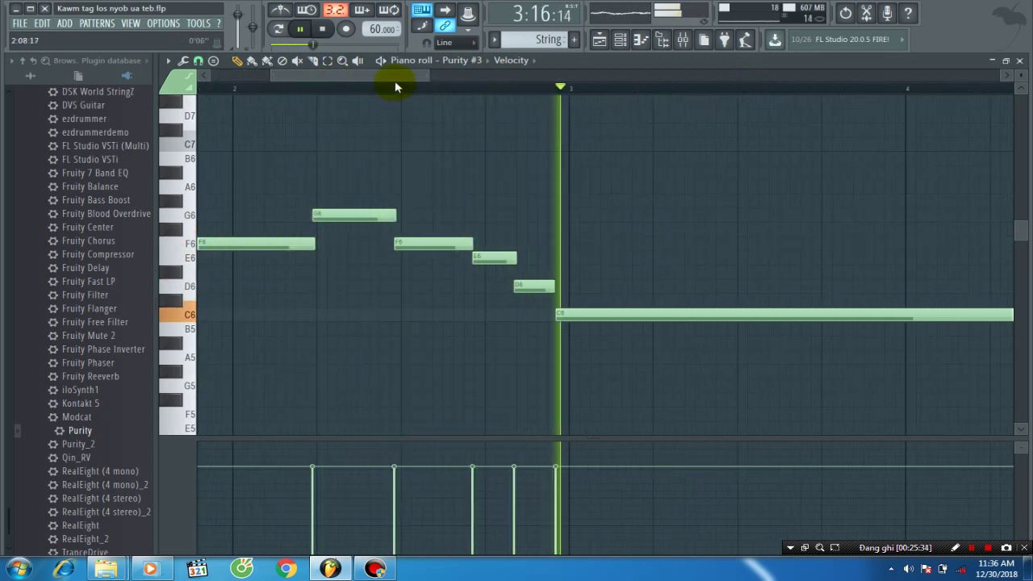
drag(395, 82, 528, 81)
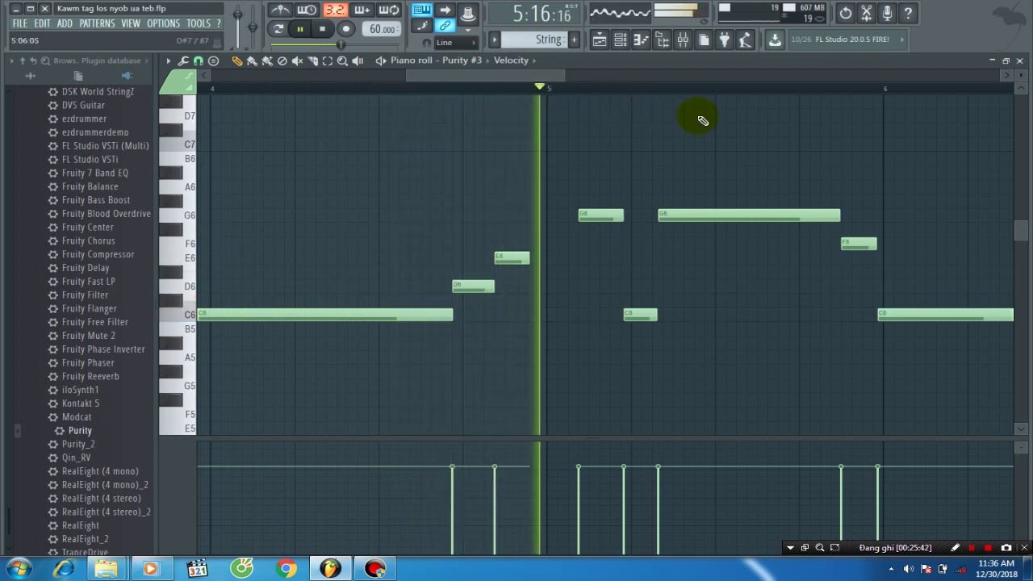
Lengthen the E6 note to the start of bar 5, add a short F6 note there, and play the passage.
key(space)
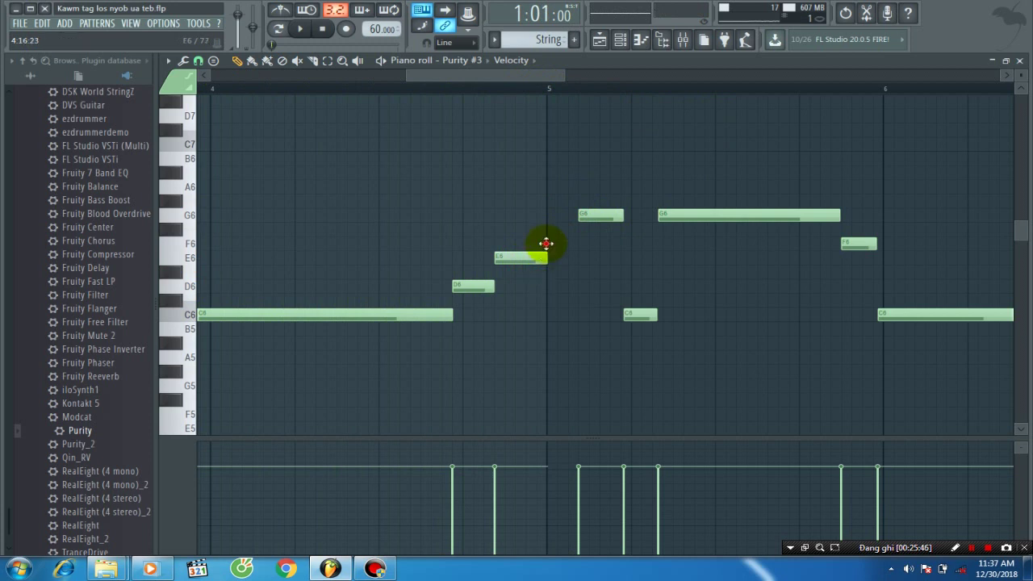
click(547, 243)
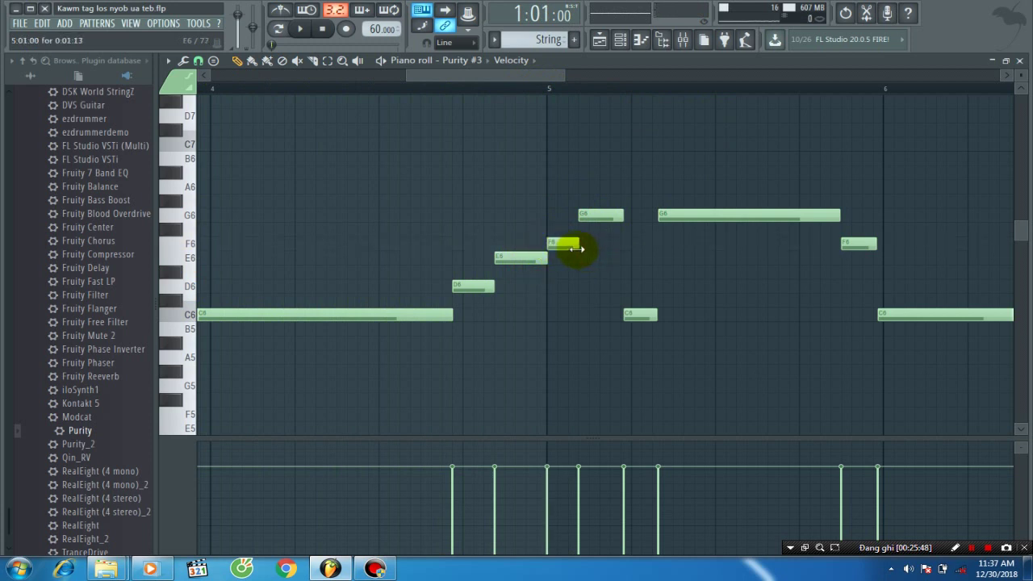
click(405, 91)
key(space)
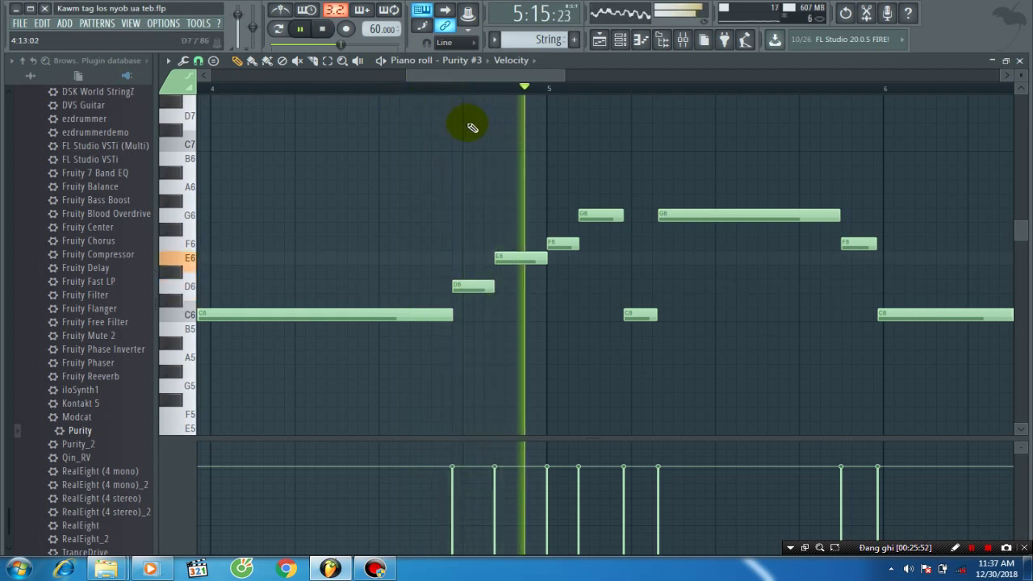
key(space)
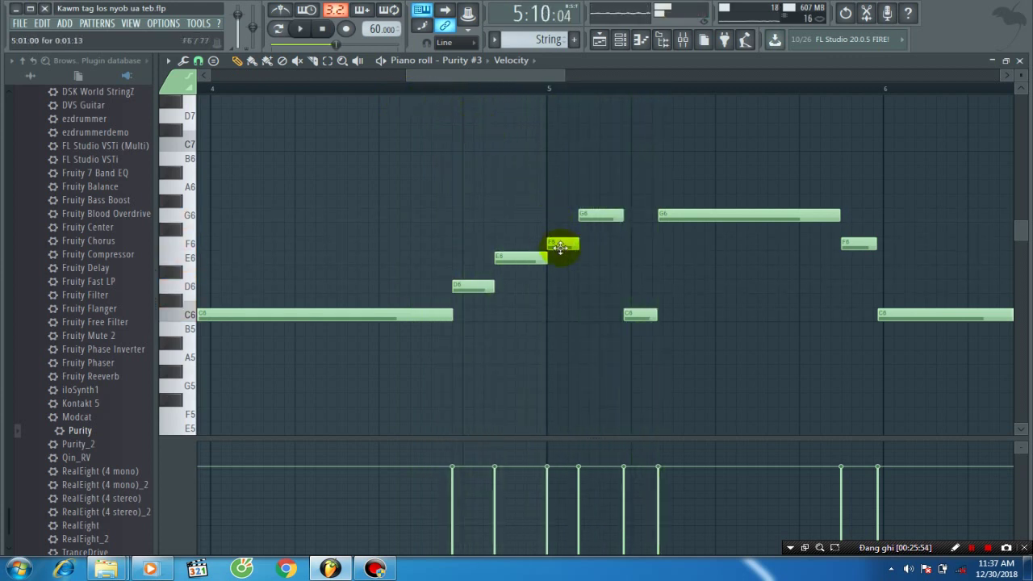
Delete the short F6, G6 and C6 notes at the beginning of bar 5.
right_click(561, 246)
key(space)
key(space)
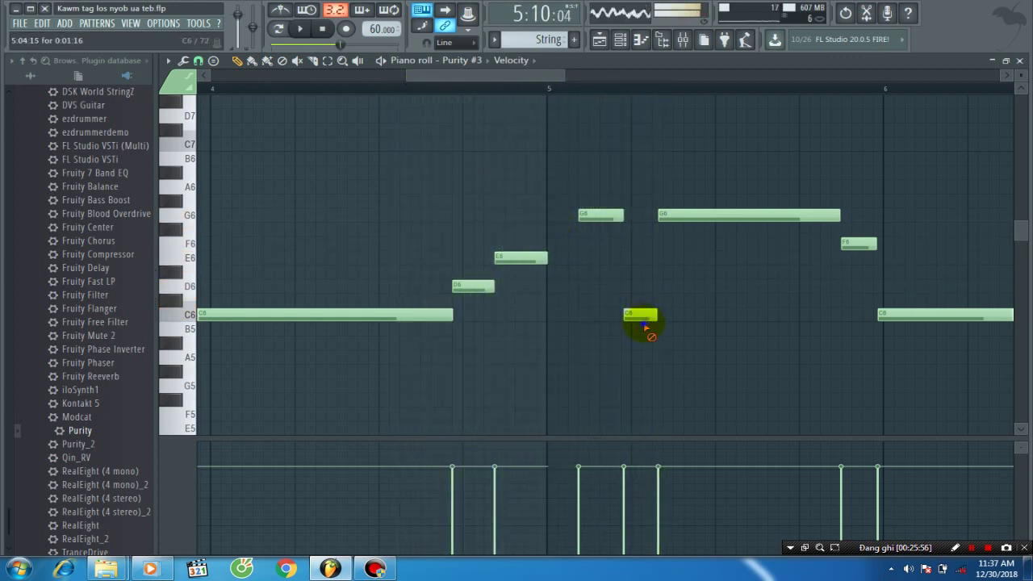
right_click(643, 317)
right_click(600, 217)
Move the long G6 note to the start of bar 5, extend it to the following F6 note, and play it.
drag(692, 218, 586, 225)
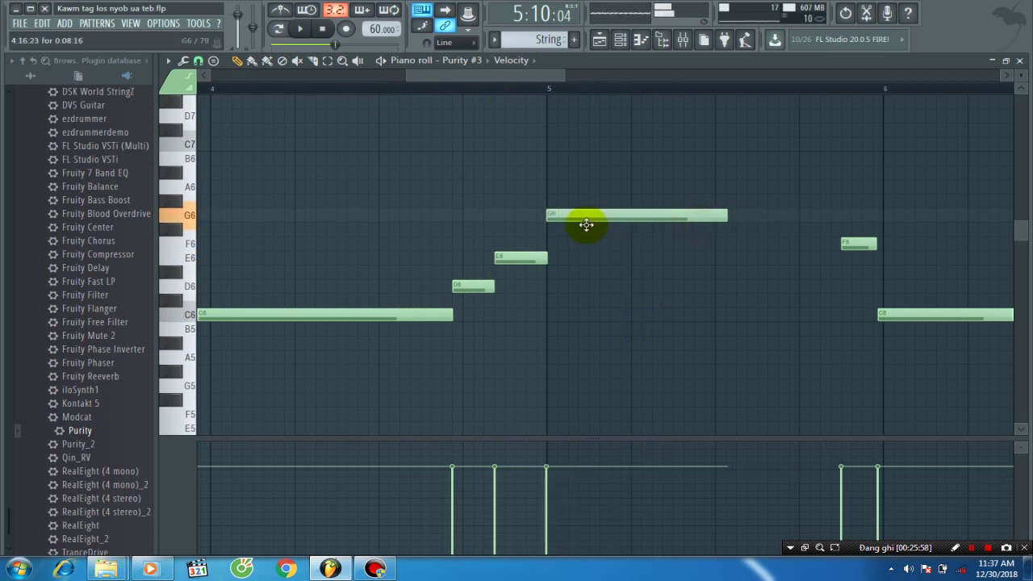
key(space)
drag(725, 216, 843, 243)
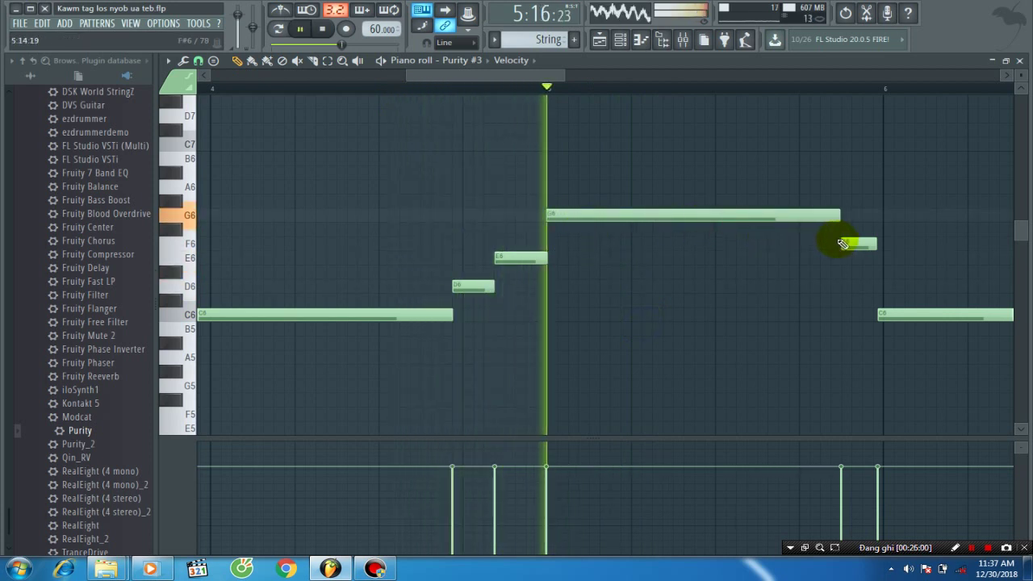
Raise the short E6 note just before bar 5 to F6 in the Purity #3 piano roll and save the project.
right_click(496, 236)
key(space)
drag(509, 264, 504, 242)
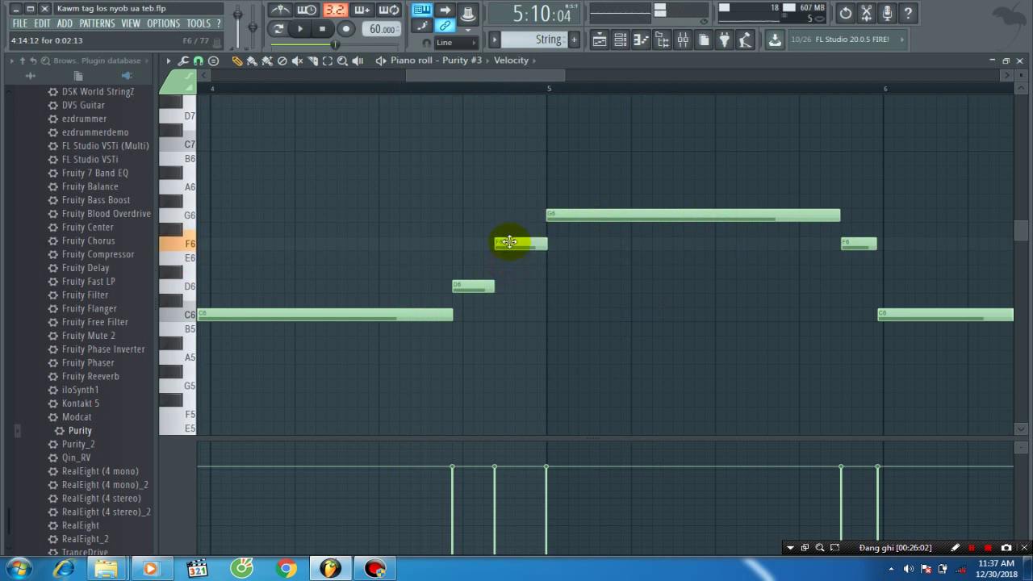
key(space)
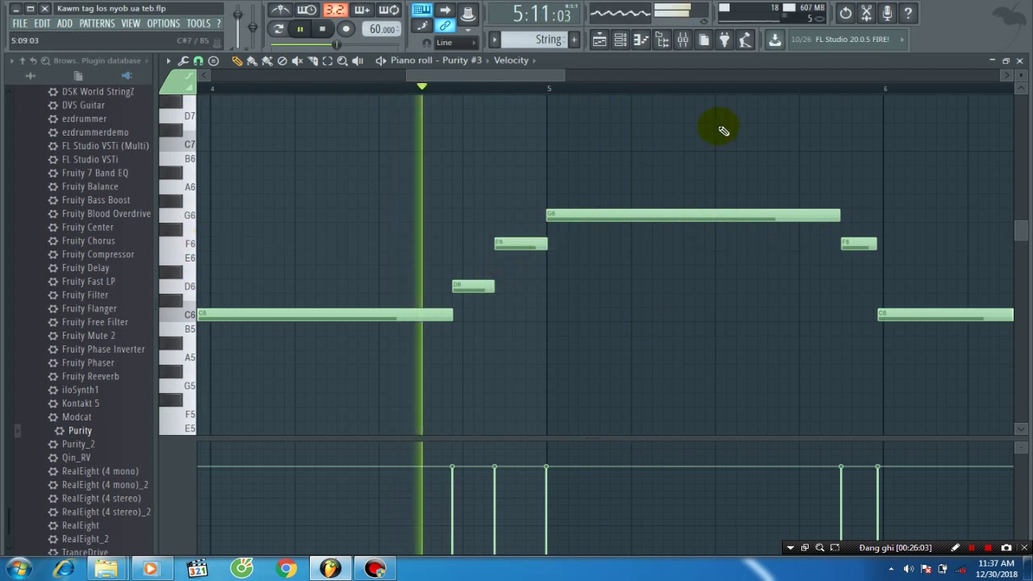
click(19, 22)
click(51, 82)
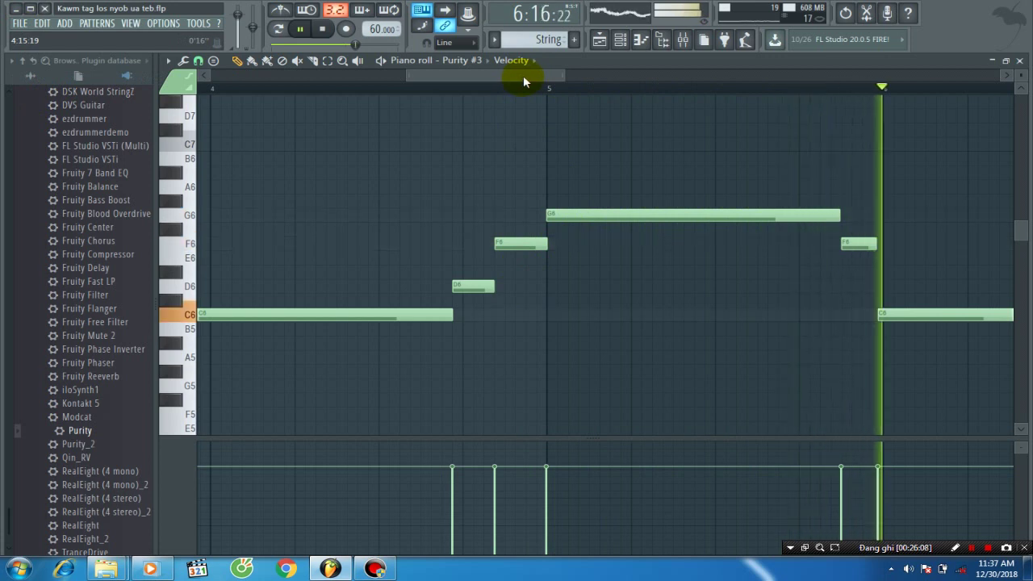
Raise the G6 note just before bar 7 to A6 and play back the melody.
drag(523, 75, 675, 111)
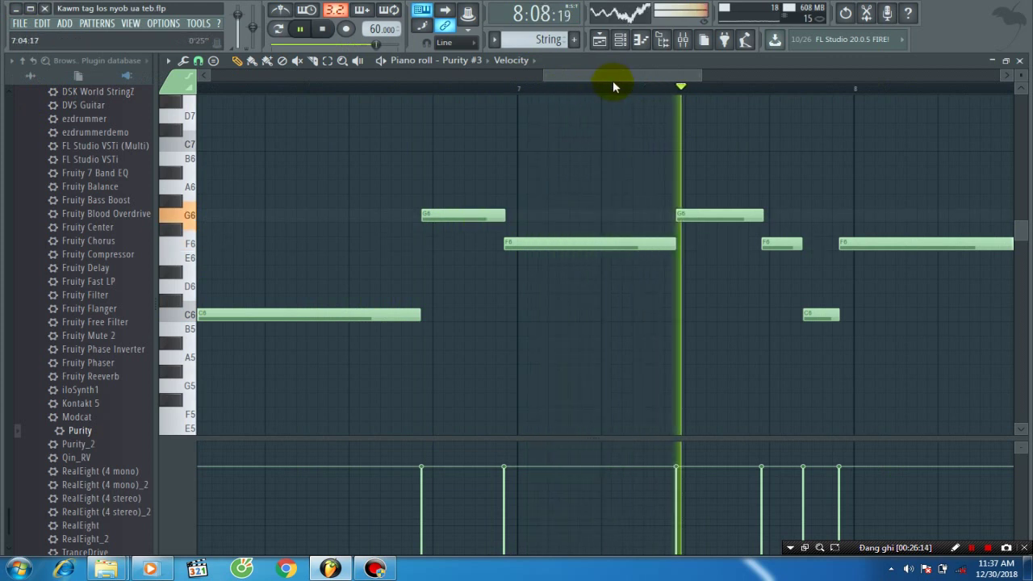
key(space)
drag(434, 215, 439, 185)
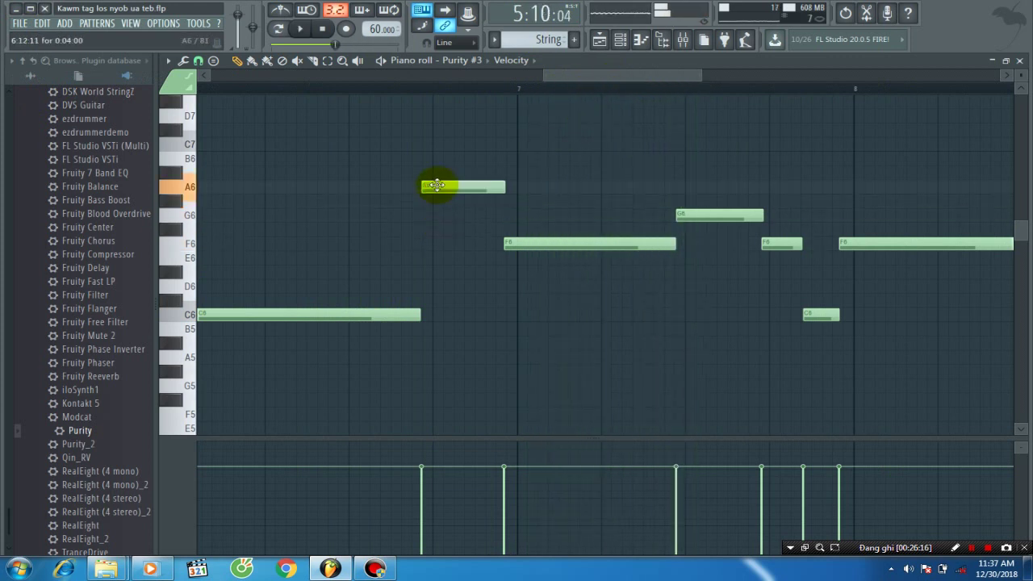
key(space)
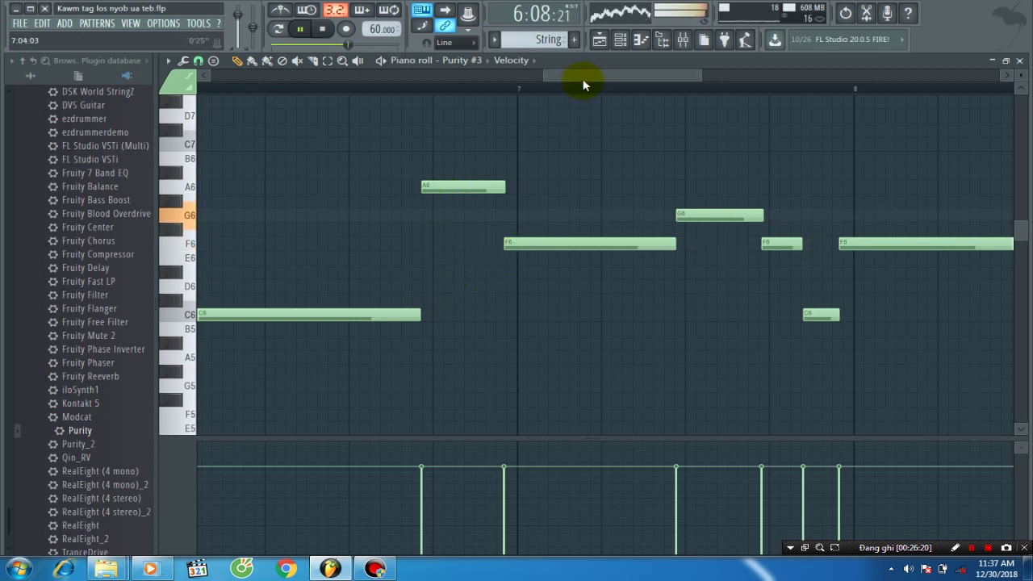
Move the two short notes before bar 8, lowering the F6 to C6 and raising the C6 to D6.
mouse_move(585, 80)
mouse_down()
mouse_move(633, 89)
mouse_move(603, 80)
mouse_up()
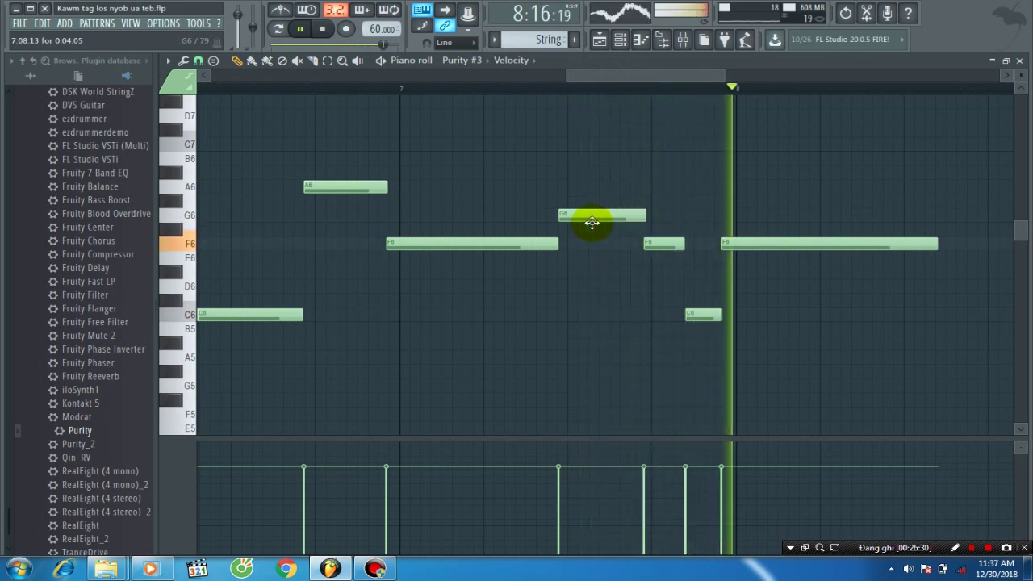
key(space)
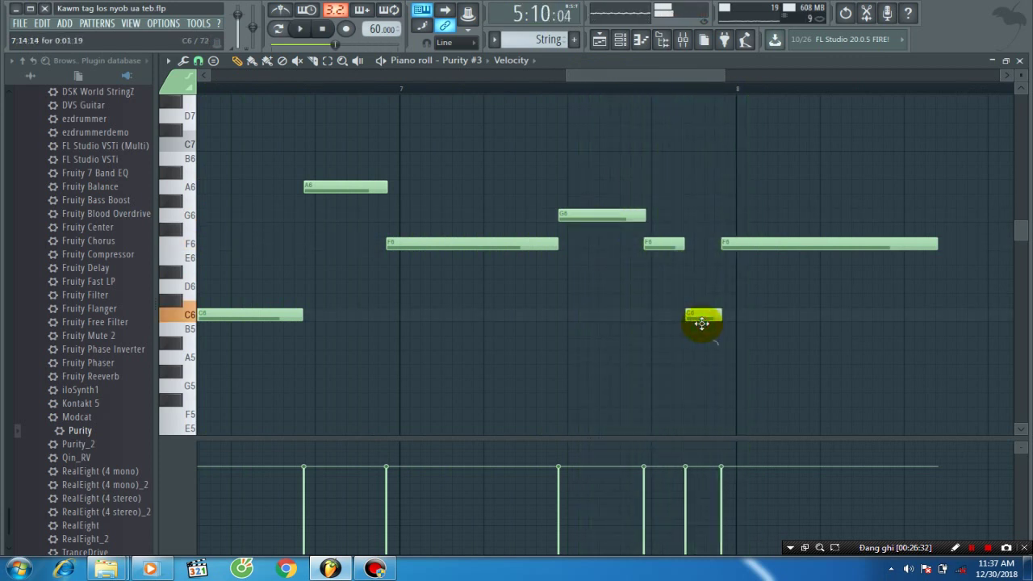
drag(656, 281, 699, 300)
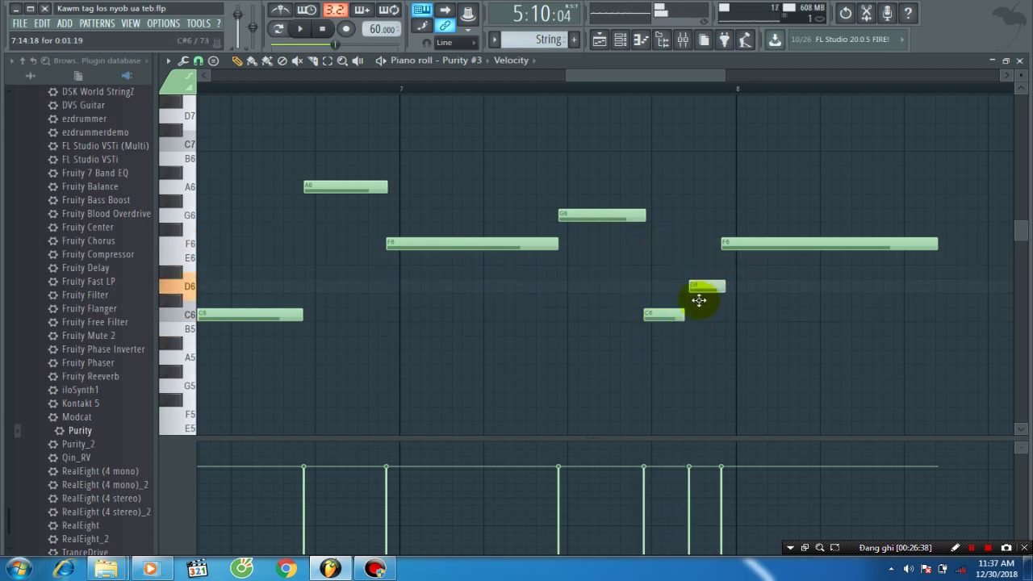
key(space)
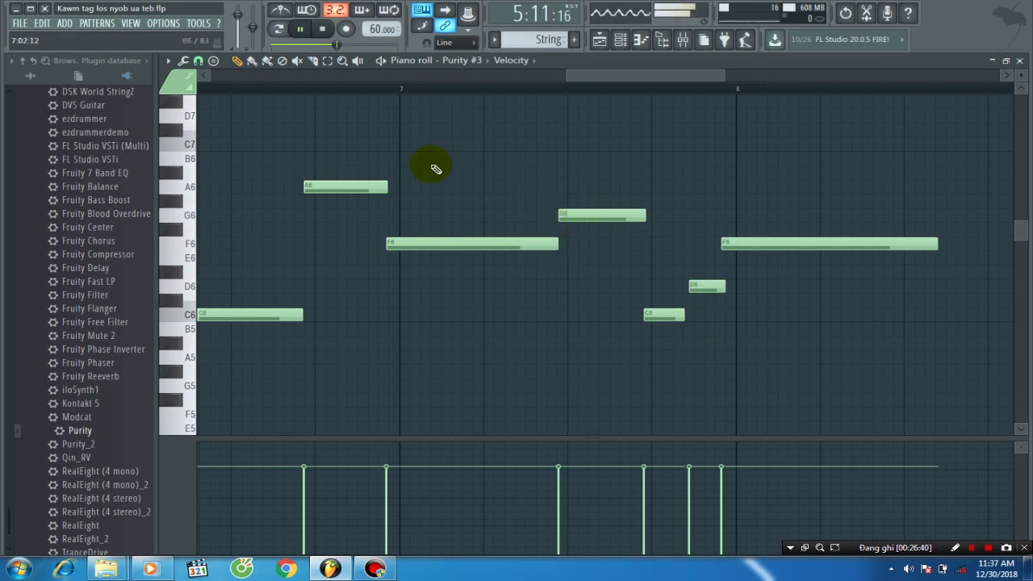
Play back the edited passage from before bar 7 through bar 8 and save the project.
click(284, 89)
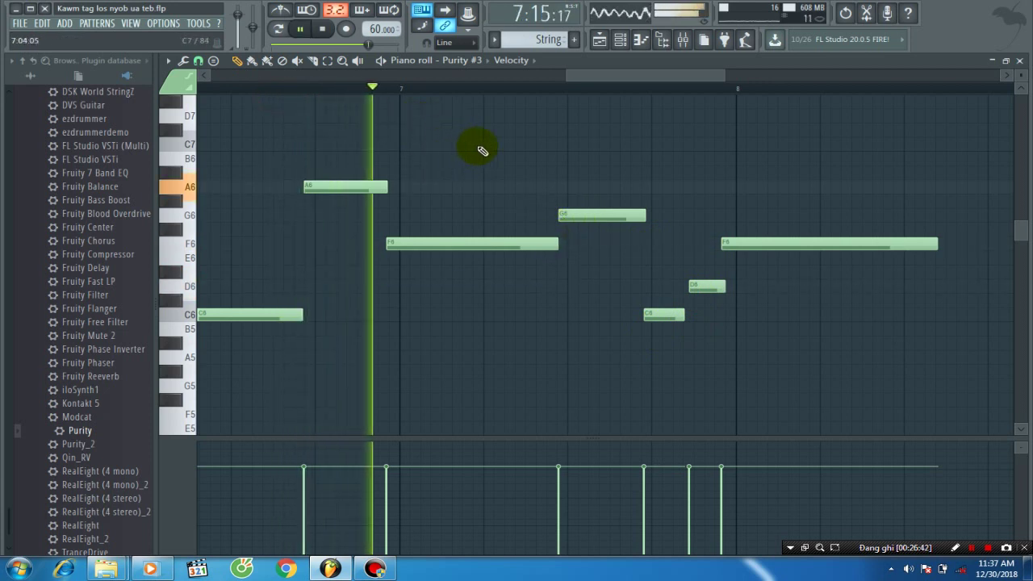
drag(636, 79, 669, 88)
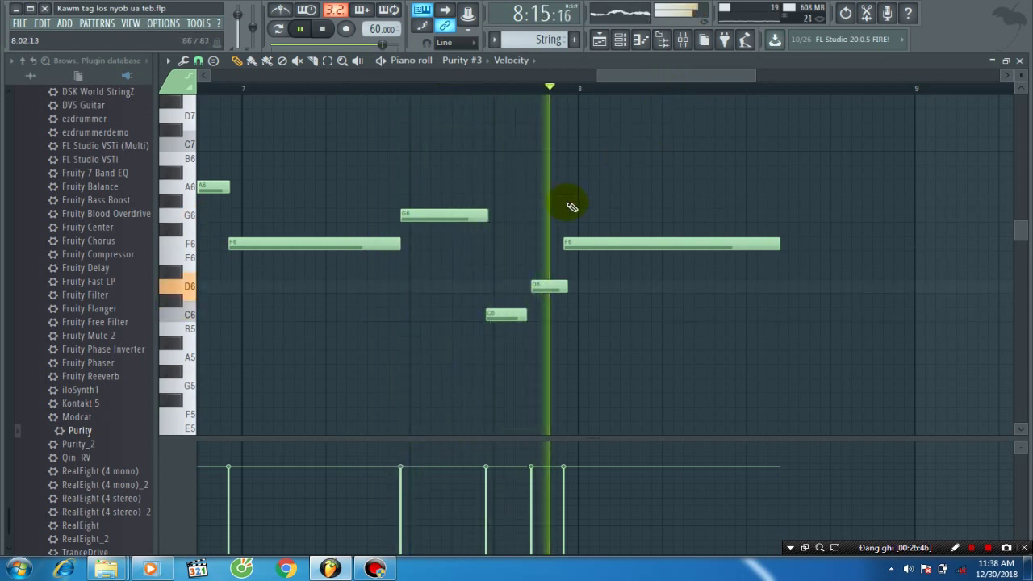
key(space)
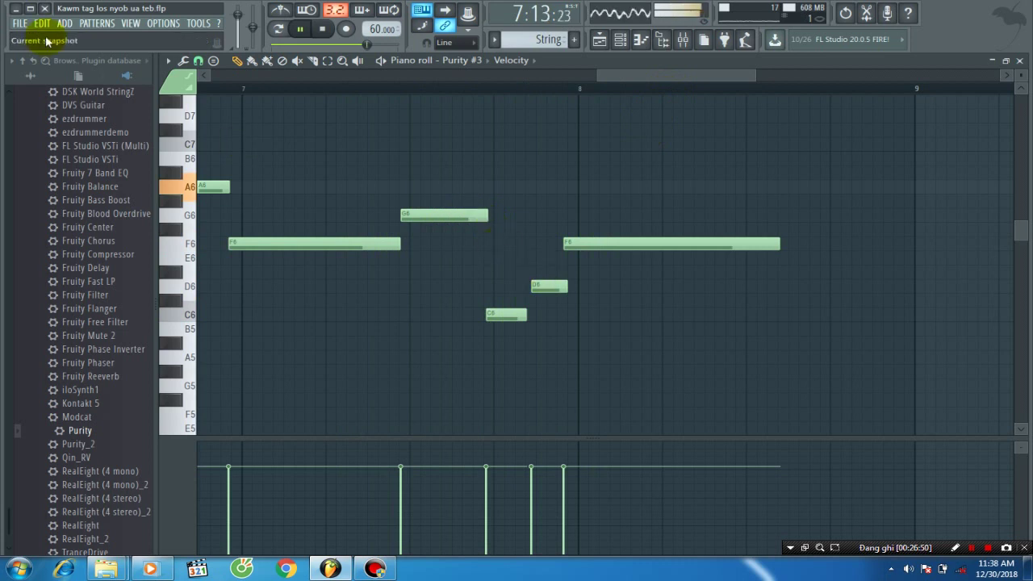
click(19, 22)
click(42, 82)
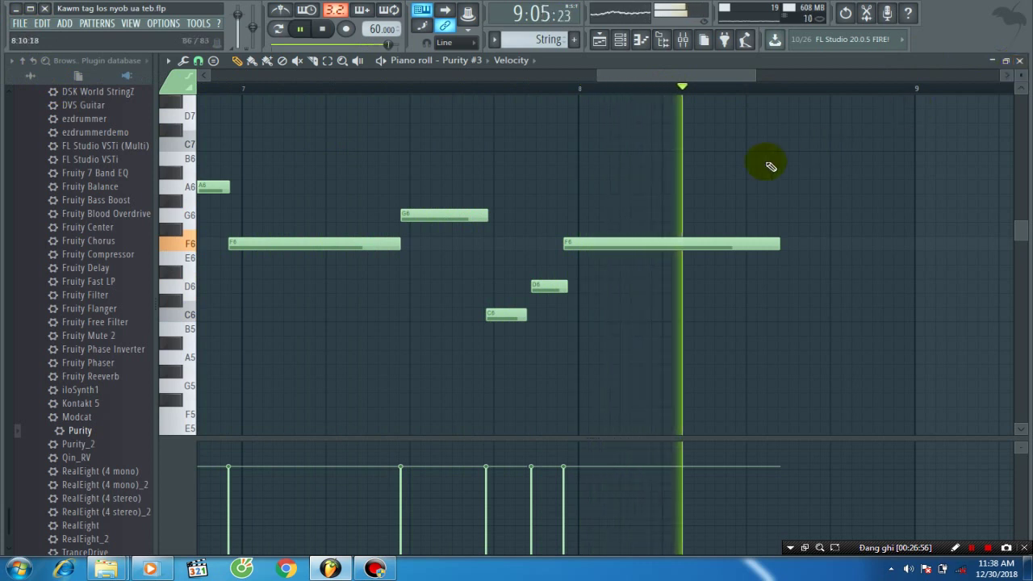
key(space)
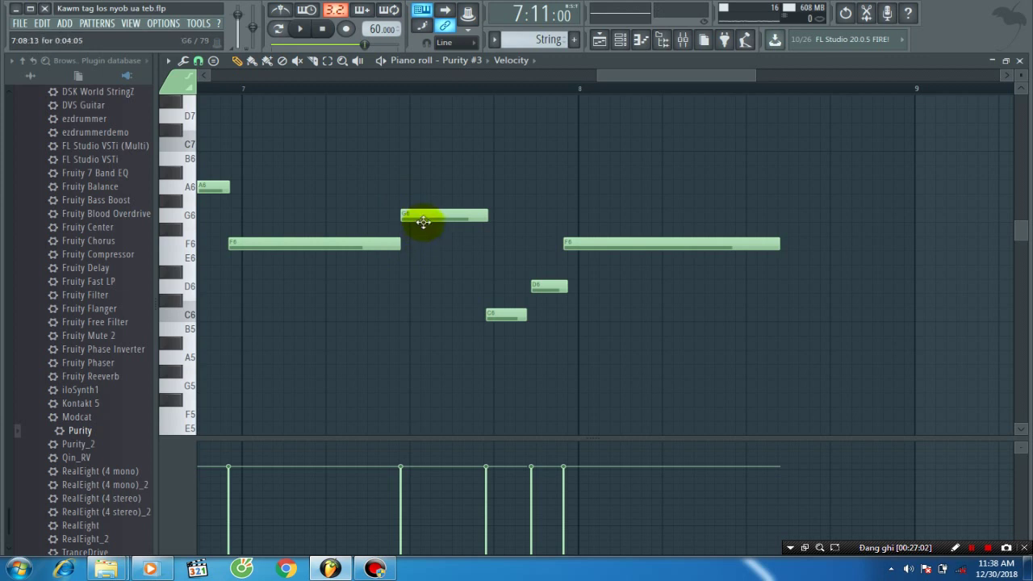
Close the Purity #3 piano roll to return to the playlist and save the project.
click(1019, 61)
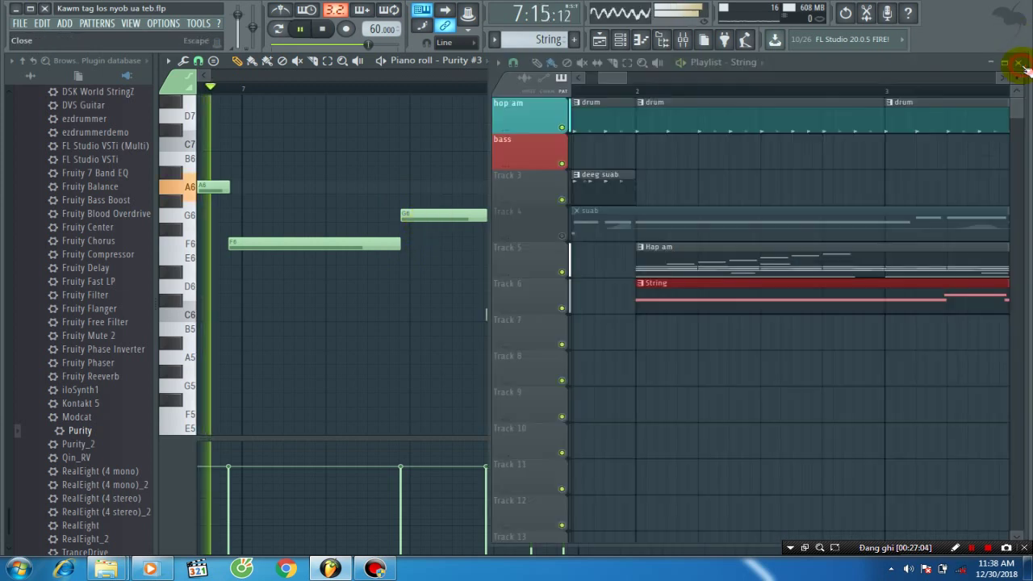
click(18, 24)
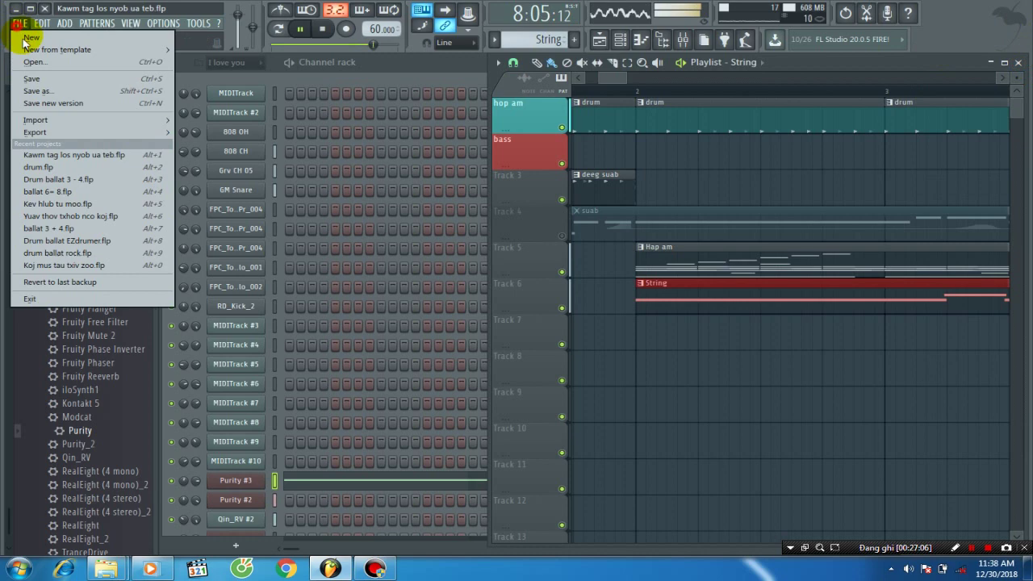
click(48, 92)
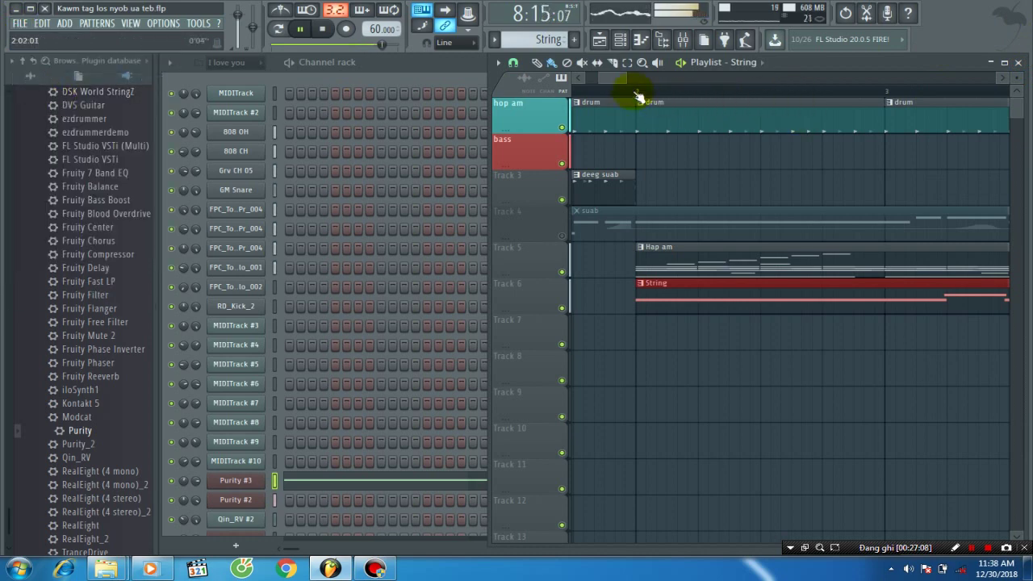
Unmute Track 4 holding the suab clip in the playlist and save the project.
drag(627, 81, 742, 87)
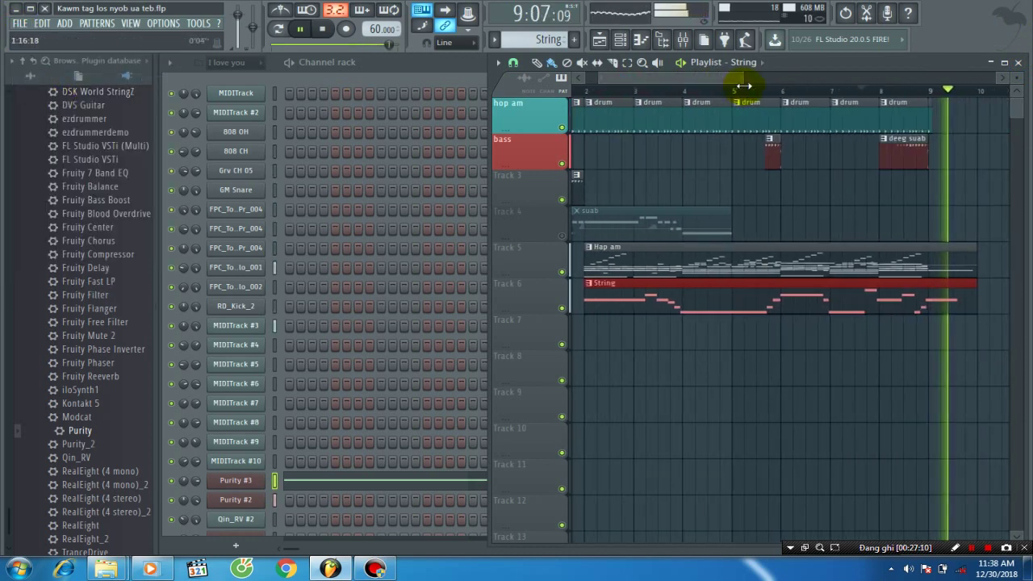
key(space)
click(562, 236)
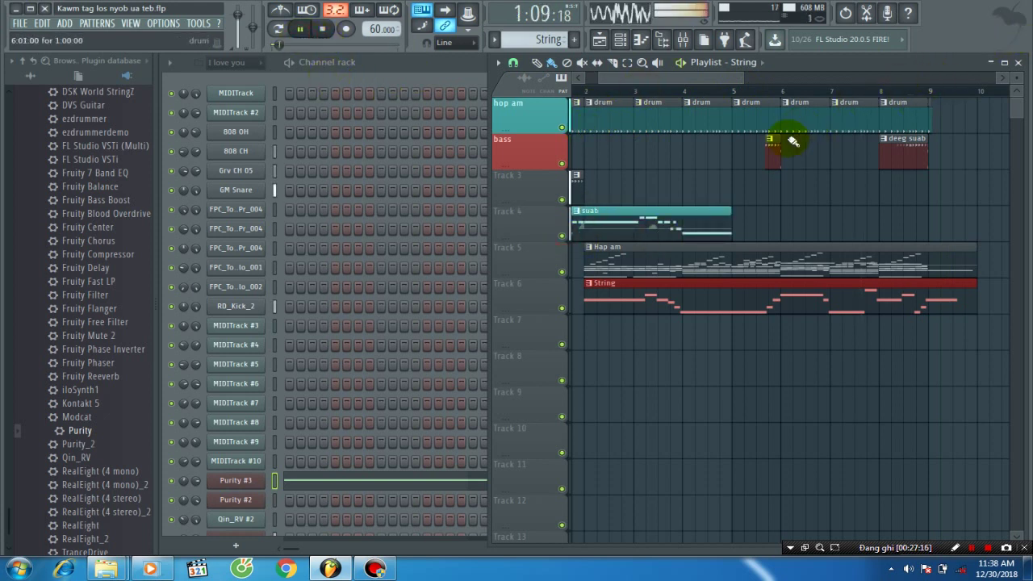
click(20, 23)
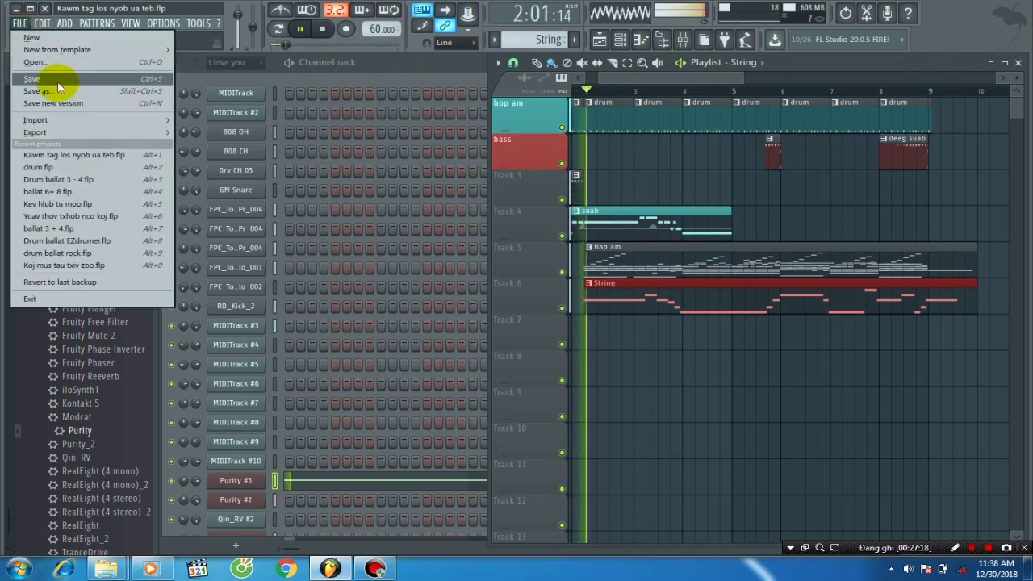
click(73, 86)
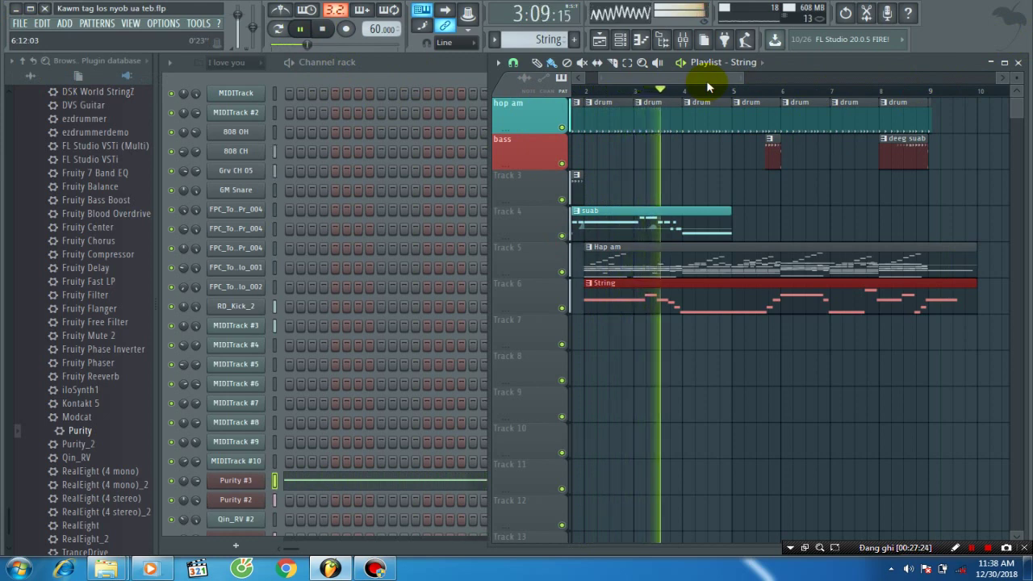
Check the selected preset in the Purity #3 instrument and listen to the arrangement through bar 9.
click(236, 480)
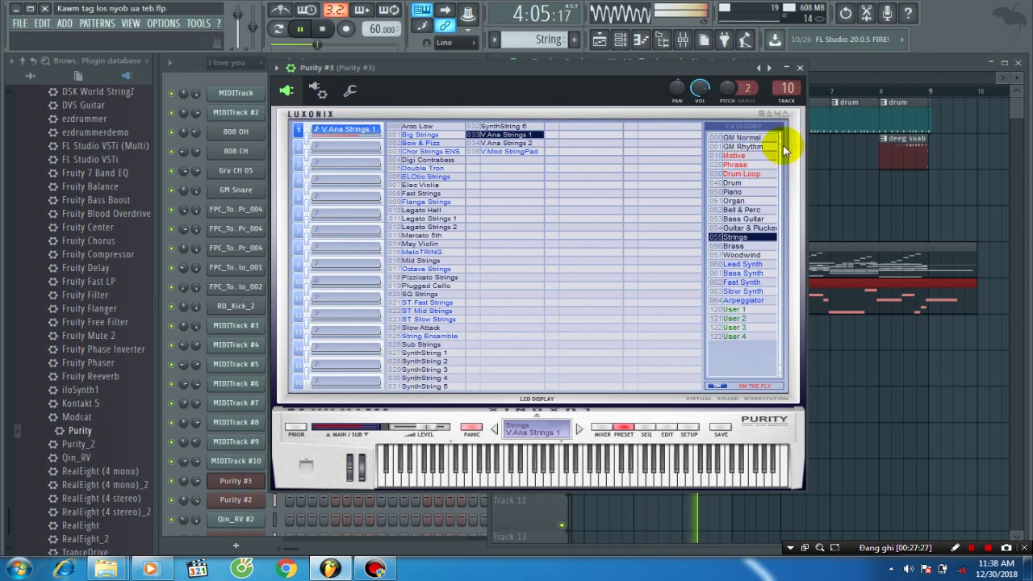
click(800, 68)
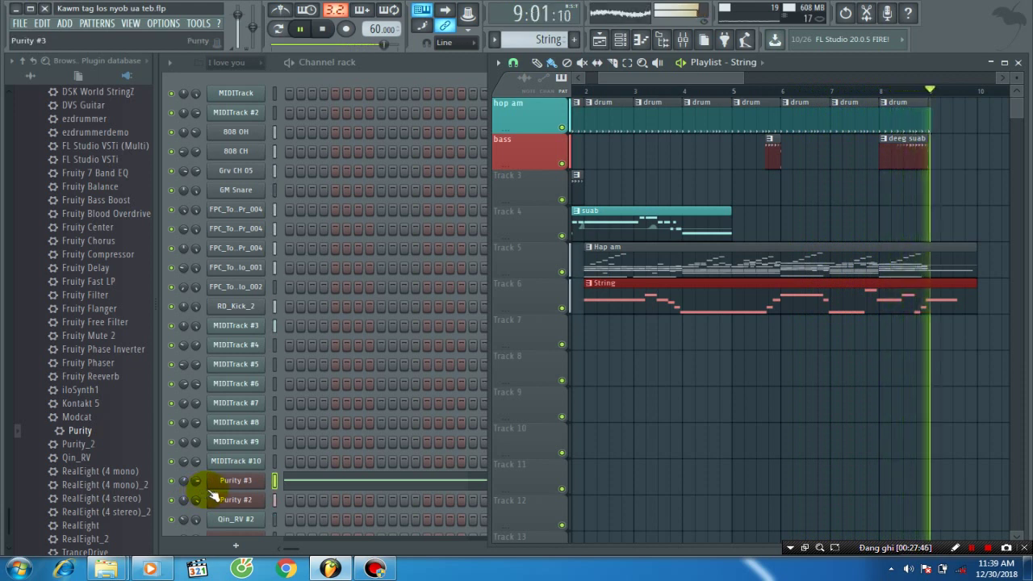
key(space)
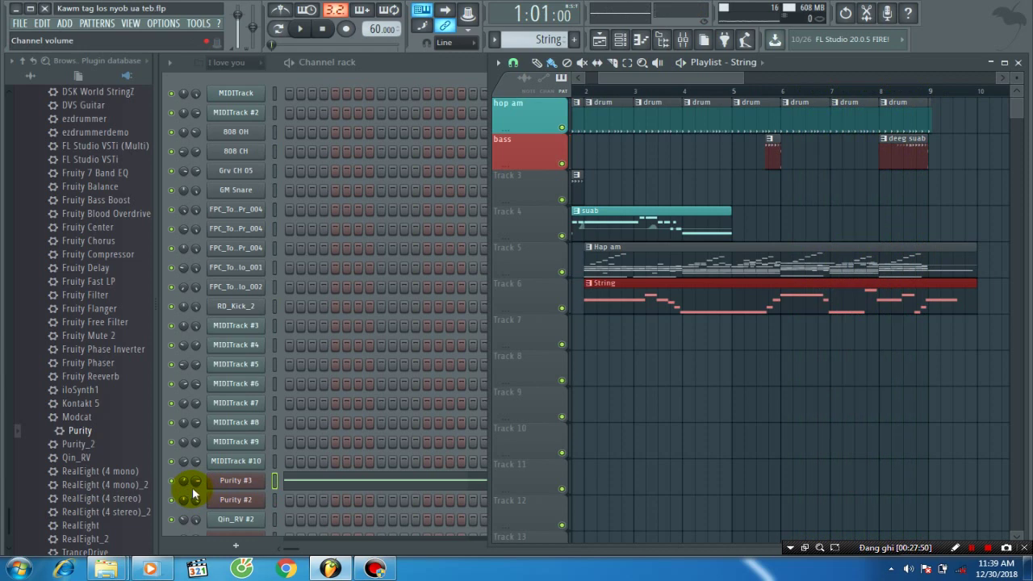
Adjust the Purity #3 channel volume in the channel rack during playback and save the project.
click(194, 494)
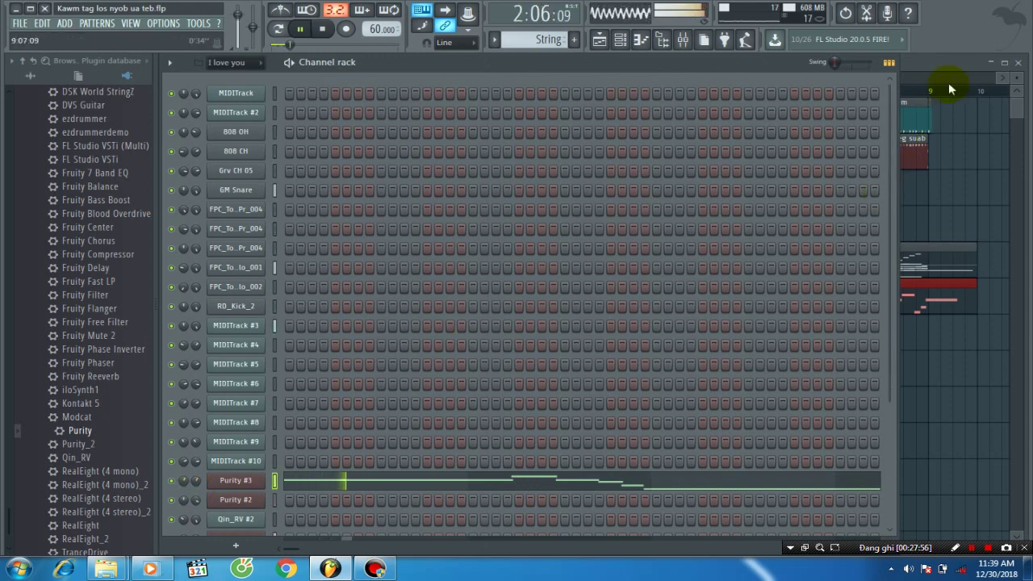
click(945, 66)
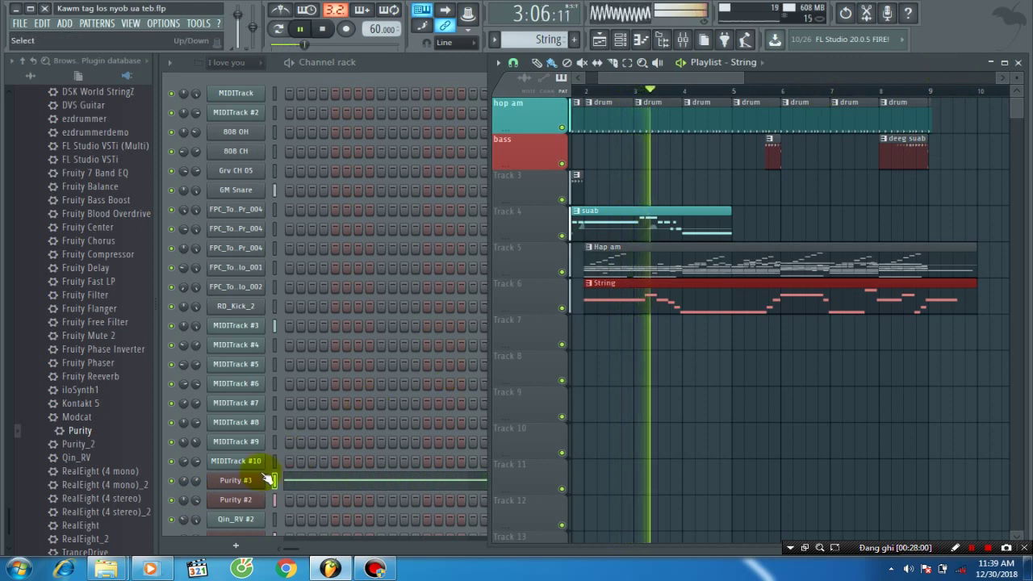
click(196, 481)
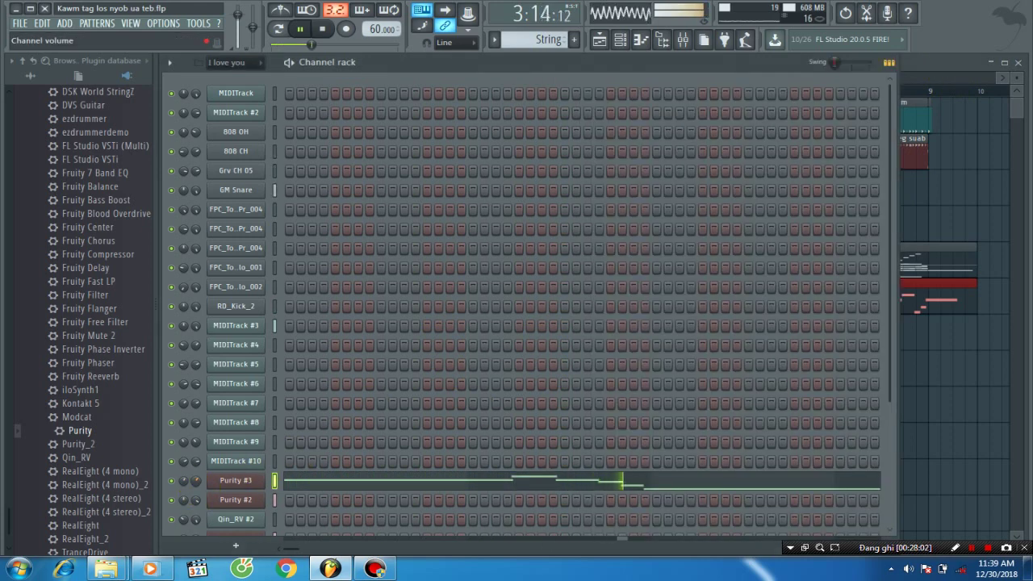
click(953, 67)
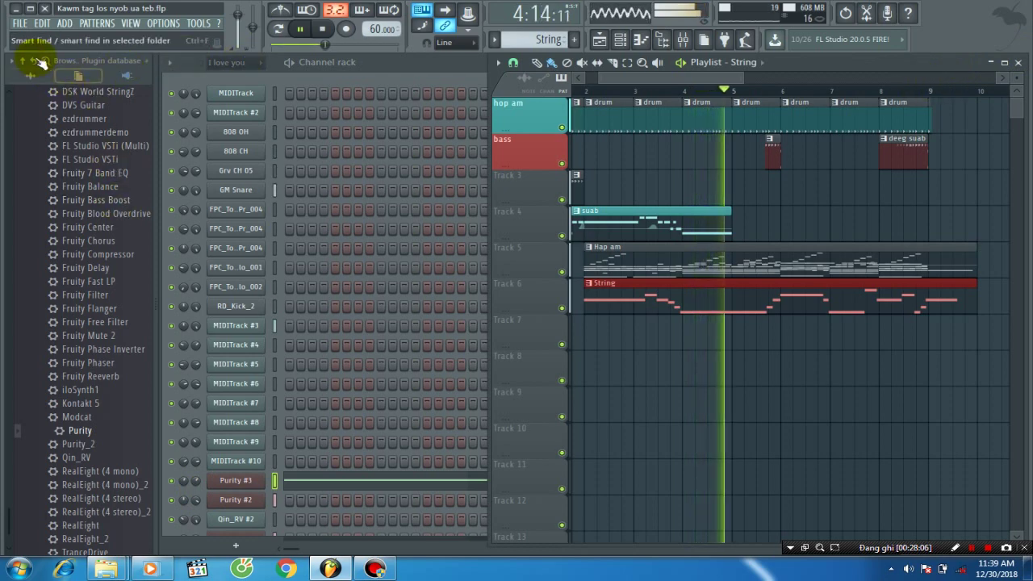
click(19, 23)
click(923, 86)
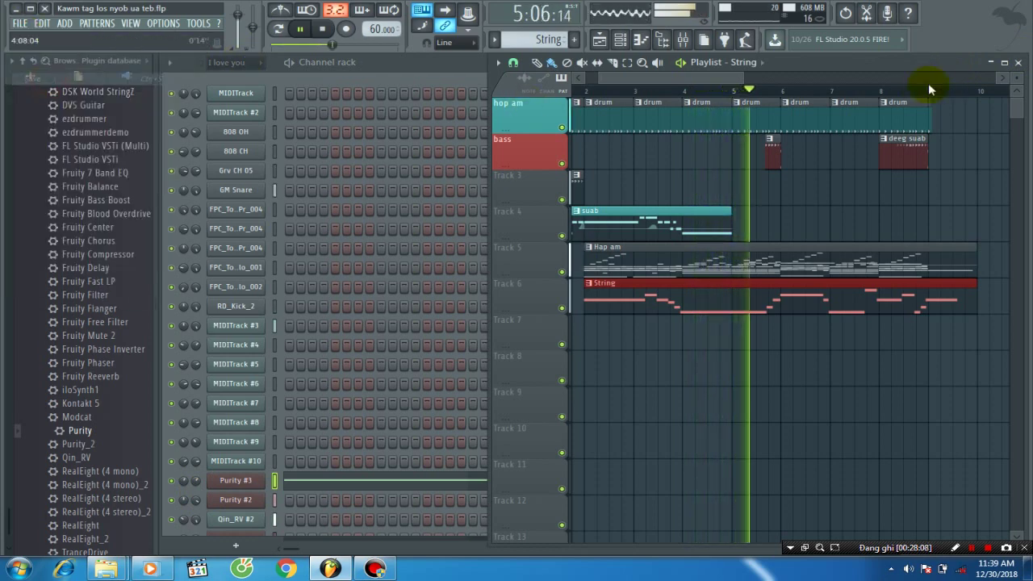
Listen to the rest of the arrangement with all playlist clips from bar 1 in view, then stop playback.
drag(684, 82, 727, 84)
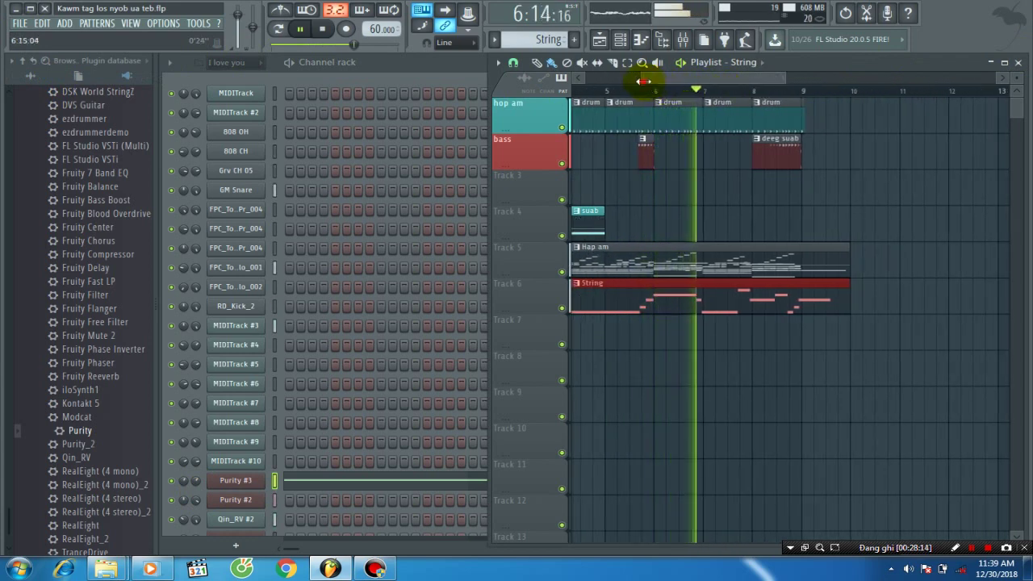
drag(646, 78, 581, 86)
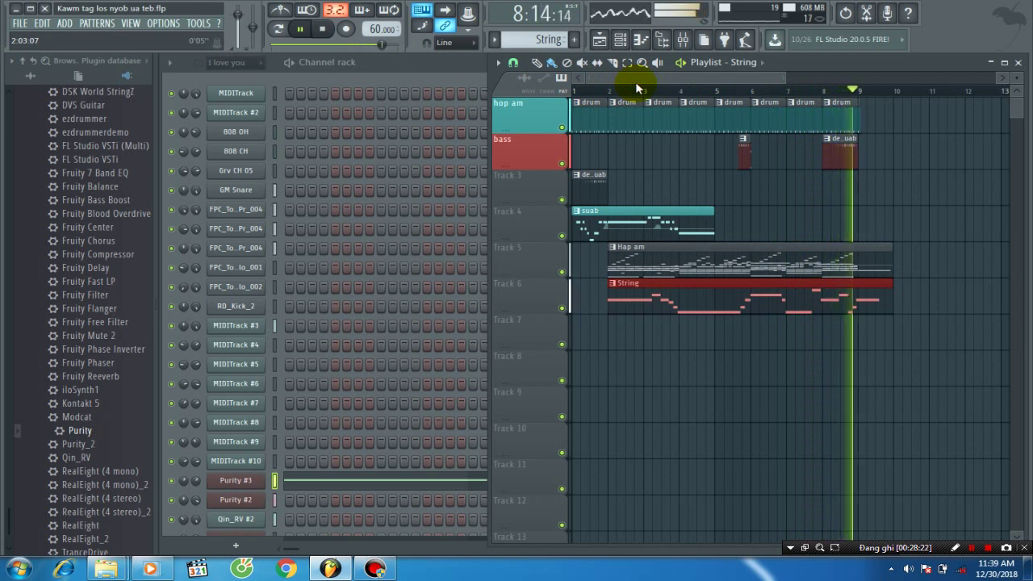
key(space)
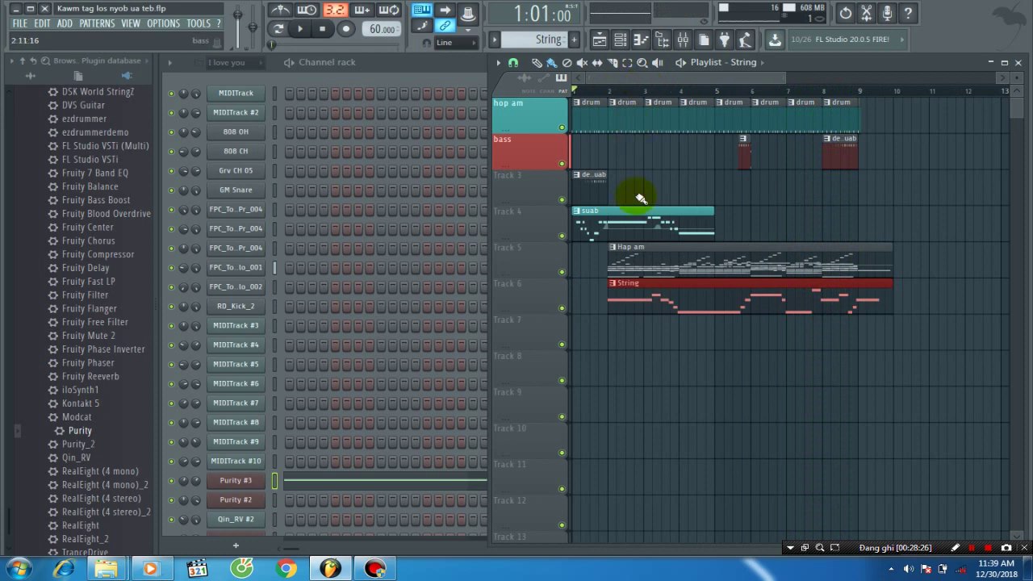
Select the Hap am pattern and open the Qin_RV #2 channel's notes in the piano roll.
click(684, 276)
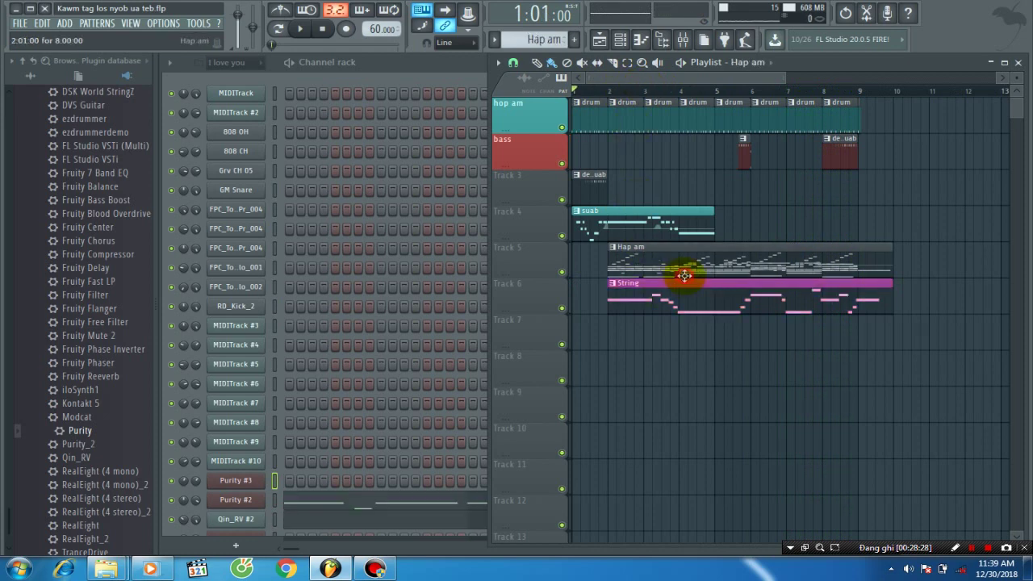
click(438, 526)
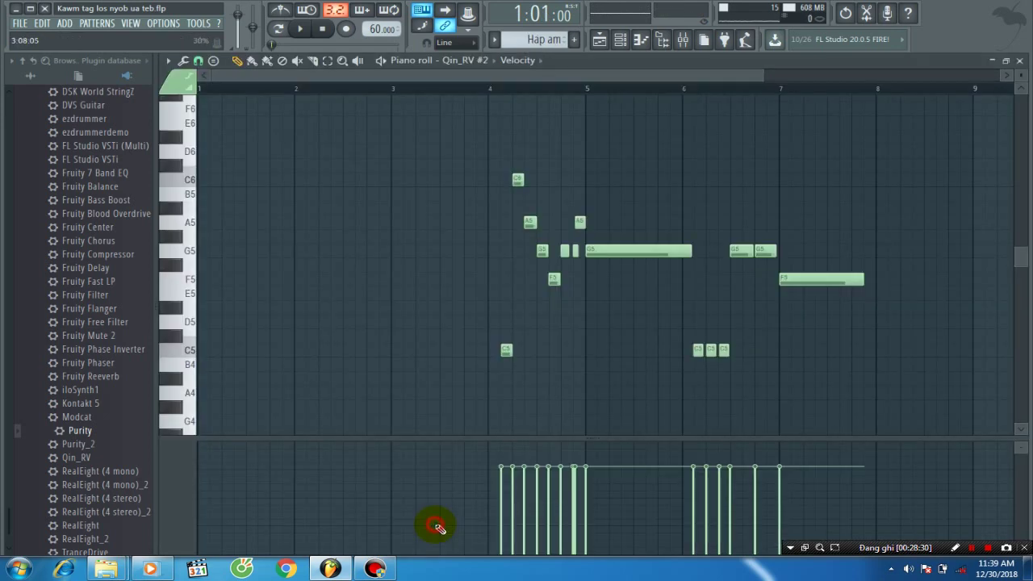
Check the Qin_RV #2 notes in the Hap am pattern and play the arrangement briefly from the end of bar 1.
click(1020, 62)
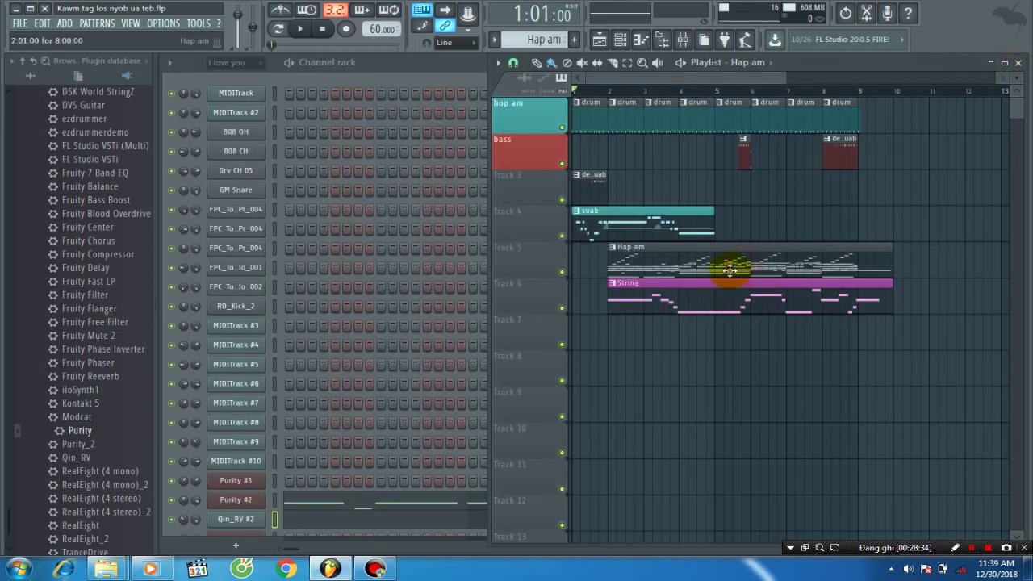
scroll(400, 521, down, 3)
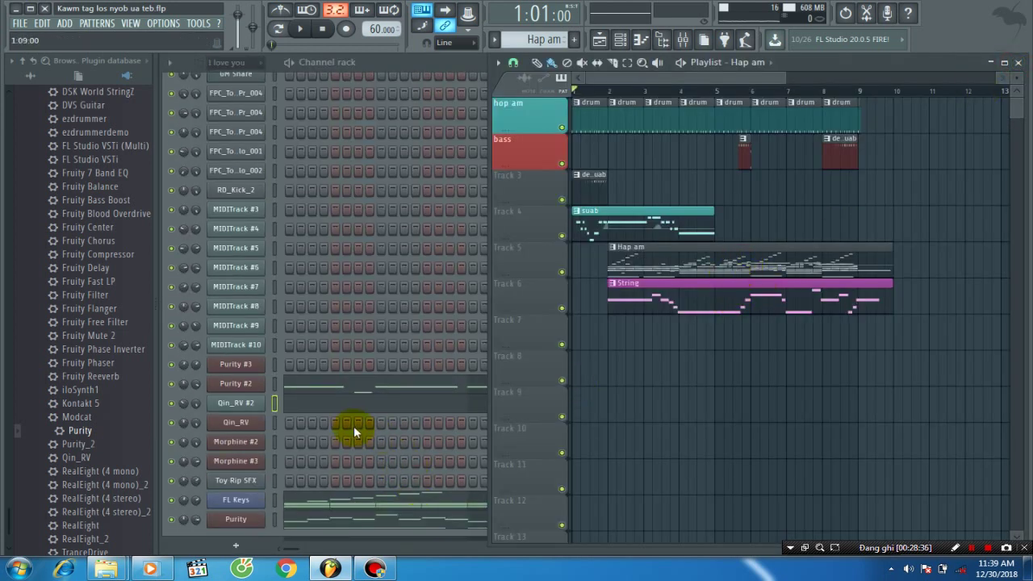
click(301, 405)
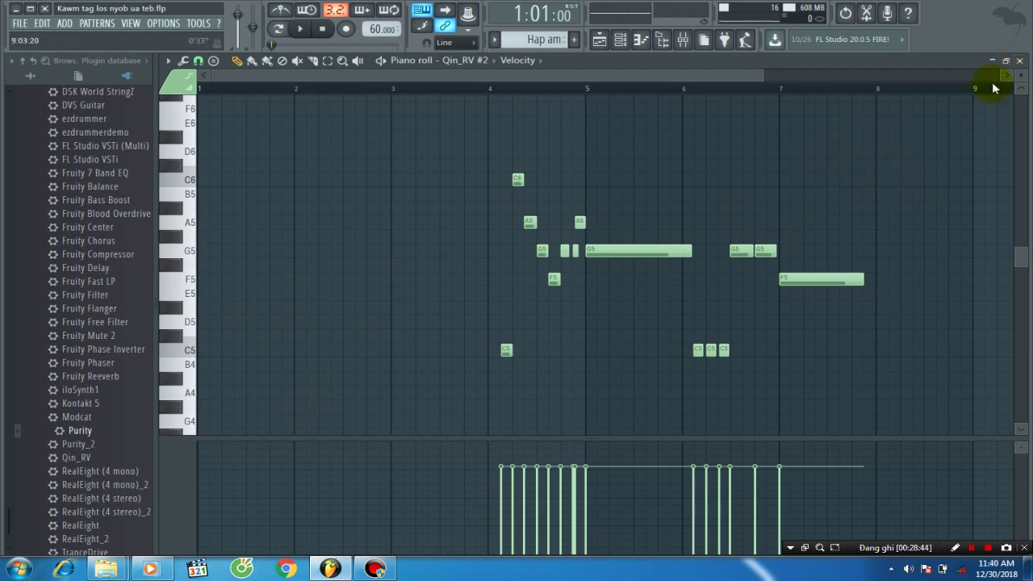
click(1020, 62)
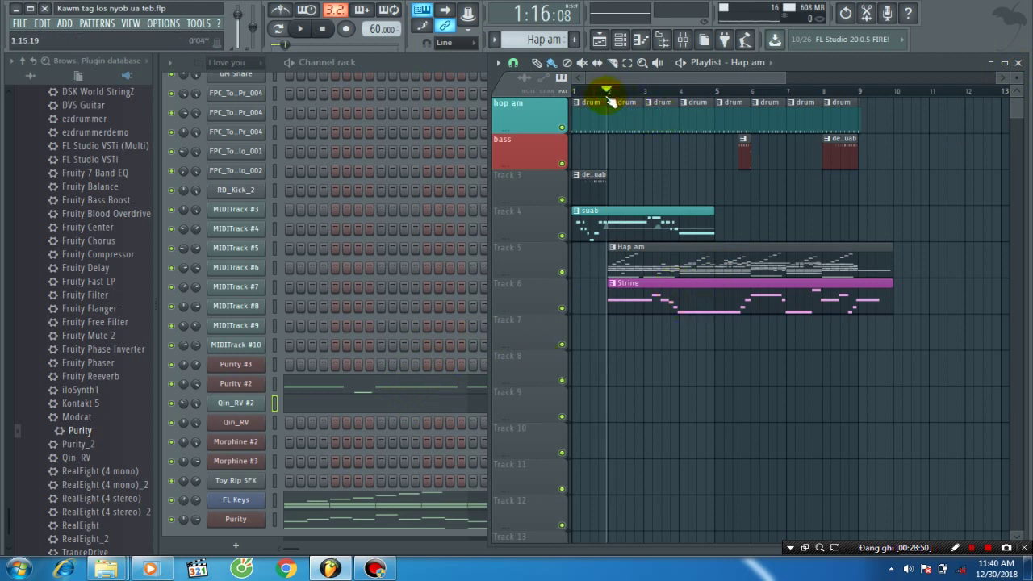
key(space)
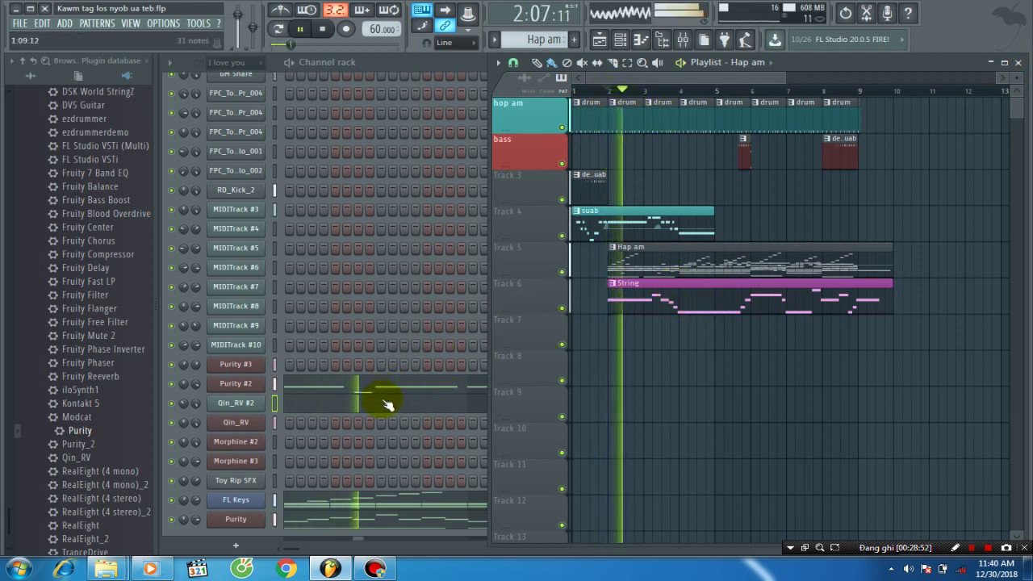
key(space)
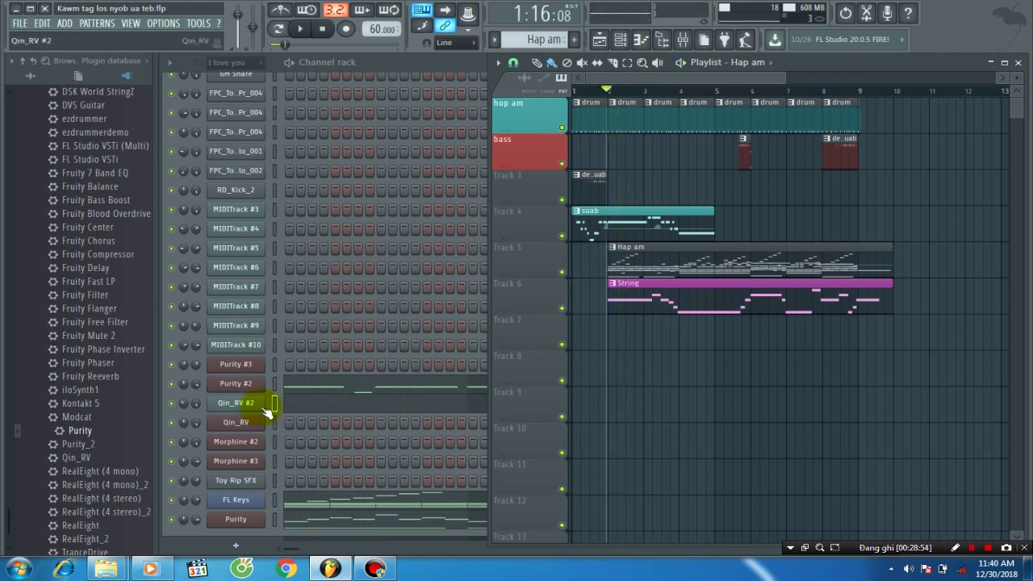
Copy the Qin_RV #2 notes from the Hap am pattern and paste them into the same channel of the suab pattern.
right_click(268, 403)
click(395, 420)
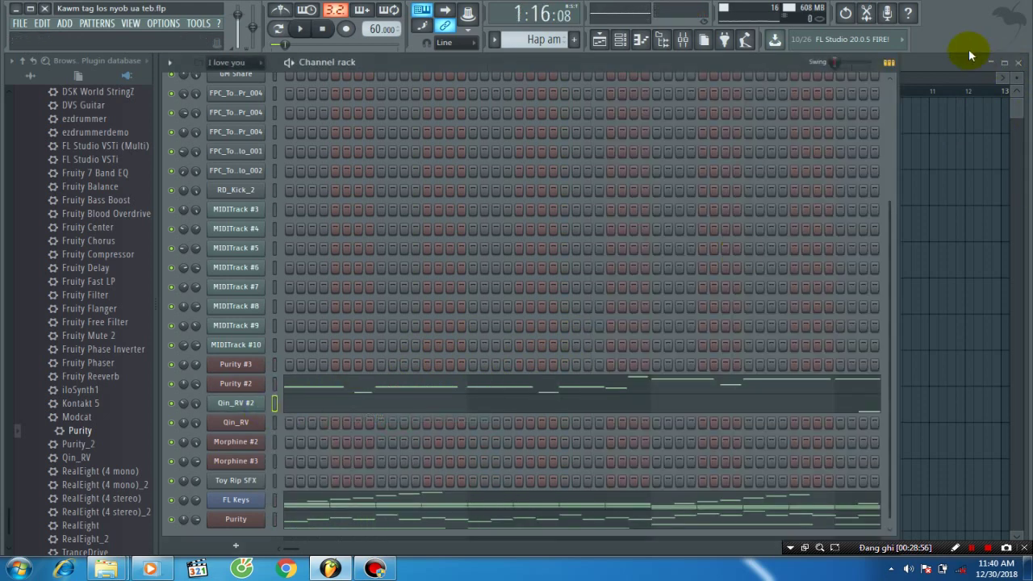
click(949, 71)
click(680, 229)
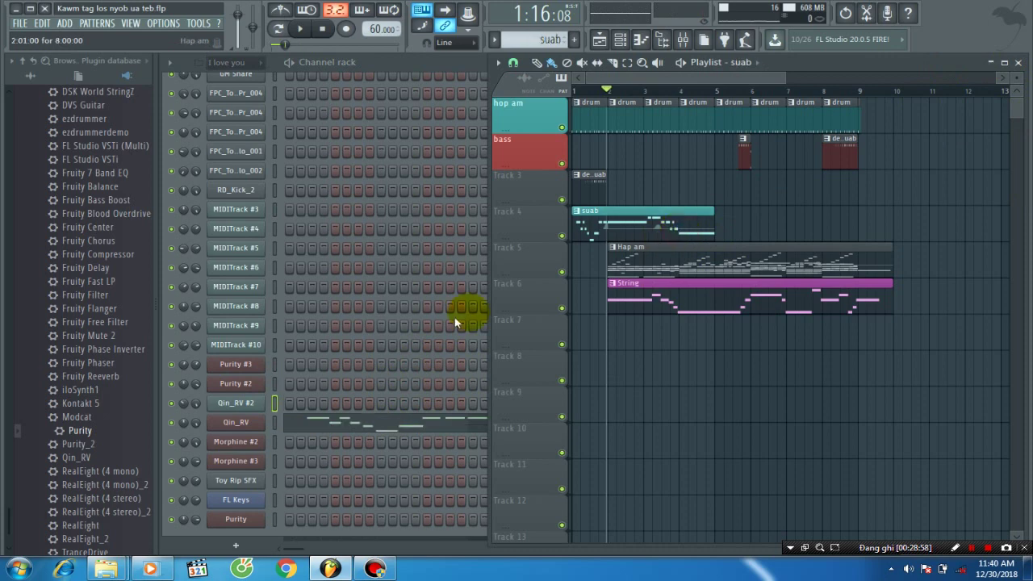
right_click(227, 407)
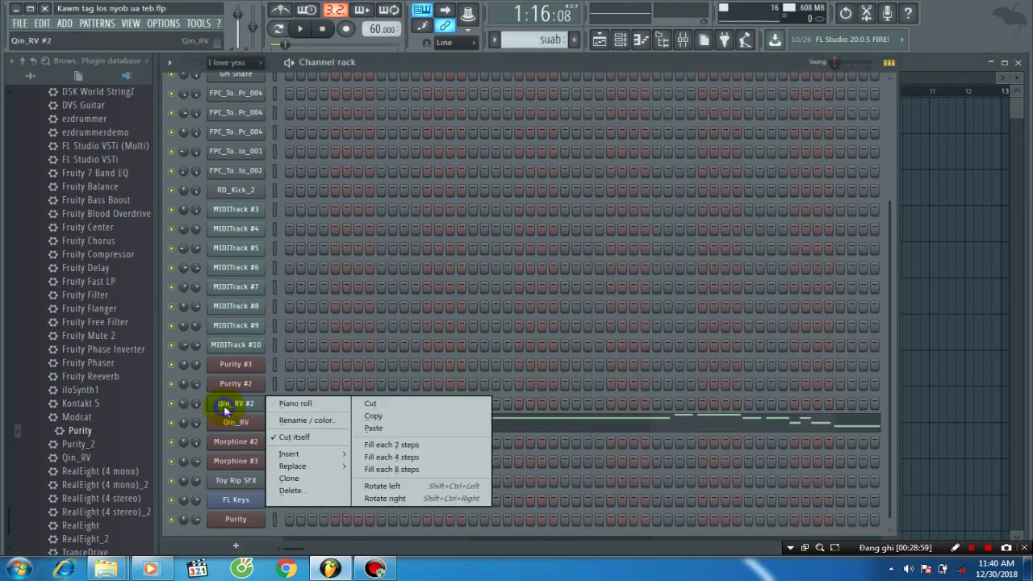
click(374, 429)
click(950, 58)
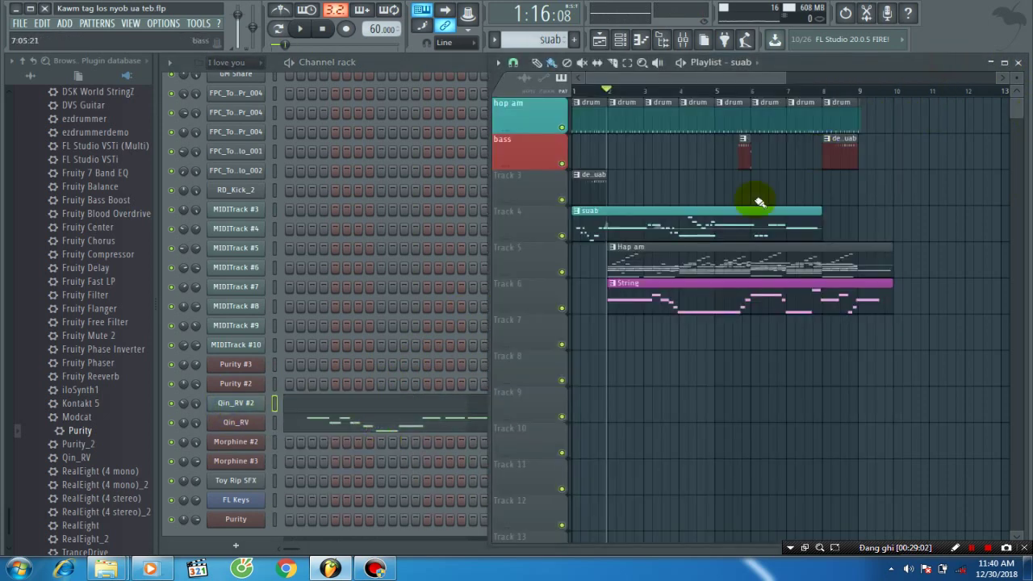
Delete all the Qin_RV #2 notes from the Hap am pattern and close its piano roll.
click(715, 263)
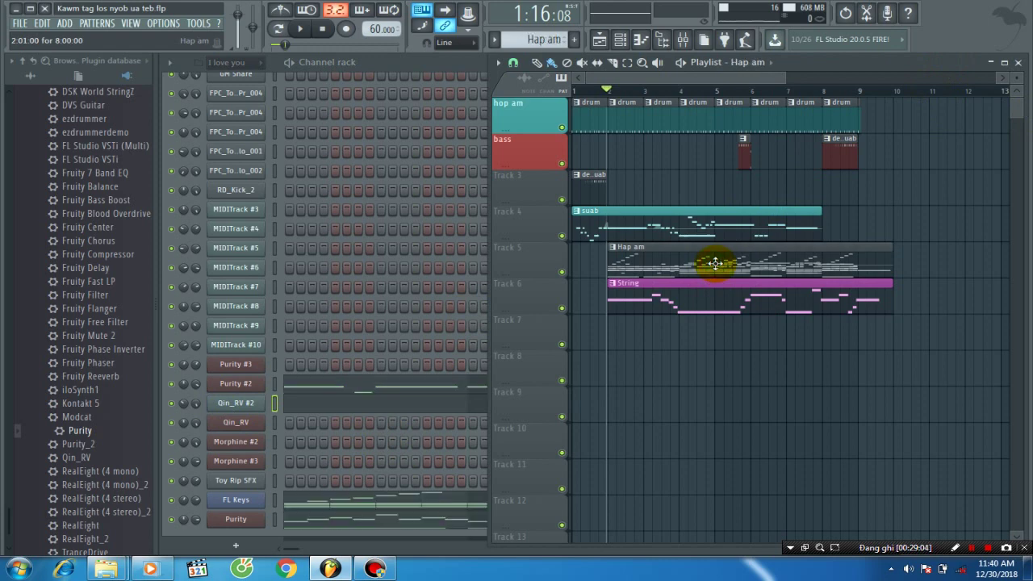
click(434, 404)
drag(875, 117, 500, 356)
key(Delete)
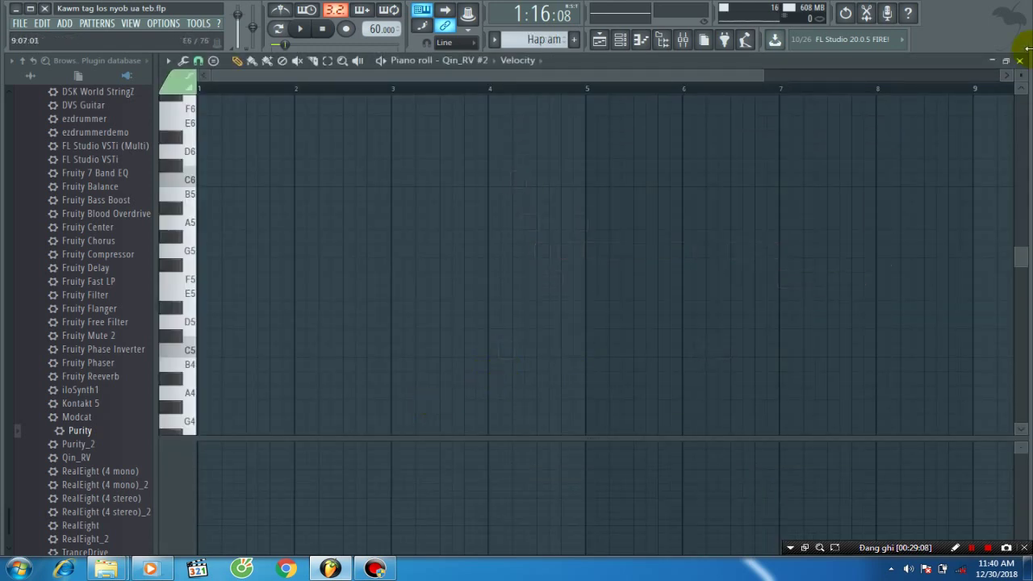
click(1020, 62)
Play the arrangement from around bar 2 to bar 5, saving the project during playback.
key(space)
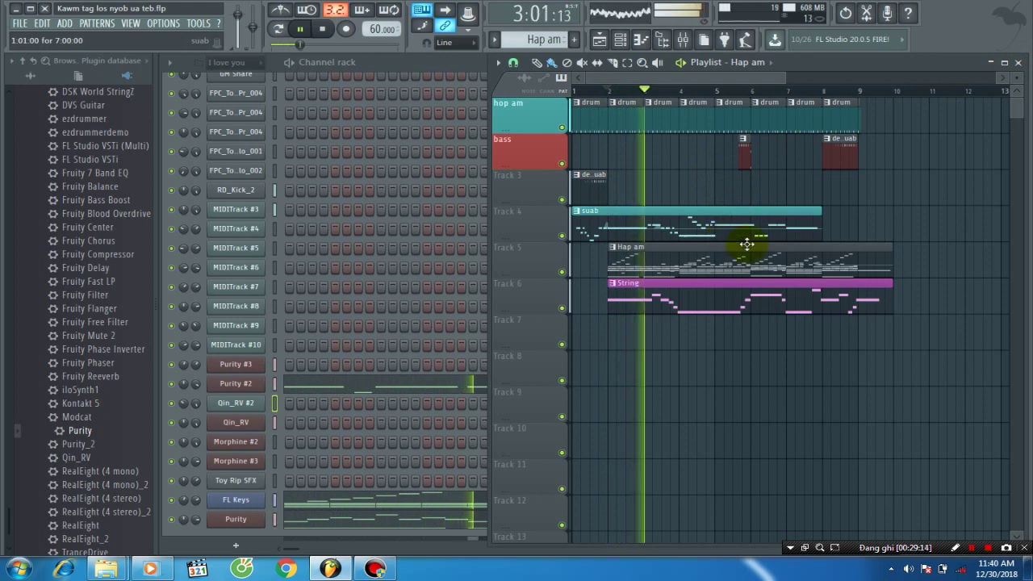
click(16, 23)
click(42, 120)
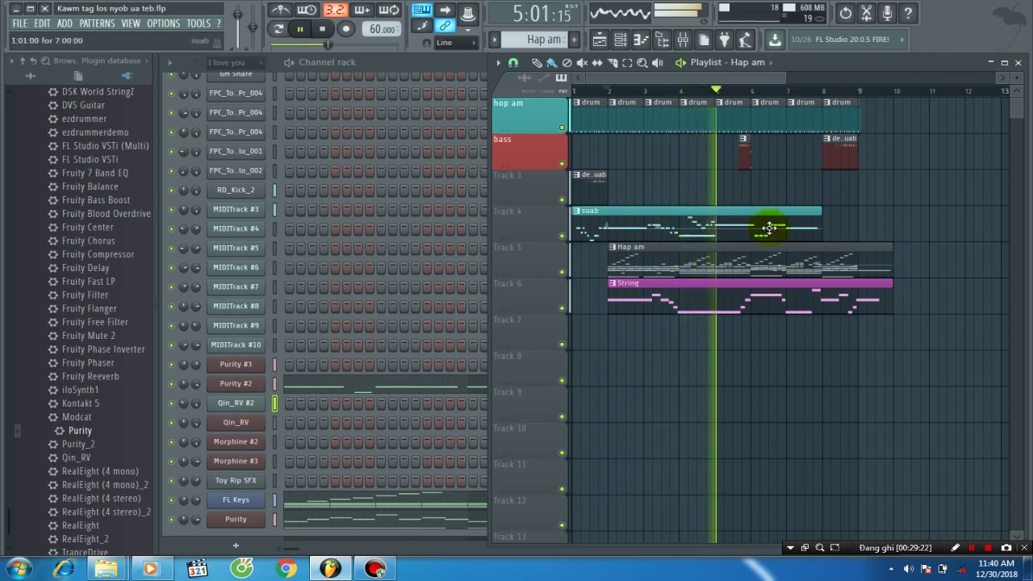
key(space)
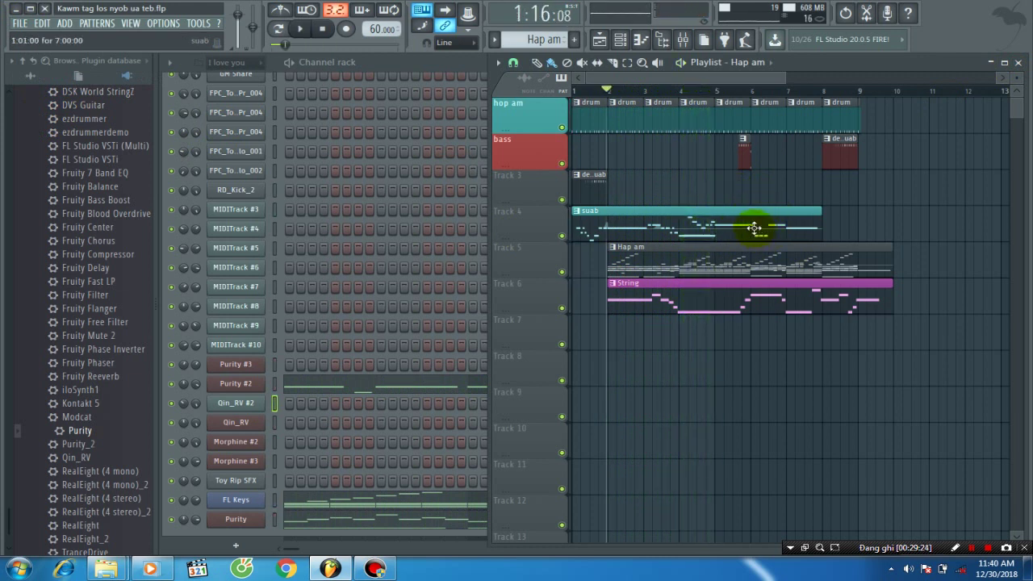
Shift all Qin_RV #2 notes in the suab pattern one bar later, so they start in bar 5.
click(753, 228)
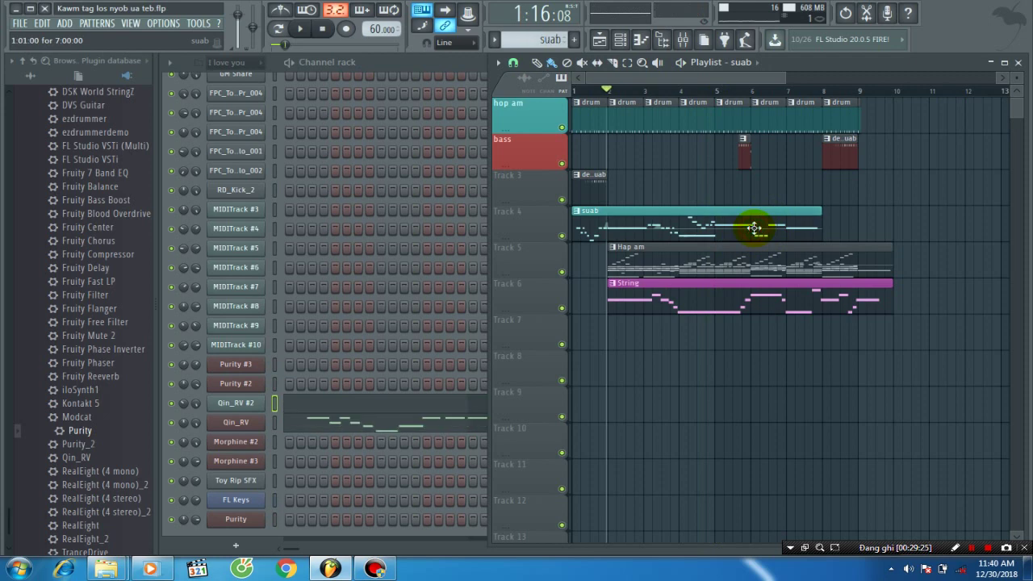
click(395, 413)
key(ctrl+a)
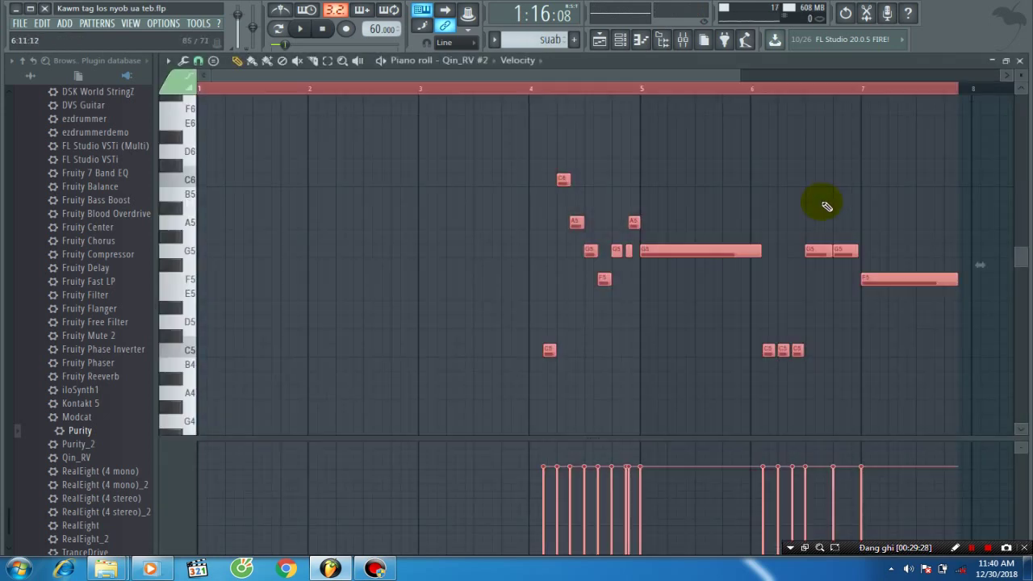
drag(660, 254, 771, 256)
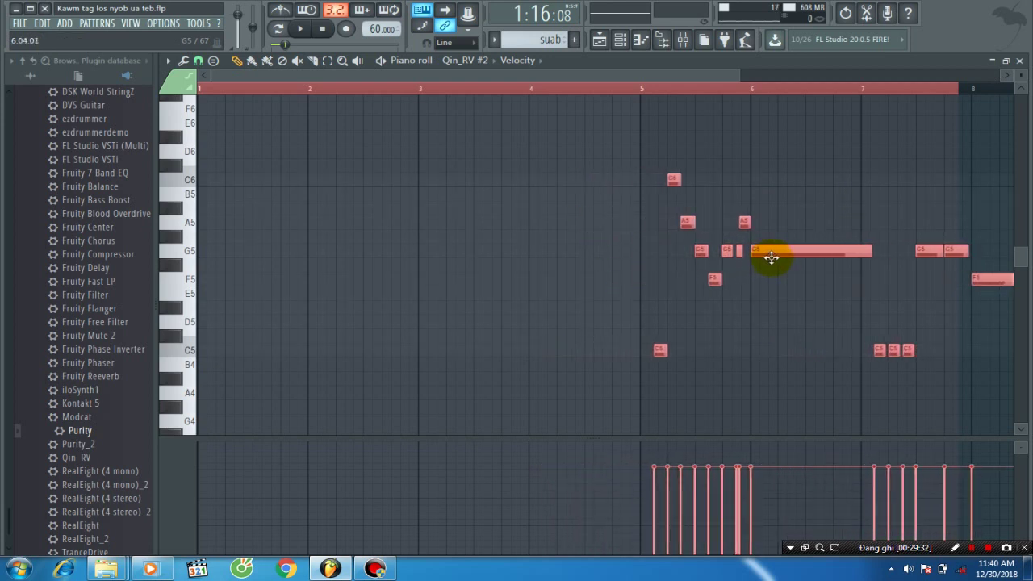
Play back the shifted Qin_RV #2 notes against the arrangement with bars 4 to 6 enlarged, then return to the playlist.
key(space)
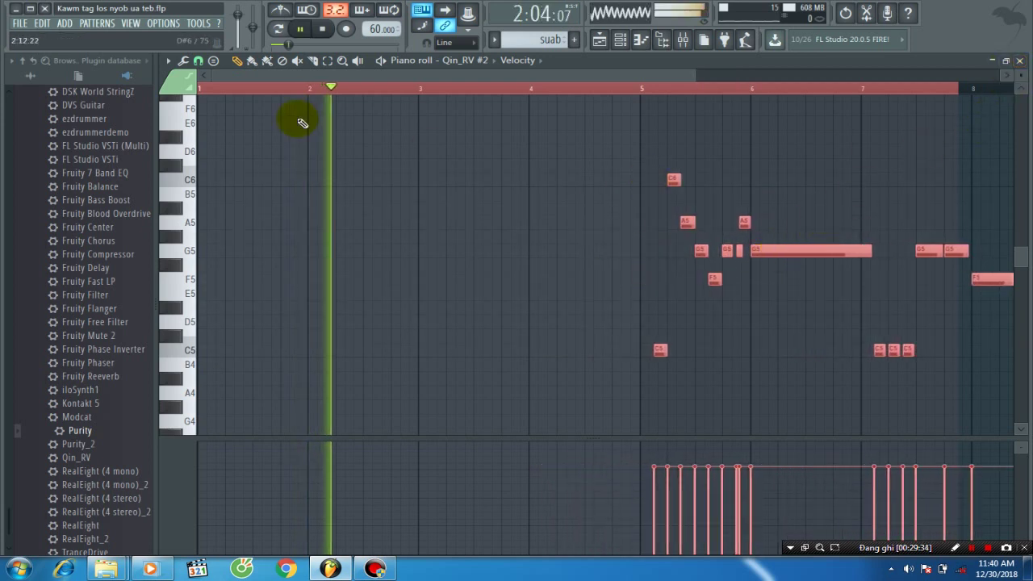
mouse_move(350, 87)
mouse_down()
mouse_move(561, 87)
mouse_move(538, 92)
mouse_move(543, 99)
mouse_move(583, 83)
mouse_move(456, 95)
mouse_move(462, 84)
mouse_move(343, 84)
mouse_up()
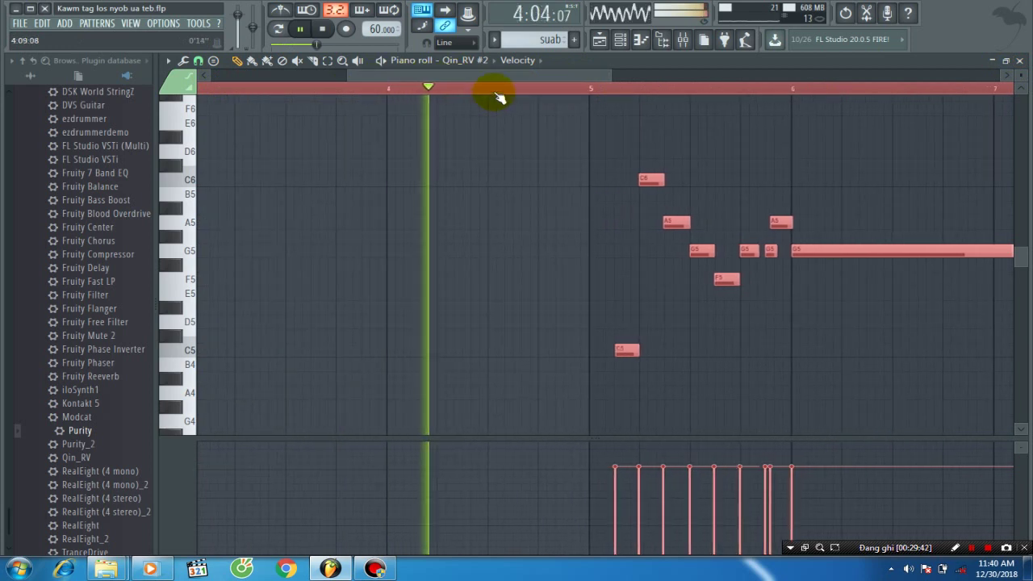
drag(491, 83, 541, 82)
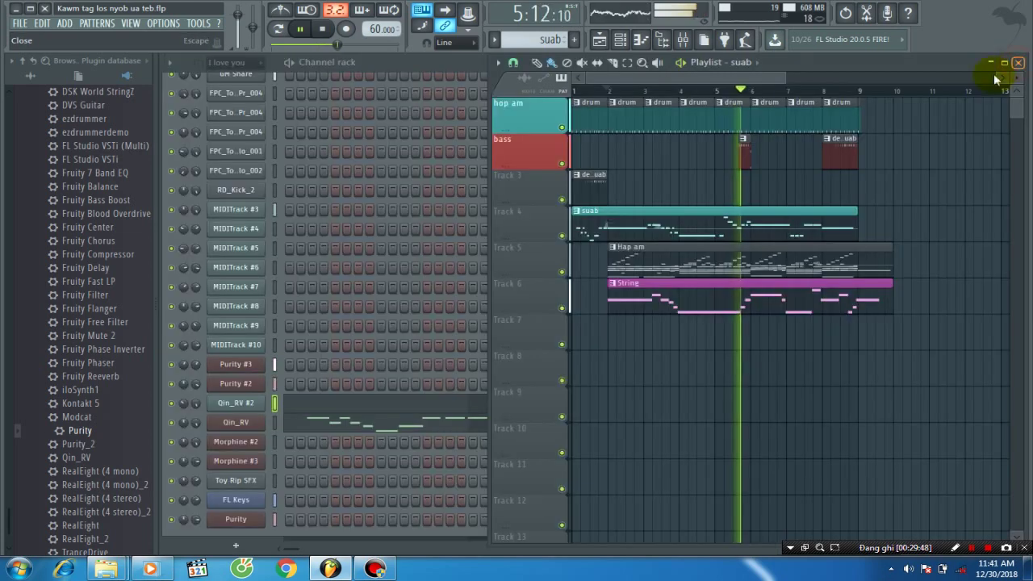
key(F7)
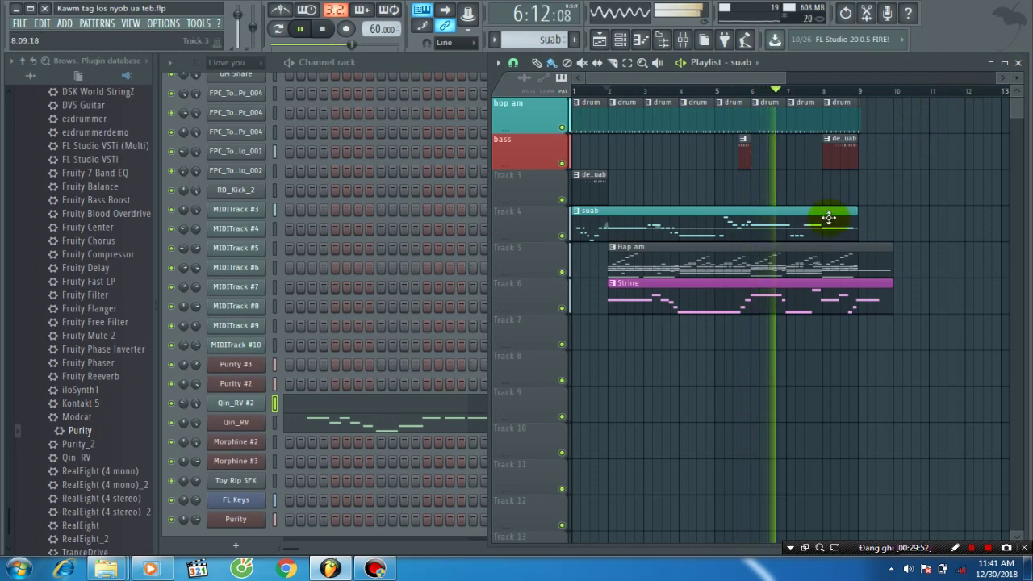
Add an F4, A4 and C5 chord at bar 8 of the Hap am FL Keys part, extended almost to bar 9.
click(798, 260)
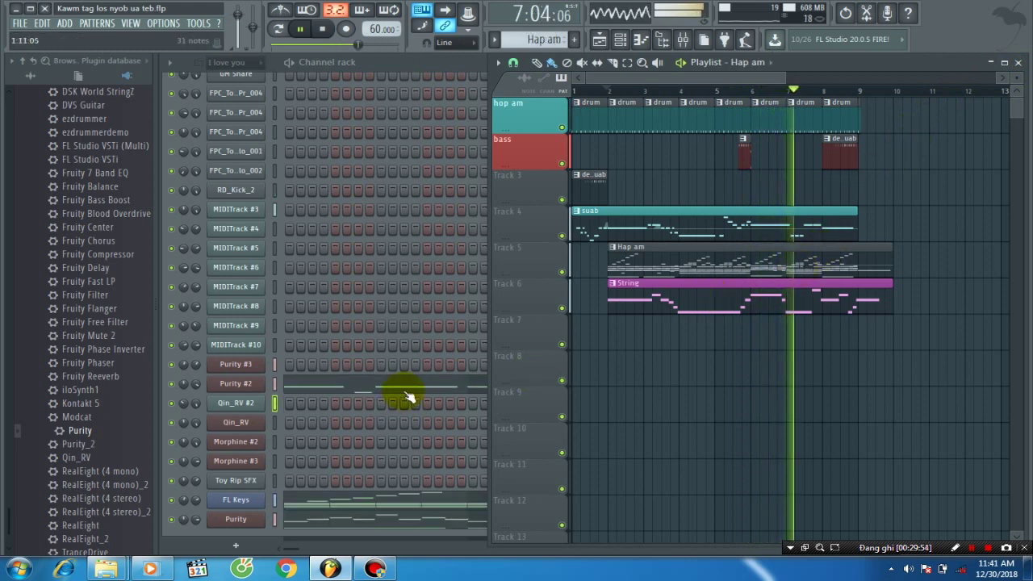
click(410, 498)
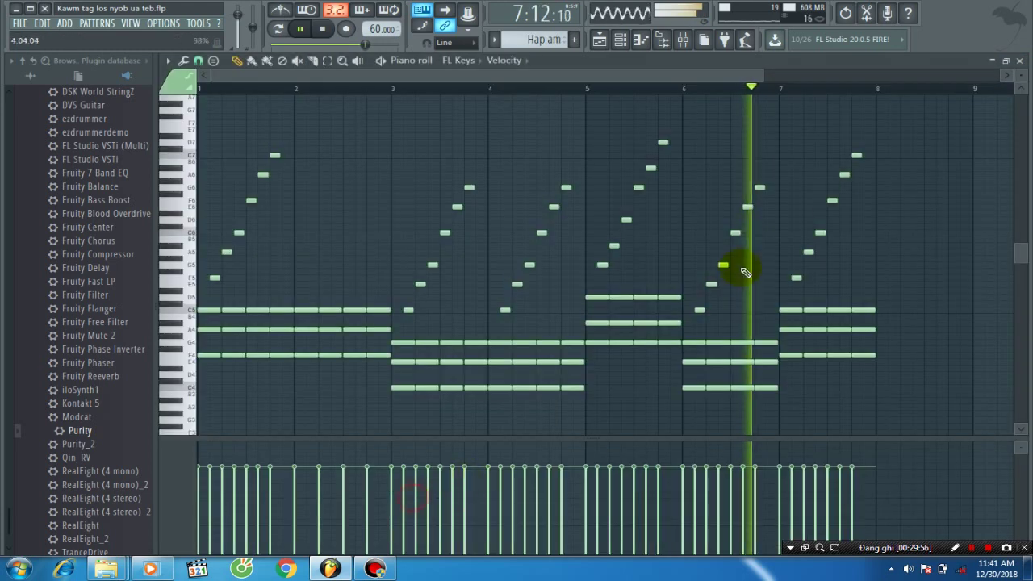
drag(888, 282, 886, 339)
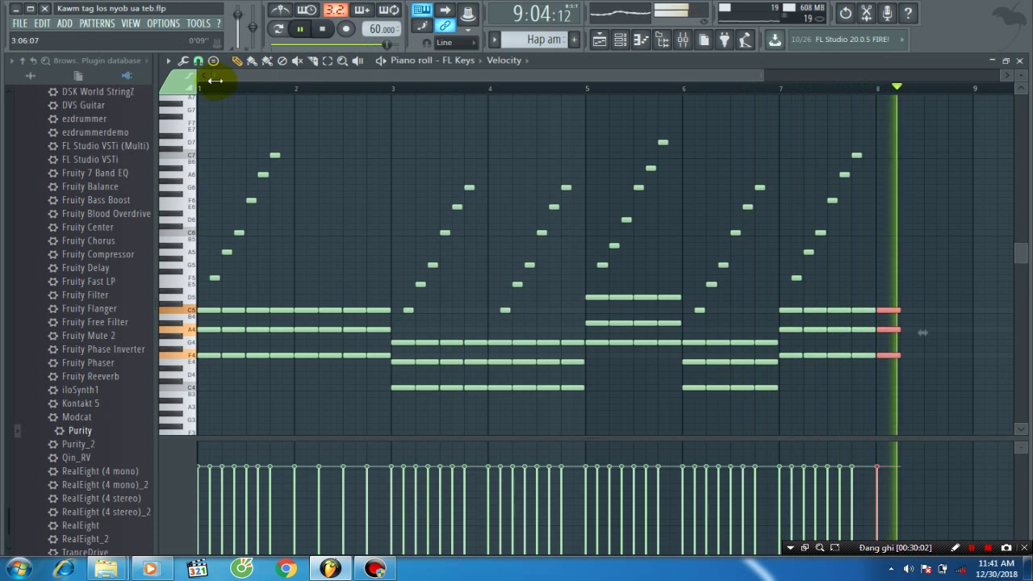
drag(215, 79, 660, 102)
key(space)
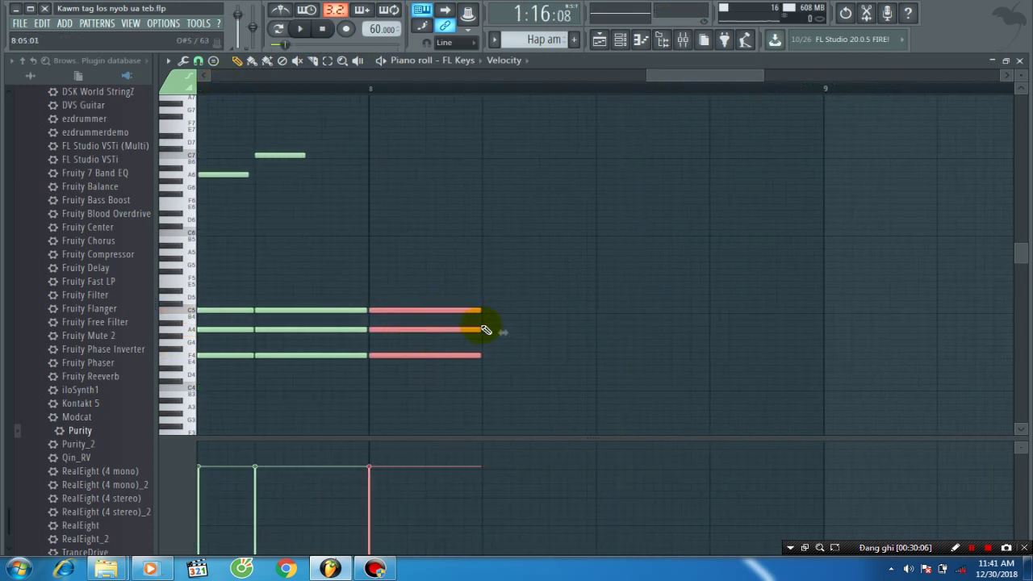
drag(481, 334, 789, 350)
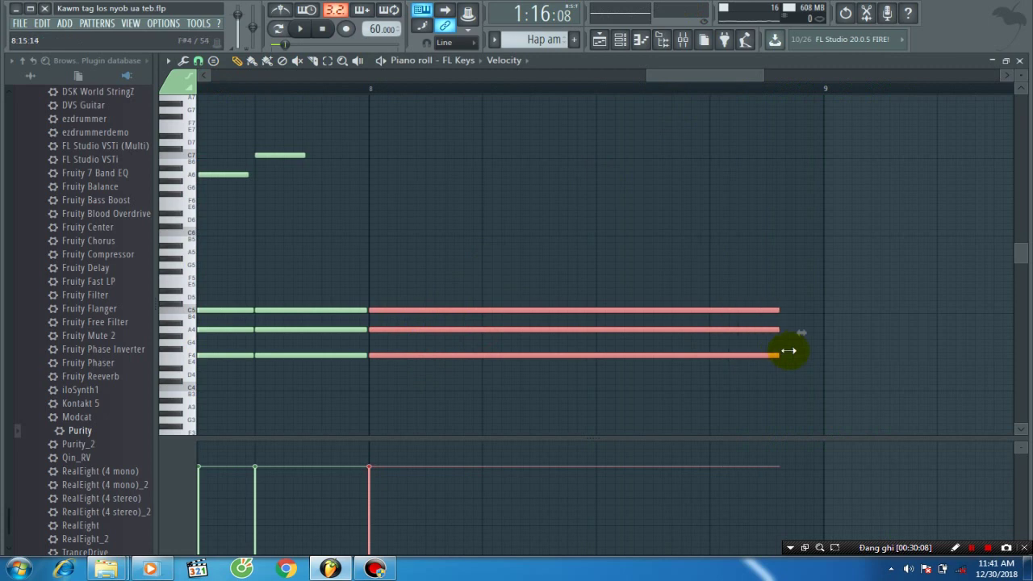
click(717, 229)
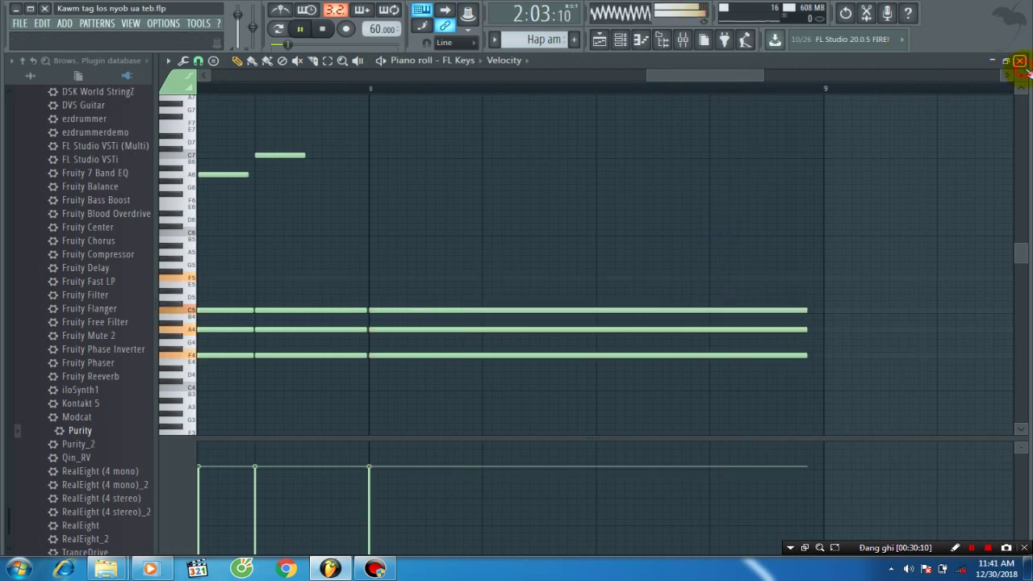
click(1021, 62)
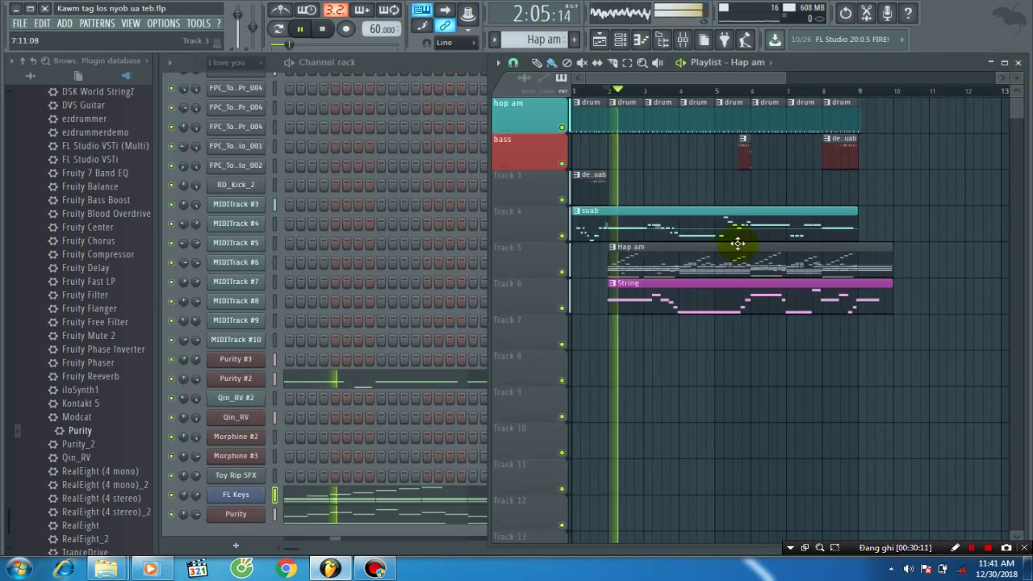
Add long F3, F4, A4, C5 and F5 notes at bar 8 of the Purity part in the Hap am pattern.
click(361, 517)
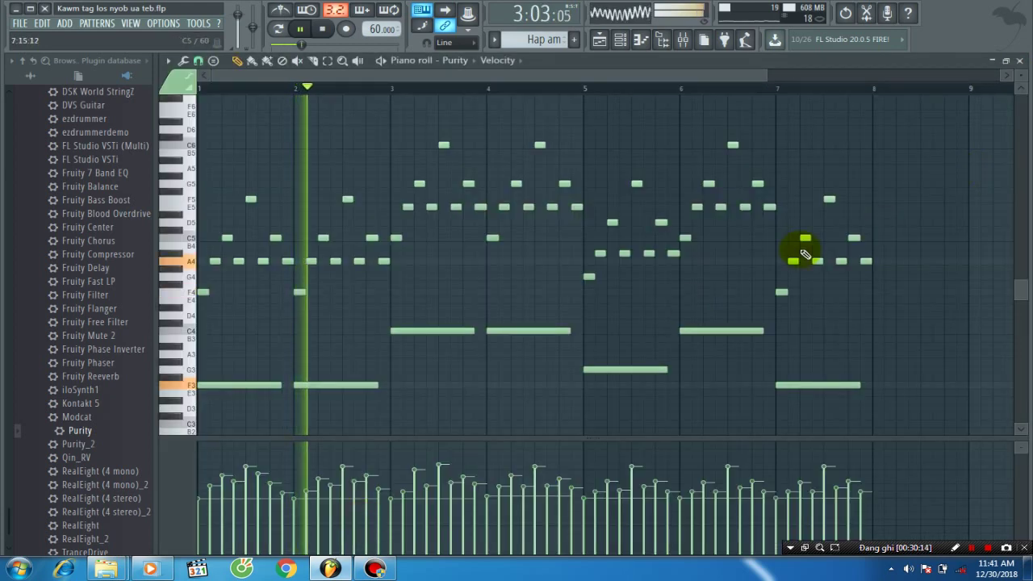
drag(210, 81, 573, 81)
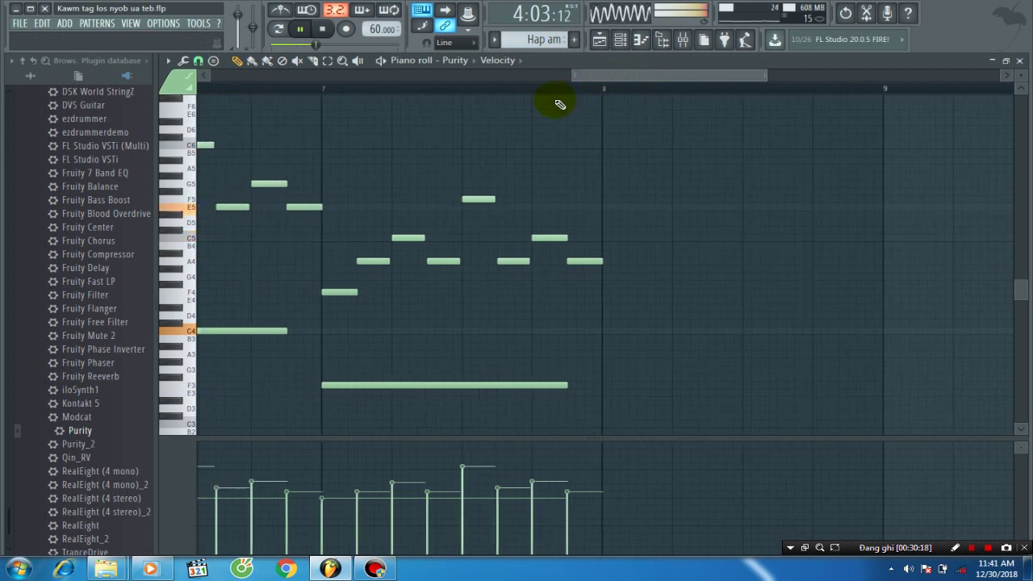
click(614, 389)
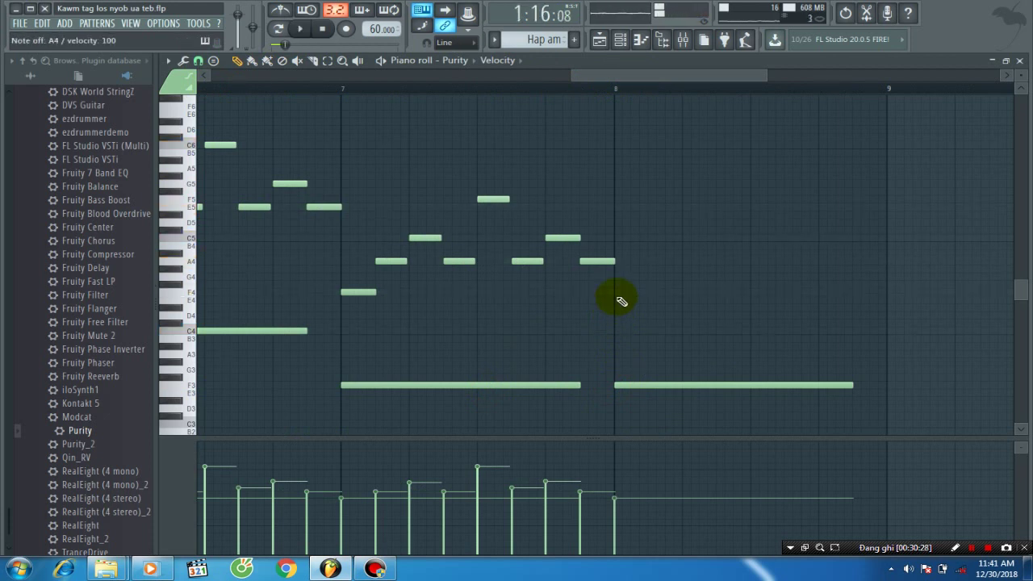
click(615, 295)
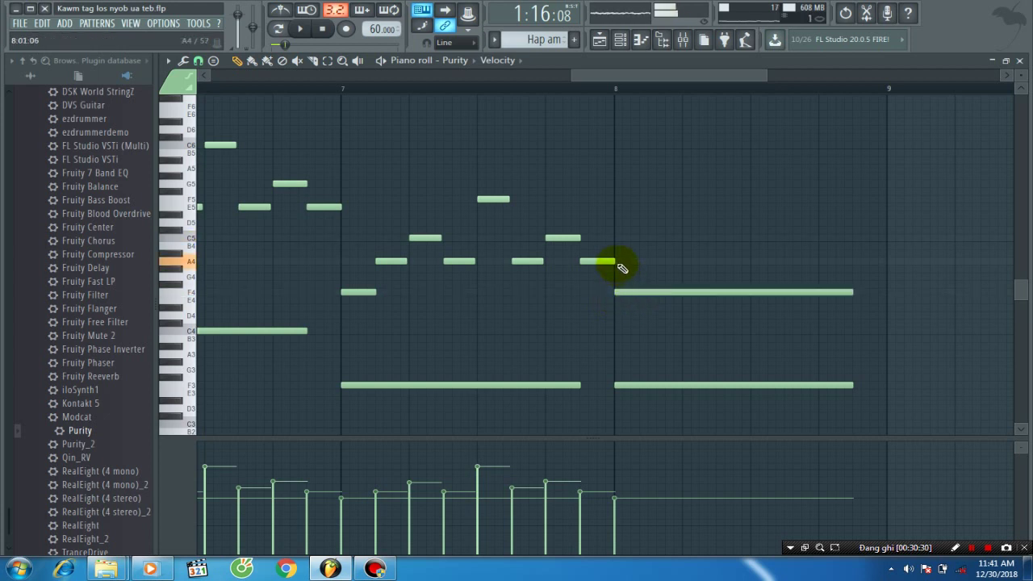
click(627, 265)
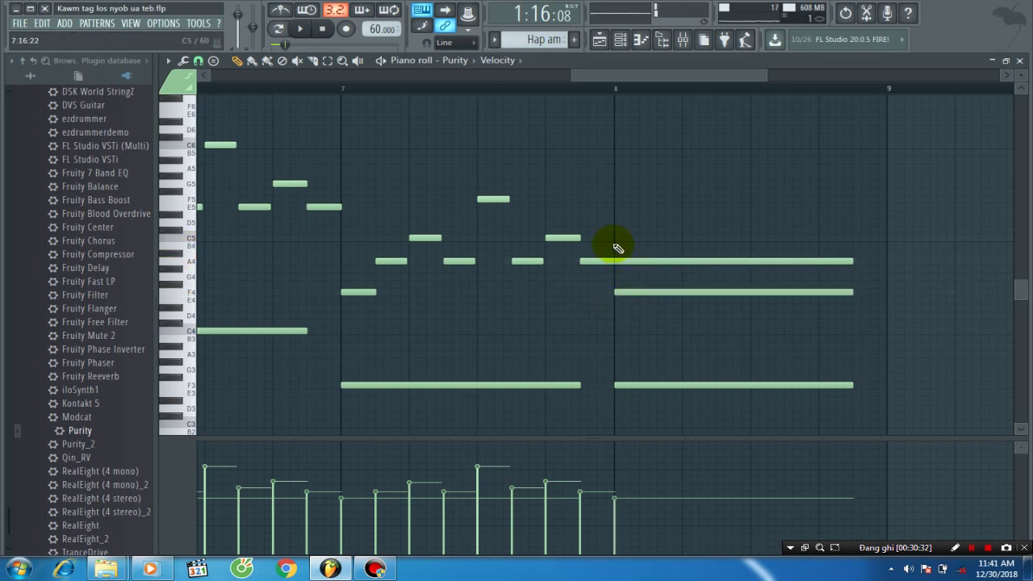
click(615, 243)
click(615, 203)
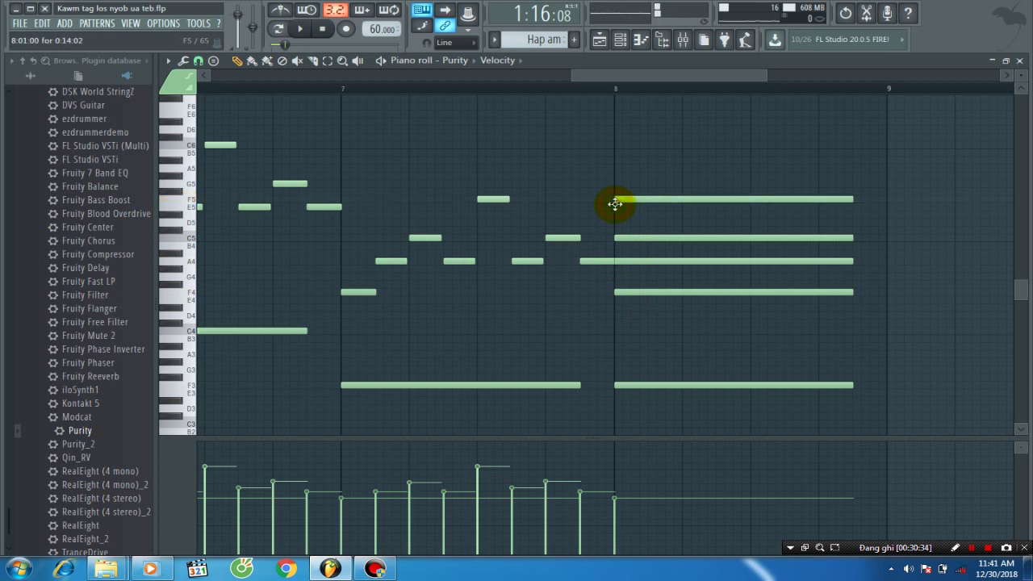
Extend the F4, A4, C5 and F5 closing notes at bar 8 of the Purity part almost to bar 9, then save the project.
key(space)
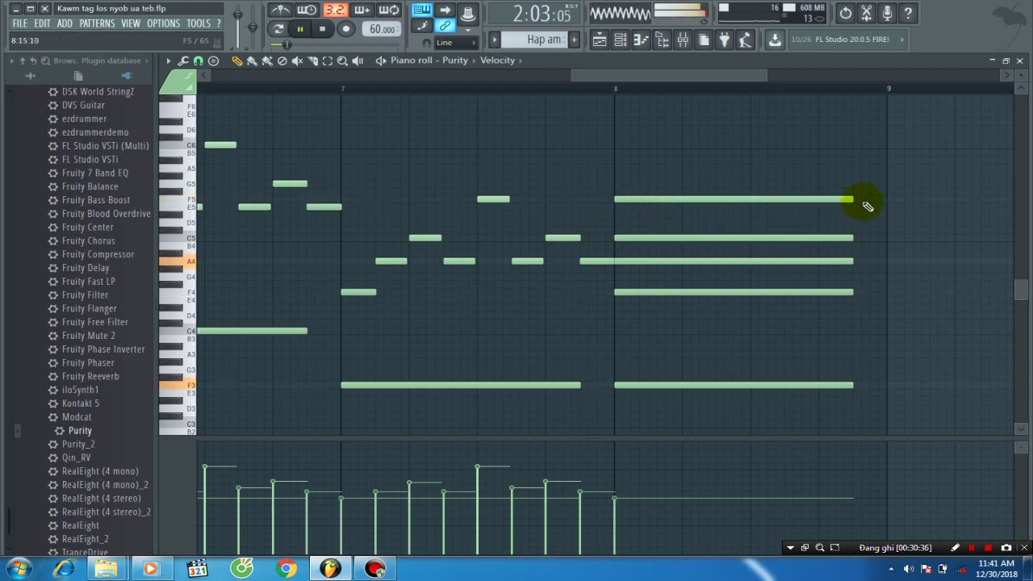
drag(873, 192, 824, 376)
drag(849, 294, 876, 302)
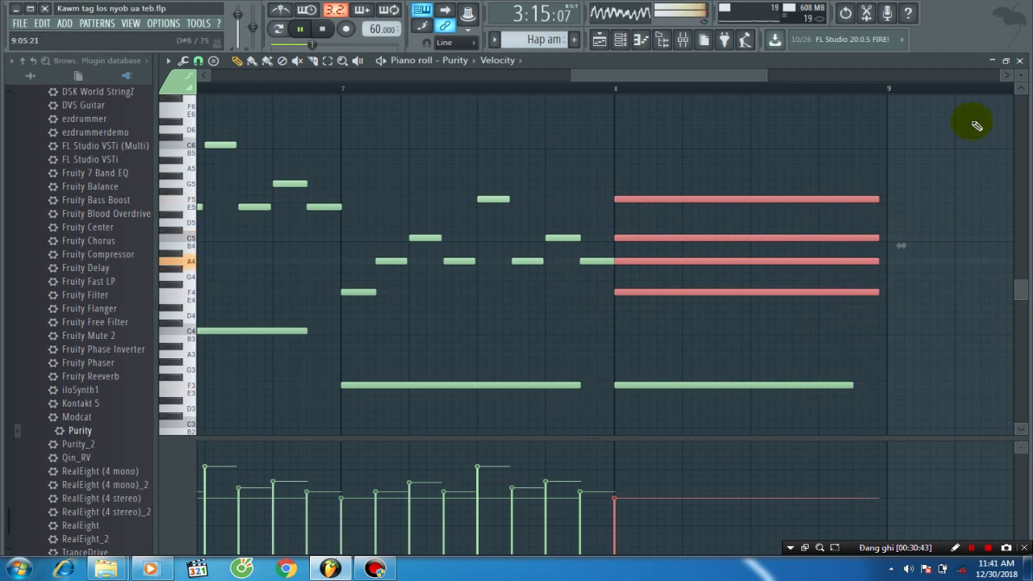
click(1019, 60)
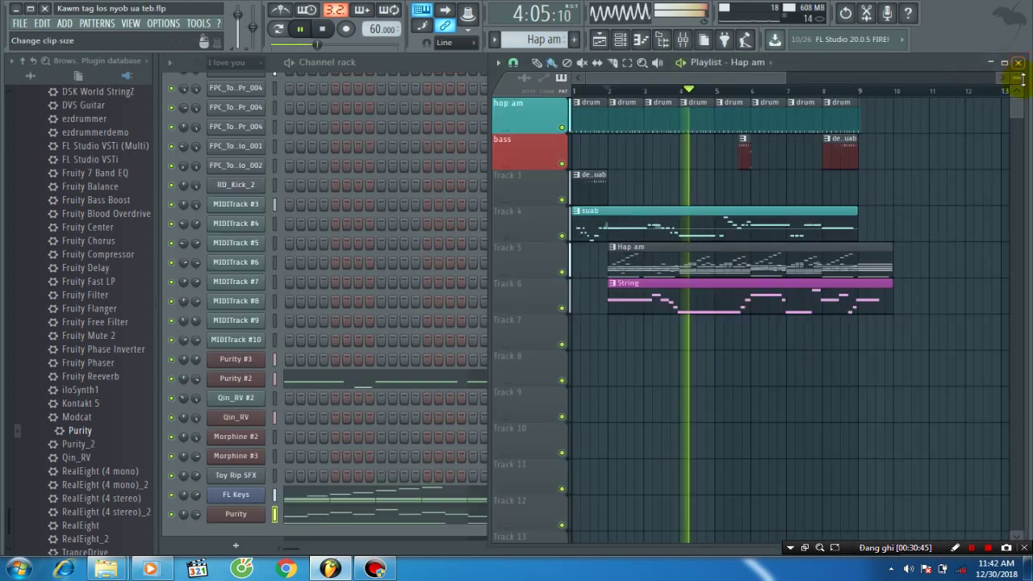
click(28, 30)
click(69, 78)
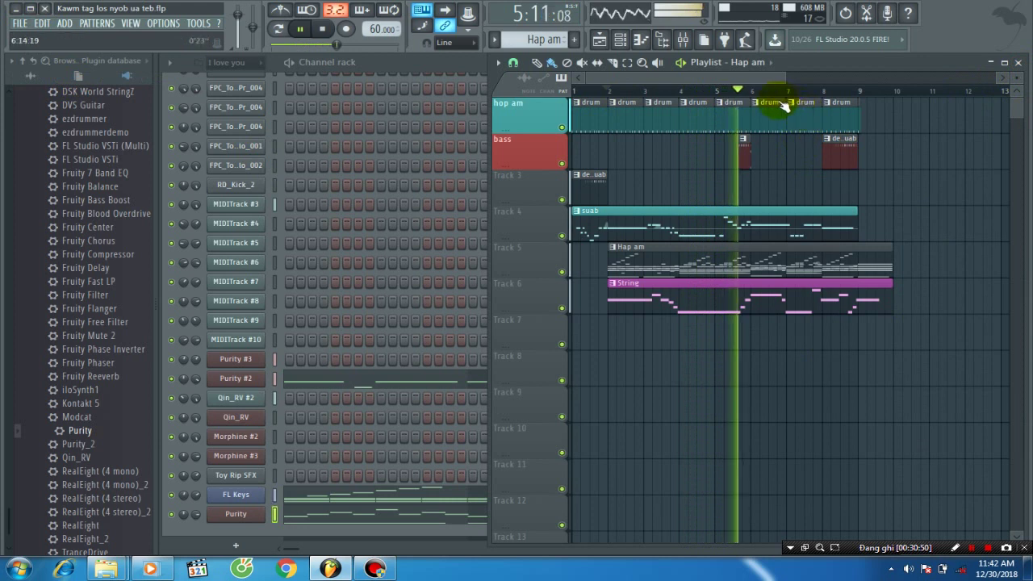
Play the arrangement through its closing bars in the playlist to check the ending chords.
click(673, 82)
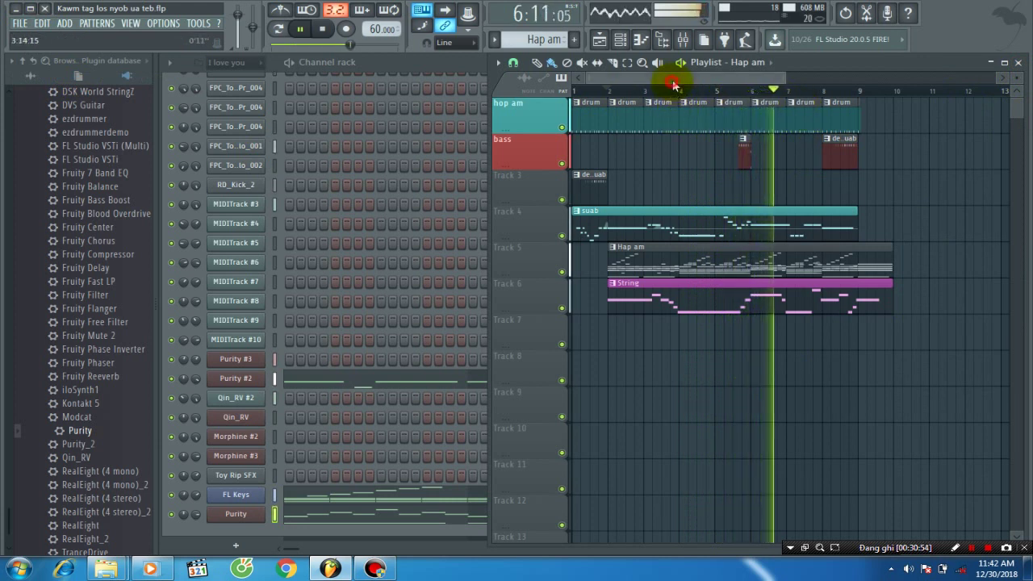
drag(673, 82, 698, 82)
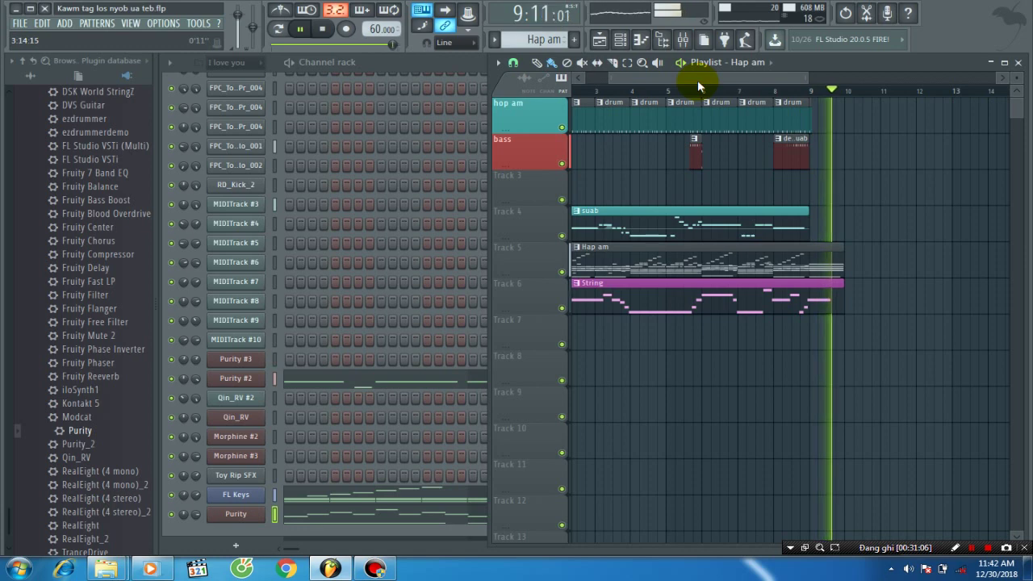
key(space)
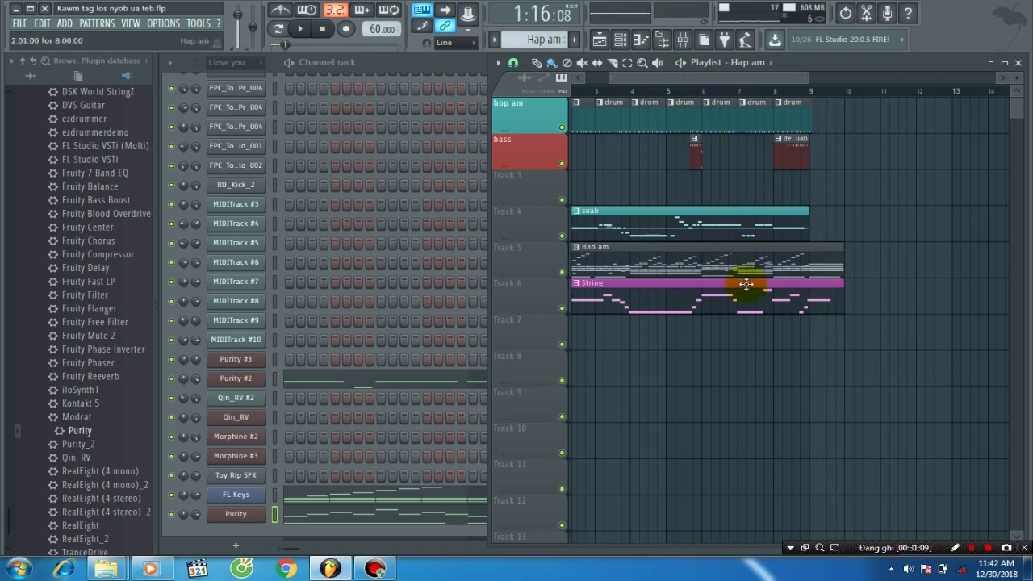
Lengthen the final F6 note of the String pattern's Purity #3 part almost to bar 9 and save the project.
key(space)
click(721, 297)
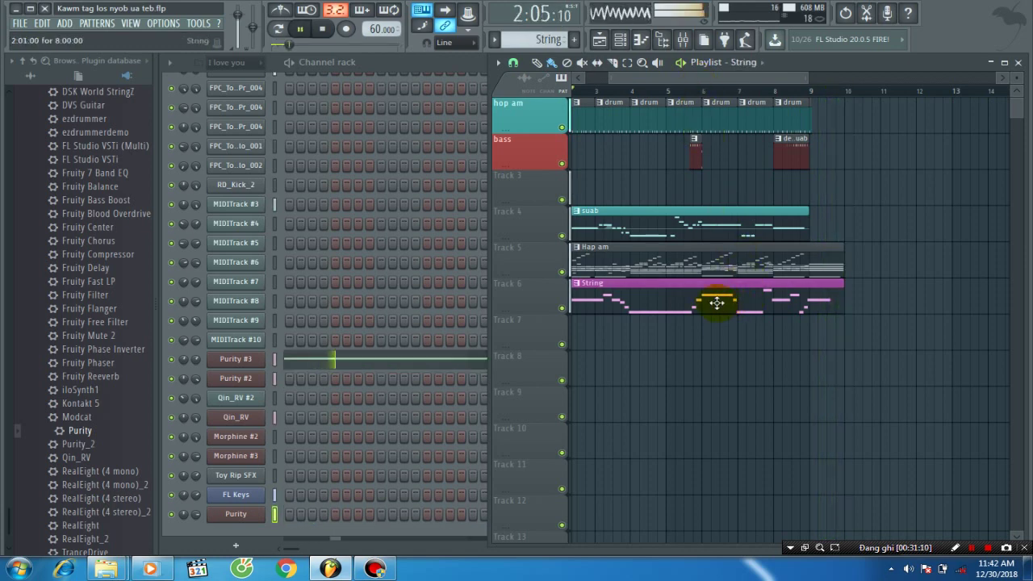
click(452, 369)
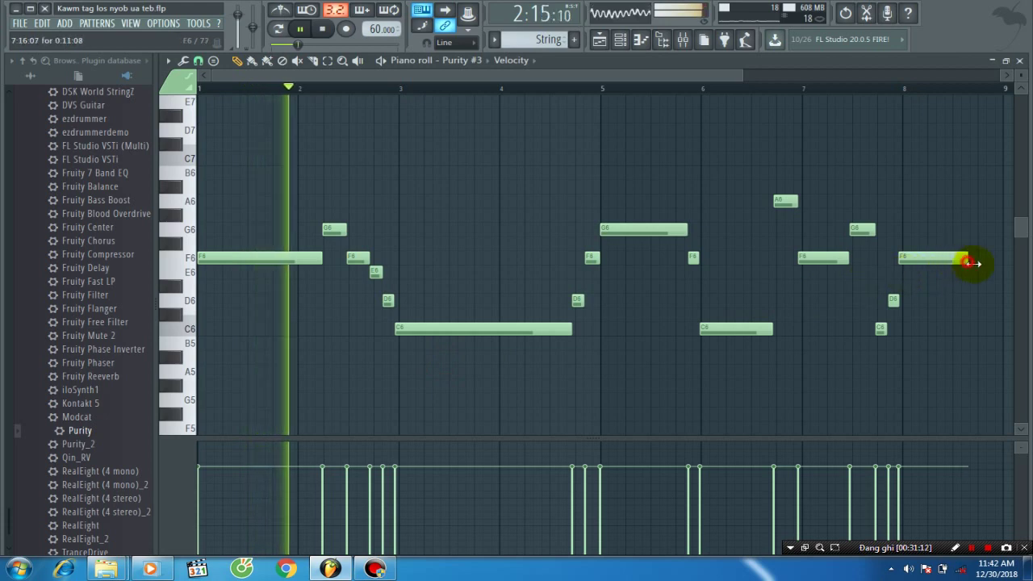
drag(968, 262, 989, 260)
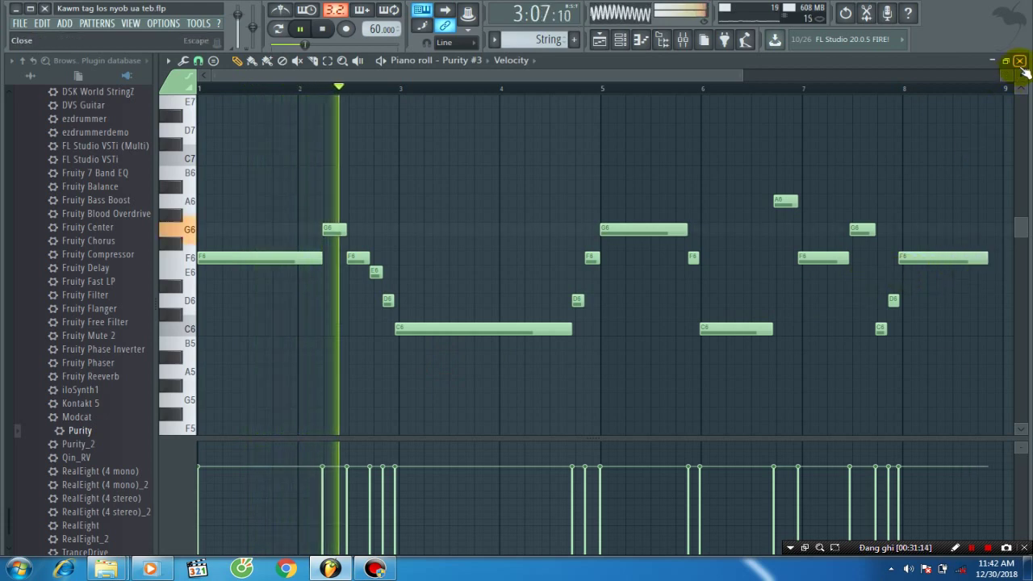
click(1020, 61)
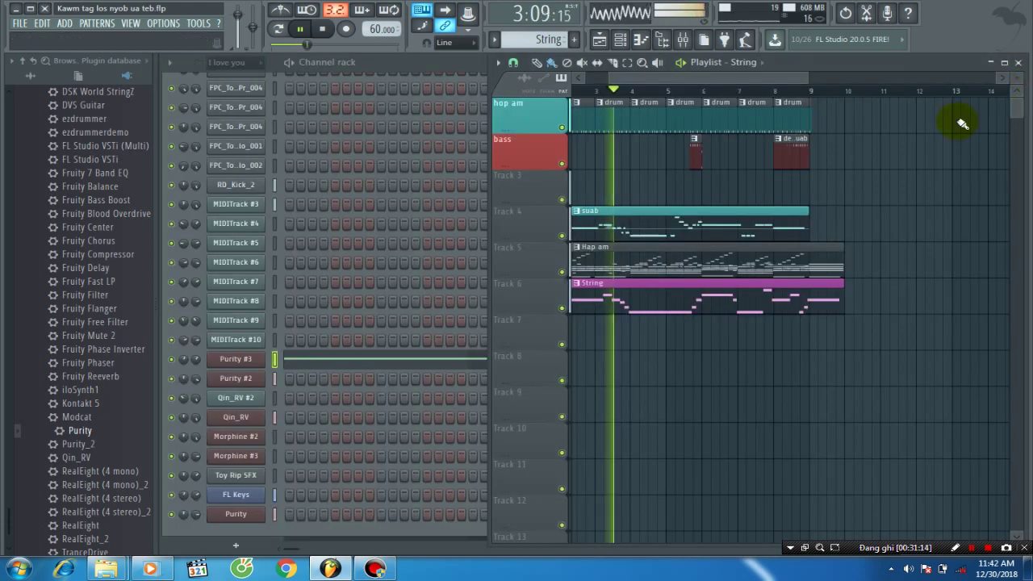
click(20, 22)
click(45, 78)
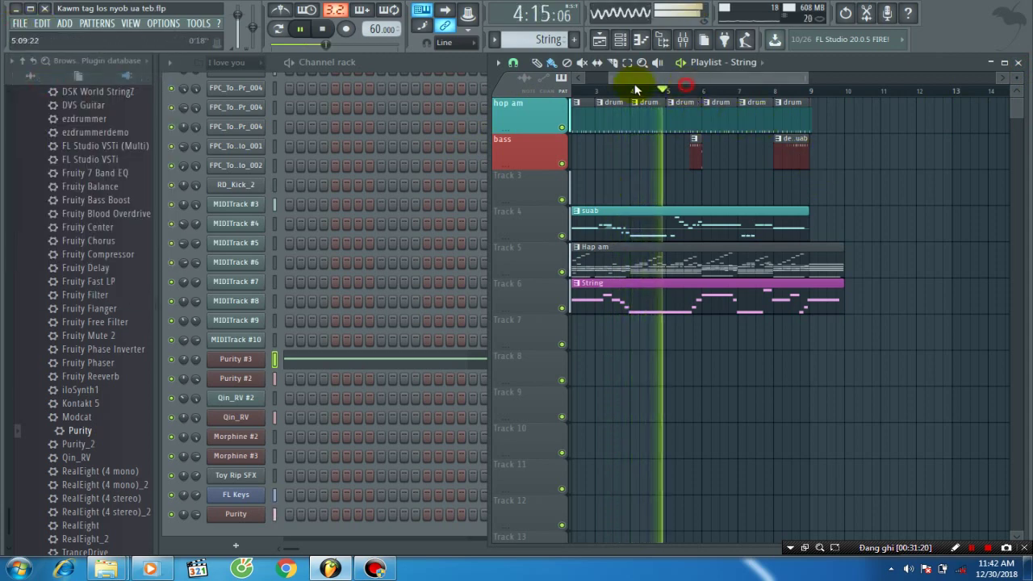
Create a new empty pattern and name it Suab caum.
drag(636, 84, 589, 40)
click(574, 39)
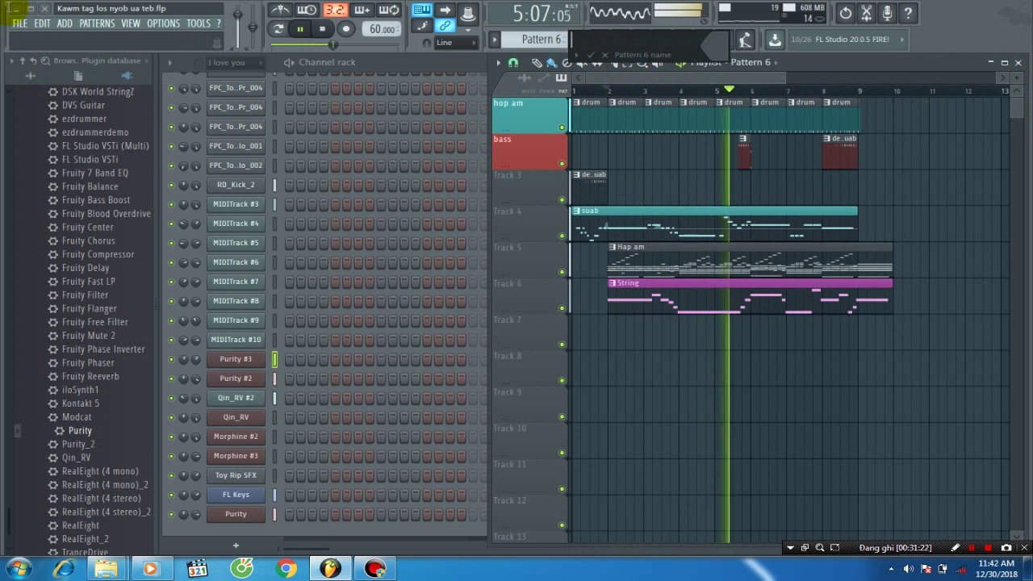
text(Suab)
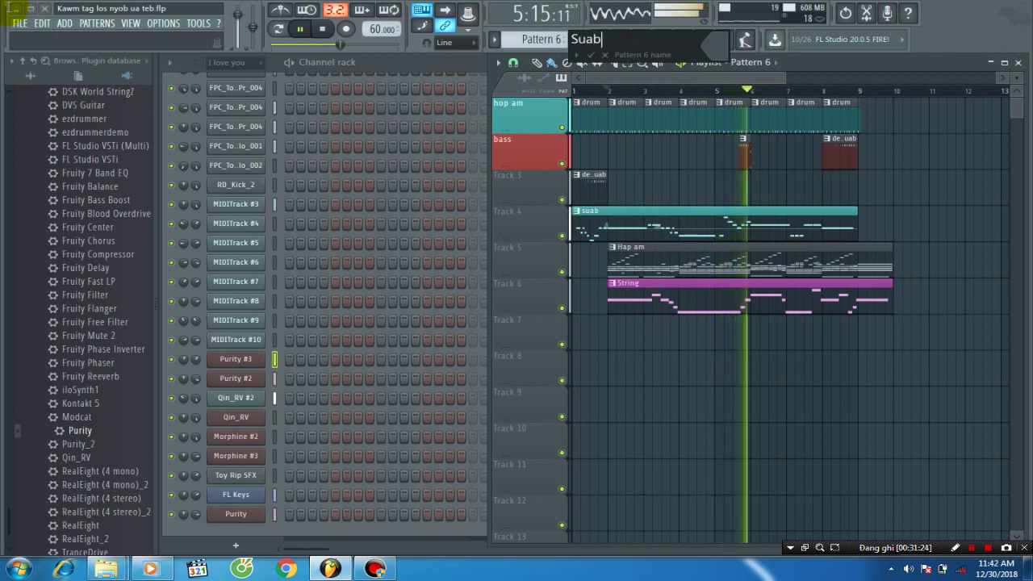
text( caum)
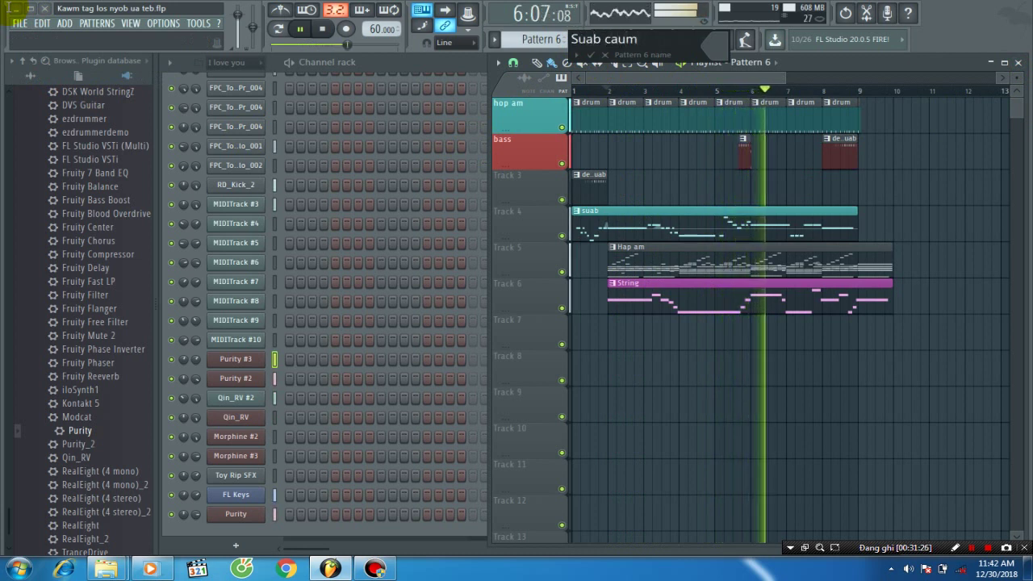
Try cyan and yellow as the Suab caum pattern colour, settle on red and accept the pattern.
click(711, 39)
click(832, 271)
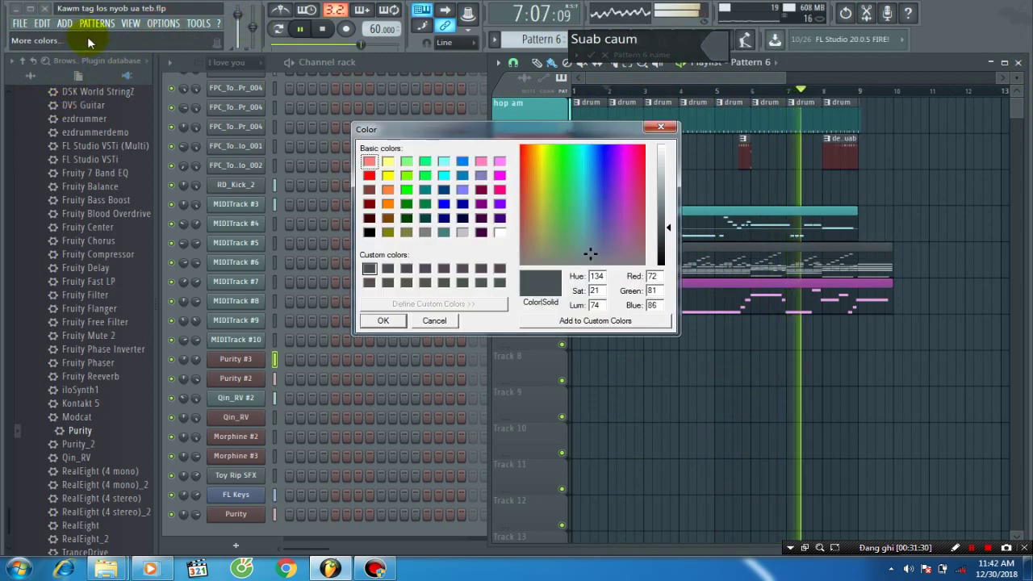
key(Down)
key(Right)
key(Right)
key(Right)
key(Right)
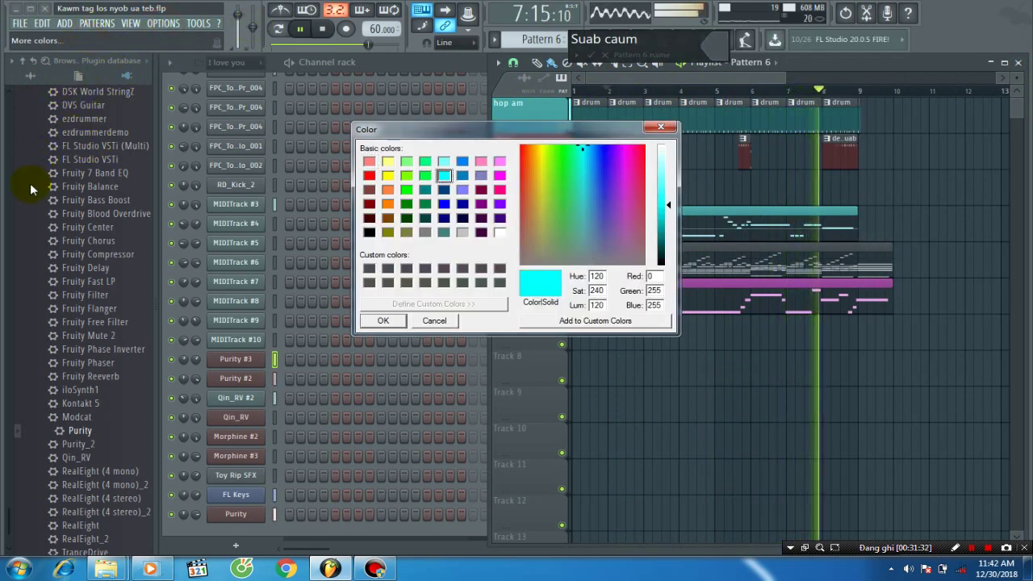
key(Return)
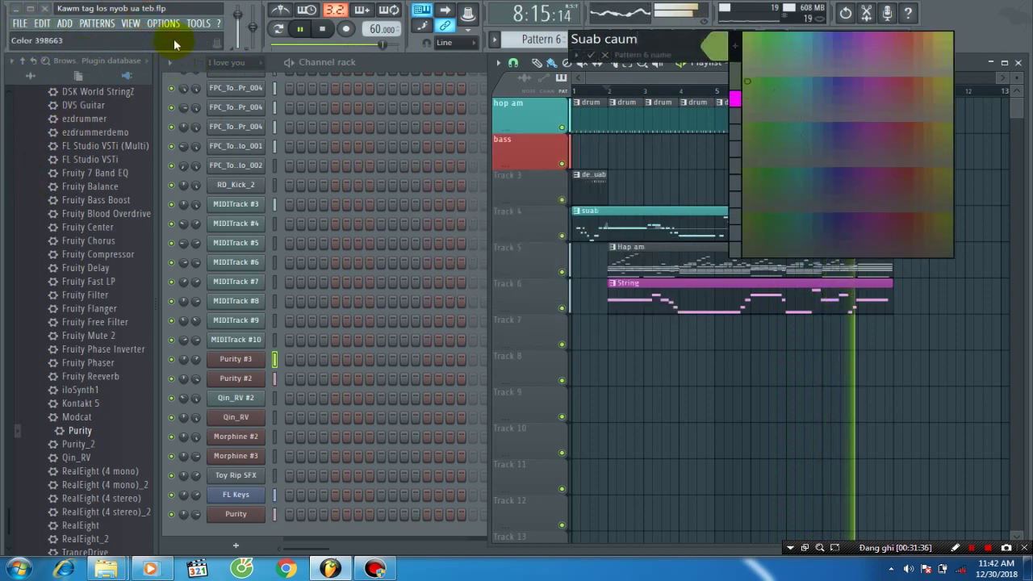
key(Return)
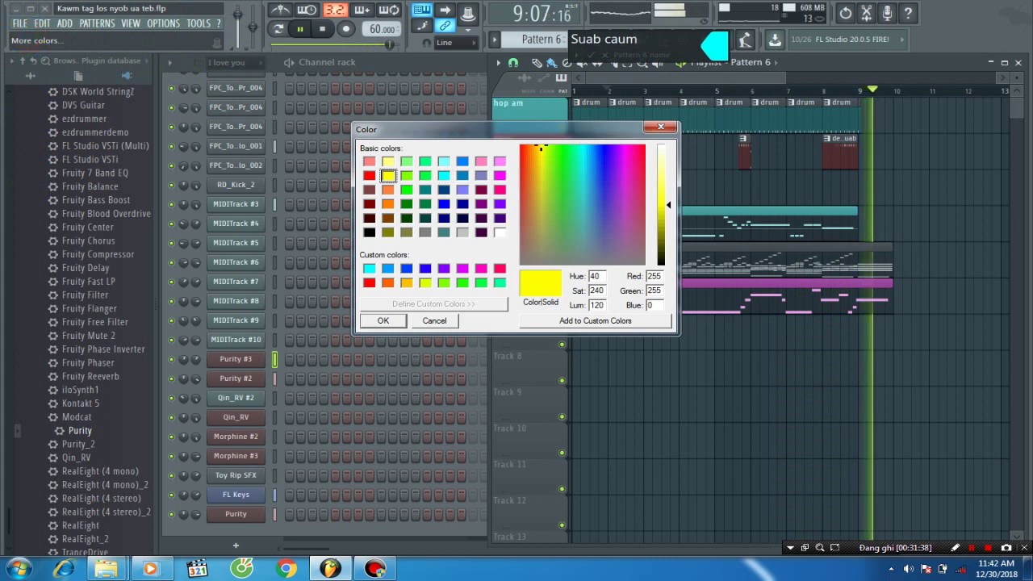
key(Return)
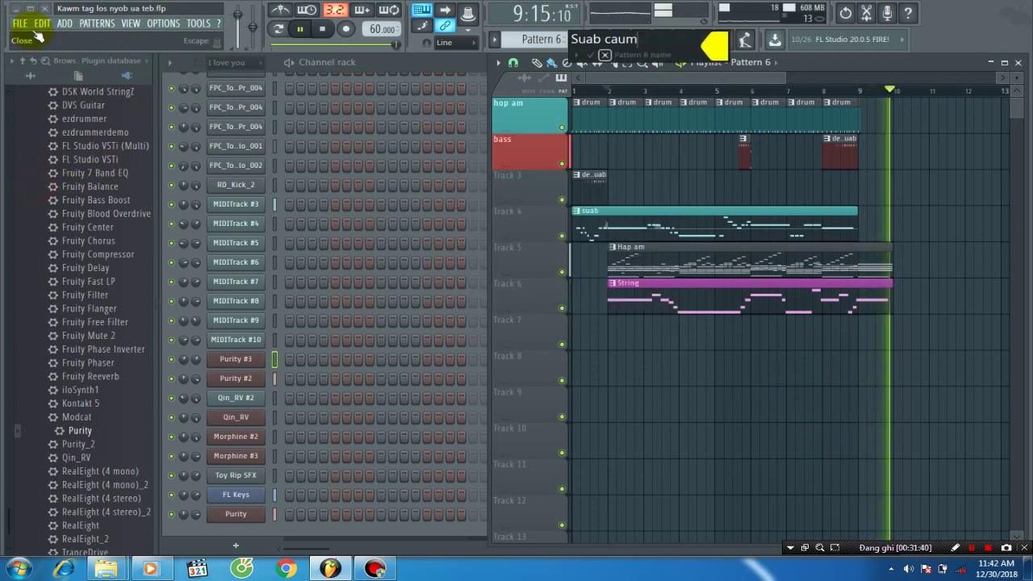
key(Return)
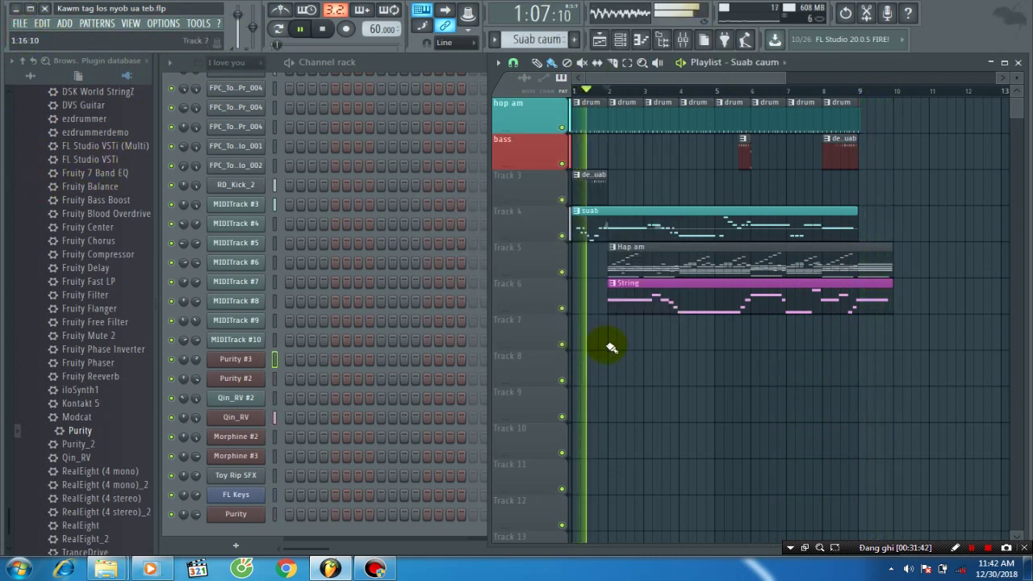
Place a Suab caum clip at bar 2 on Track 7 and enlarge the playlist around bars 1 to 3.
click(611, 347)
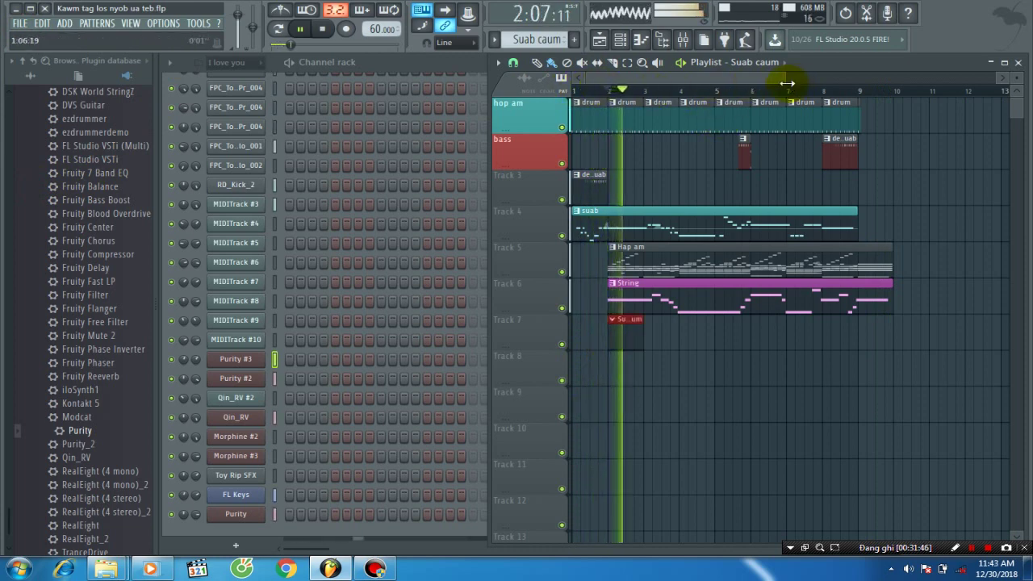
drag(787, 83, 615, 85)
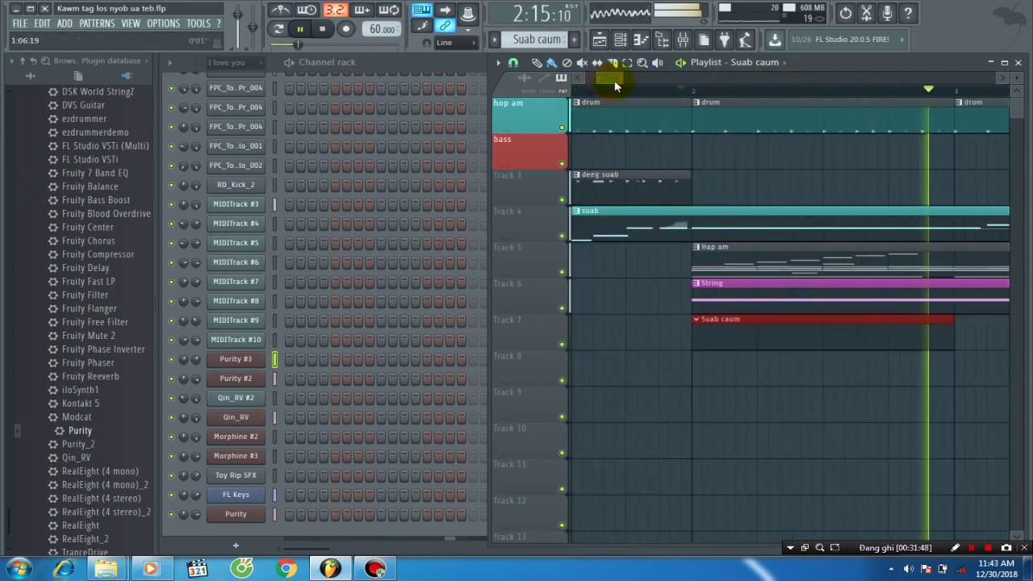
key(space)
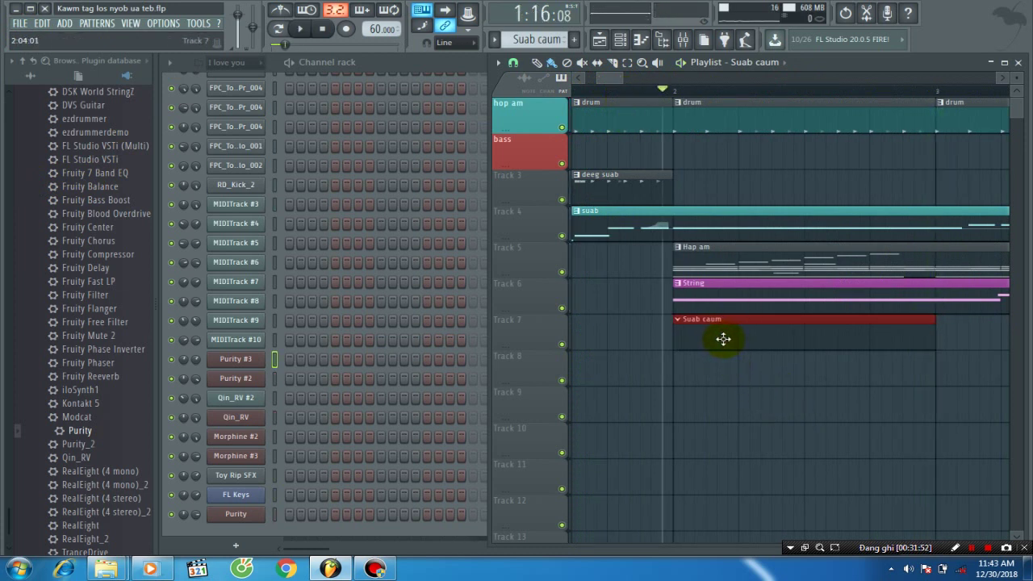
key(space)
key(space)
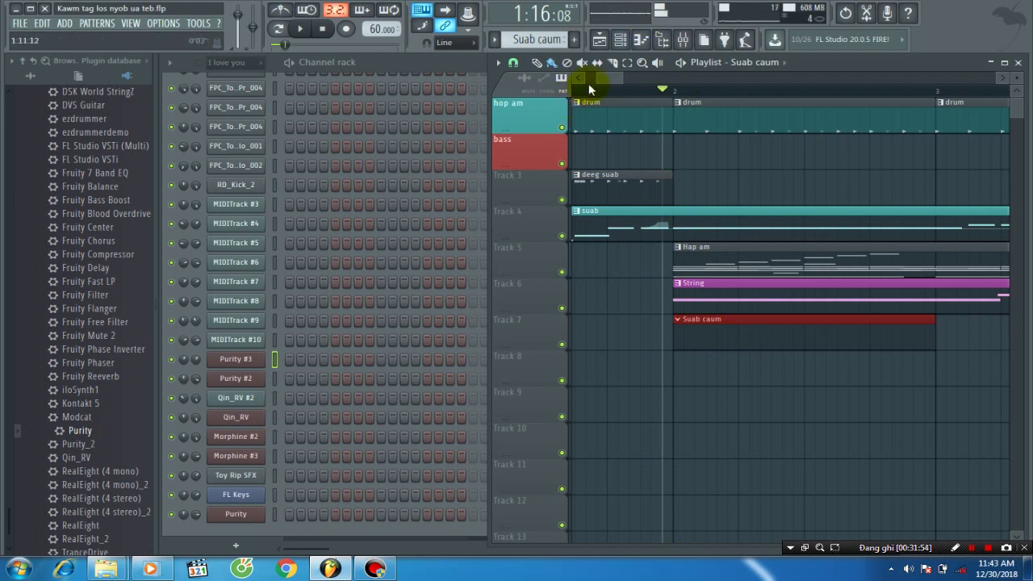
drag(596, 80, 594, 98)
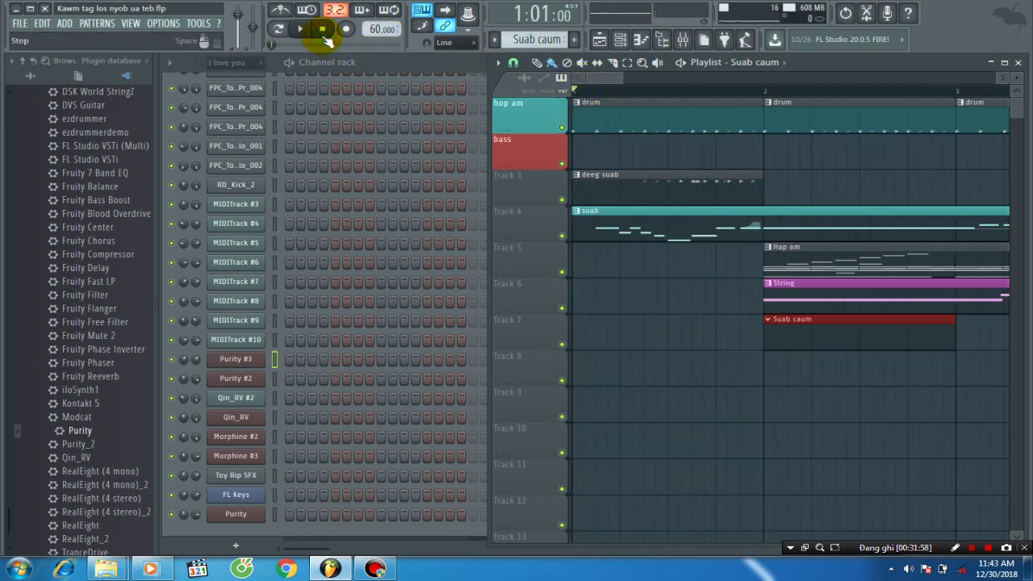
Rehearse the melody on the Qin_RV #2 instrument against the arrangement and record a take into the Suab caum pattern.
key(space)
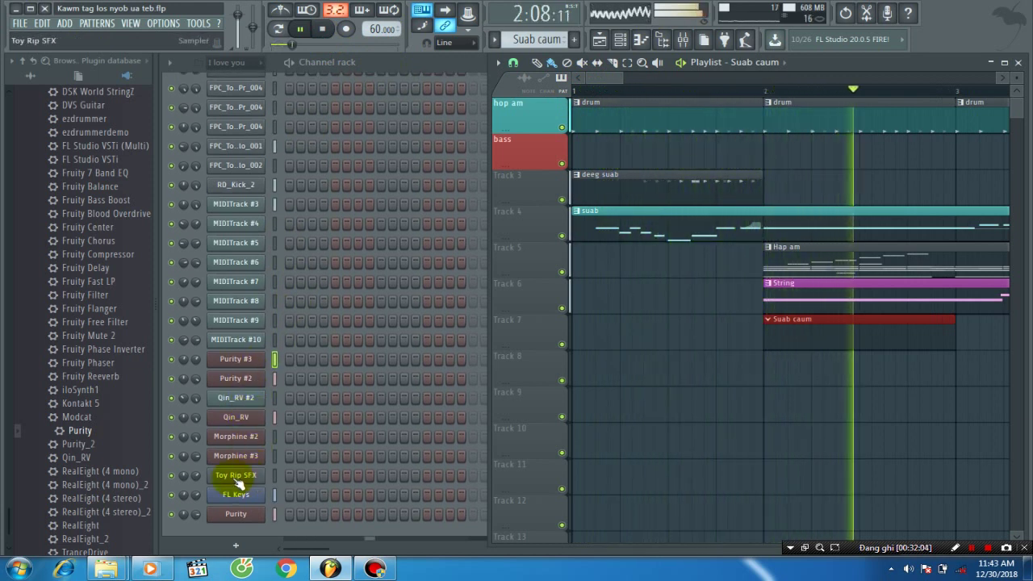
click(240, 403)
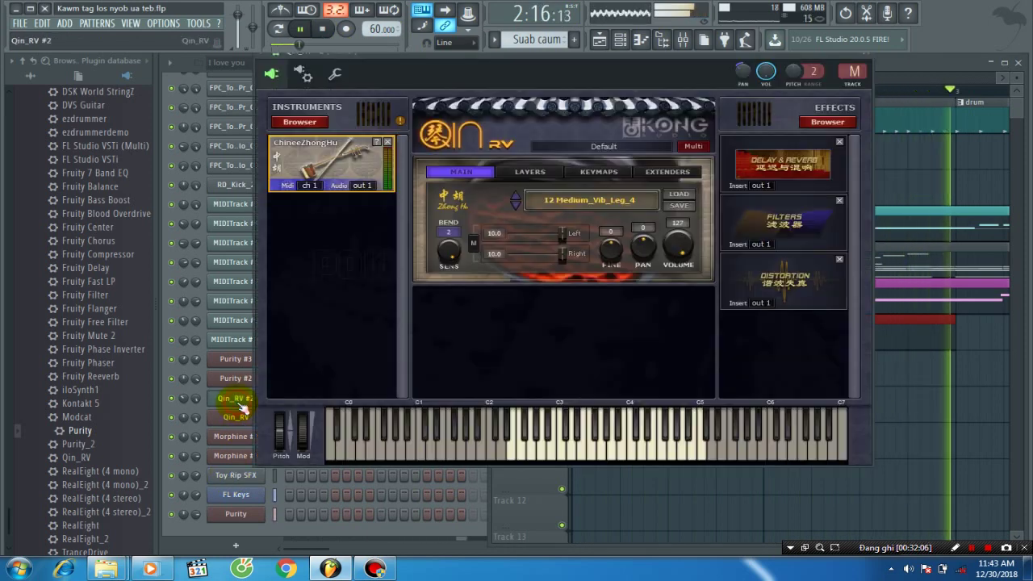
key(space)
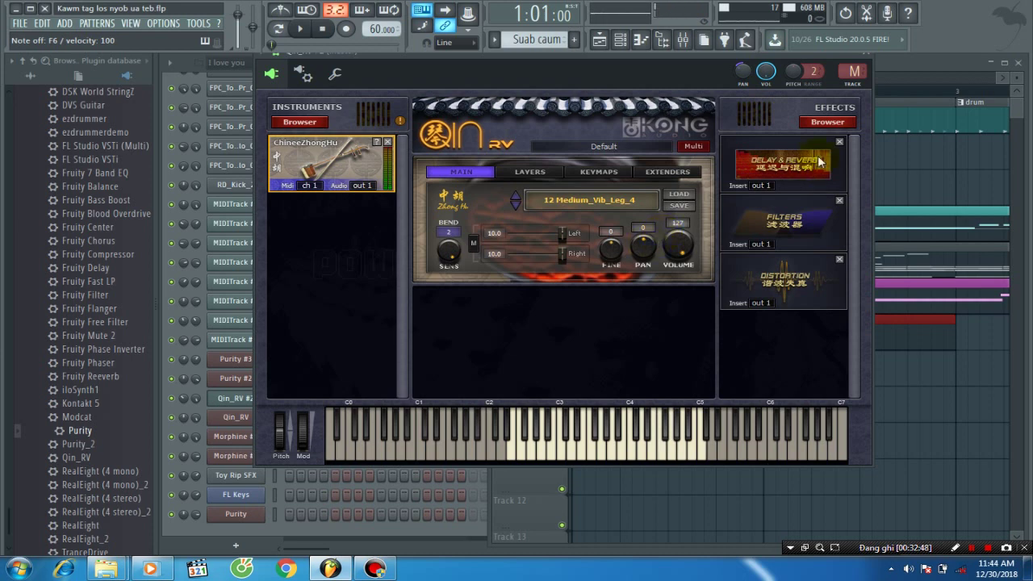
click(867, 61)
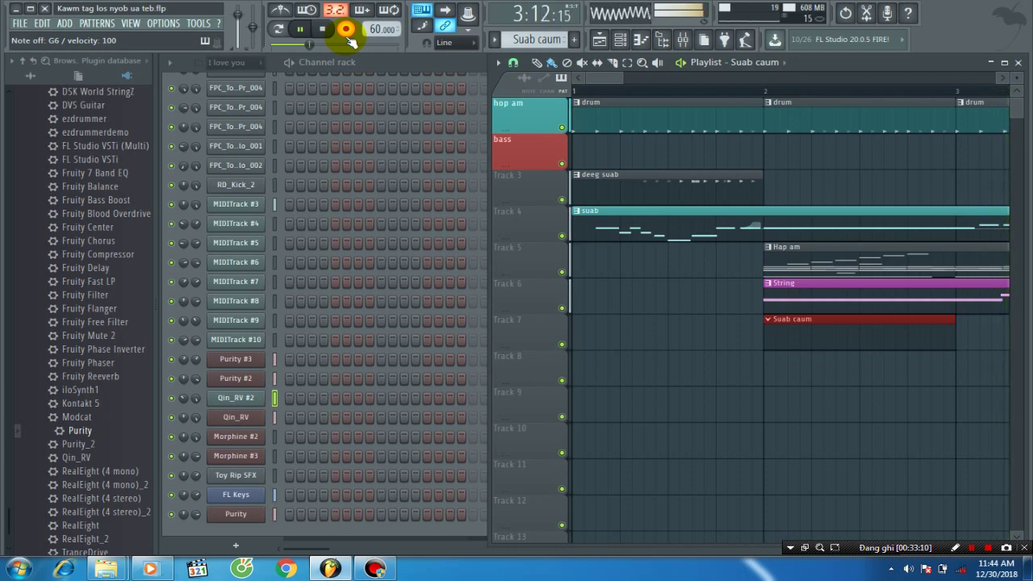
key(space)
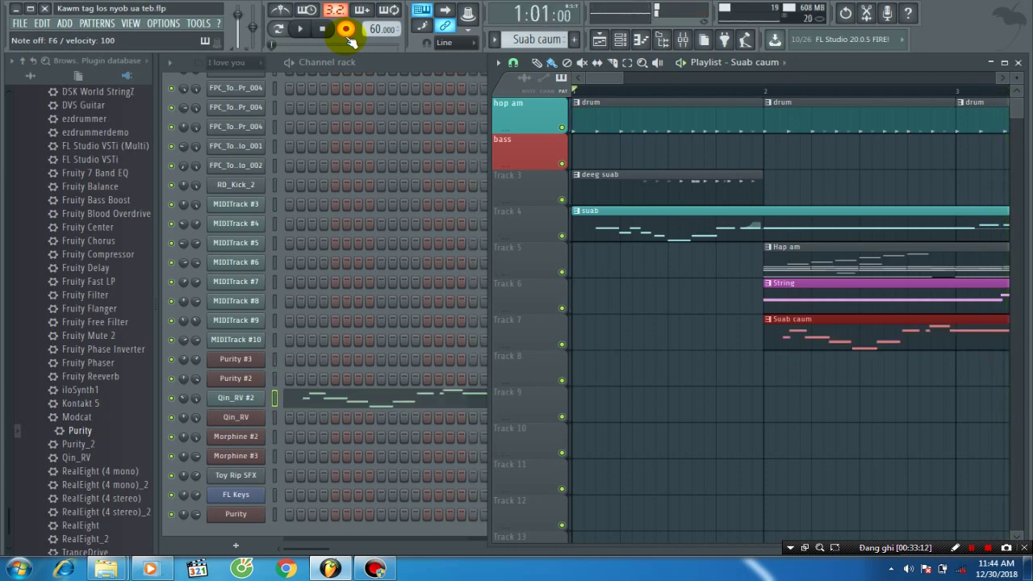
Delete all recorded Qin_RV #2 notes from the Suab caum pattern and return to the playlist.
click(333, 400)
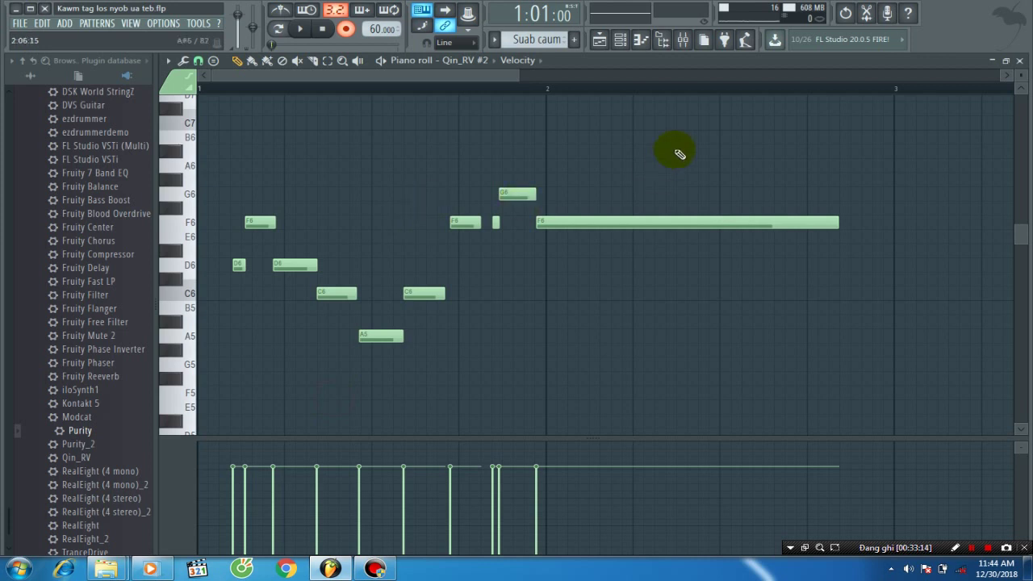
drag(682, 130, 237, 369)
key(Delete)
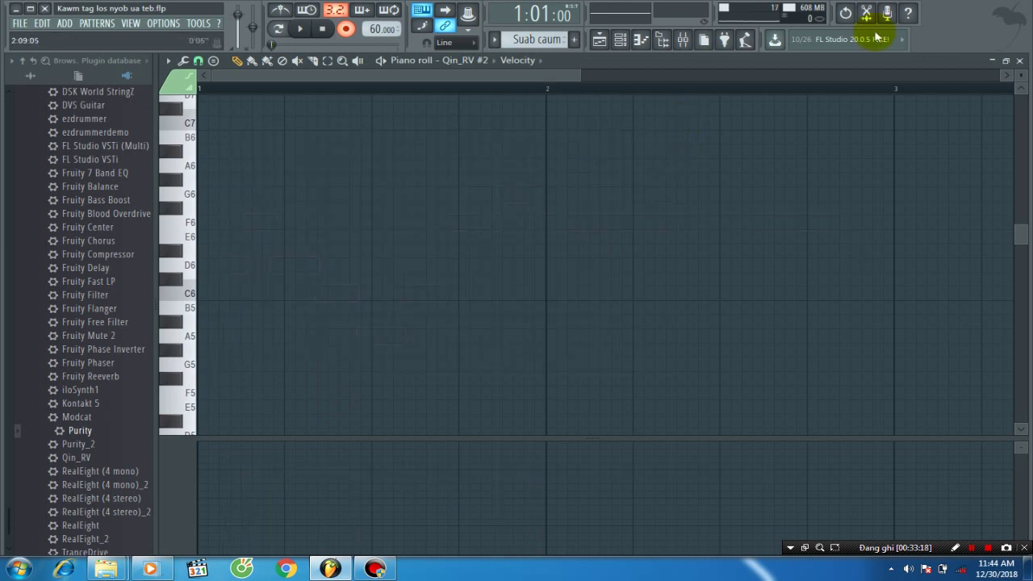
click(1020, 61)
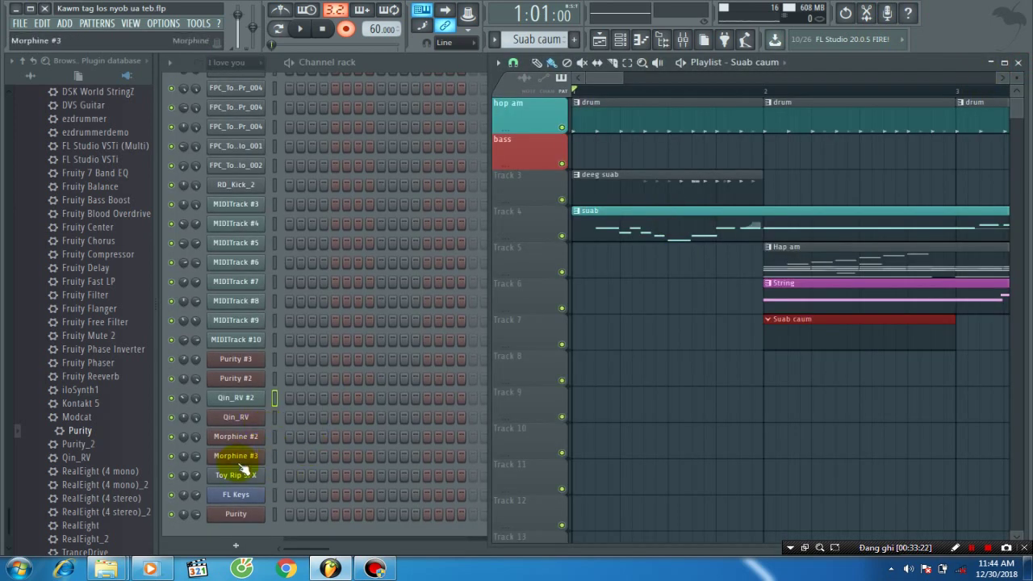
scroll(242, 470, up, 3)
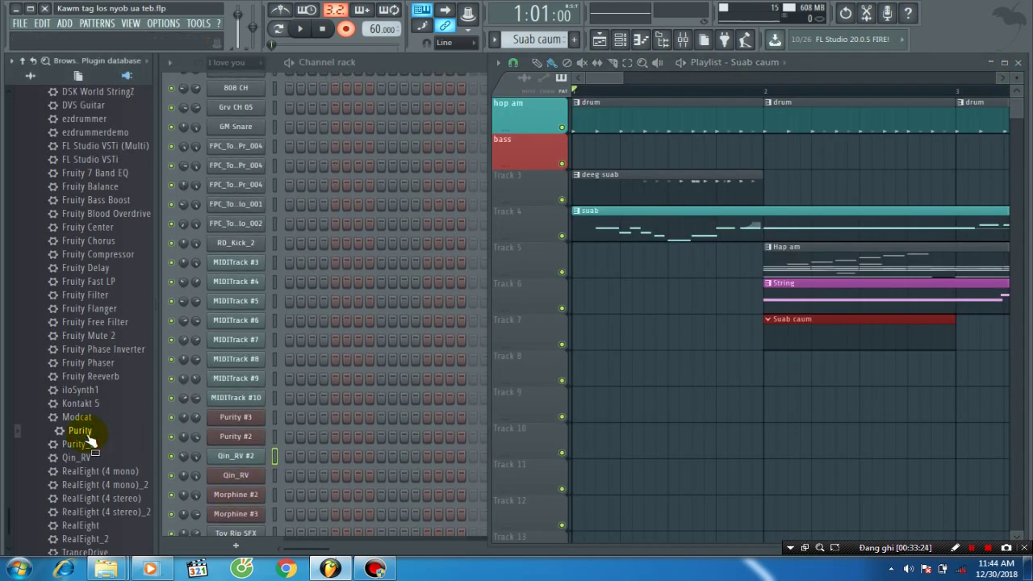
Replace the MIDITrack #4 channel with a Purity instrument and bring up its GM Normal preset list.
click(239, 270)
click(237, 282)
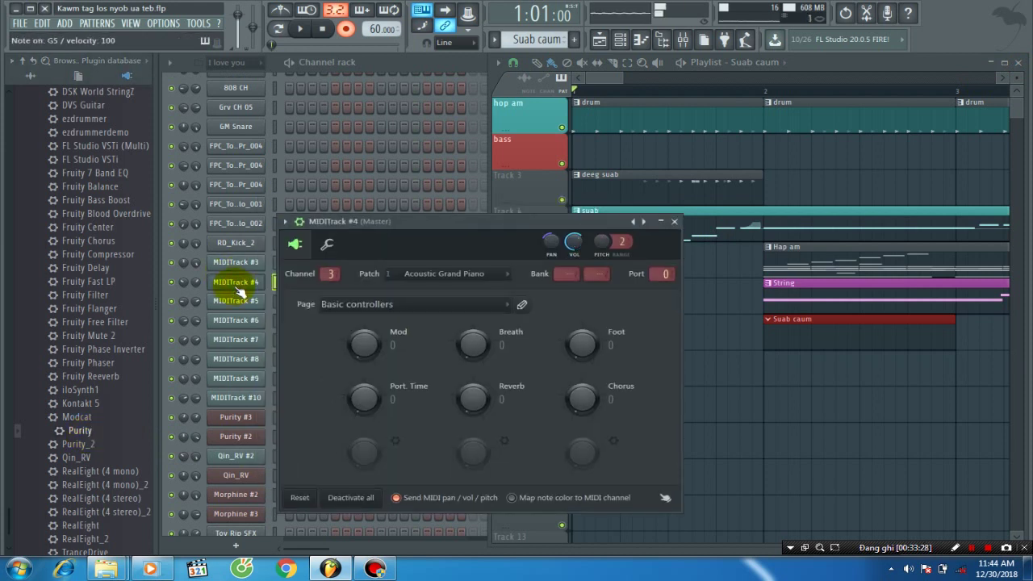
drag(95, 441, 236, 282)
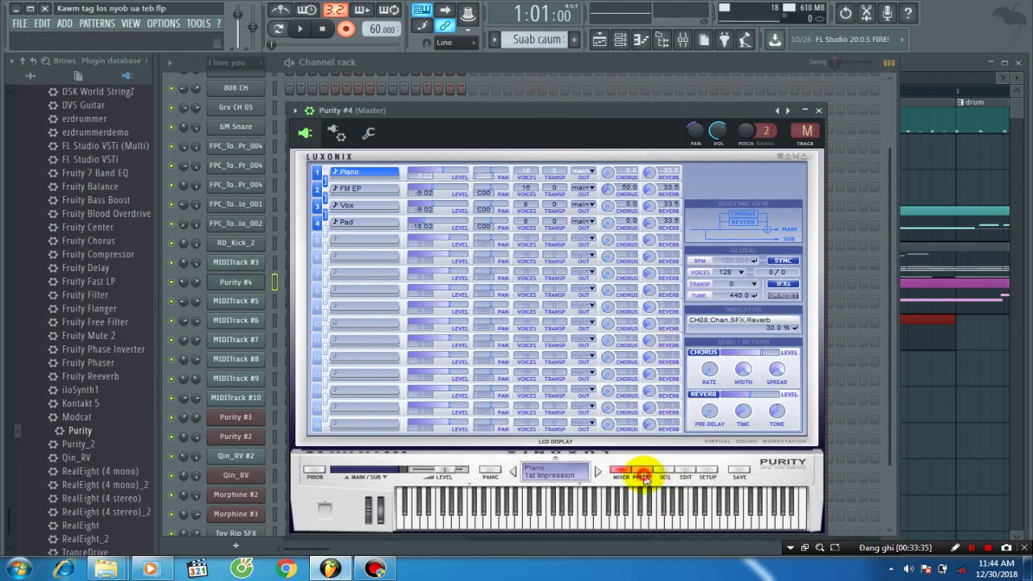
click(642, 473)
click(760, 181)
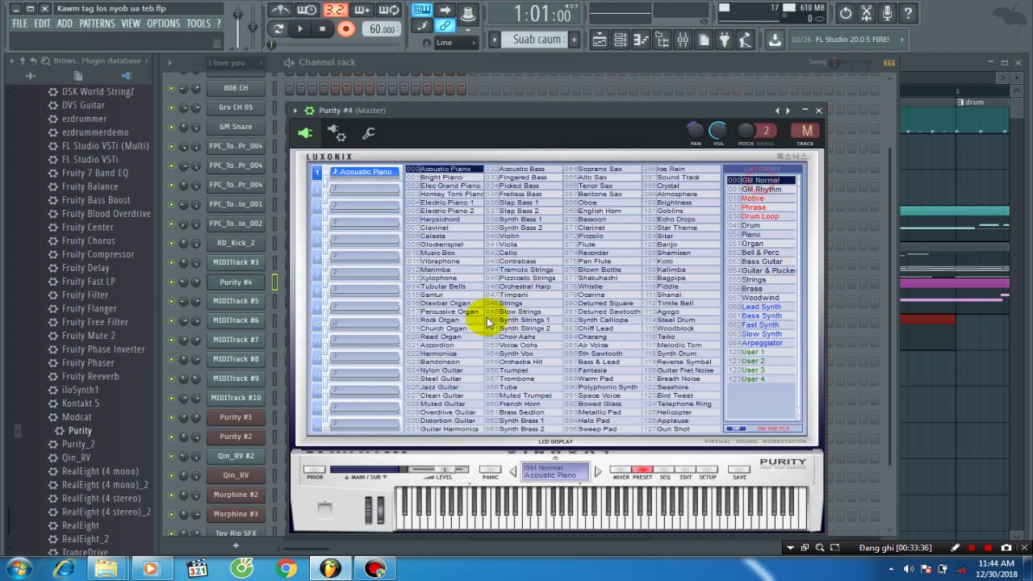
Audition the guitar presets from Nylon Guitar to Guitar Harmonics on Purity #4 and settle on Clean Guitar.
click(468, 412)
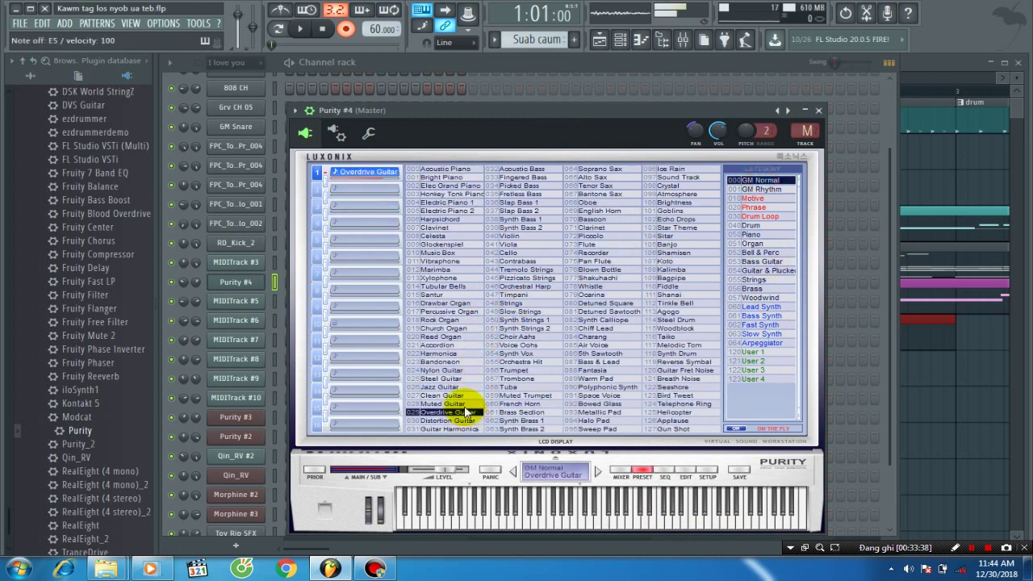
click(460, 404)
click(466, 396)
click(464, 391)
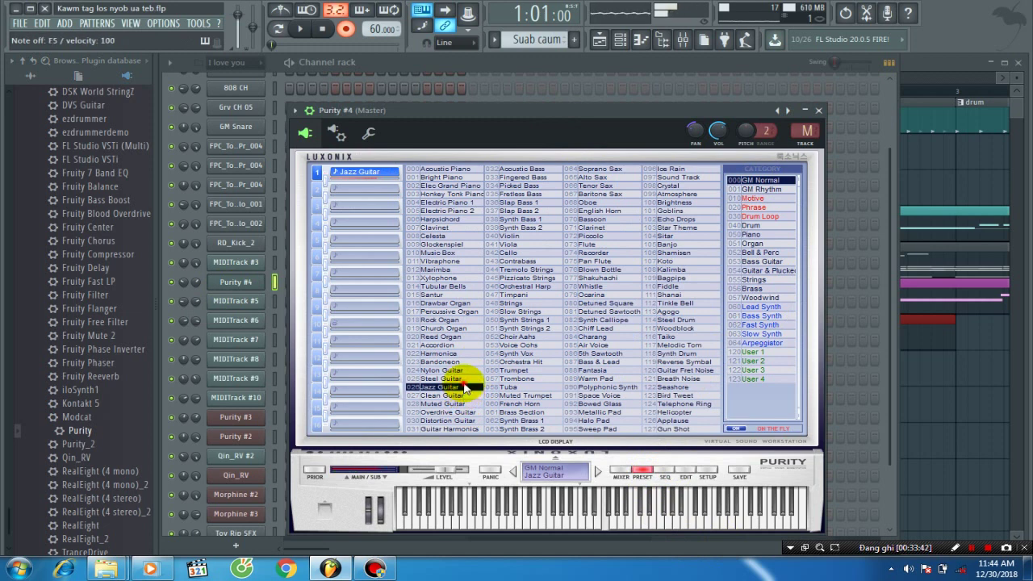
click(463, 379)
click(464, 388)
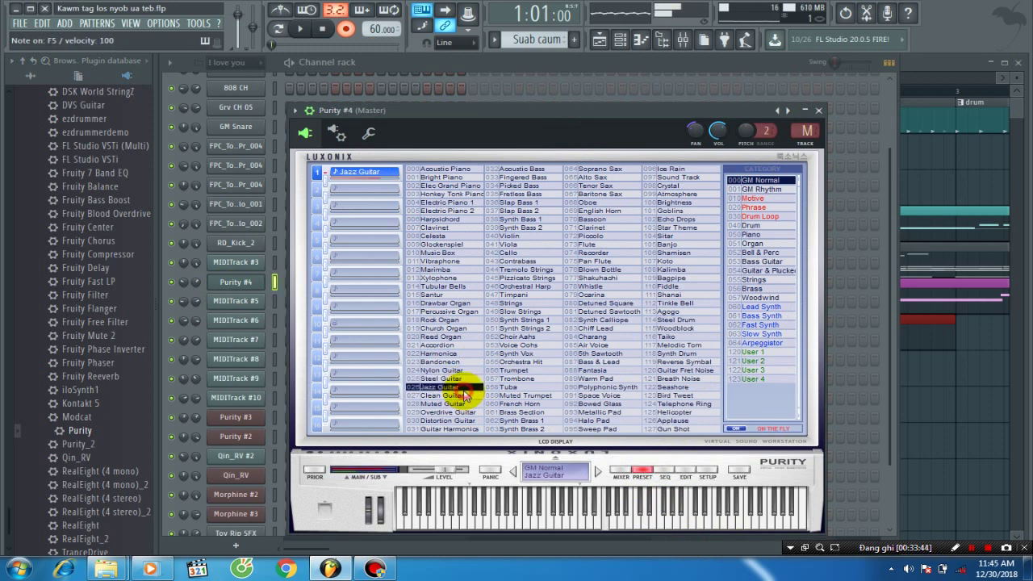
click(465, 378)
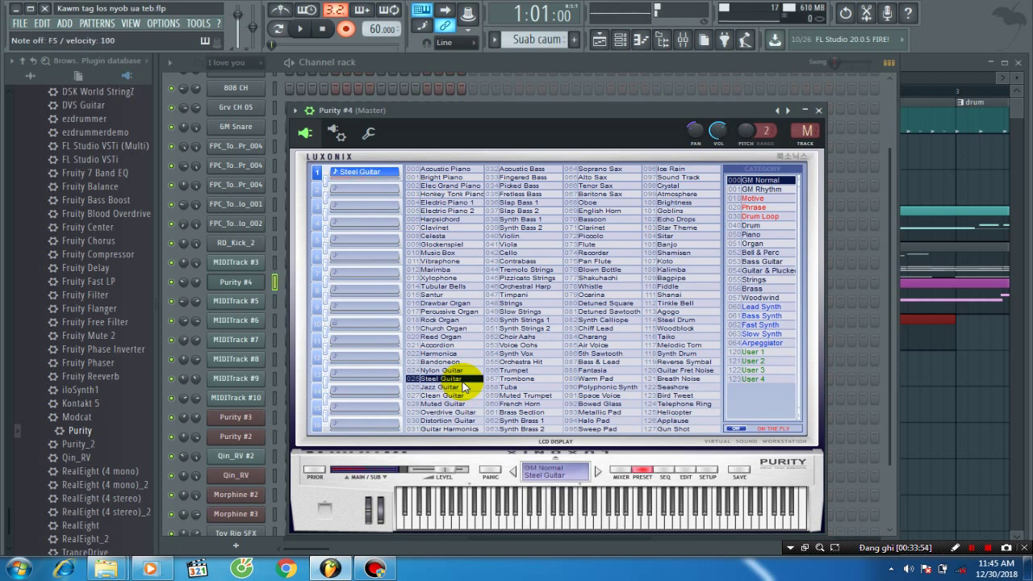
click(461, 412)
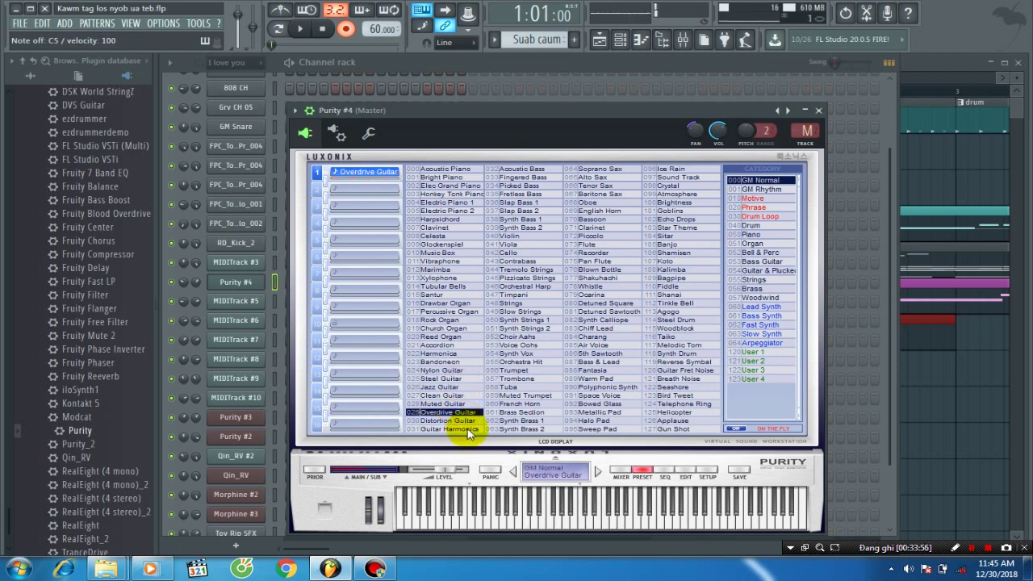
click(470, 428)
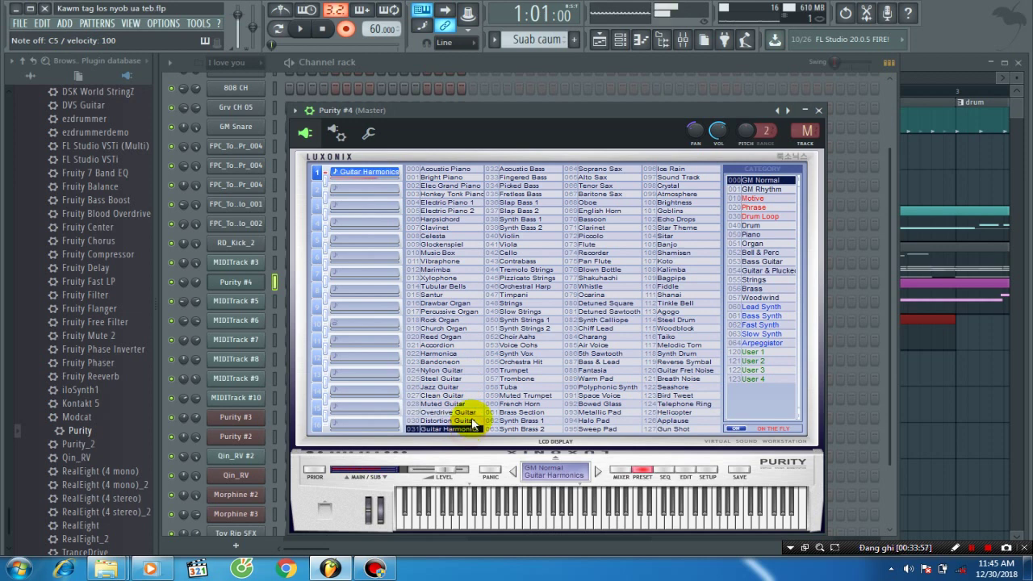
click(461, 371)
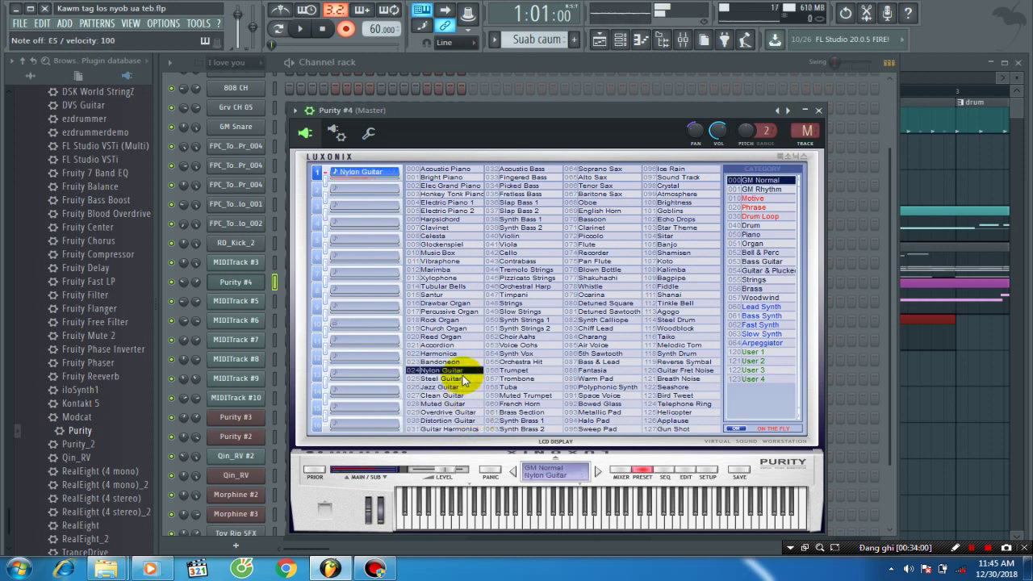
click(457, 388)
click(460, 396)
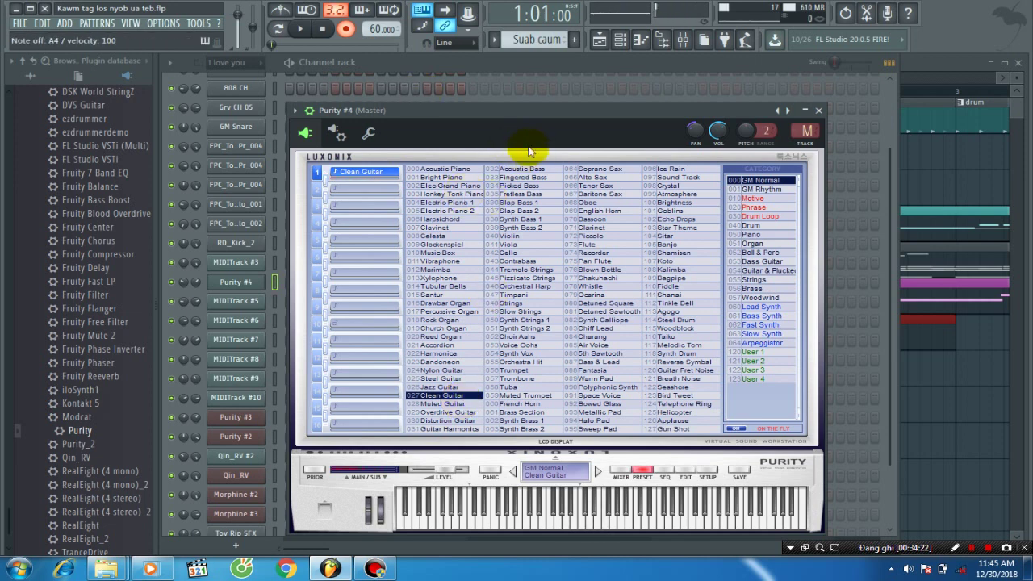
Record the melody with Purity #4's Clean Guitar into the Suab caum pattern and close the instrument.
key(space)
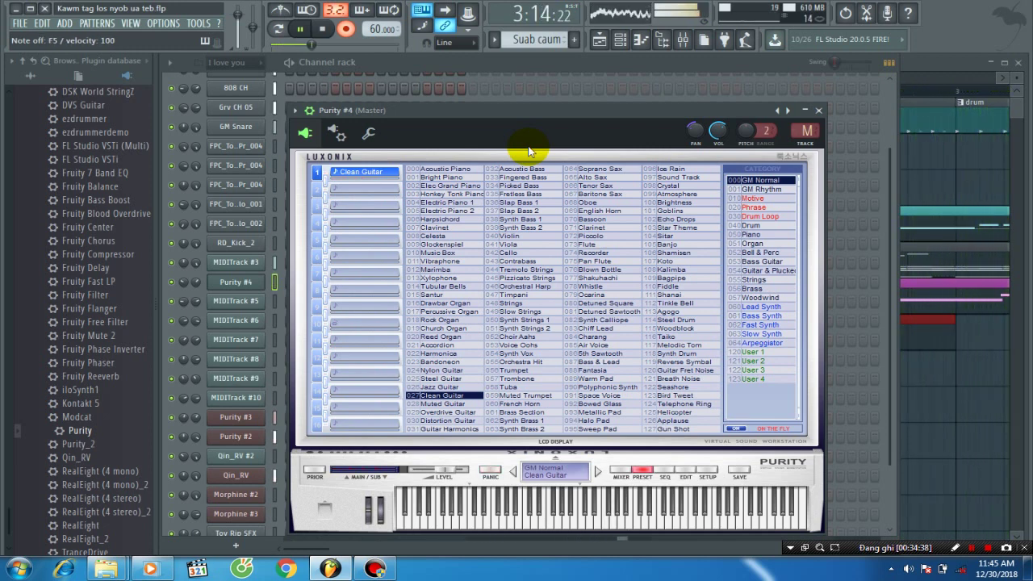
key(space)
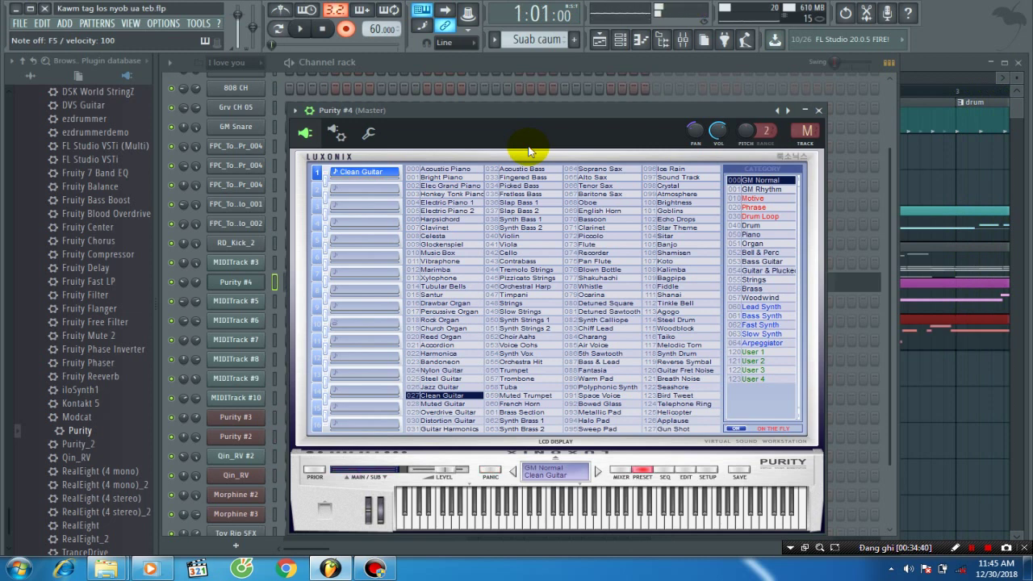
click(819, 109)
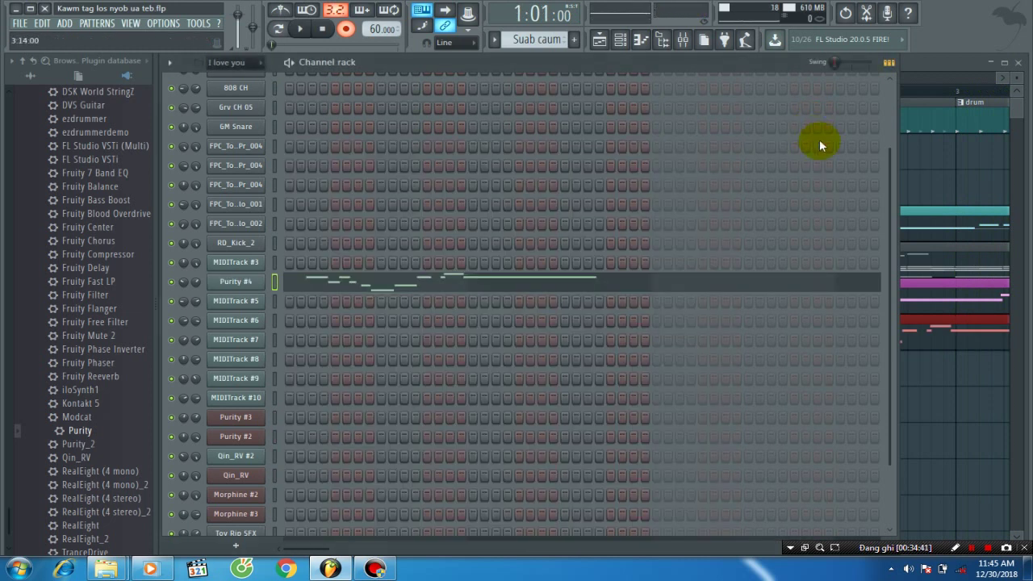
Shift all recorded Purity #4 notes slightly later so the long F5 starts on bar 2, and check by playback.
click(434, 293)
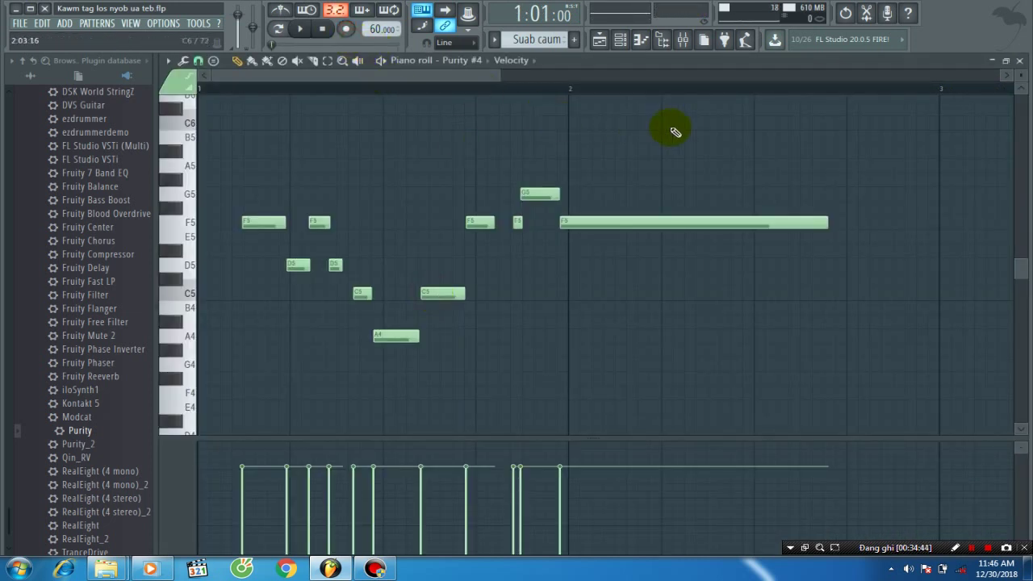
drag(728, 134, 218, 395)
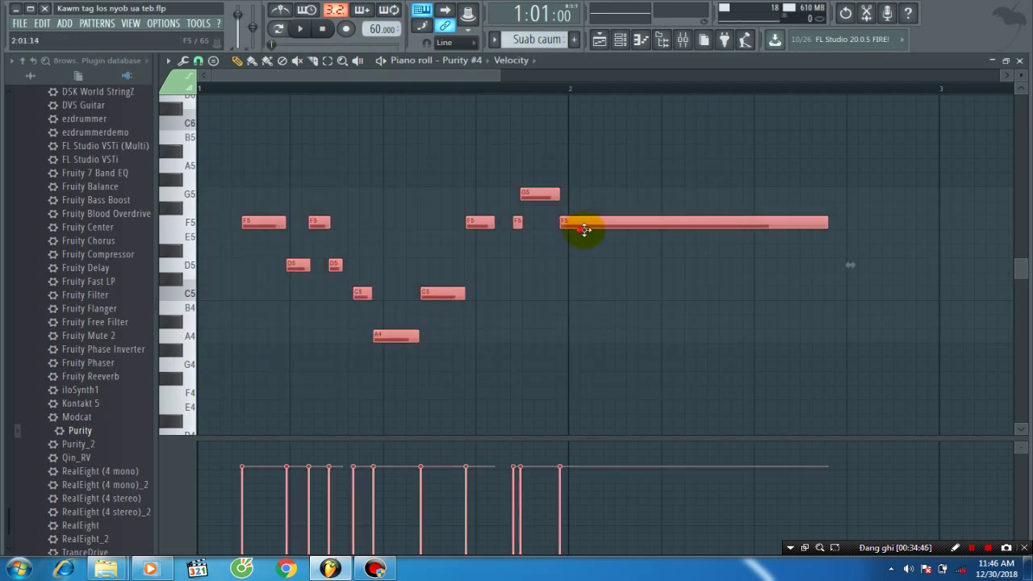
drag(584, 229, 588, 229)
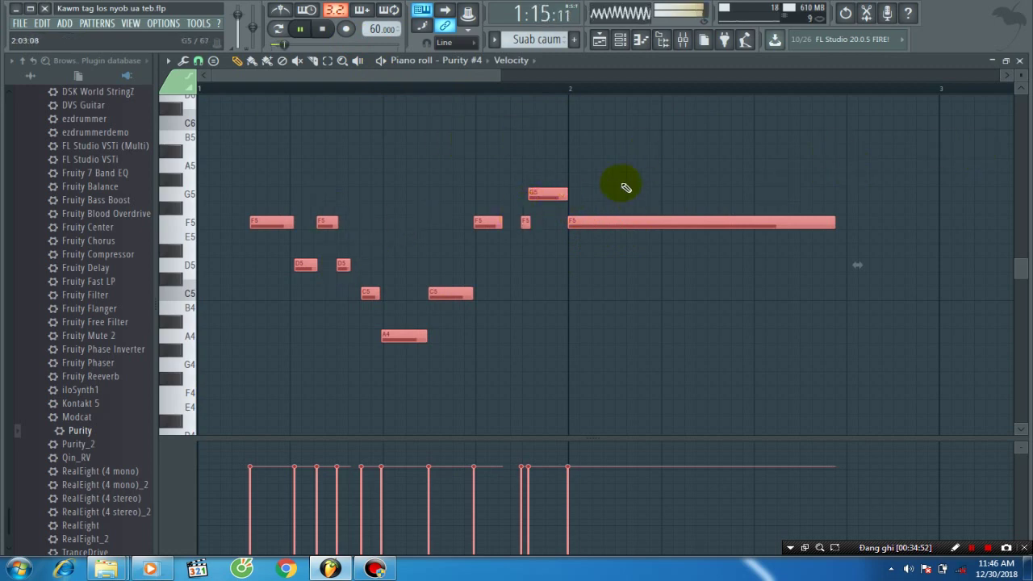
click(1020, 61)
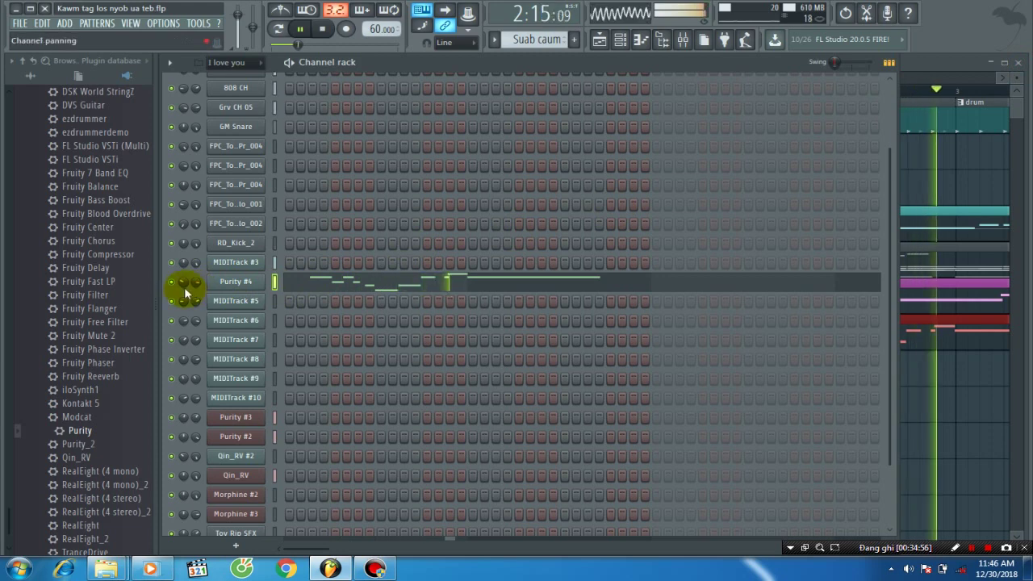
key(space)
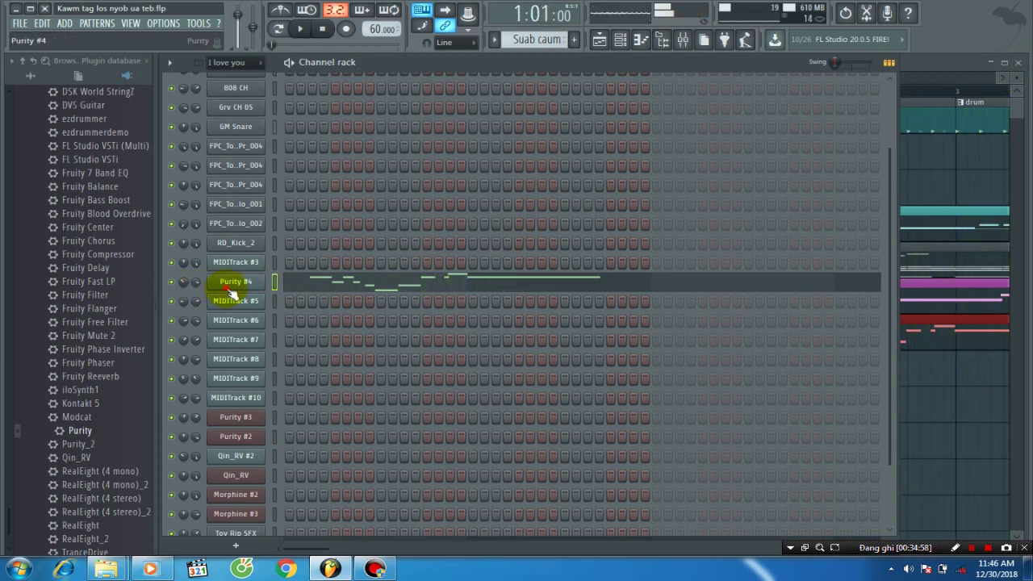
Assign Purity #4 to a free mixer track, close the mixer and play the arrangement.
click(234, 284)
click(297, 110)
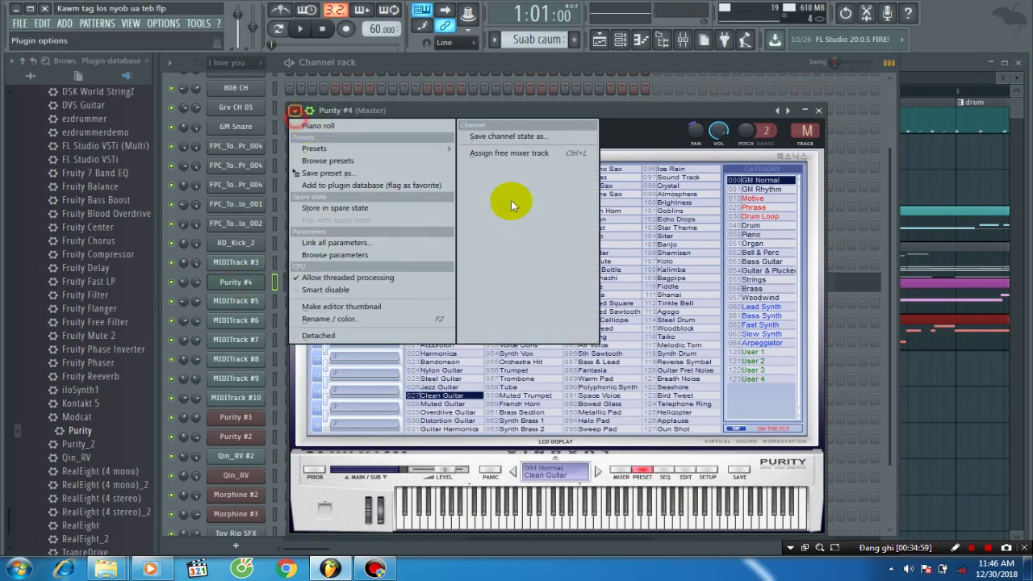
click(528, 157)
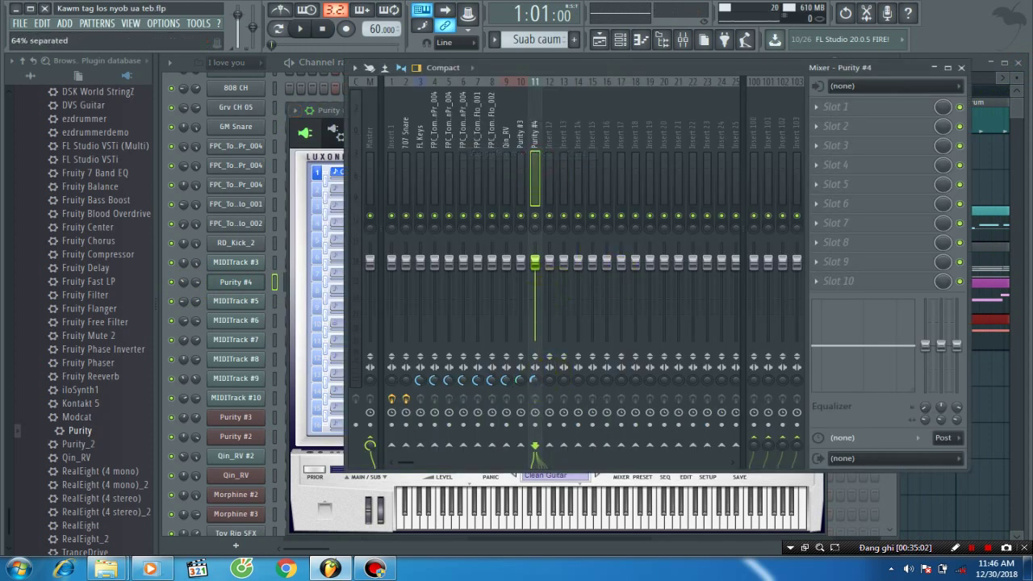
click(962, 69)
key(space)
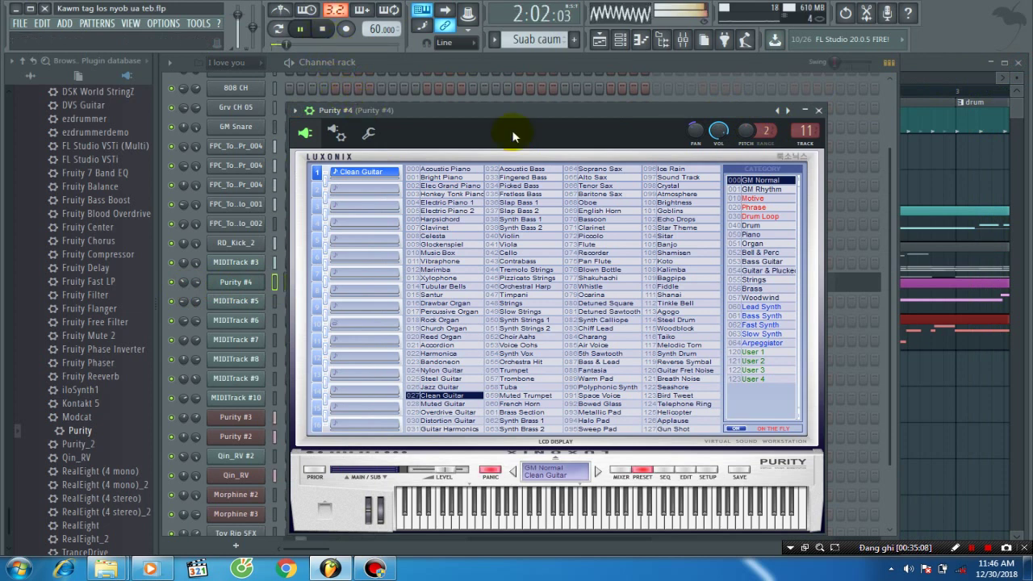
Lengthen the short F5 note just before bar 2 in the Purity #4 piano roll.
click(819, 109)
click(922, 70)
click(439, 289)
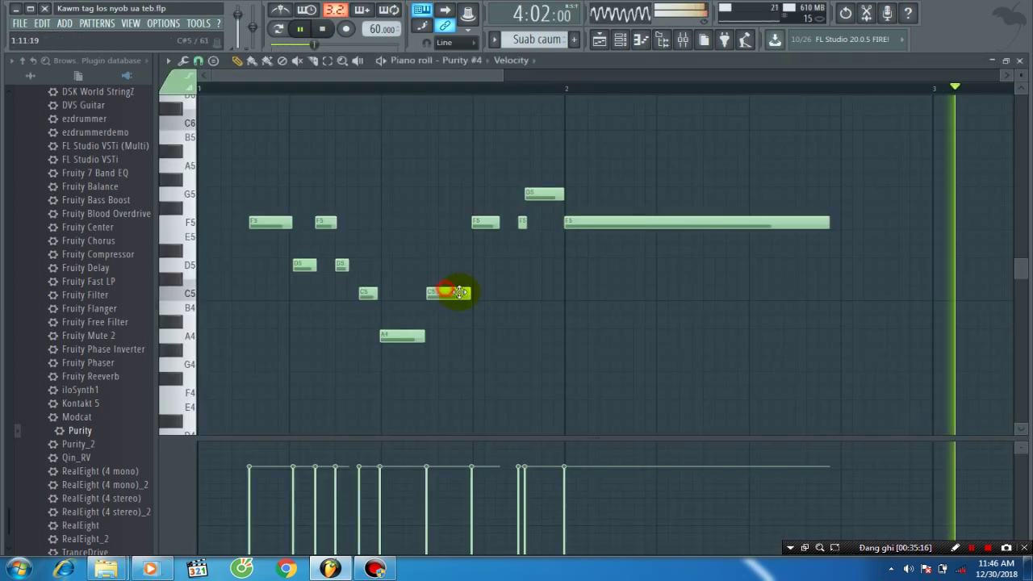
key(space)
key(space)
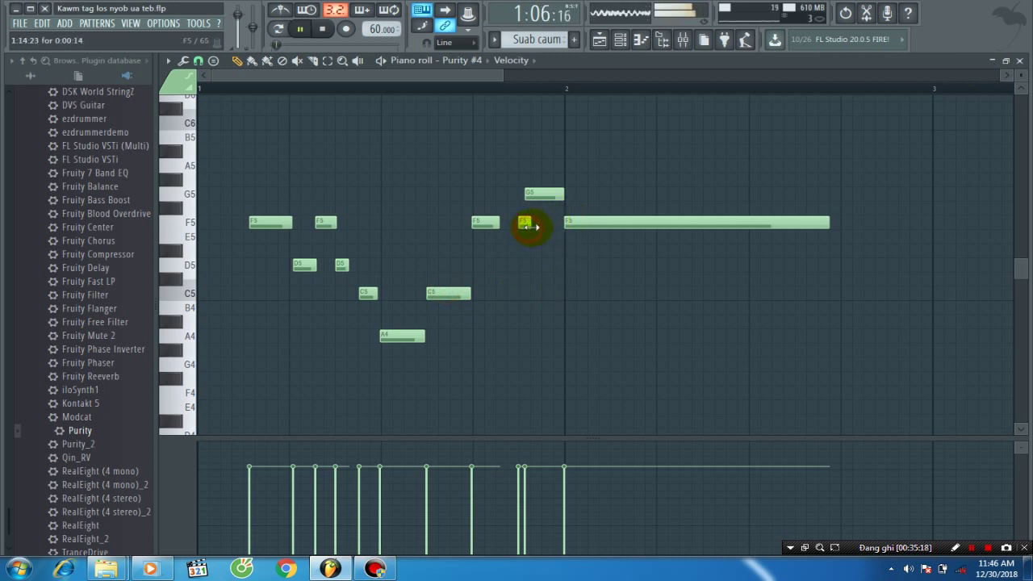
key(space)
Enlarge the Purity #4 piano roll around bar 1 and set its event lane to Channel pitch.
click(531, 61)
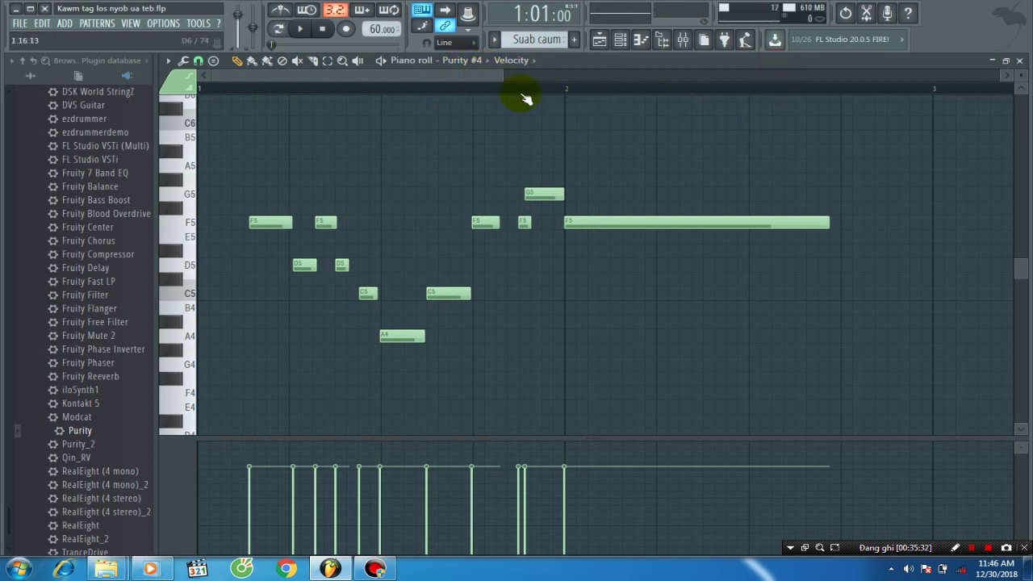
drag(505, 80, 537, 74)
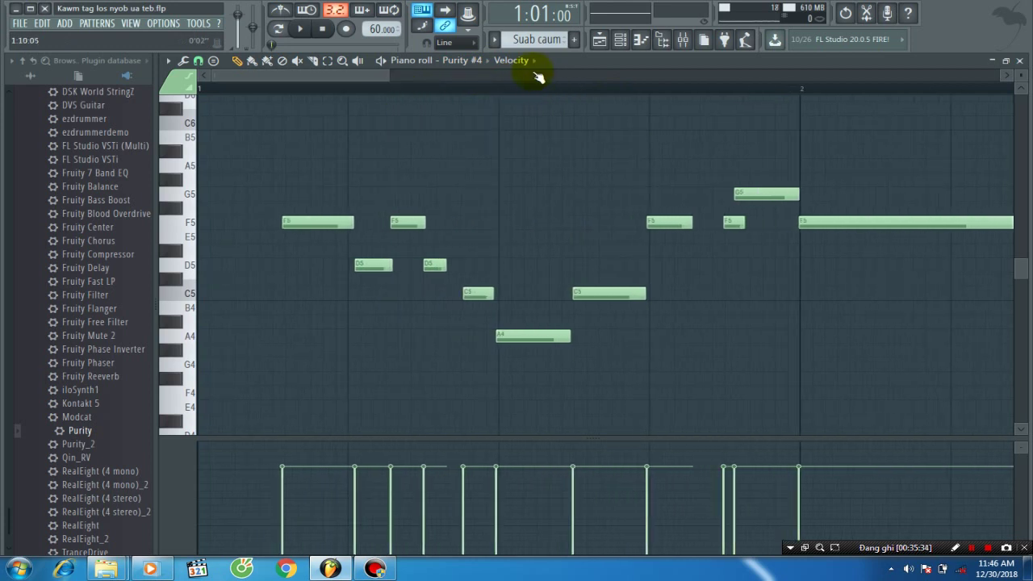
click(531, 62)
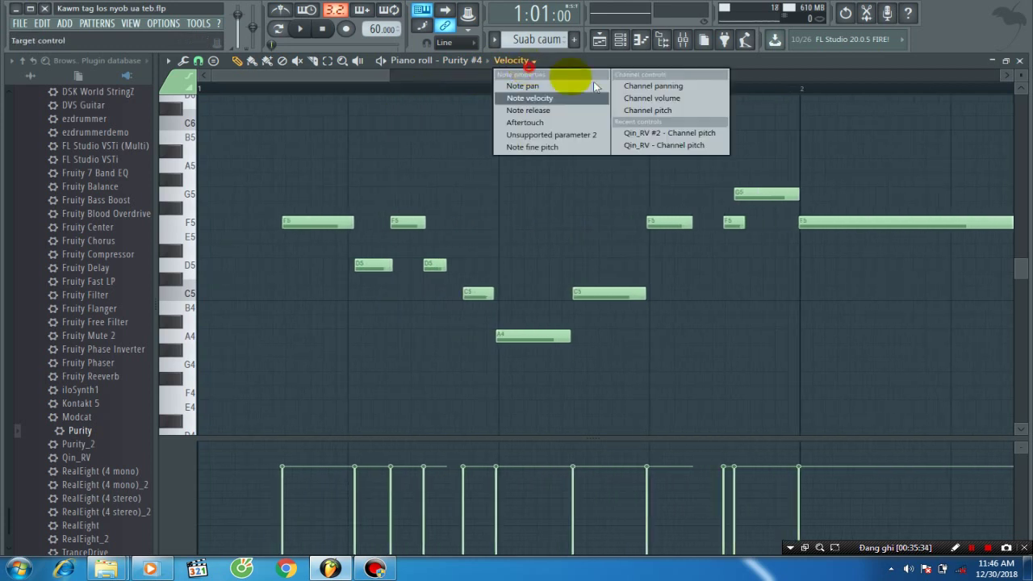
click(708, 109)
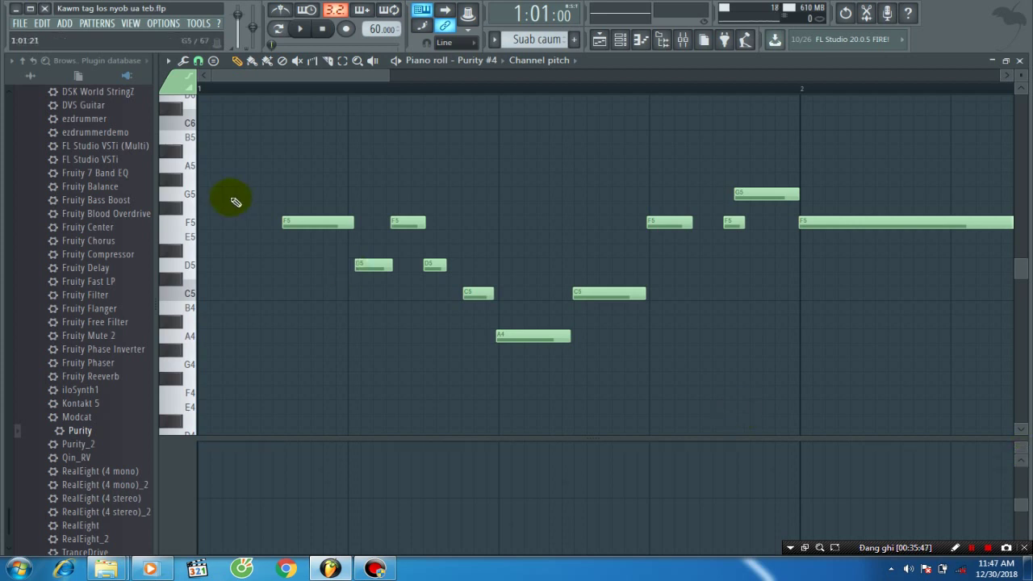
Lower the first F5 note to D5 and draw a rising, level and falling Channel pitch bend beneath it.
click(289, 227)
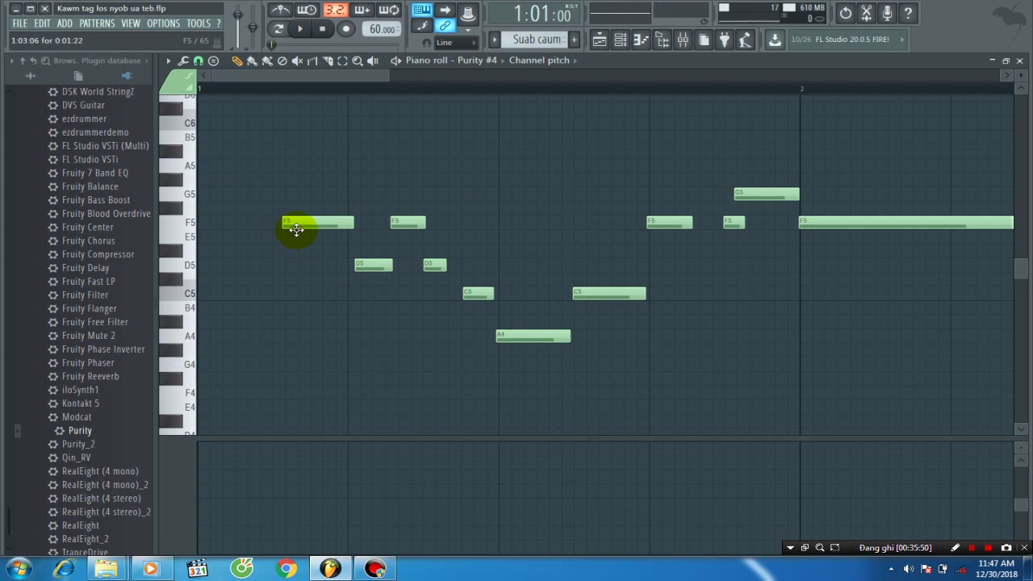
drag(296, 230, 300, 273)
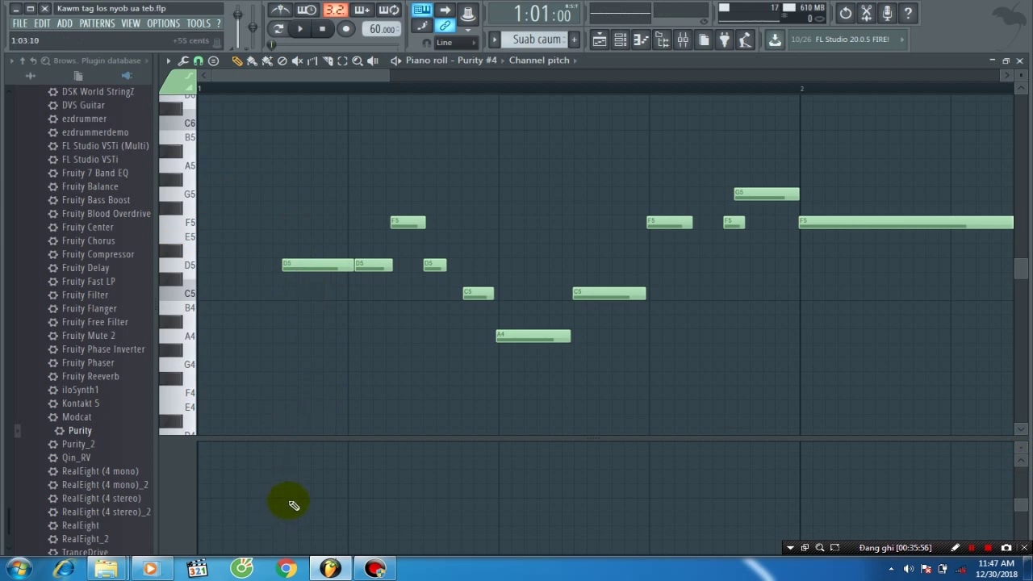
mouse_move(290, 502)
mouse_down()
mouse_move(322, 471)
mouse_move(349, 506)
mouse_up()
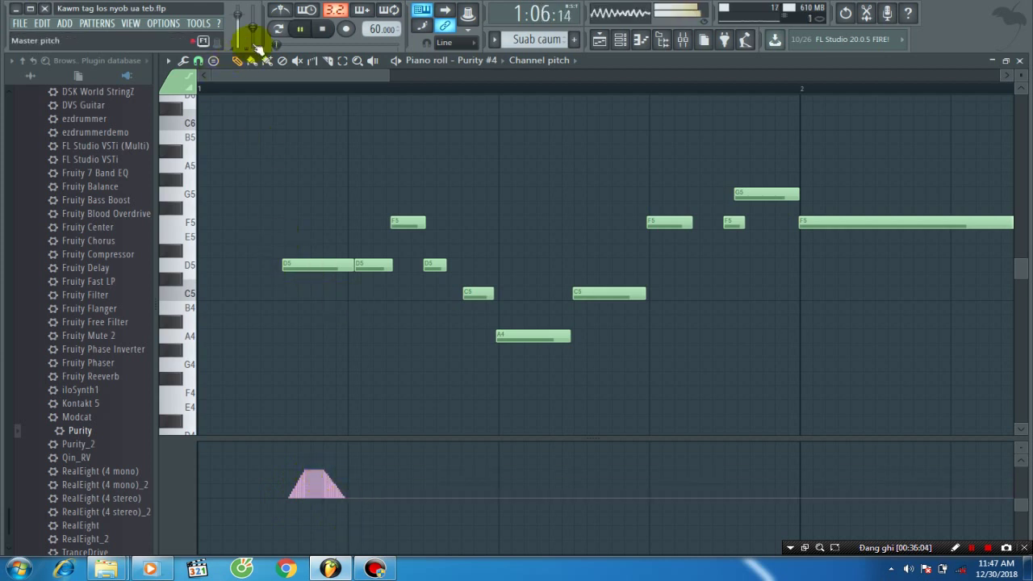
Save the project under its current name and stop playback.
click(20, 23)
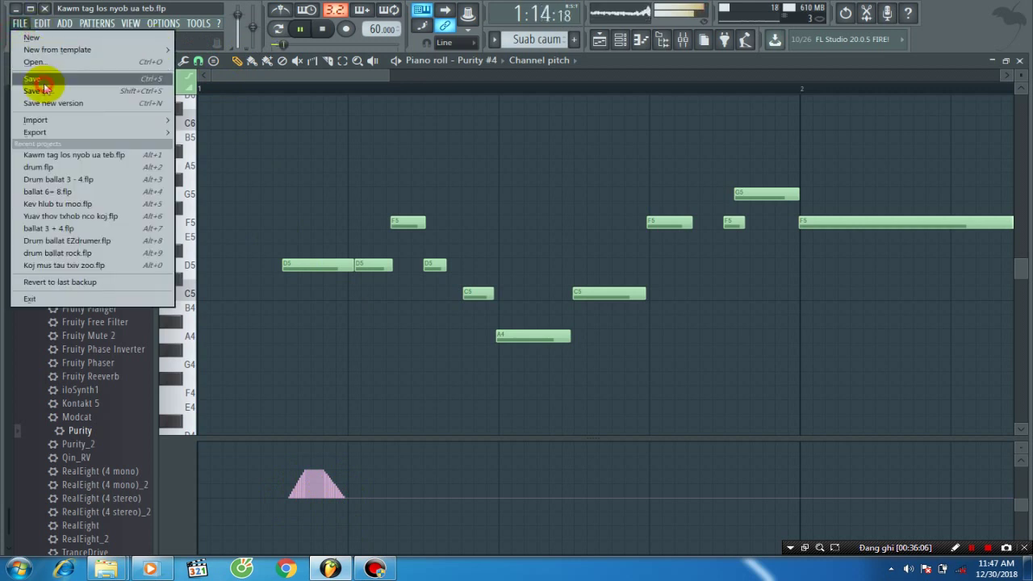
click(40, 76)
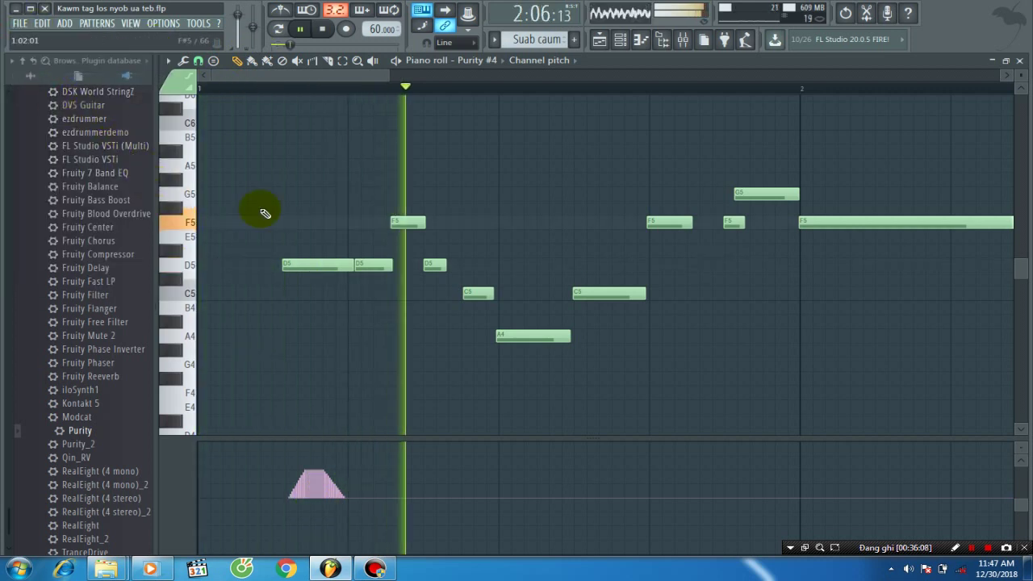
key(space)
Redraw the Channel pitch bend under the first D5 note to rise higher and hold level until the note ends, then audition it.
click(269, 99)
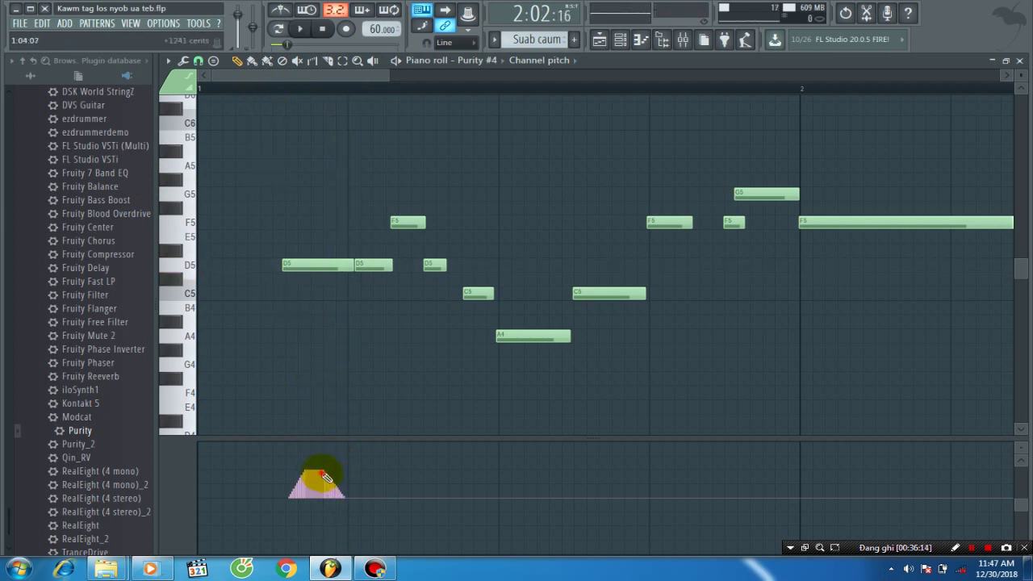
mouse_move(323, 477)
mouse_down()
mouse_move(347, 477)
mouse_move(350, 502)
mouse_up()
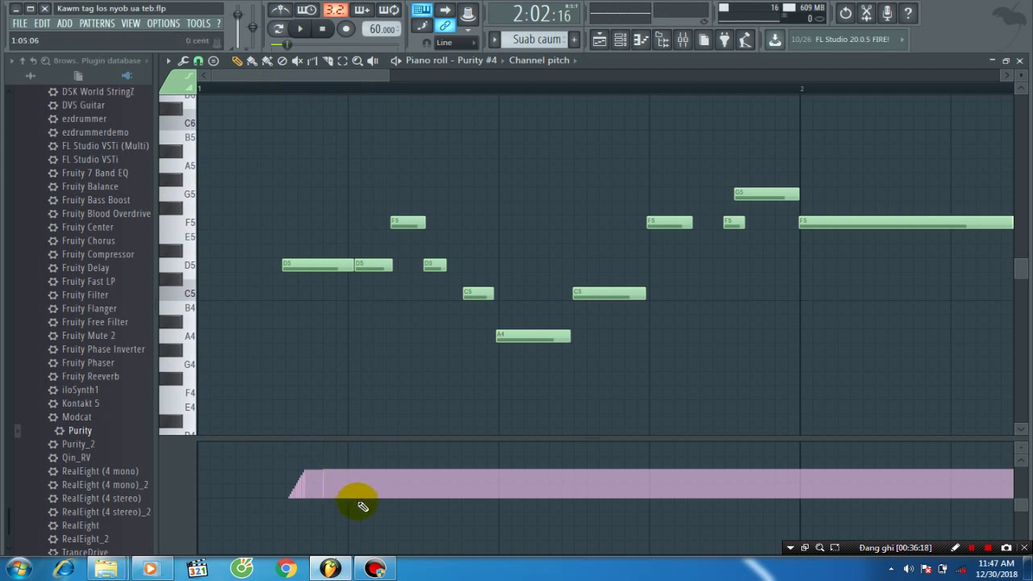
mouse_move(364, 506)
mouse_down()
mouse_move(299, 477)
mouse_move(307, 466)
mouse_move(334, 468)
mouse_up()
key(space)
key(space)
key(space)
key(space)
Raise the first note from D5 to D#5 above the pitch bend and audition the melody.
click(306, 270)
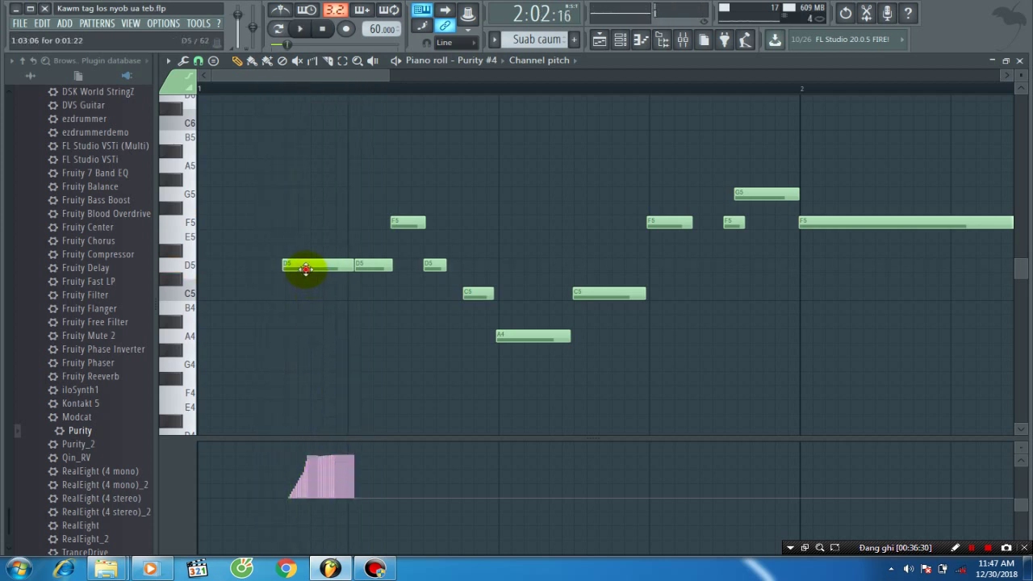
drag(305, 269, 307, 251)
key(space)
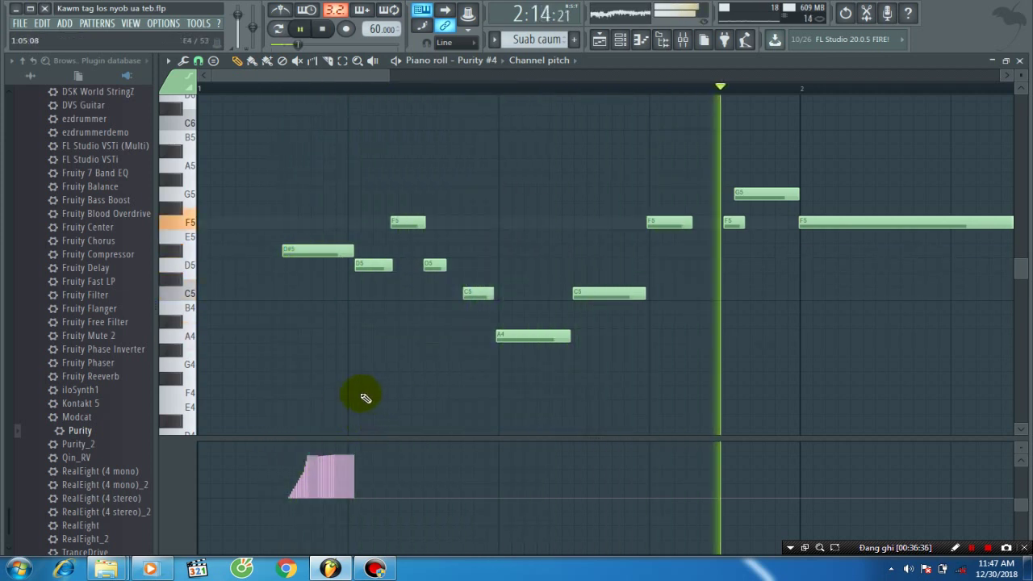
key(space)
Delete the short F5 note just before G5, move the G5 note slightly earlier, and play the phrase back.
right_click(735, 223)
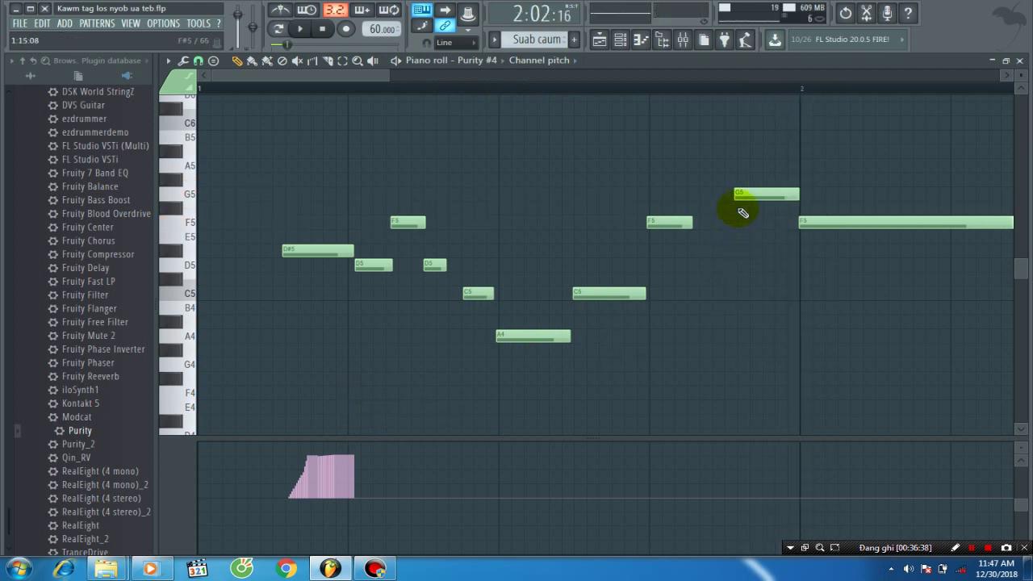
mouse_move(737, 197)
mouse_down()
mouse_move(739, 233)
mouse_move(736, 195)
mouse_up()
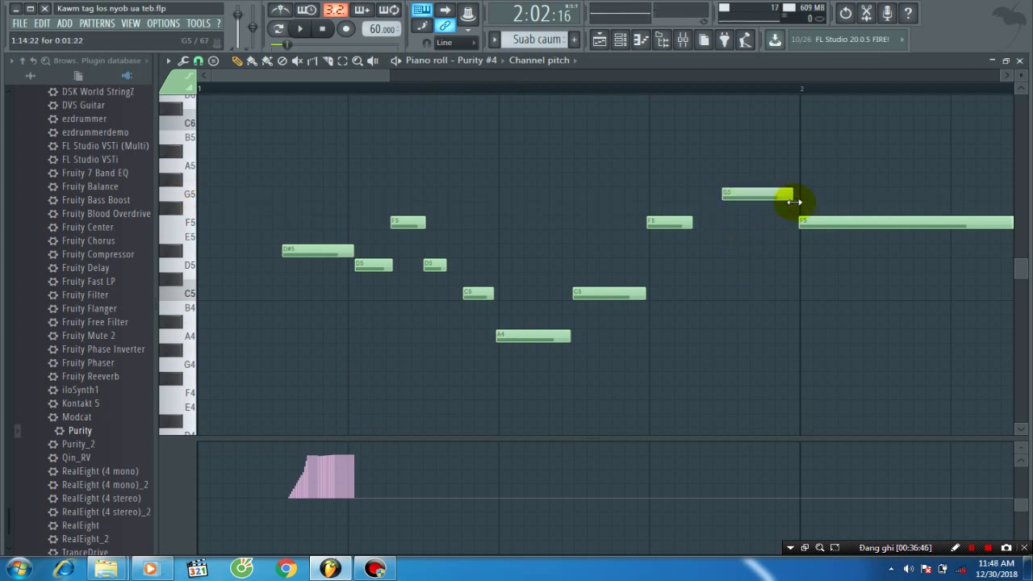
key(space)
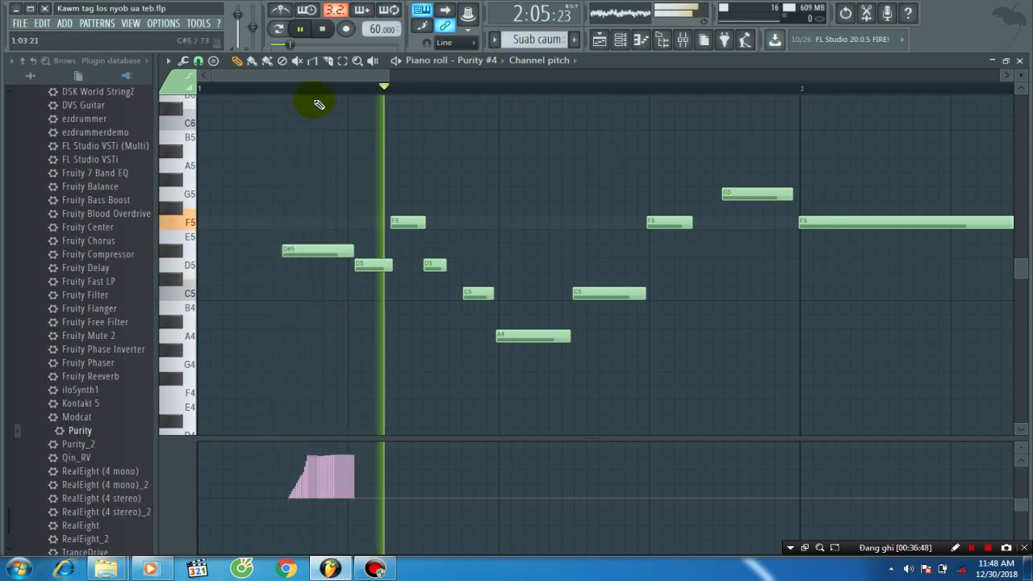
drag(323, 83, 359, 87)
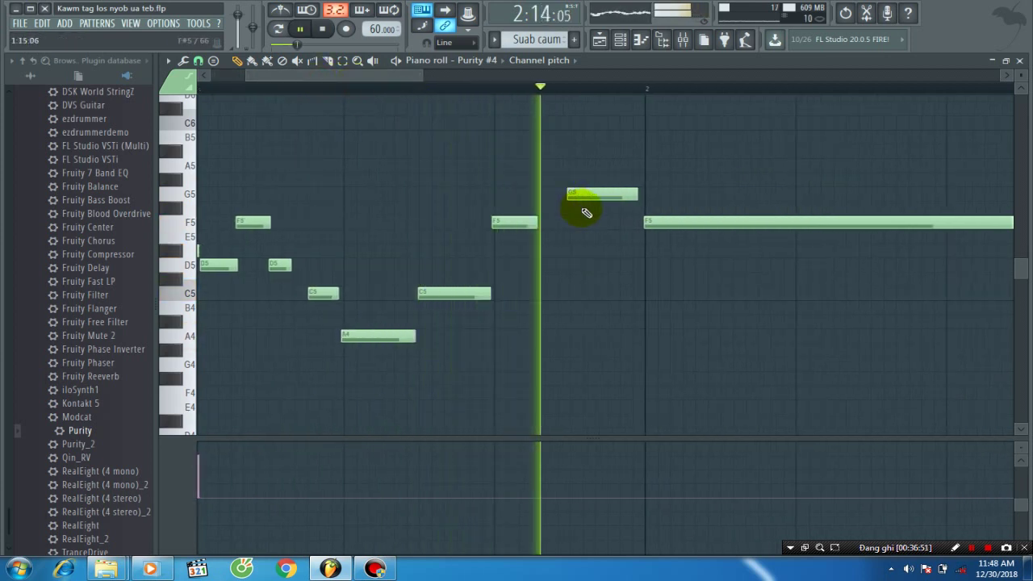
key(space)
drag(582, 197, 585, 200)
key(space)
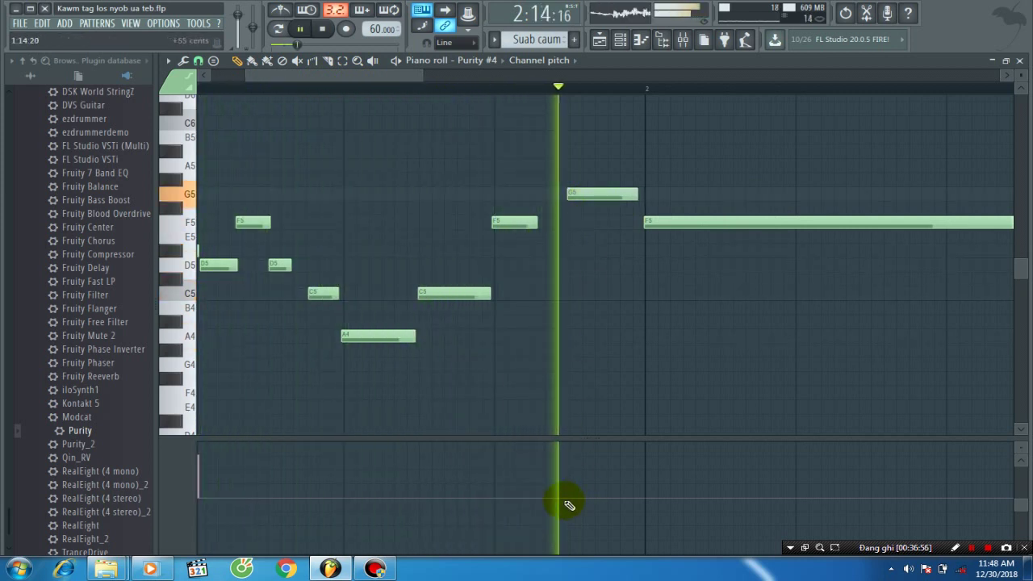
Draw a Channel pitch dip at the start of the G5 note that ramps back to 0 cents, and audition it.
key(space)
drag(565, 502, 575, 532)
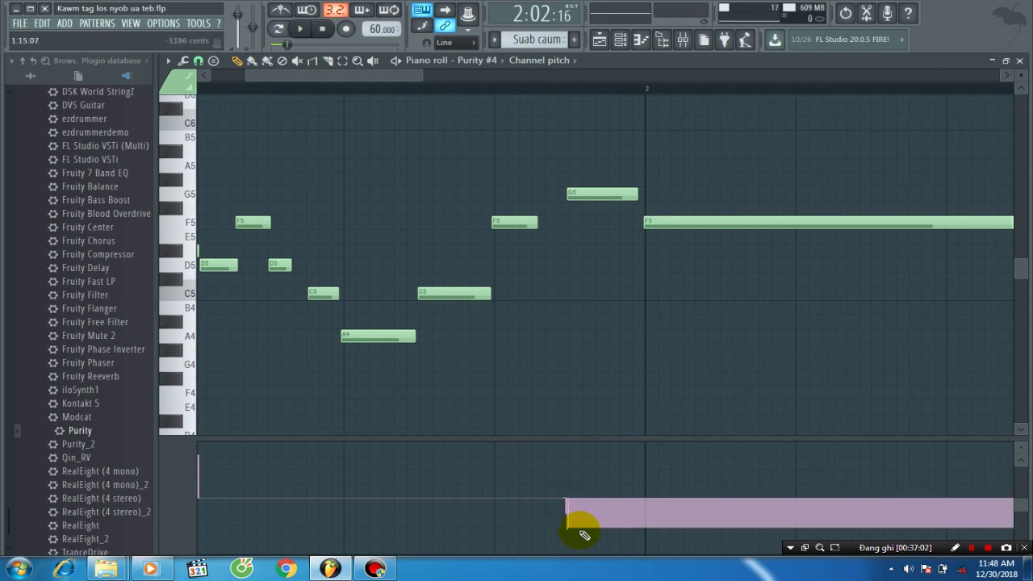
drag(580, 533, 595, 506)
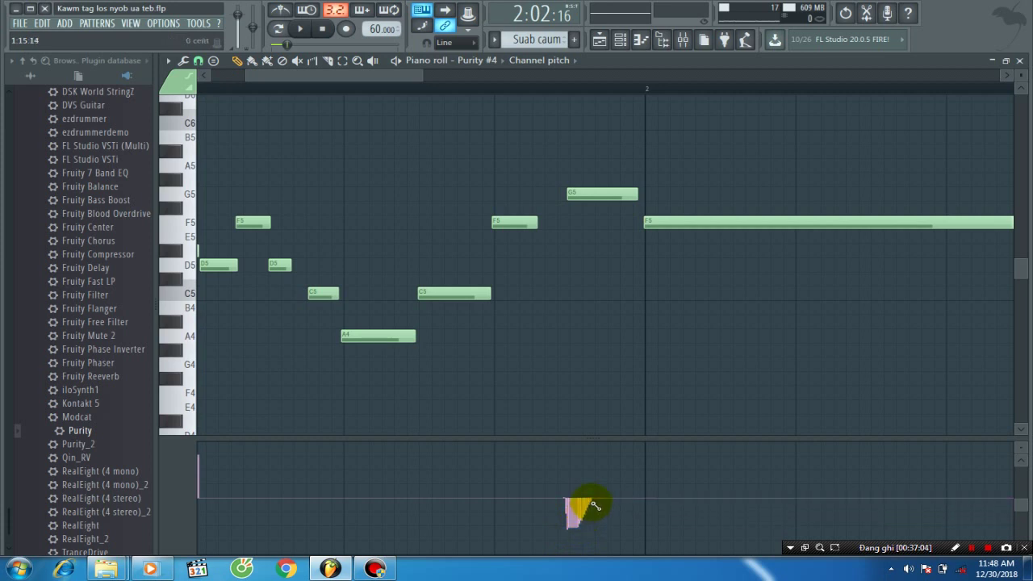
key(space)
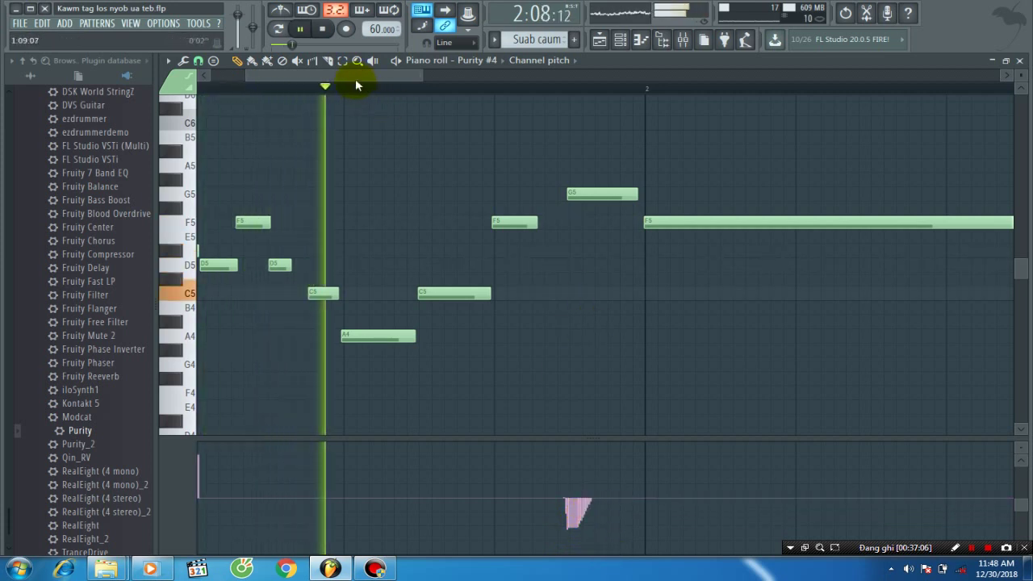
drag(355, 79, 392, 88)
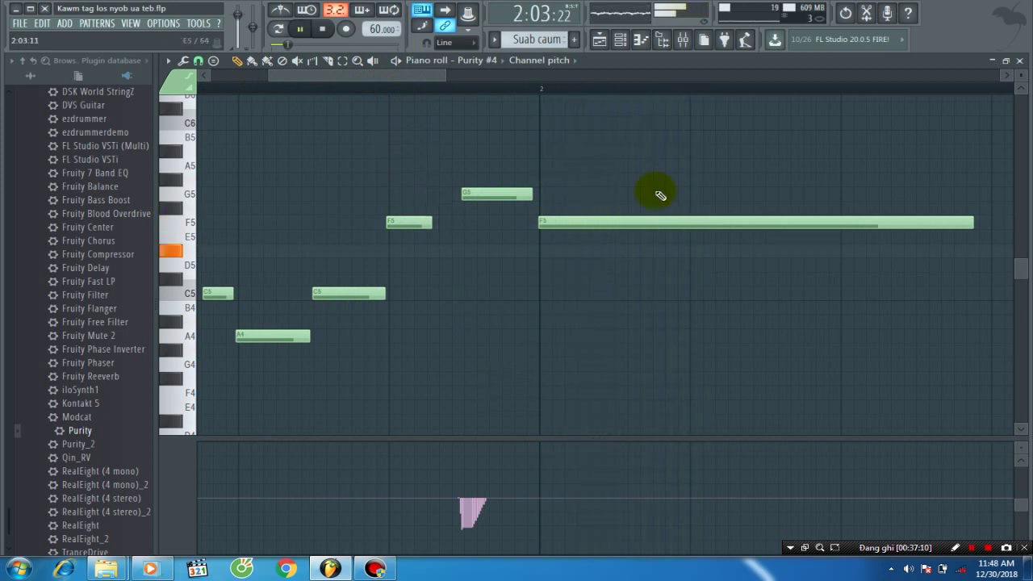
drag(422, 86, 486, 141)
key(space)
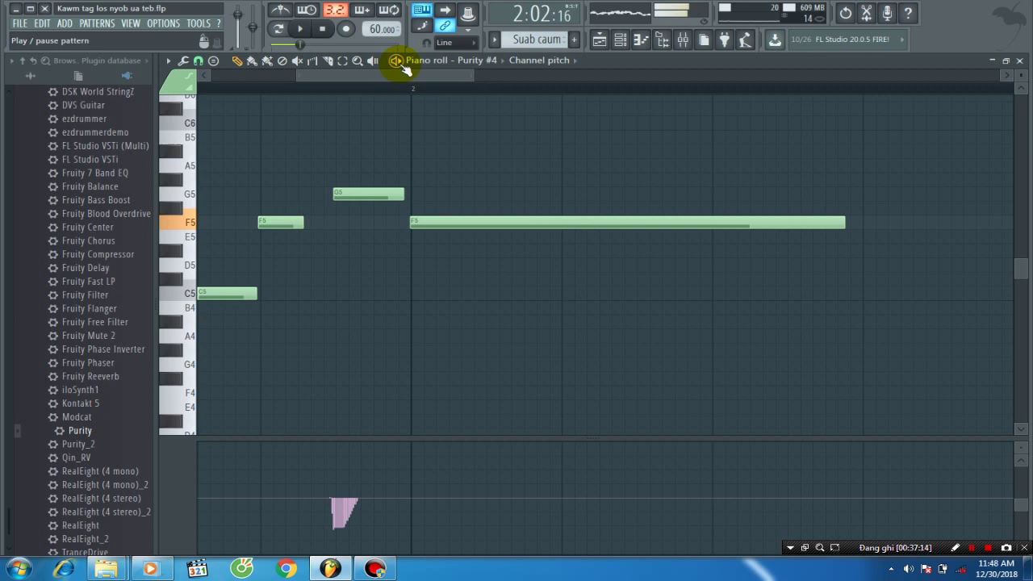
Slice the beginning of the long F5 note at bar 2 into seven short, even notes and play them back.
click(328, 62)
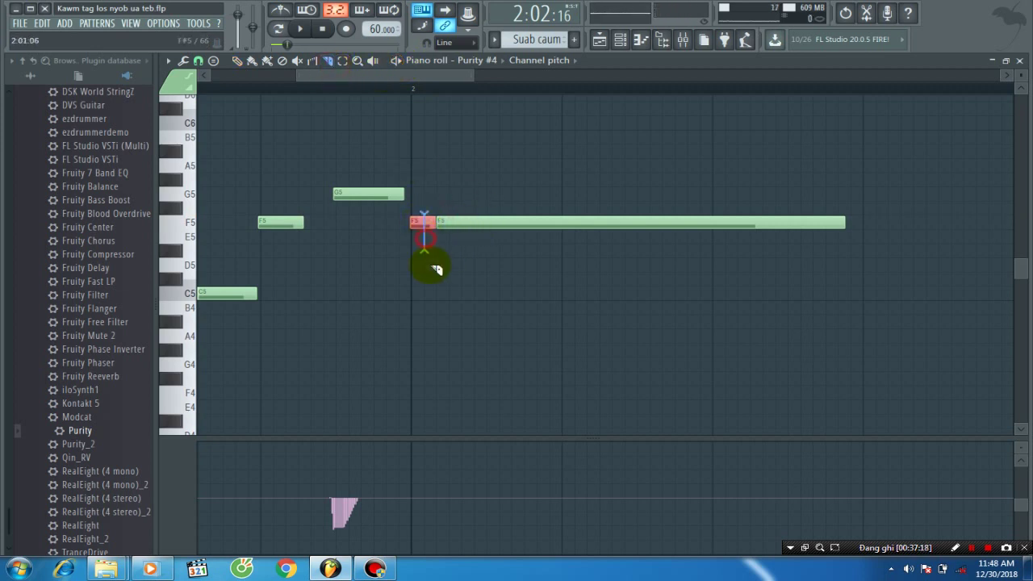
drag(436, 268, 451, 220)
drag(457, 265, 472, 225)
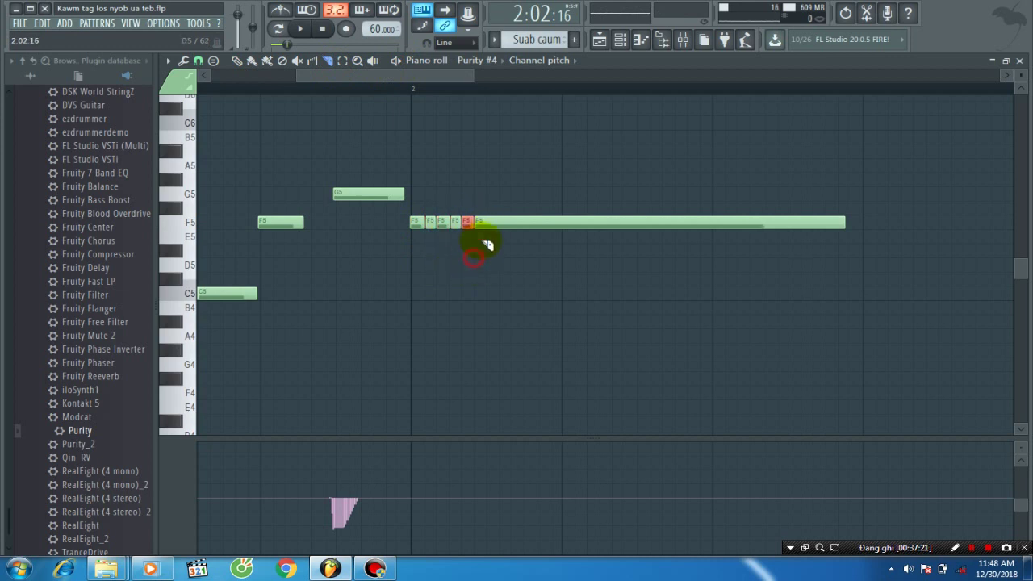
drag(488, 255, 505, 239)
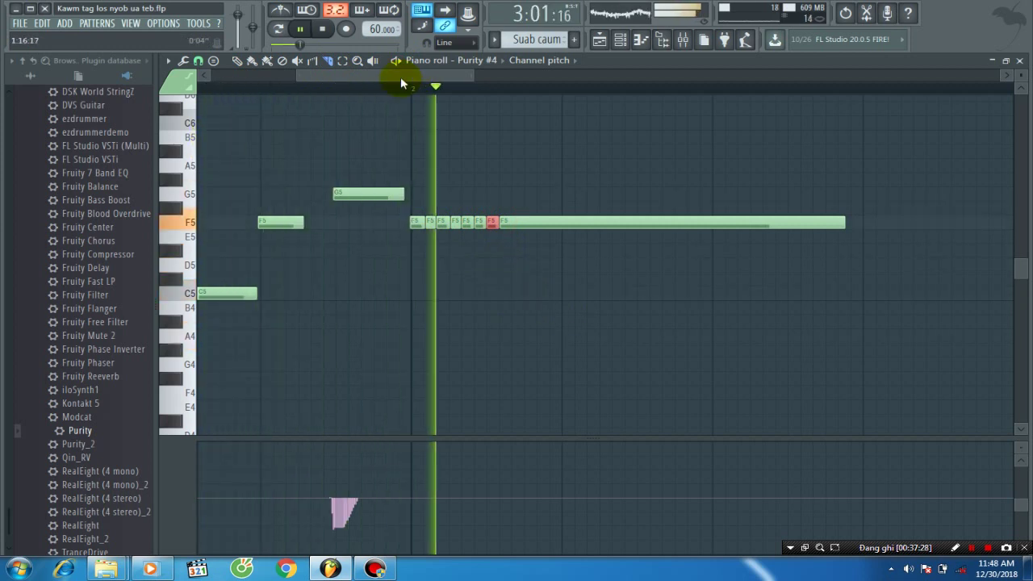
key(space)
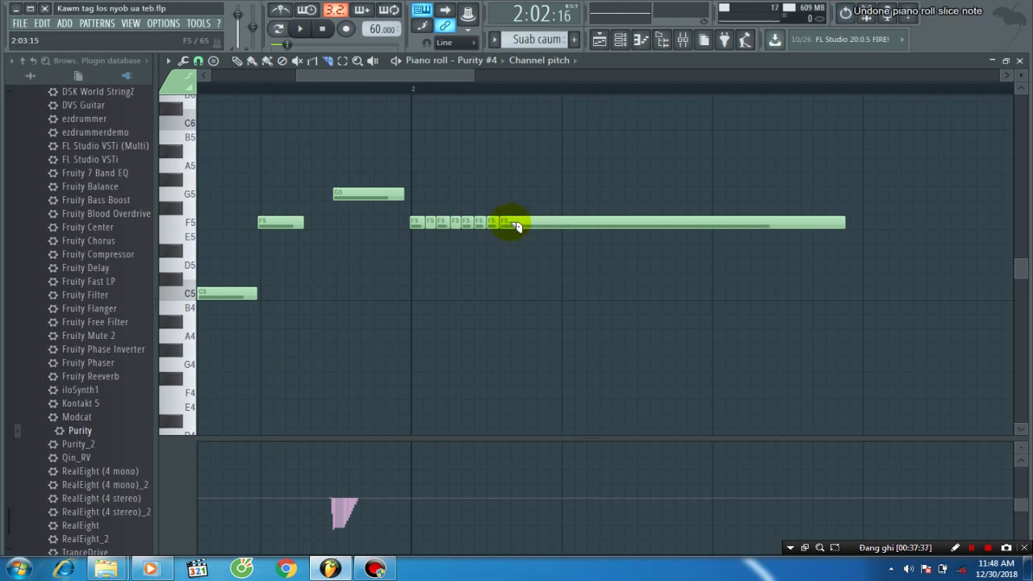
Continue slicing the remaining long F5 note into equally short notes up to about step 8 of bar 2, and audition the repeats.
drag(512, 221, 514, 265)
drag(529, 220, 526, 261)
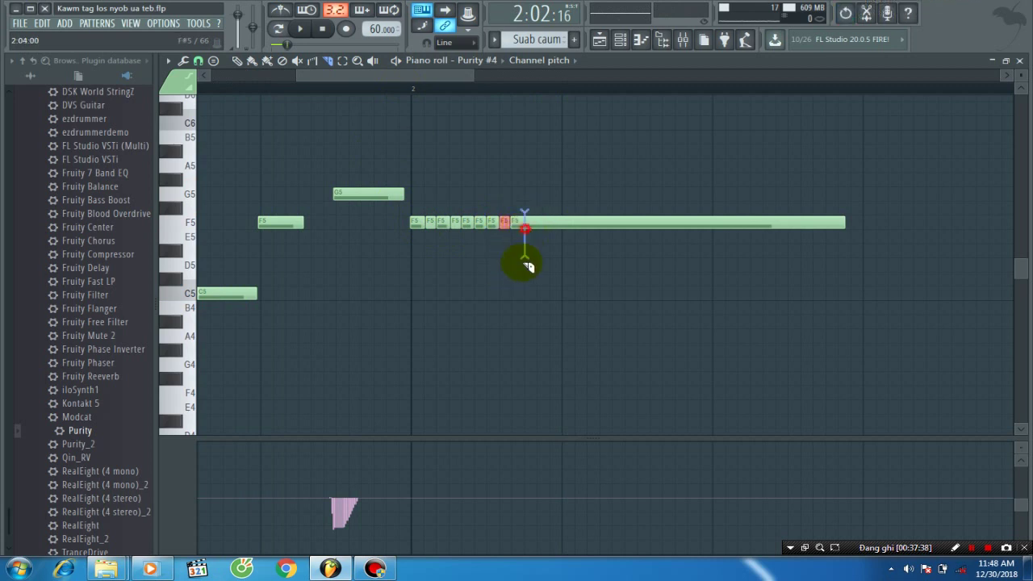
drag(535, 221, 537, 260)
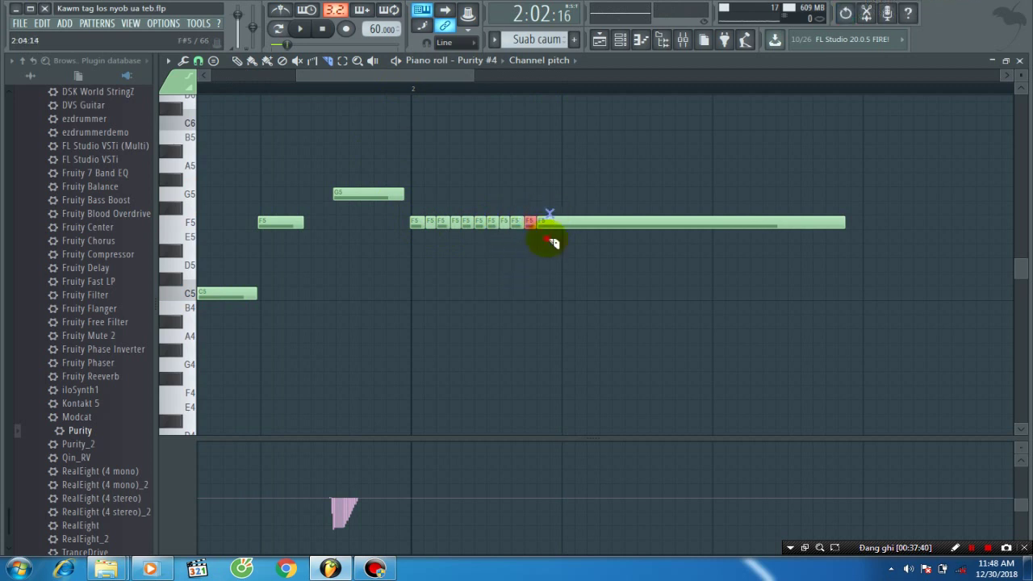
drag(565, 222, 603, 279)
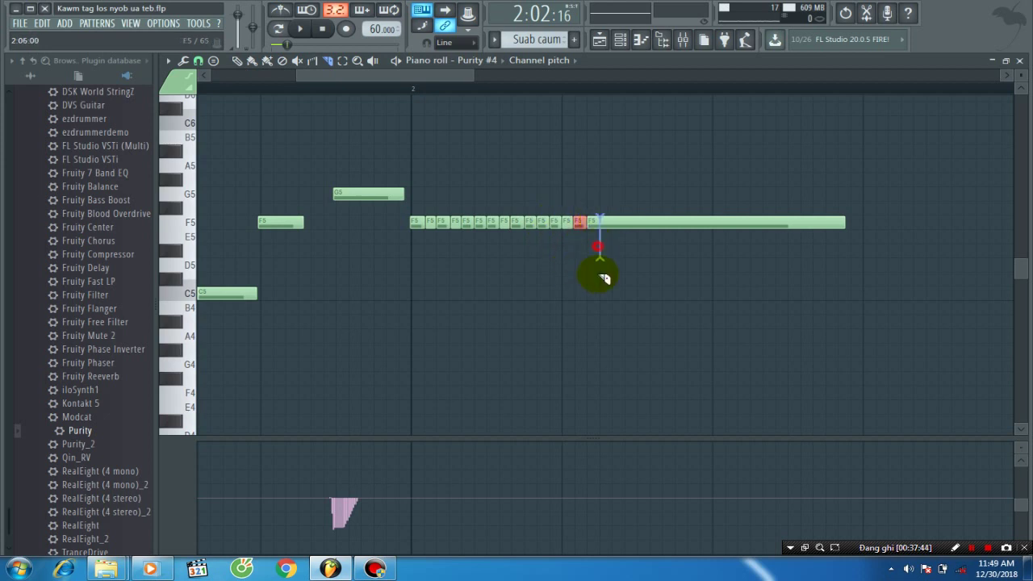
click(611, 223)
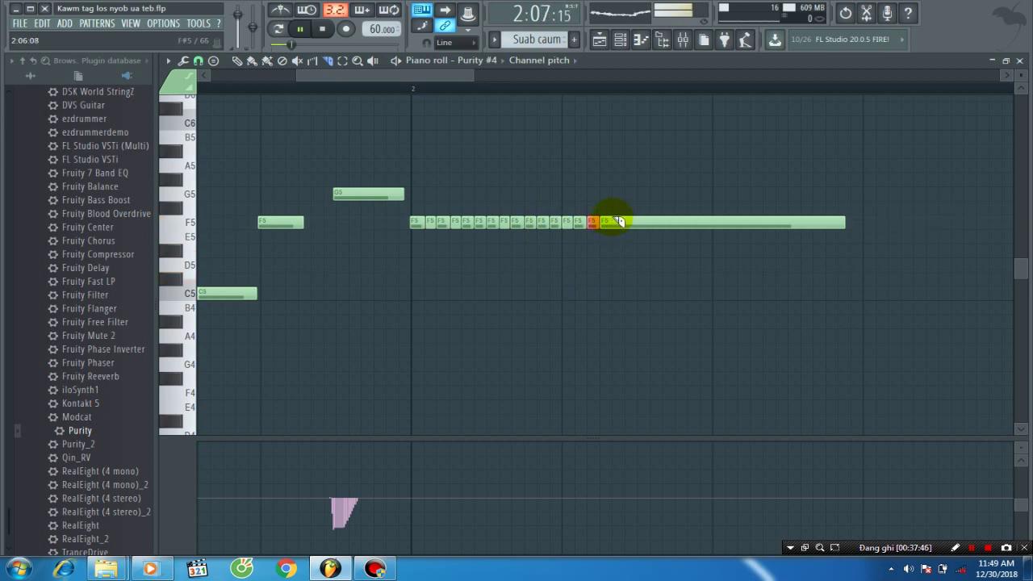
click(618, 224)
click(638, 224)
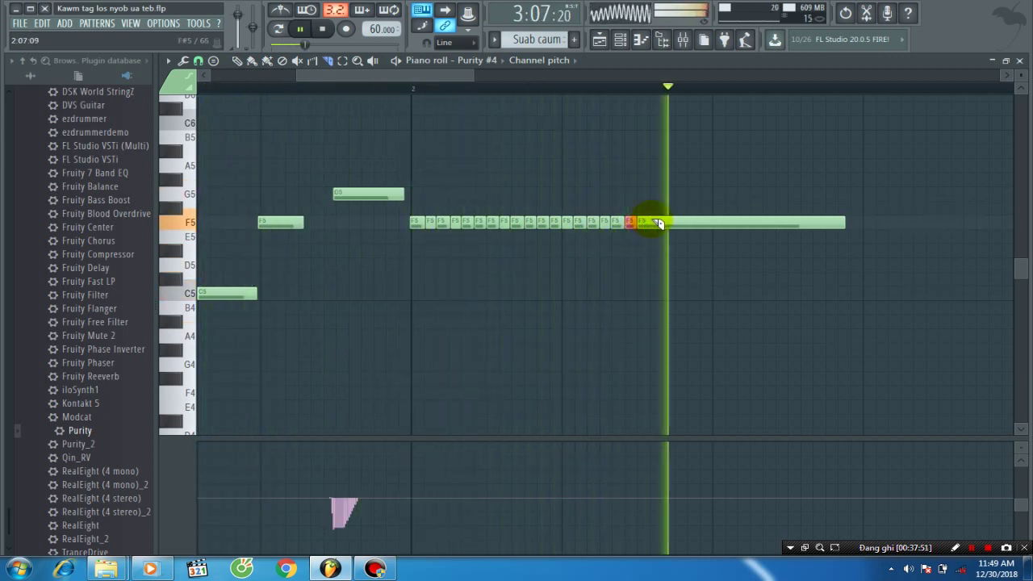
click(654, 223)
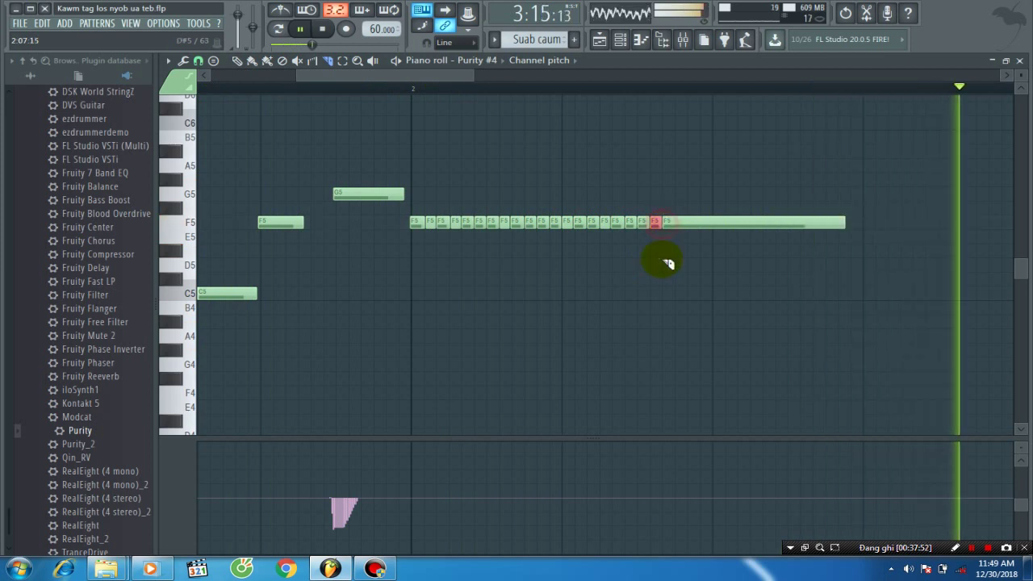
click(665, 225)
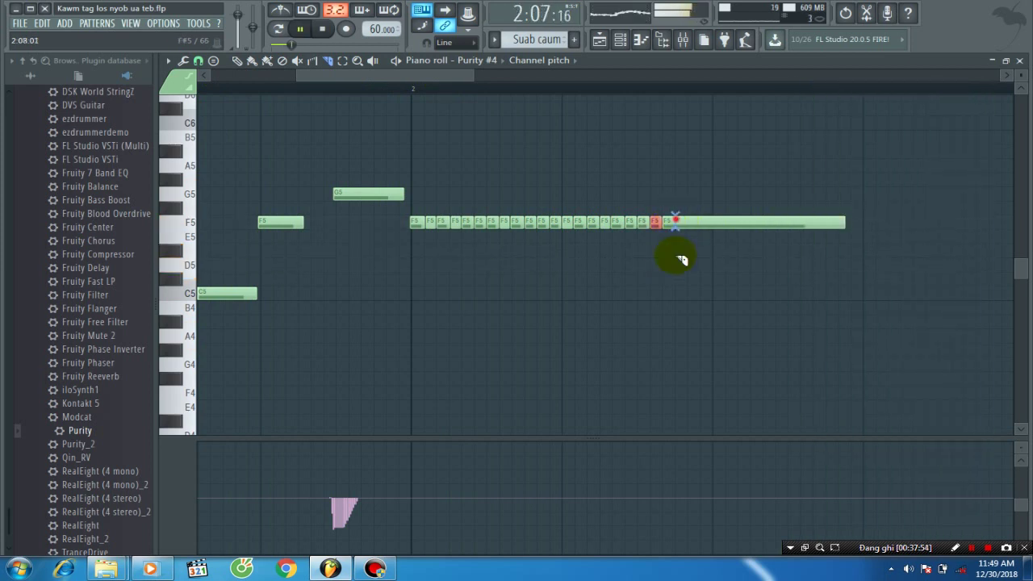
click(678, 223)
click(693, 222)
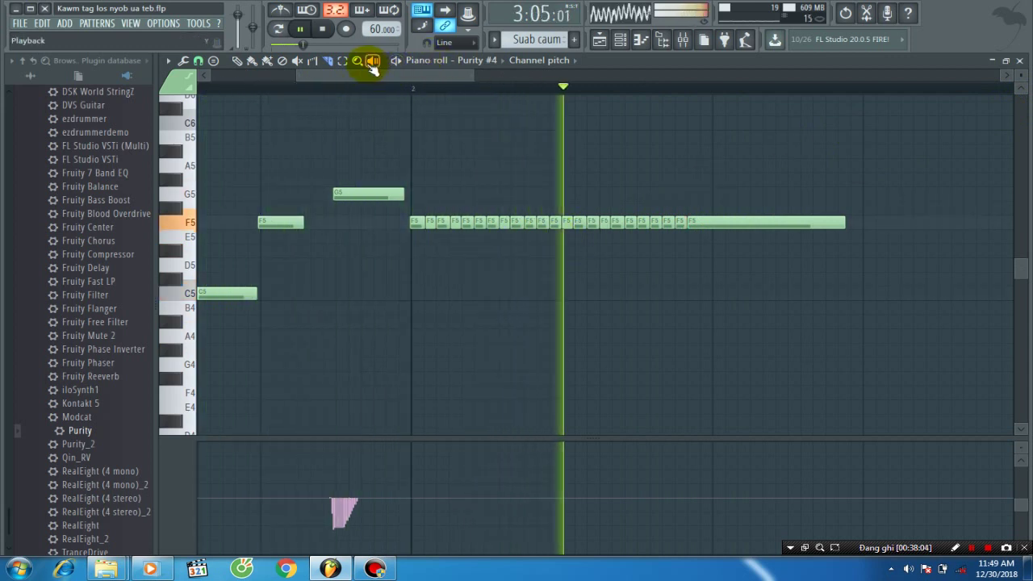
key(space)
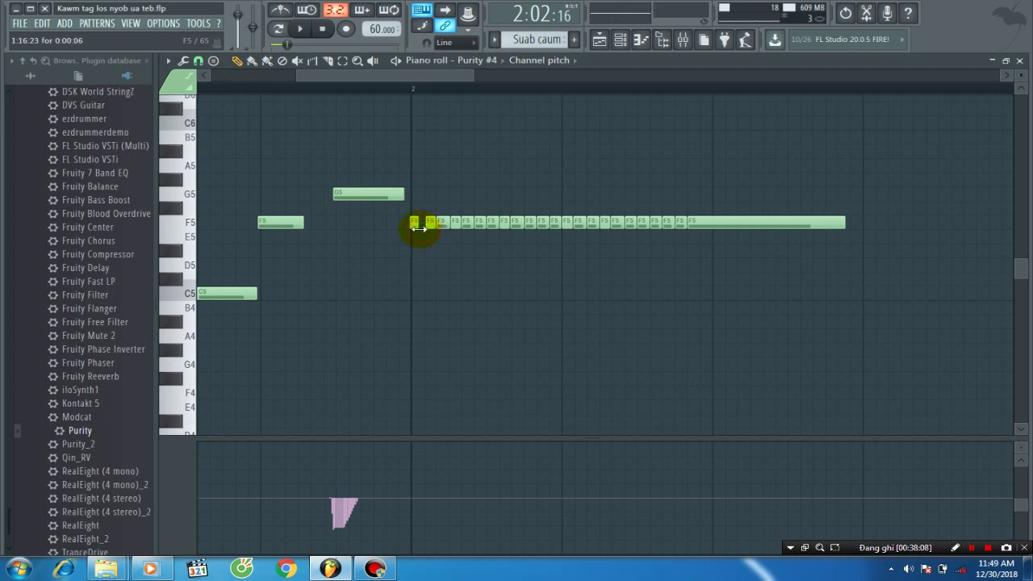
Shift all F5 slices after the shortened first one slightly earlier to close the gap, and play the result.
drag(743, 202, 437, 226)
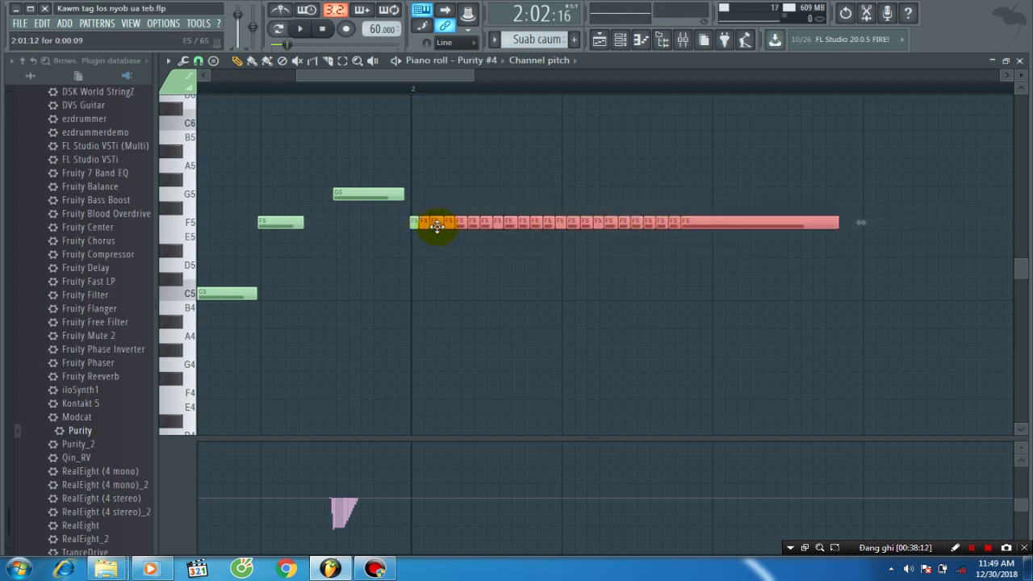
drag(473, 80, 537, 81)
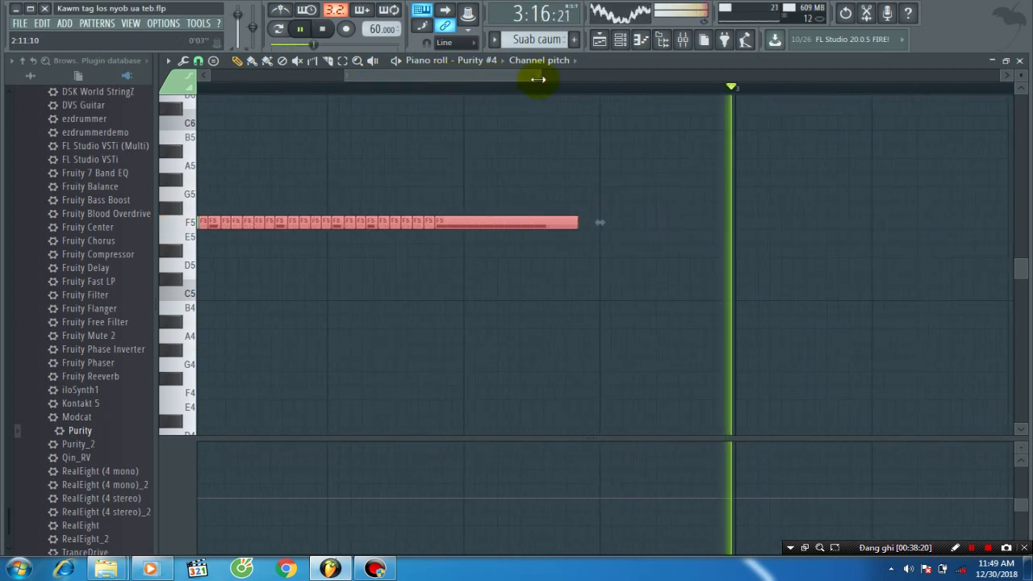
key(space)
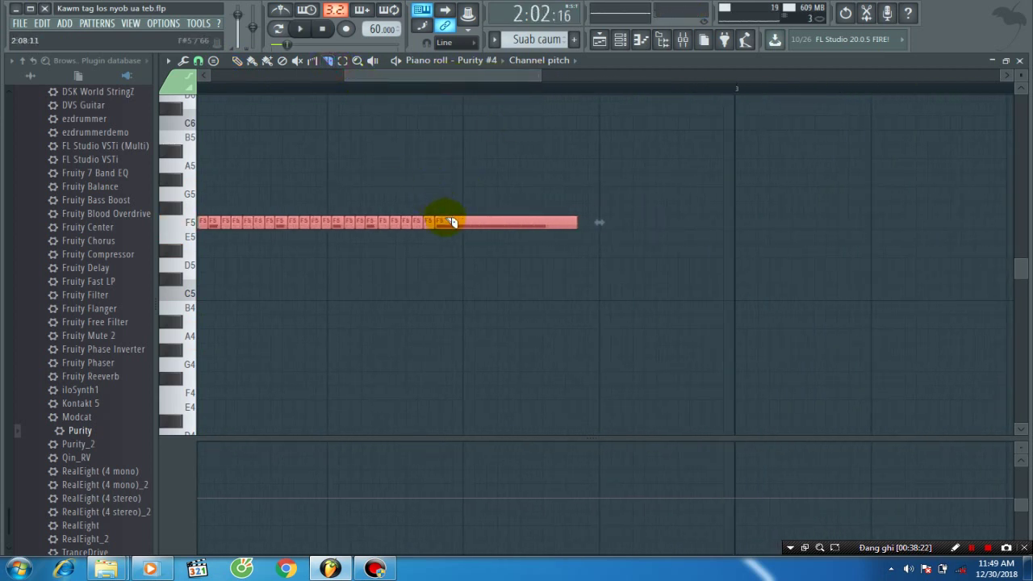
Slice two more short notes off the start of the remaining long F5 note and review the whole phrase.
click(442, 255)
click(449, 221)
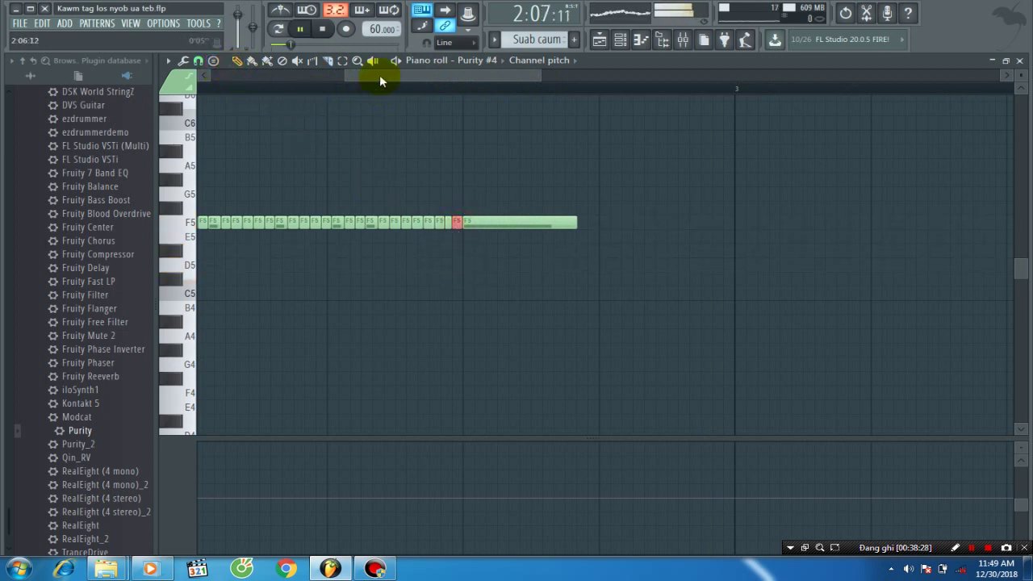
drag(343, 79, 231, 111)
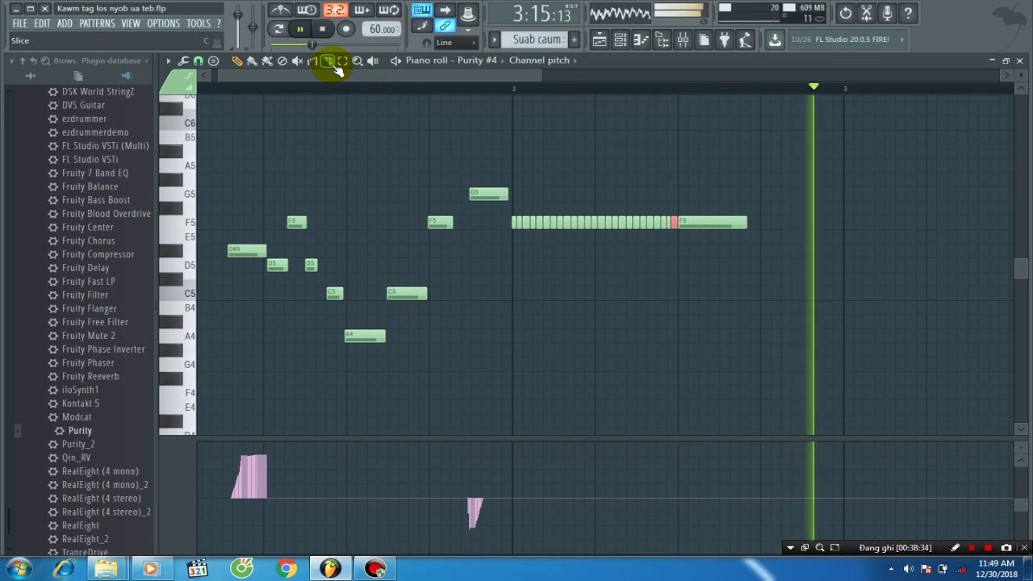
Reopen the Purity #4 piano roll with its Velocity lane and taper the later F5 slices' velocities down to about 35%.
click(1023, 63)
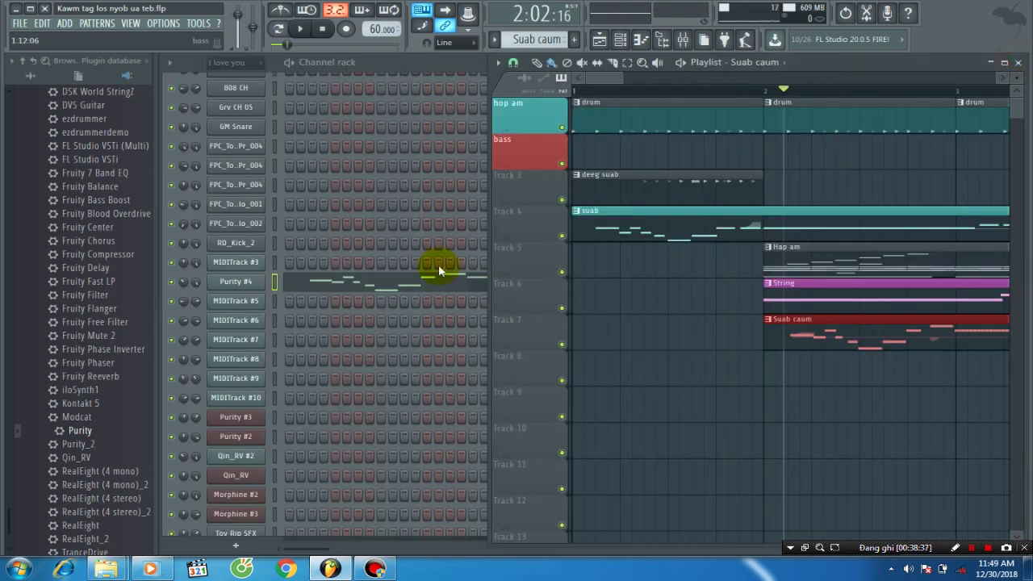
click(385, 284)
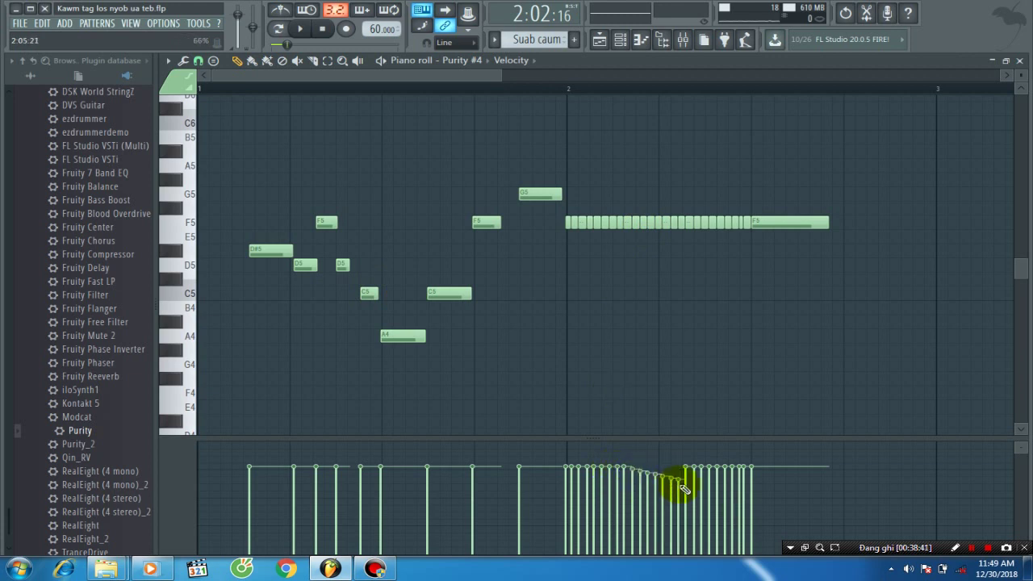
drag(703, 493, 757, 515)
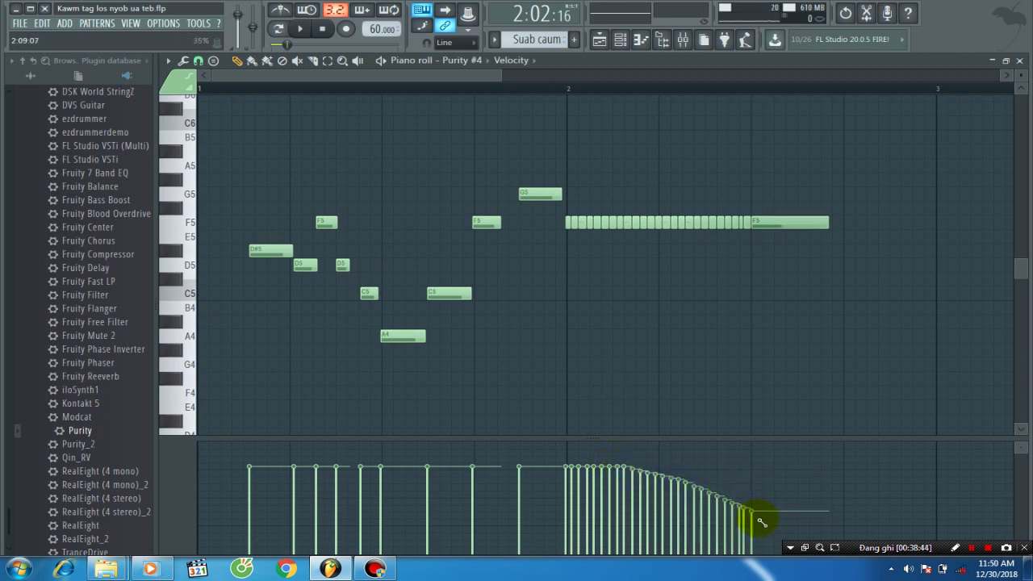
Audition the F5 repeats, redraw the later slices' velocities as a gentler downward fade, and save the project.
key(space)
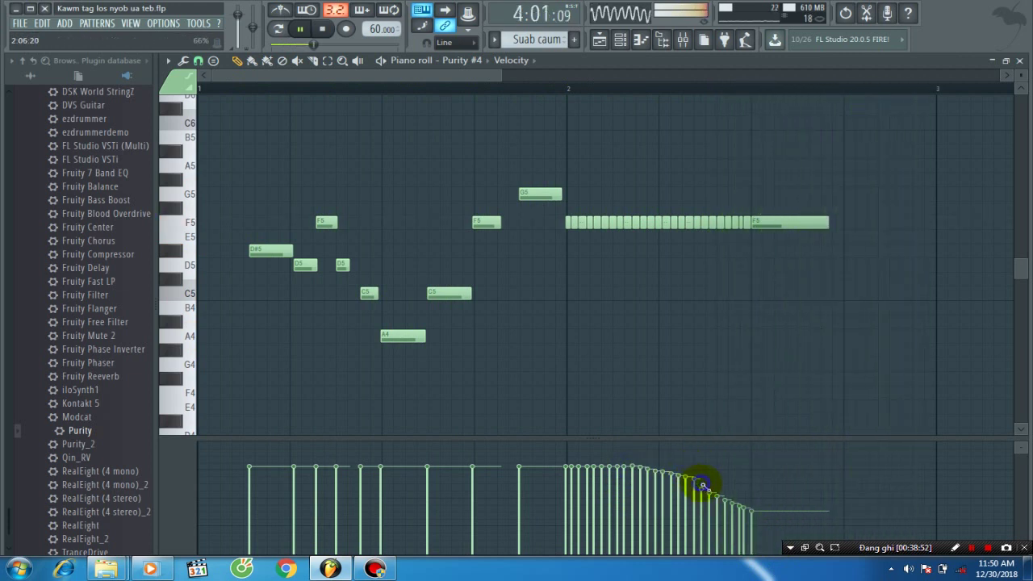
drag(742, 491, 781, 514)
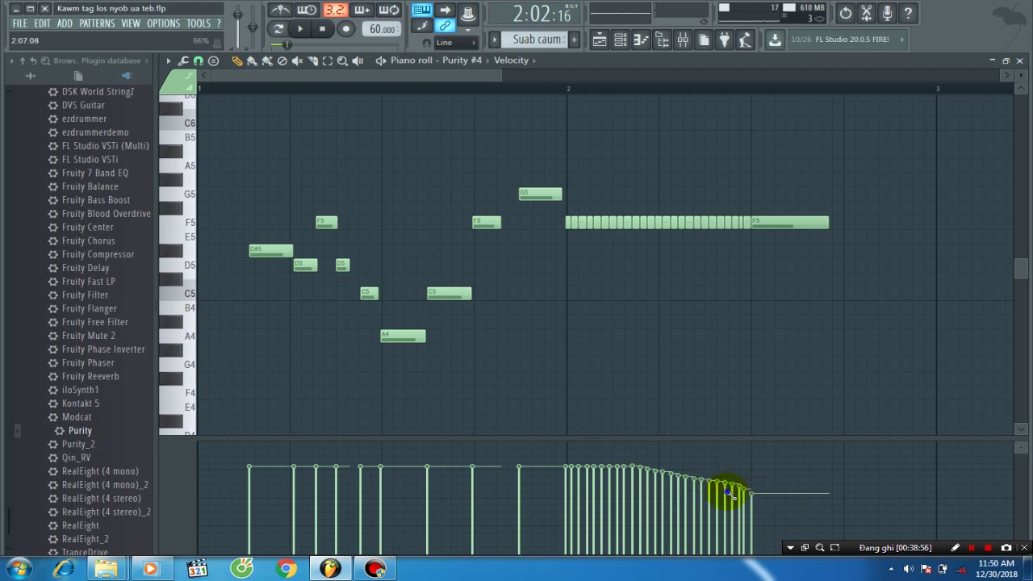
key(space)
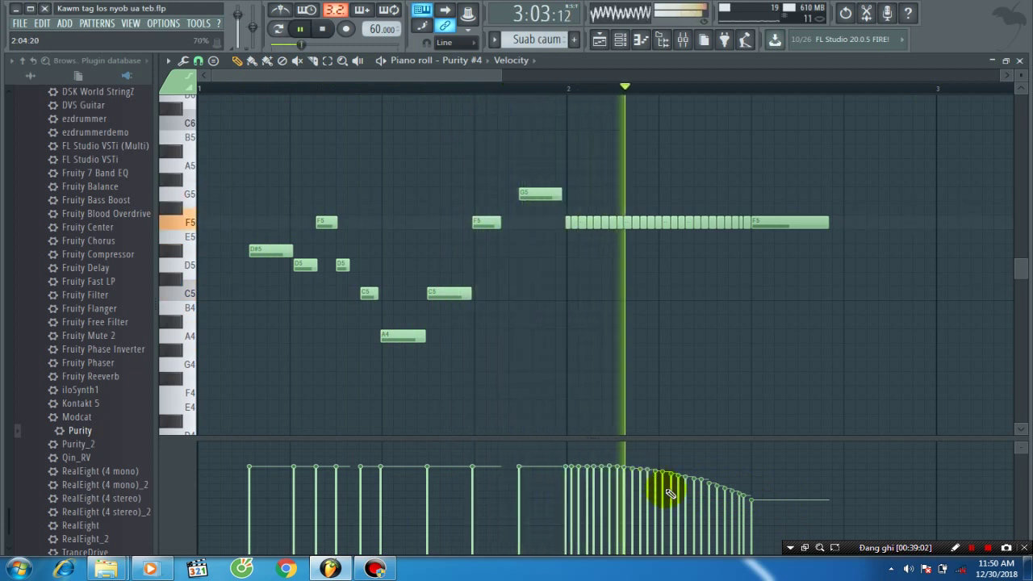
click(19, 23)
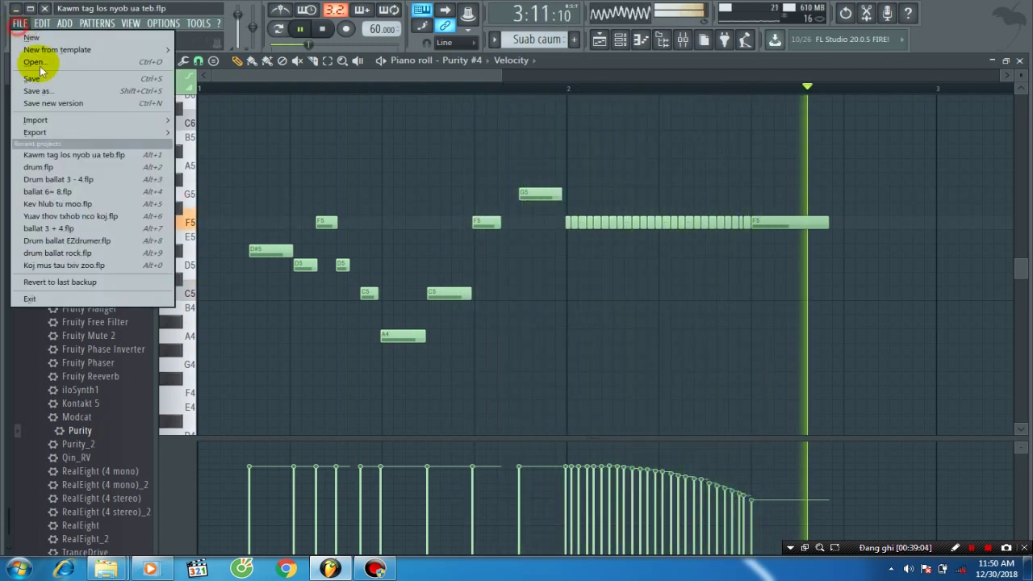
click(48, 78)
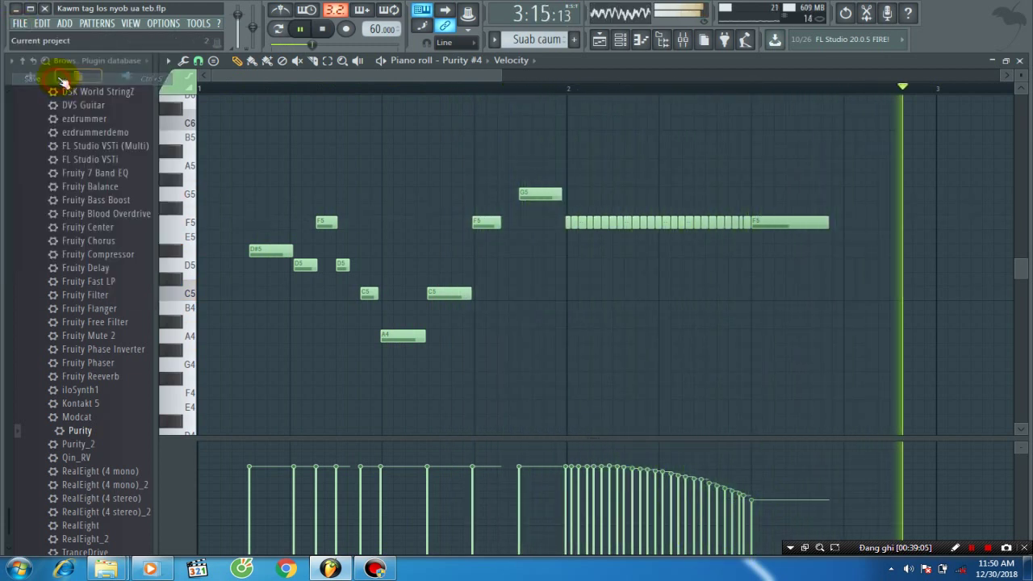
Close the Purity #4 piano roll and play the Suab caum pattern with the arrangement in the playlist.
click(1020, 61)
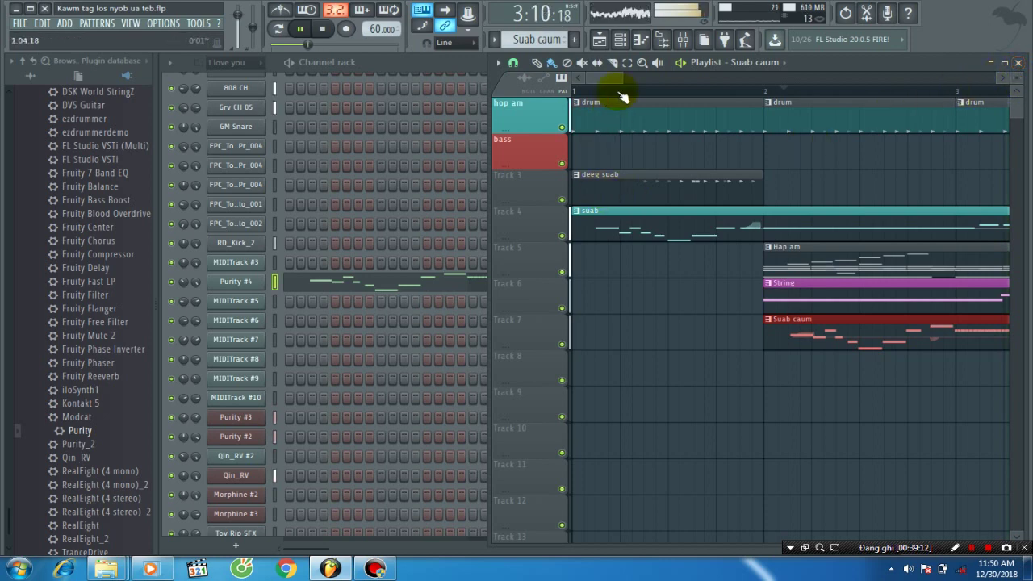
drag(613, 82, 726, 92)
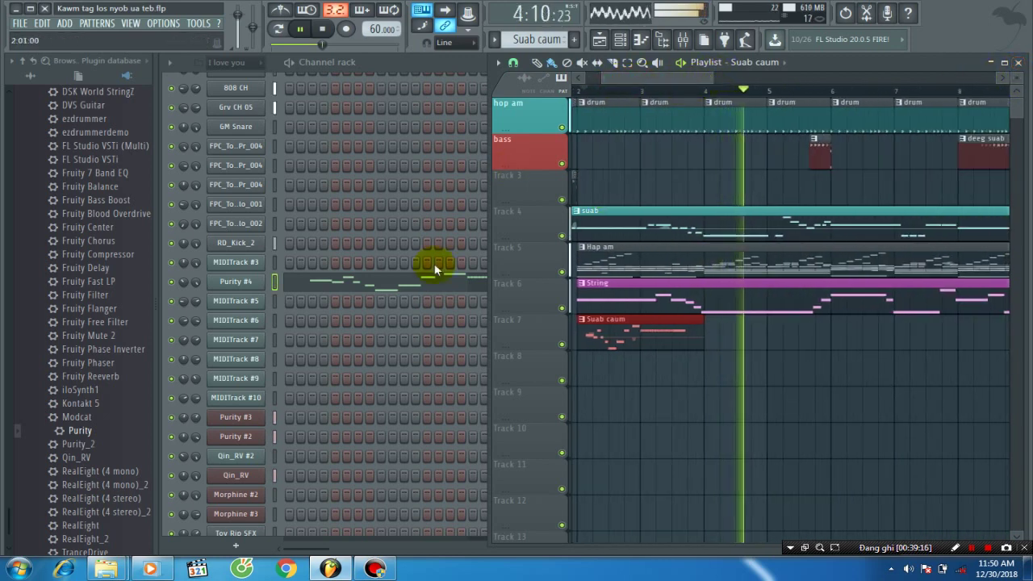
key(space)
Replace the MIDITrack #5 channel with a new Purity instrument and place its plugin window fully in view.
click(234, 457)
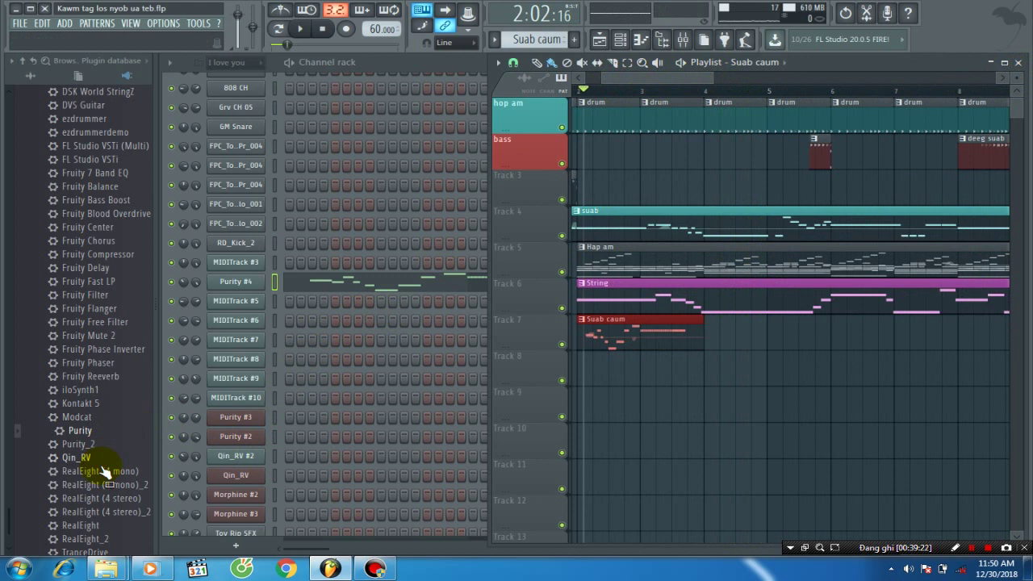
scroll(106, 472, down, 1)
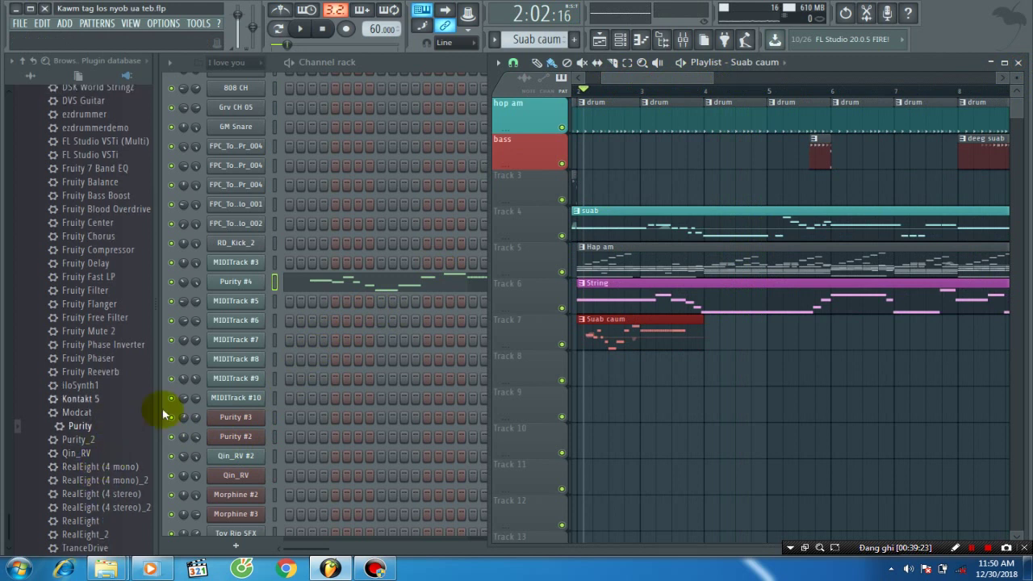
drag(80, 425, 104, 426)
click(254, 301)
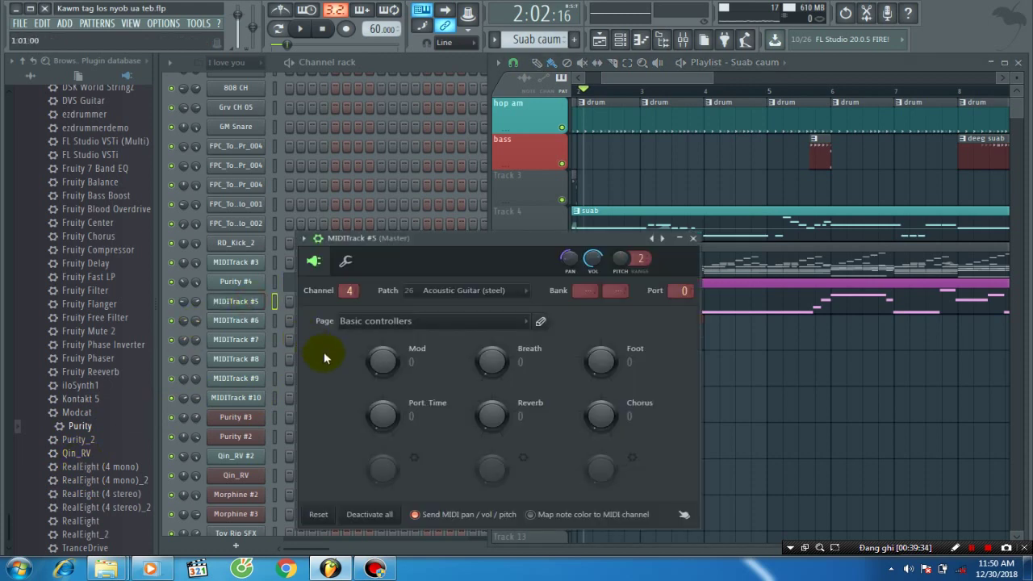
drag(91, 436, 237, 307)
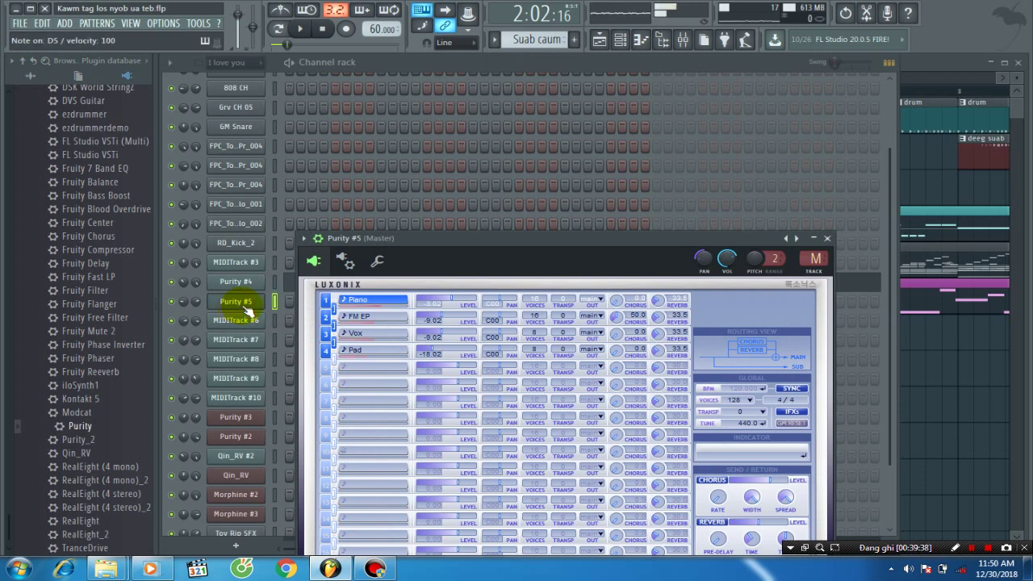
drag(426, 245, 534, 110)
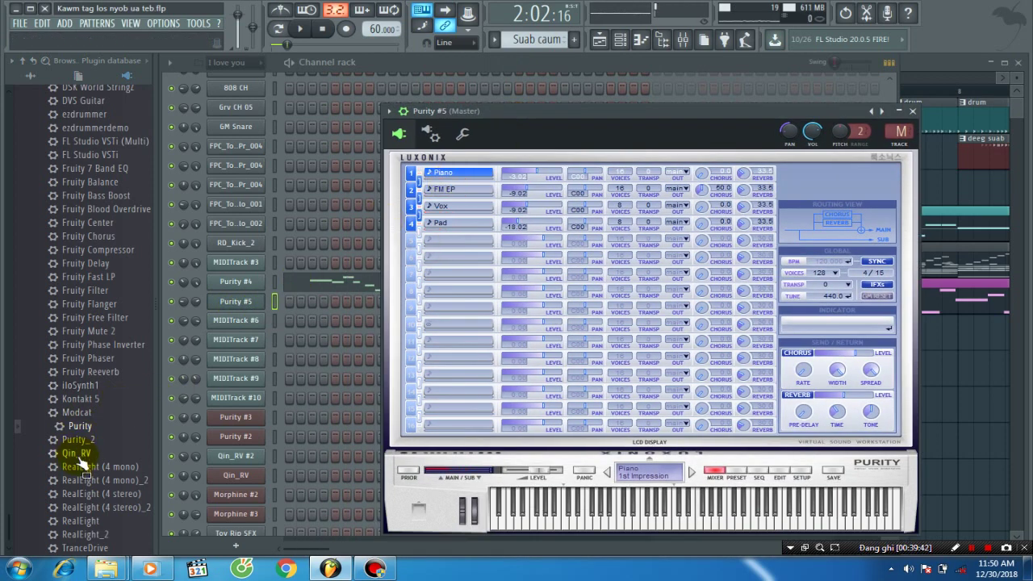
drag(677, 116, 645, 92)
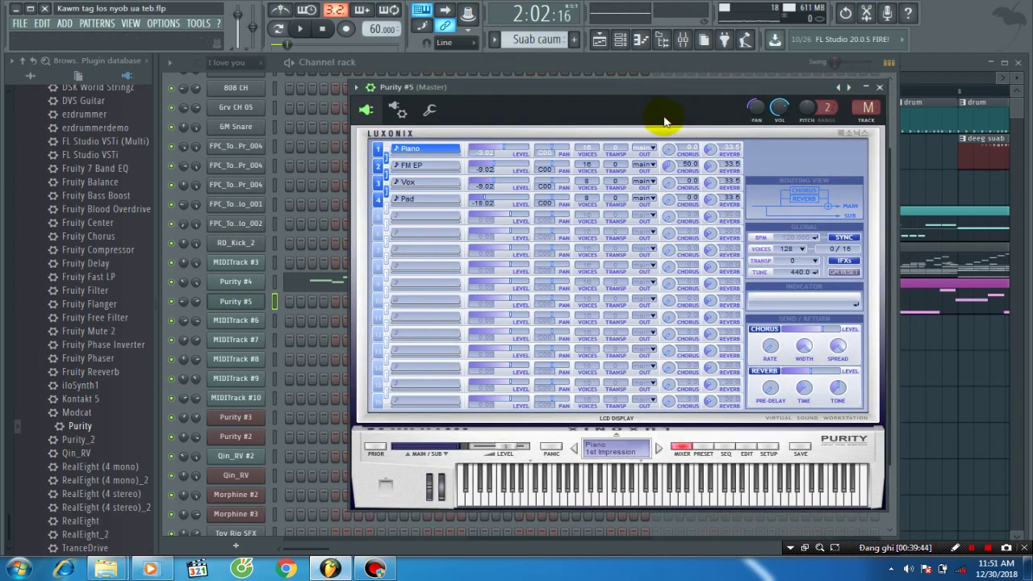
Load the Alto Sax preset from the User 1 category into Purity #5.
click(704, 455)
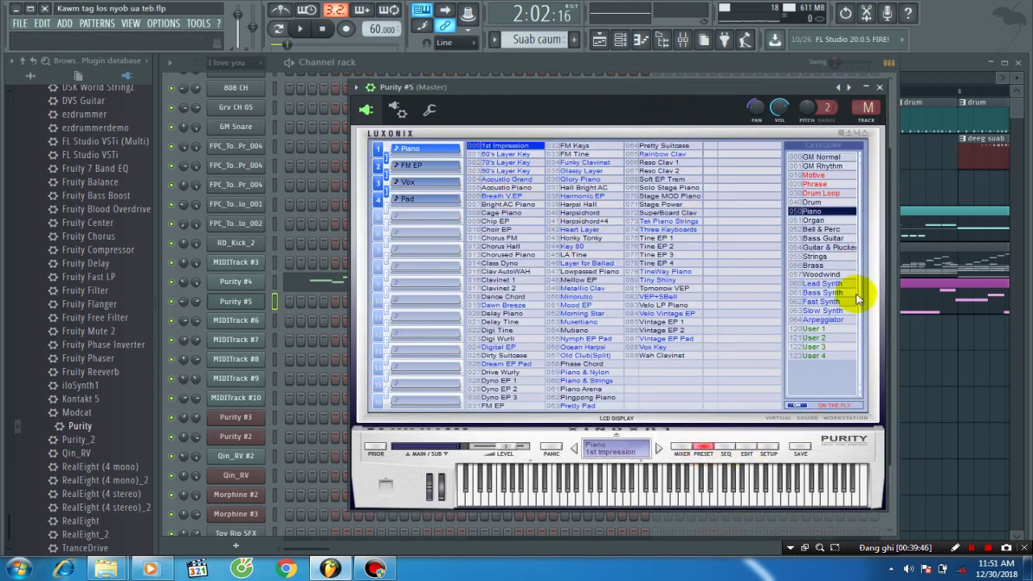
click(731, 451)
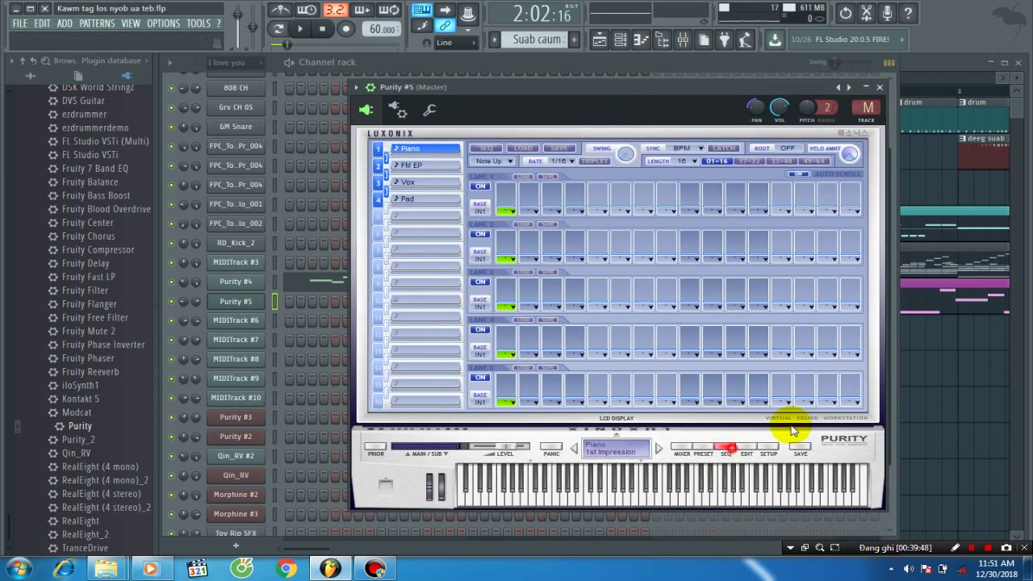
click(709, 457)
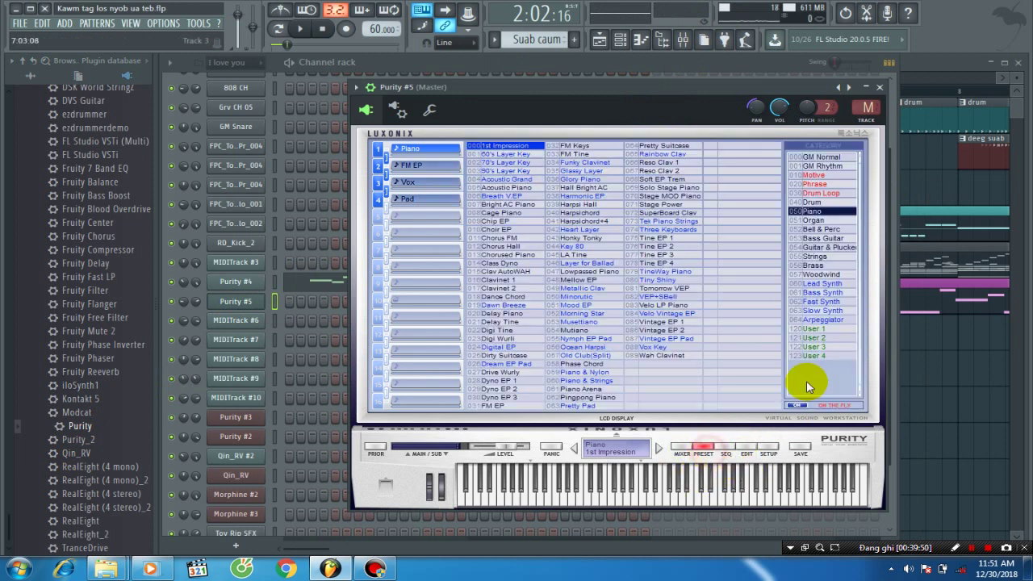
click(816, 329)
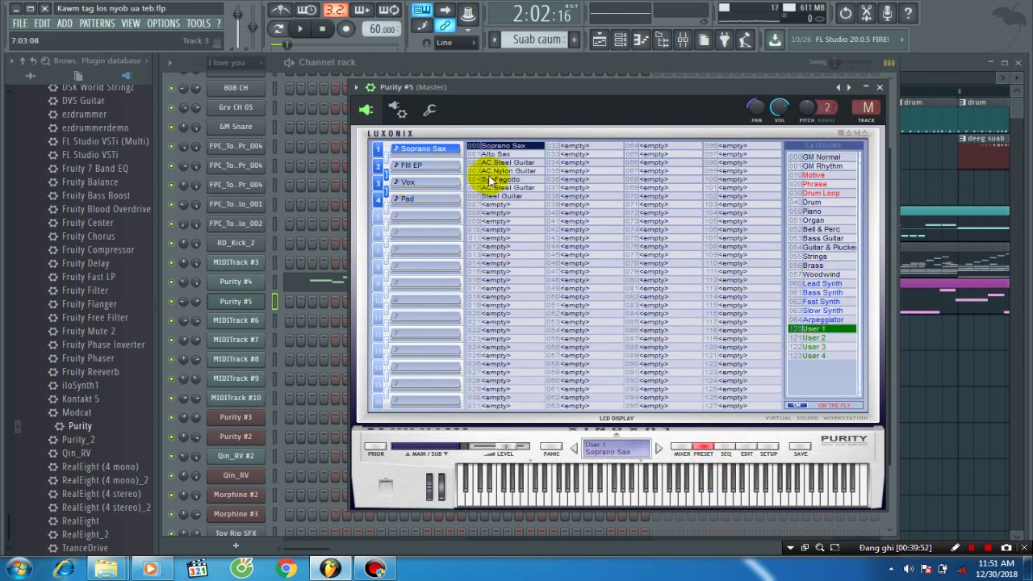
click(501, 155)
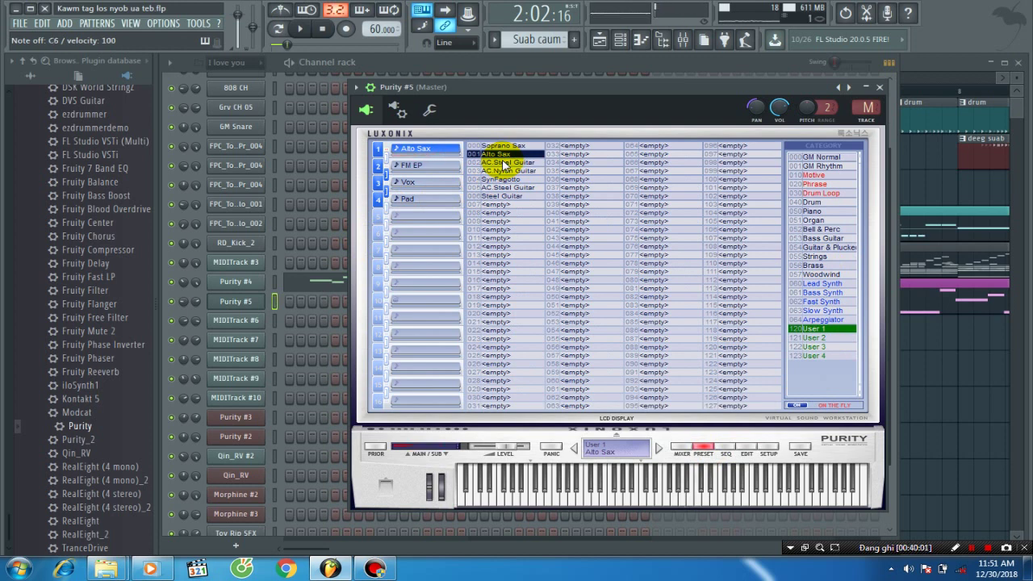
Record an alto sax phrase on Purity #5 into the Suab caum pattern after the guitar phrase, and close the instrument window.
click(908, 68)
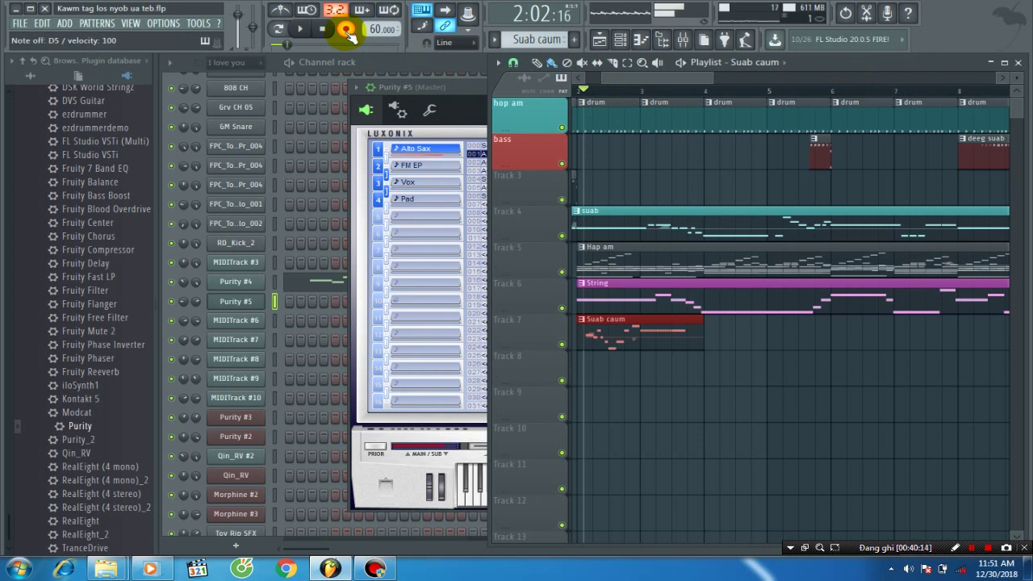
key(space)
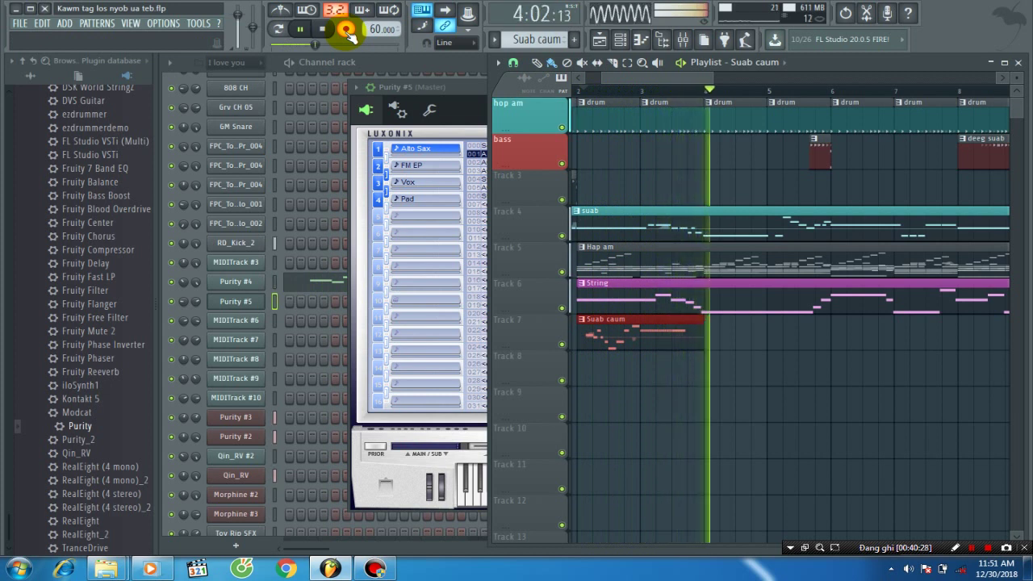
key(space)
key(space)
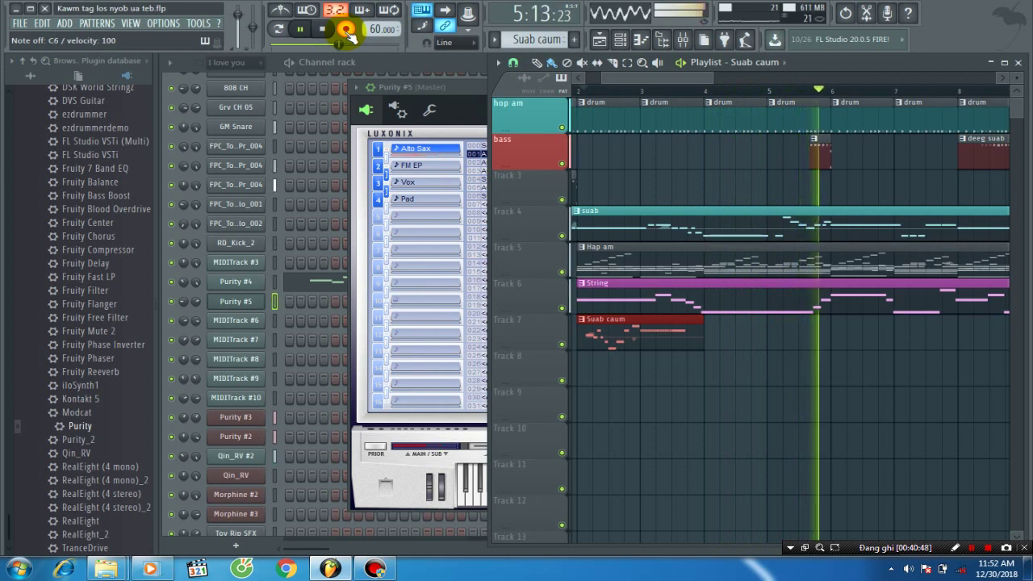
key(space)
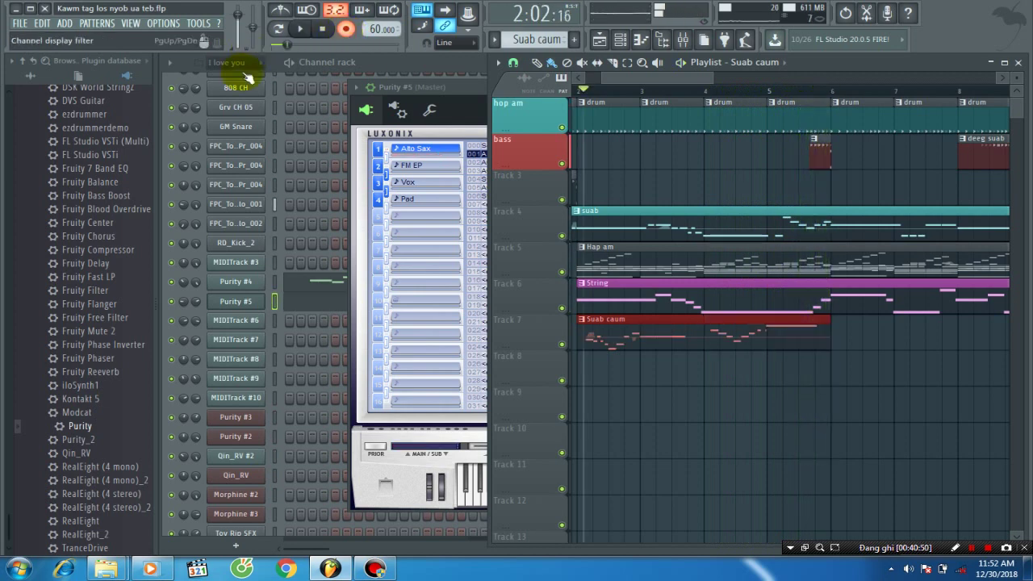
click(458, 97)
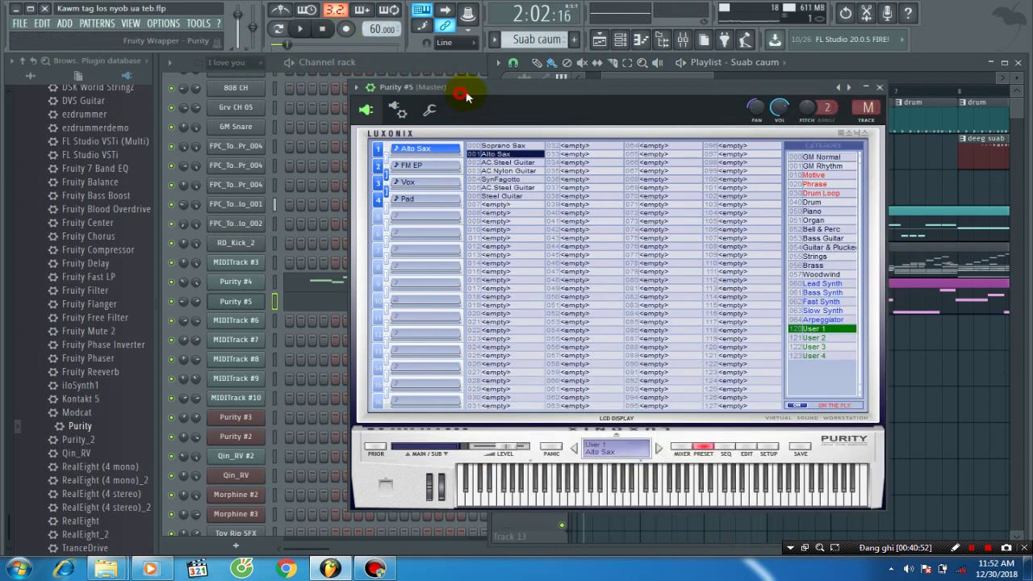
click(882, 88)
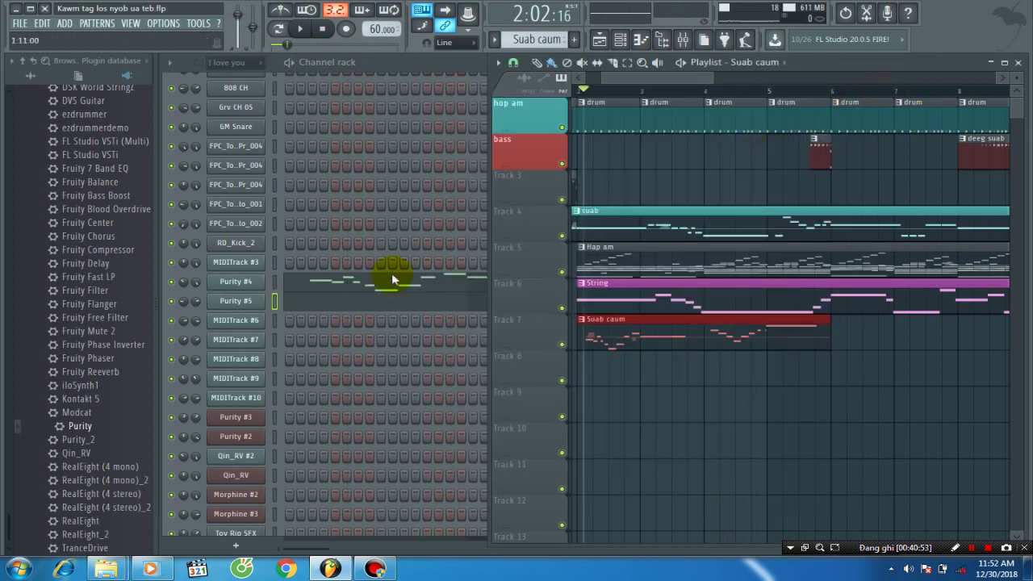
Route the Purity #5 channel to its own mixer track 12 and save the project.
click(200, 307)
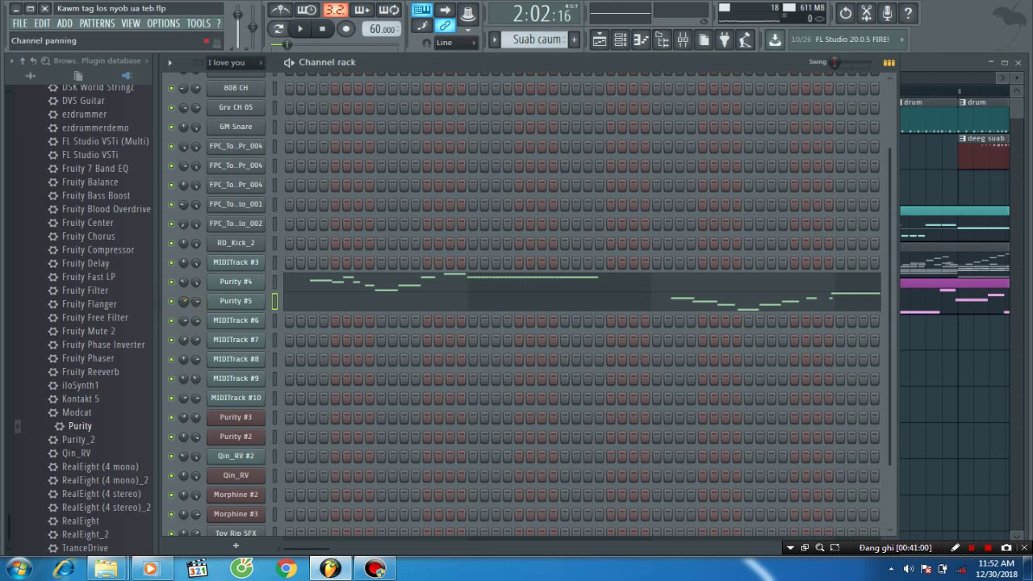
click(236, 304)
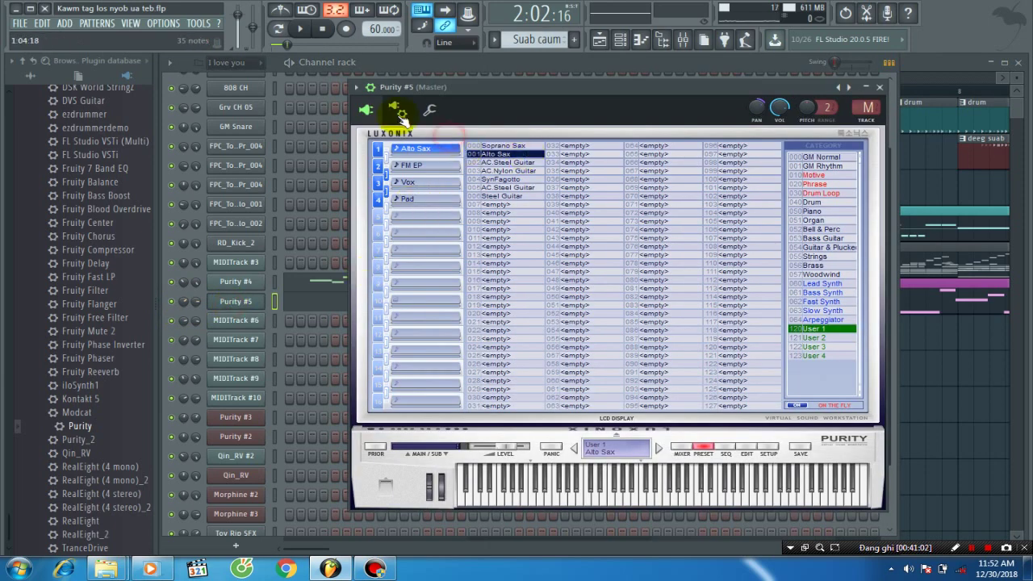
click(368, 91)
mouse_move(422, 129)
click(567, 132)
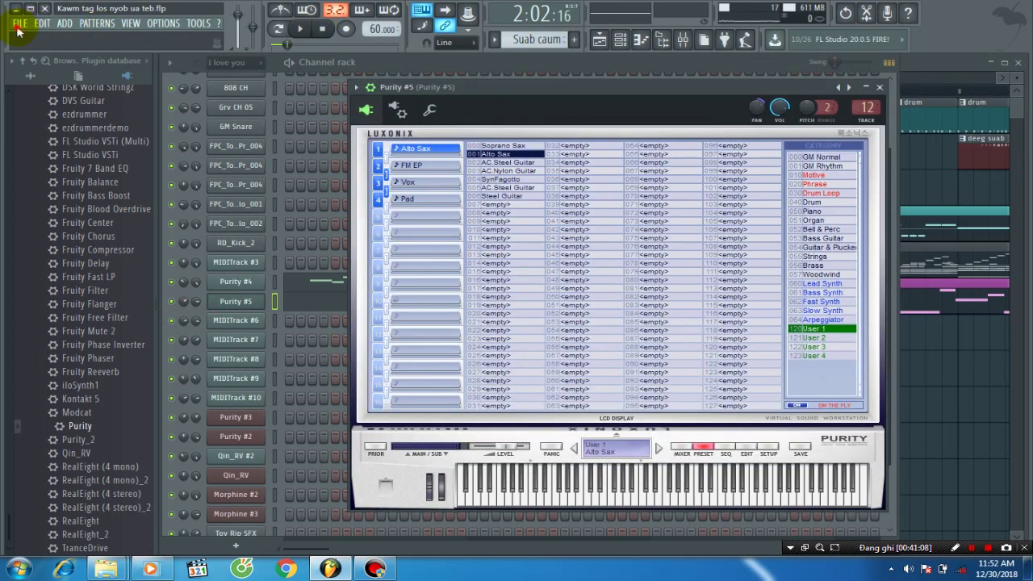
click(17, 26)
click(40, 77)
Open the Purity #5 piano roll and shift the whole recorded phrase slightly later so the long C6 note starts on bar 4.
key(space)
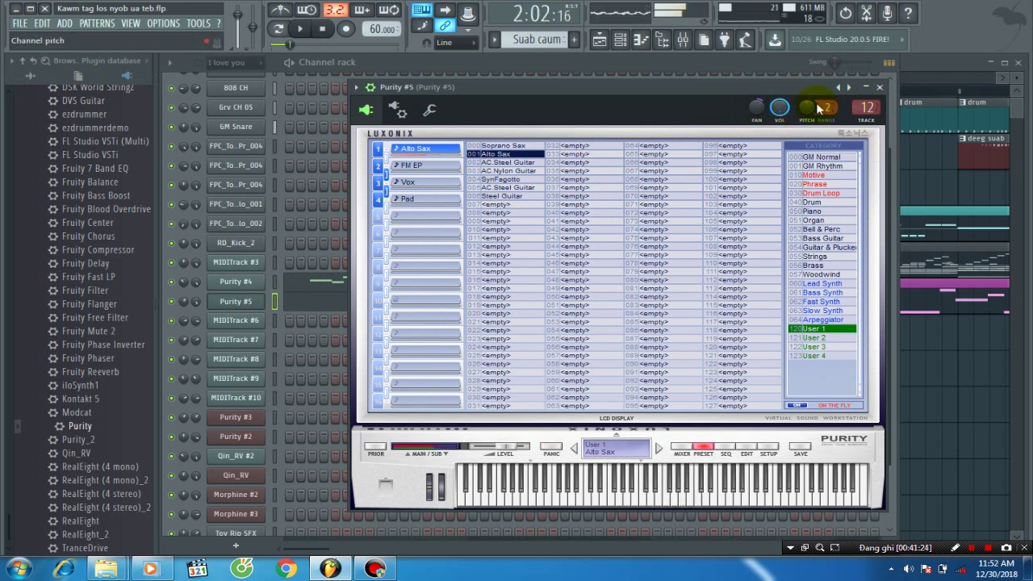
key(space)
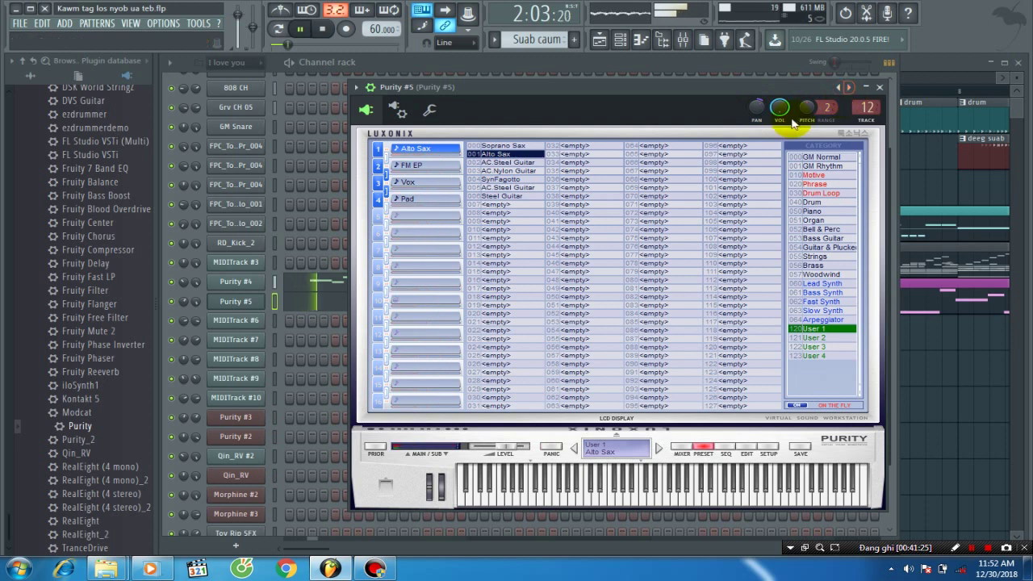
click(880, 88)
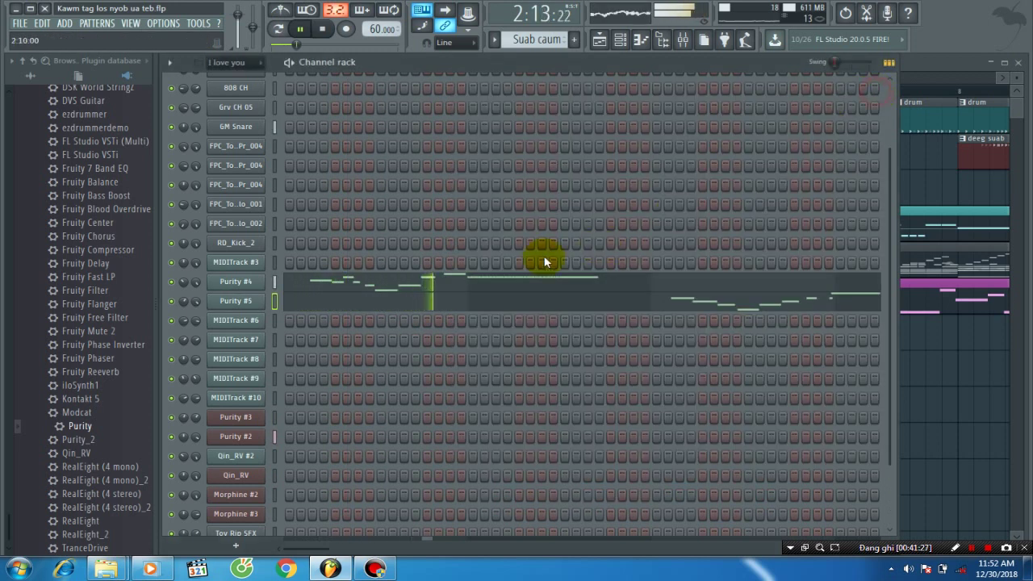
click(542, 308)
drag(843, 132, 626, 363)
drag(784, 193, 794, 194)
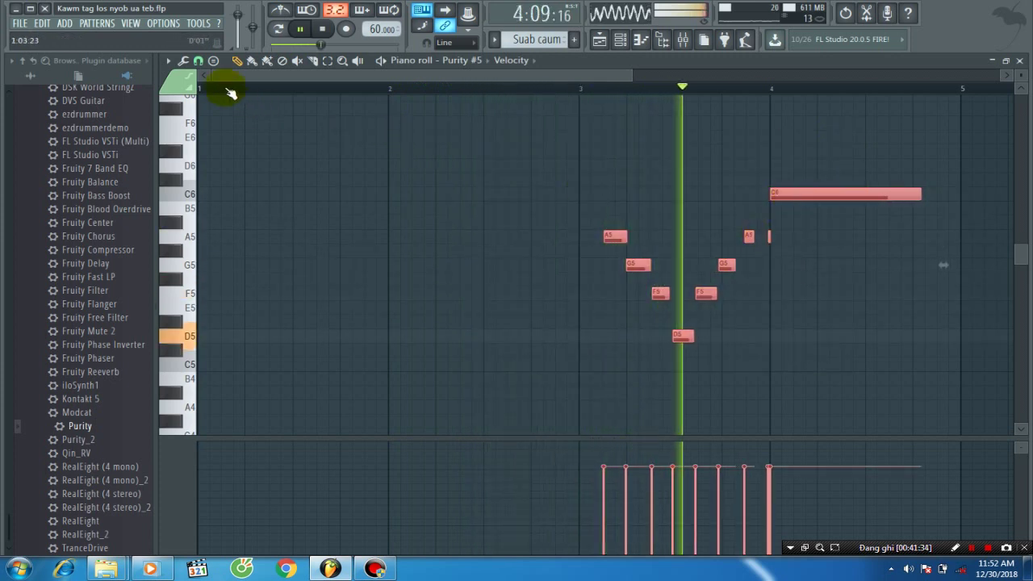
drag(219, 79, 452, 84)
Deselect the sax notes, audition the phrase, and move the first F5 note slightly earlier to start right after the G5.
key(space)
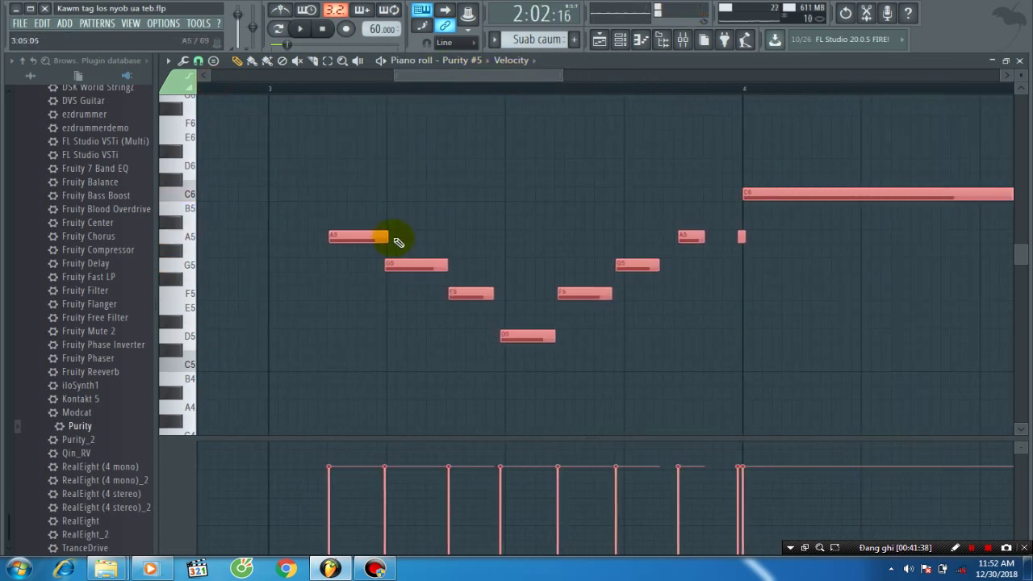
click(262, 90)
key(space)
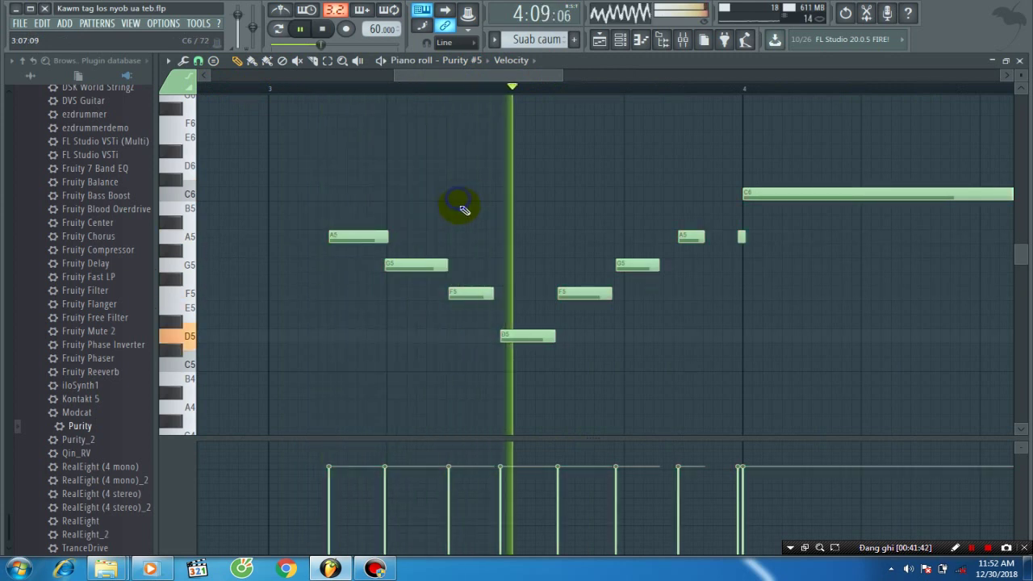
key(space)
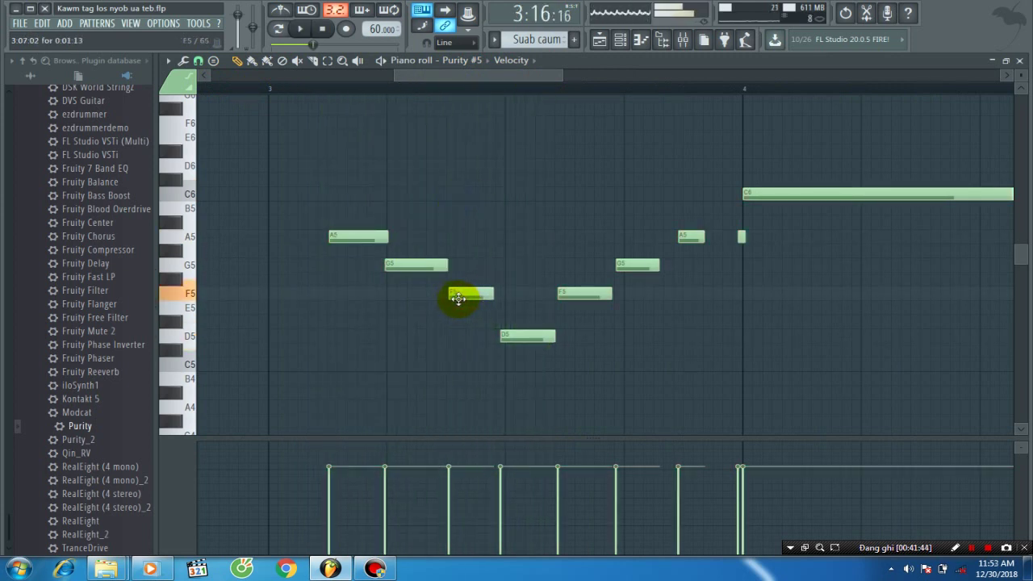
click(447, 299)
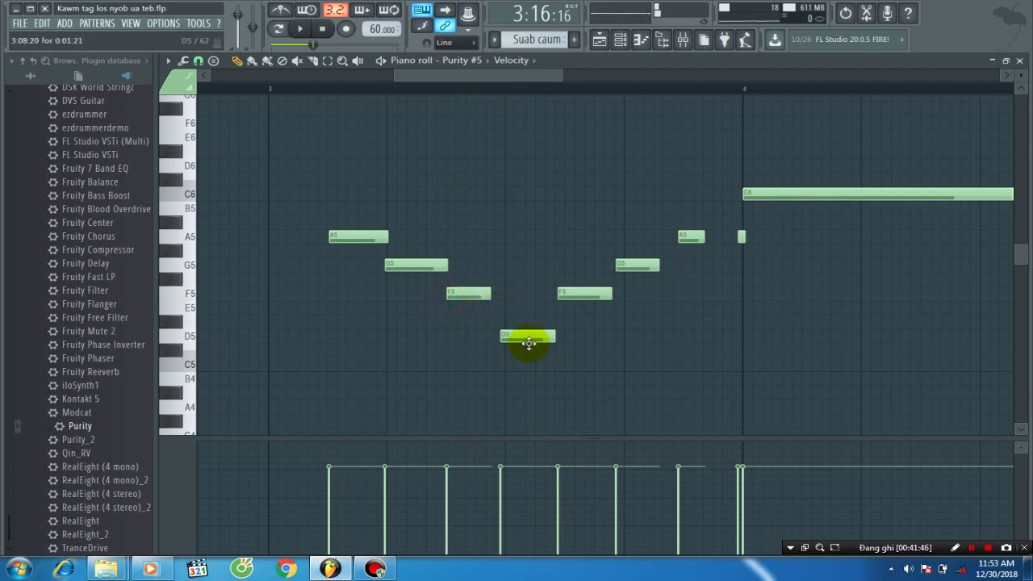
Play the sax phrase, nudge the D5, second F5 and second G5 notes slightly later, and shorten the first G5 before the F5.
key(space)
drag(514, 344, 521, 341)
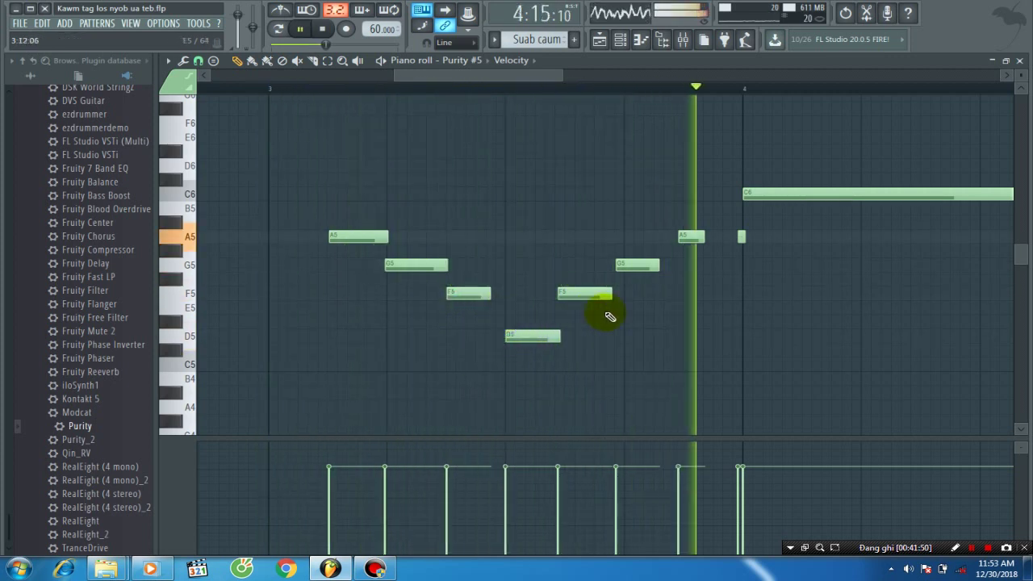
drag(579, 294, 584, 295)
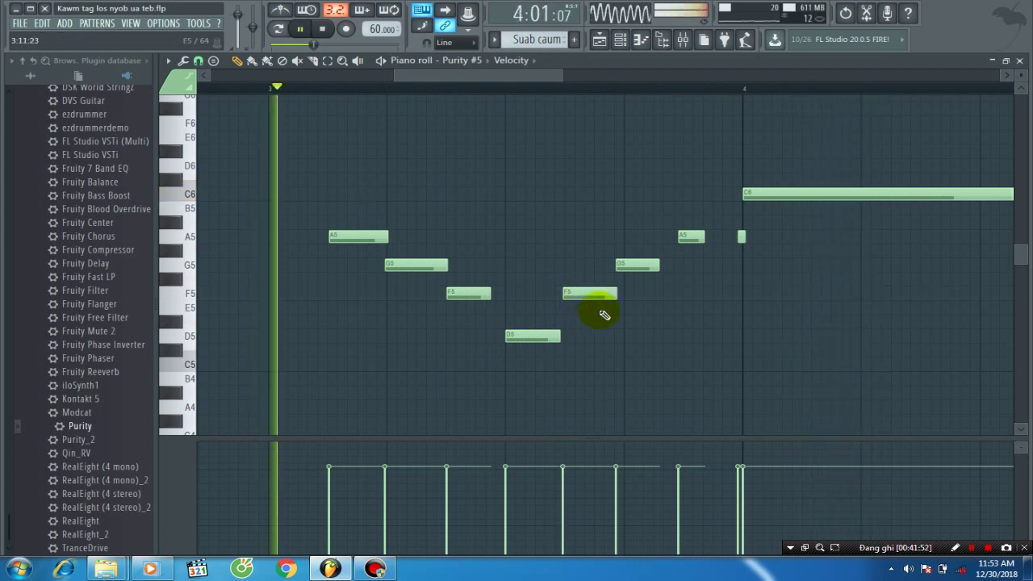
drag(625, 267, 635, 267)
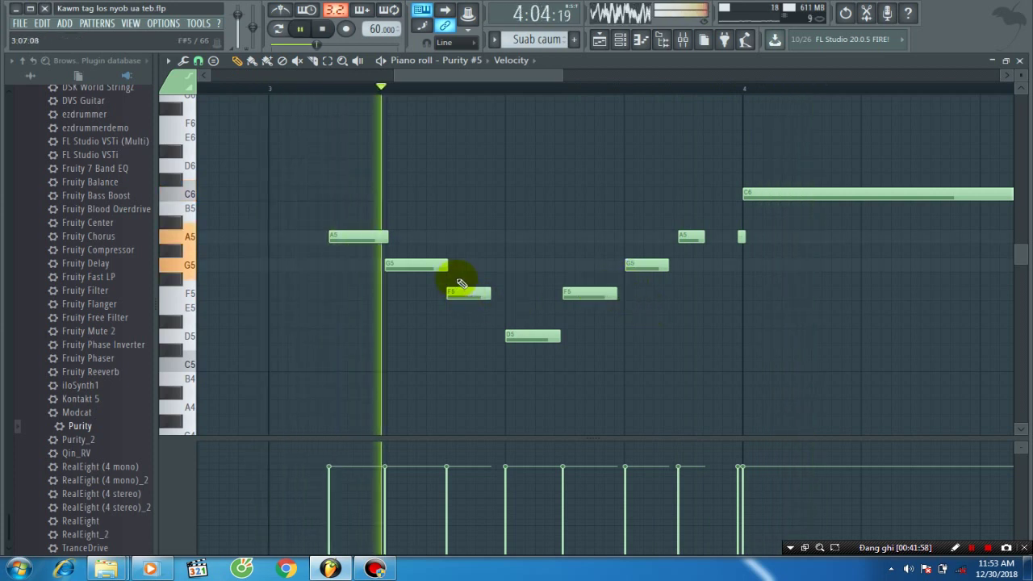
drag(449, 270, 438, 269)
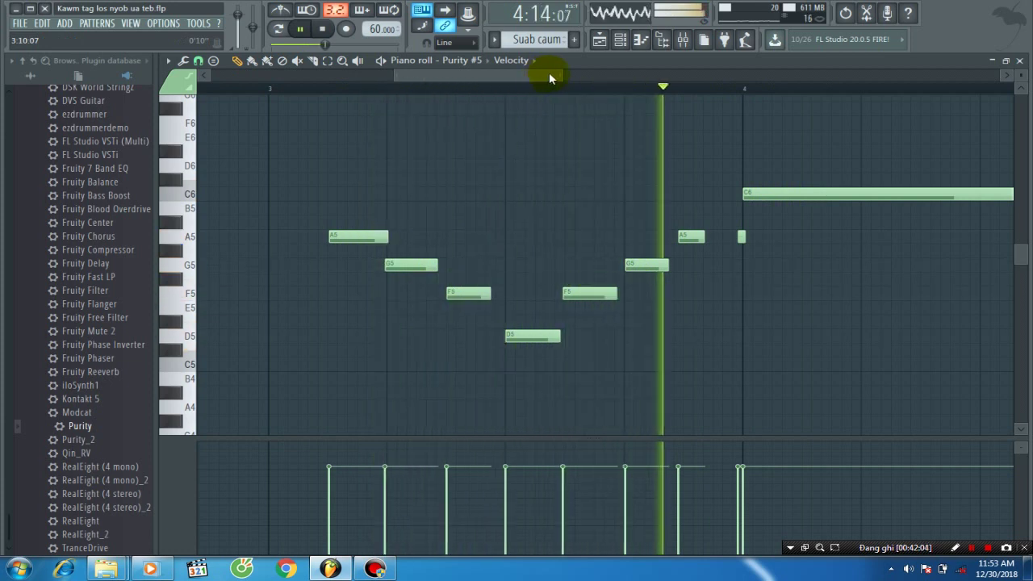
Stop playback and switch the Purity #5 piano roll's control lane from Velocity to Channel pitch.
drag(559, 75, 468, 132)
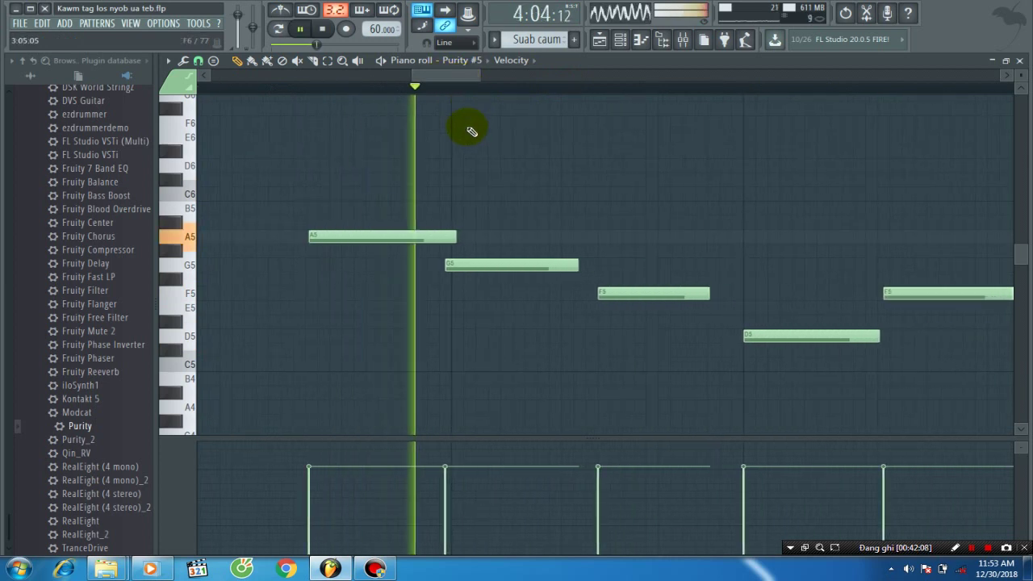
key(space)
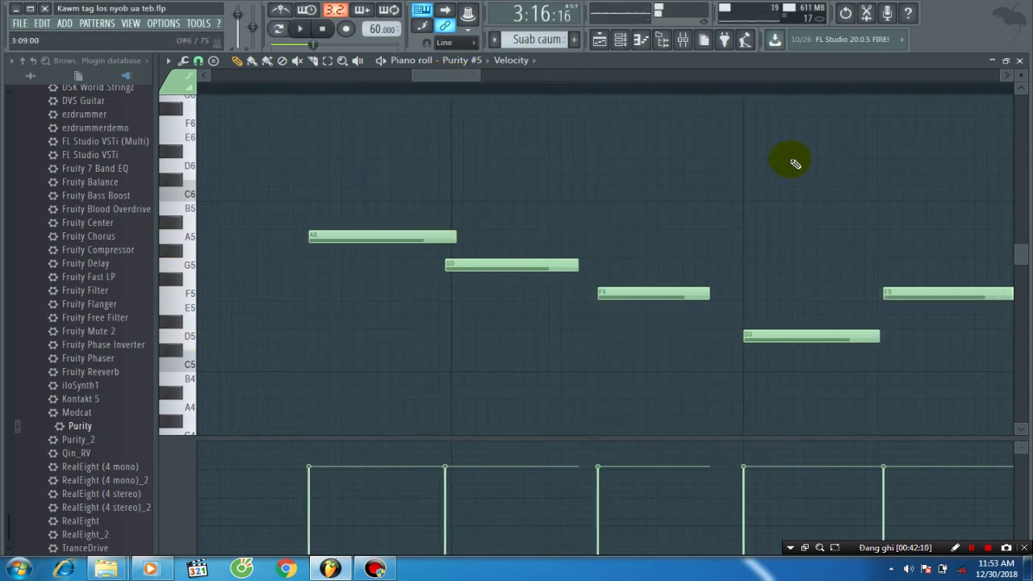
click(522, 71)
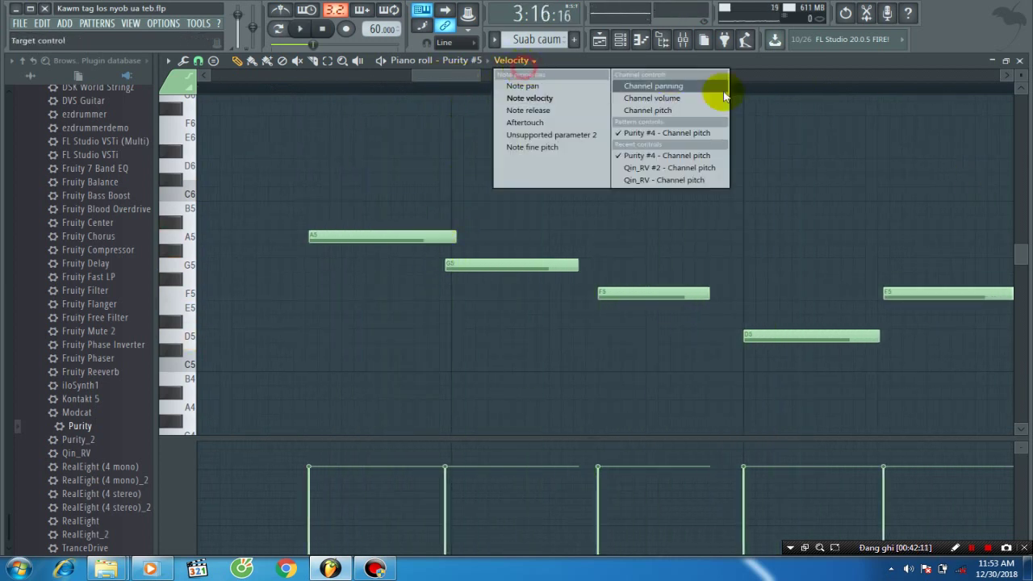
click(683, 114)
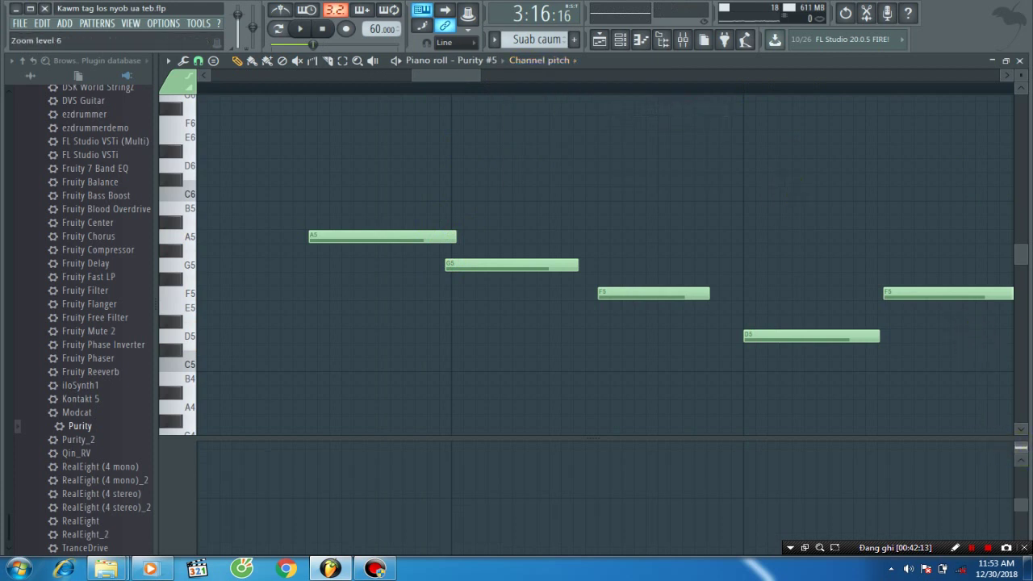
Draw a channel pitch bend under the first A5 note, held at about -1192 cents and ramping up to zero, and audition it.
click(311, 542)
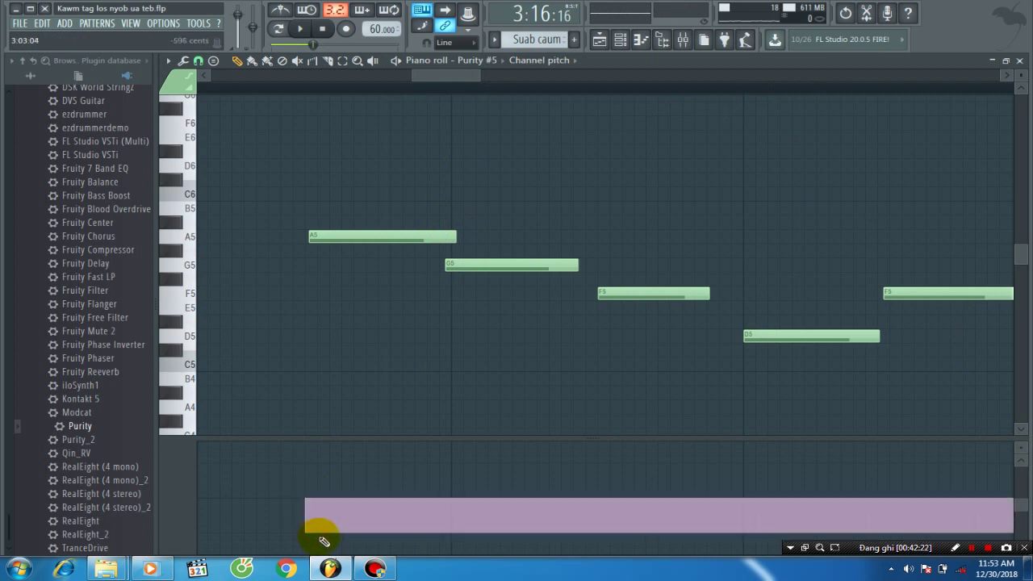
mouse_move(324, 542)
mouse_down()
mouse_move(347, 506)
mouse_move(339, 531)
mouse_move(373, 520)
mouse_move(328, 509)
mouse_move(320, 495)
mouse_move(360, 494)
mouse_move(383, 464)
mouse_move(340, 483)
mouse_up()
key(space)
key(space)
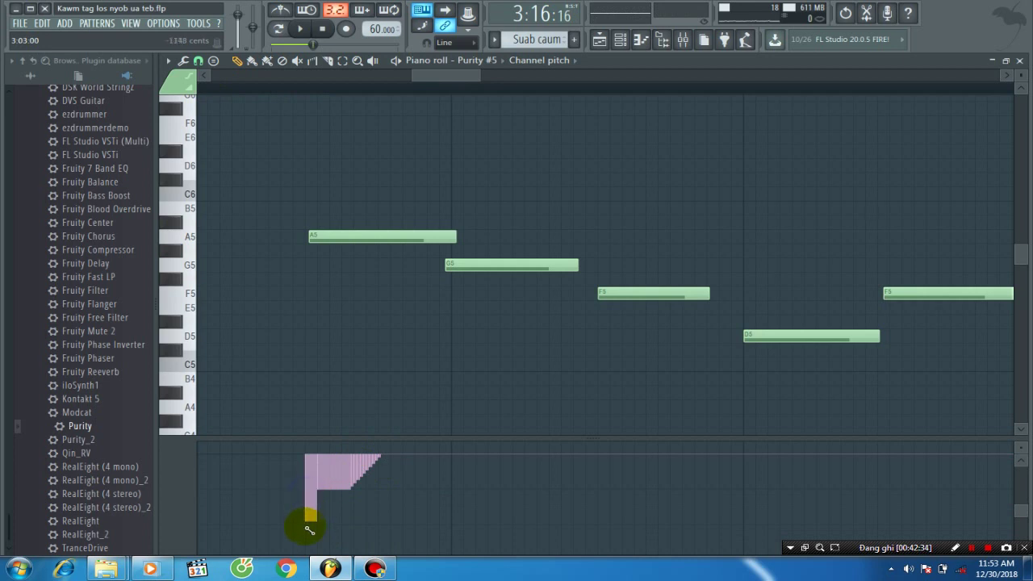
drag(316, 533, 341, 531)
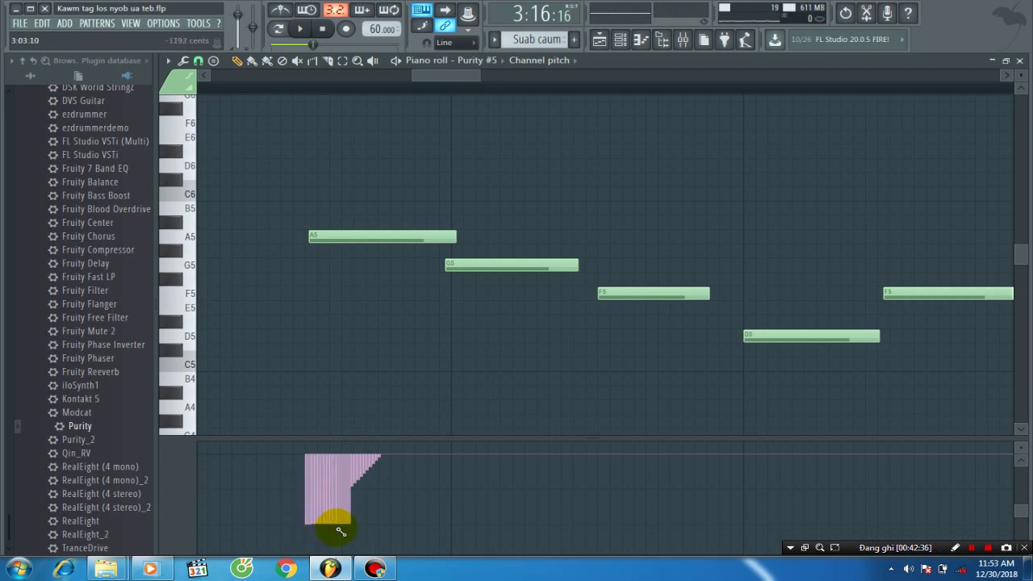
drag(380, 483, 386, 461)
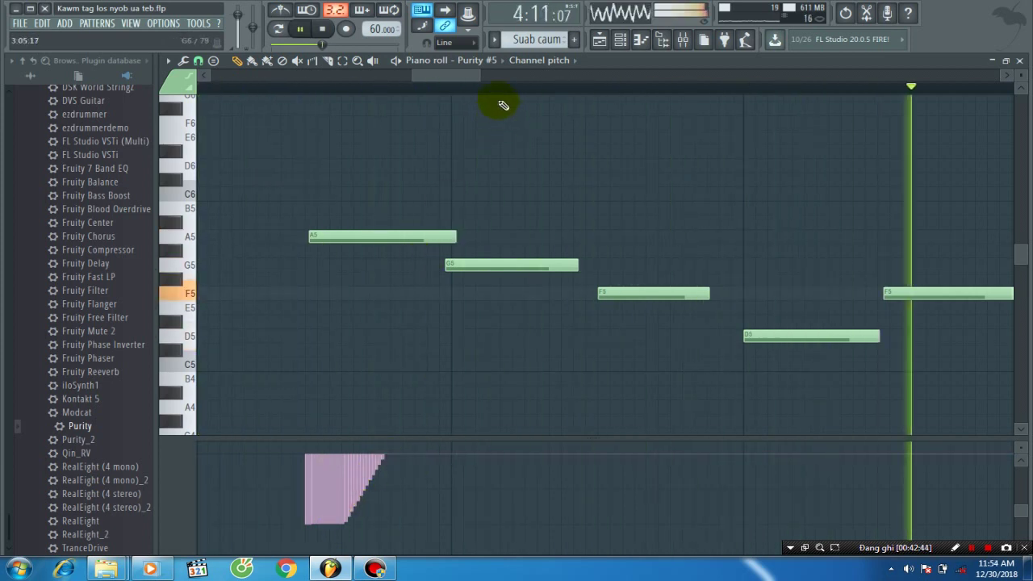
Move the first G5 note slightly later onto the beat line and shorten the A5 before it to leave a small gap.
mouse_move(460, 81)
mouse_down()
mouse_move(511, 81)
mouse_move(470, 80)
mouse_up()
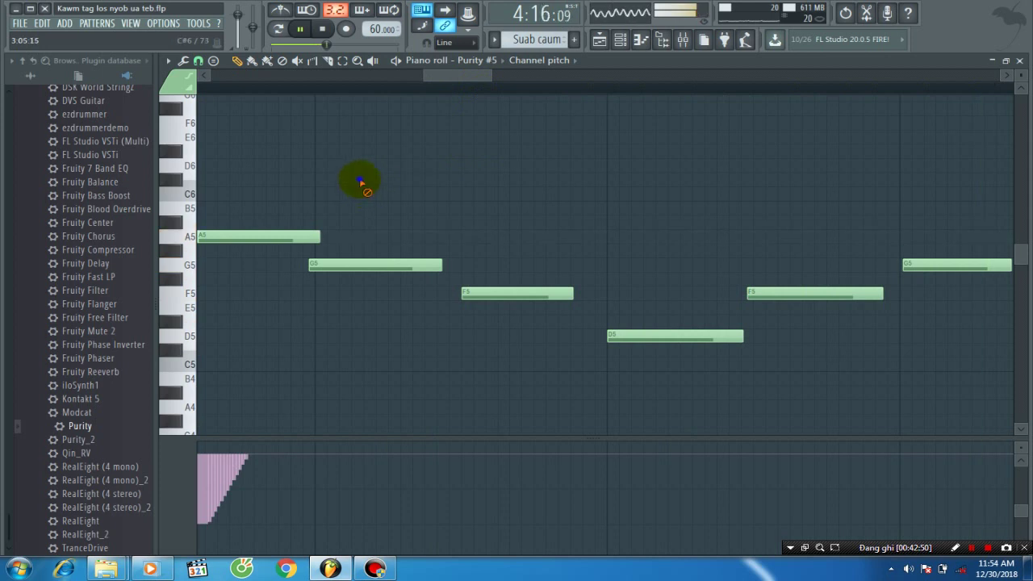
right_click(349, 273)
click(322, 273)
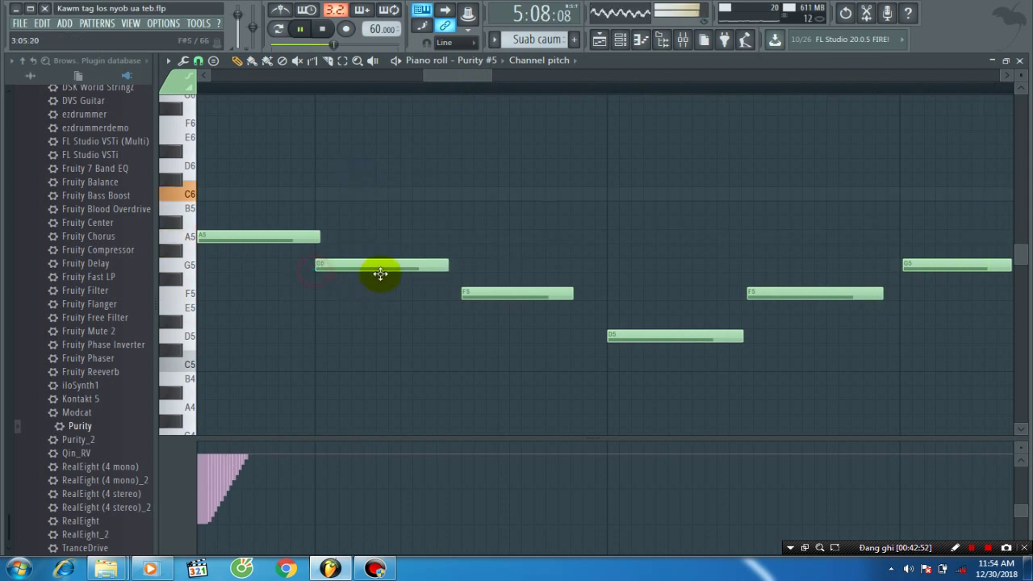
drag(321, 237, 309, 237)
key(space)
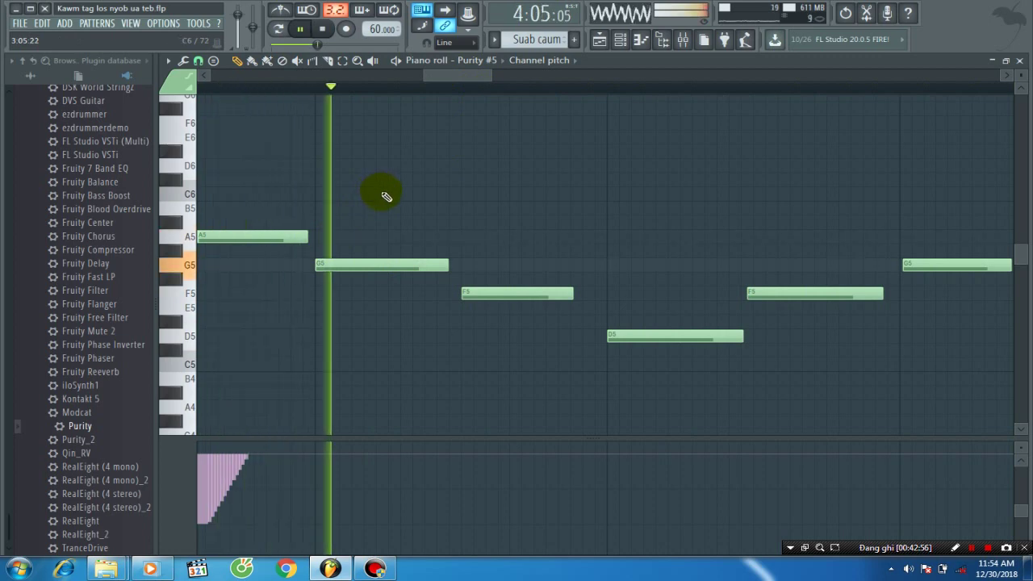
Close the Purity #5 piano roll and save the project.
click(1020, 60)
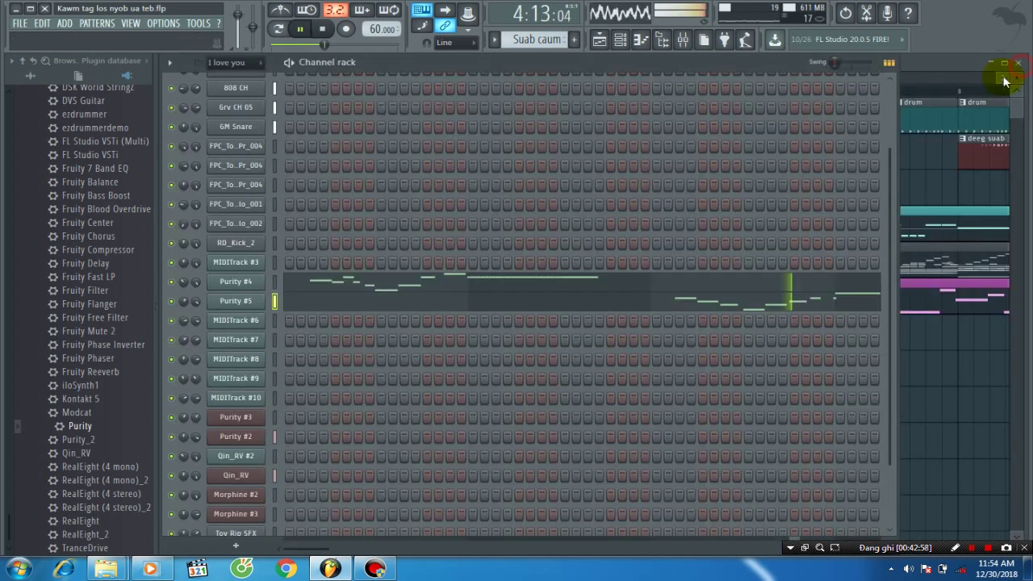
click(19, 24)
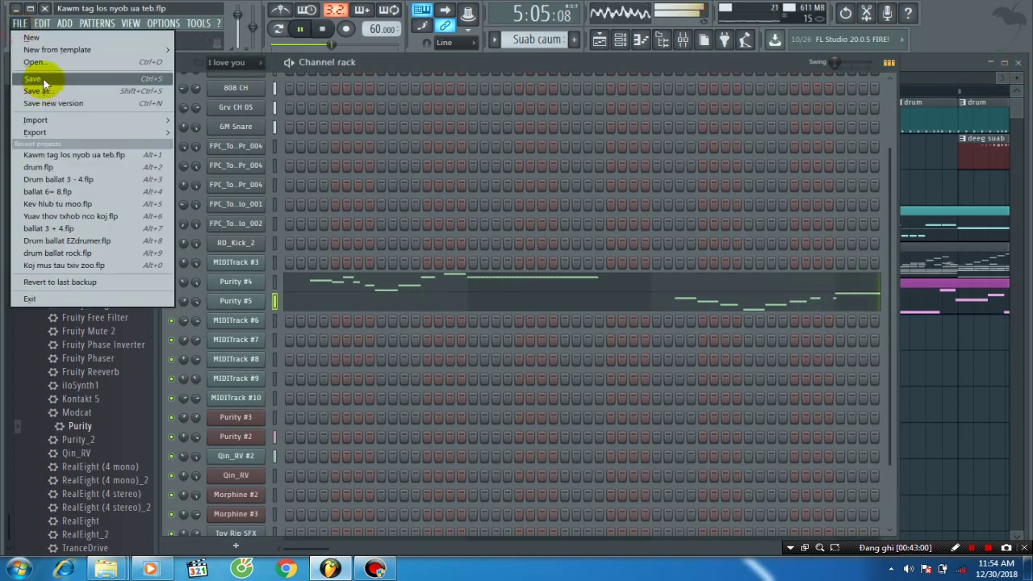
click(42, 79)
Bring the playlist forward and play the arrangement around the Suab caum clip to review the sax phrase in context.
click(1001, 90)
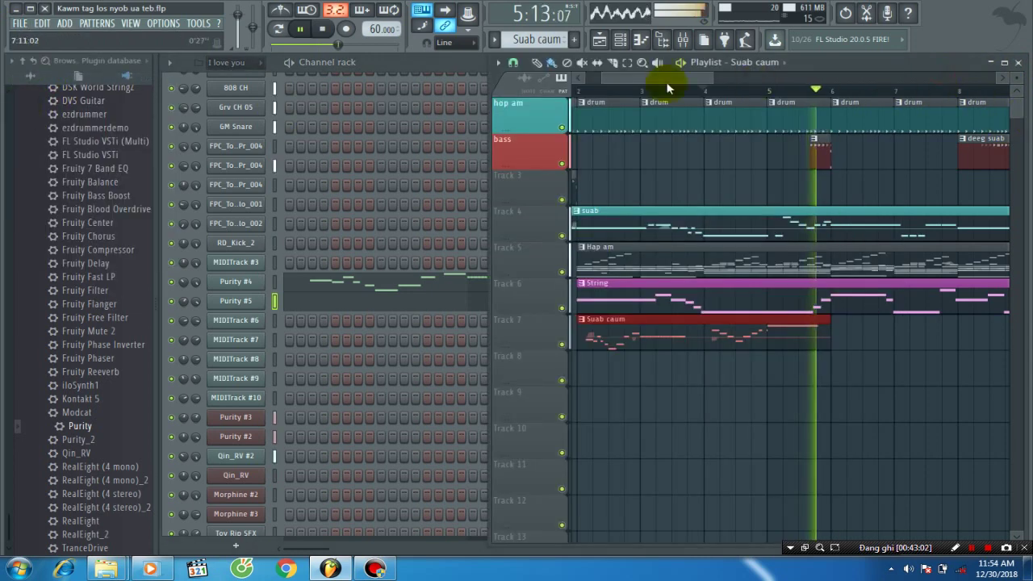
drag(710, 78, 788, 79)
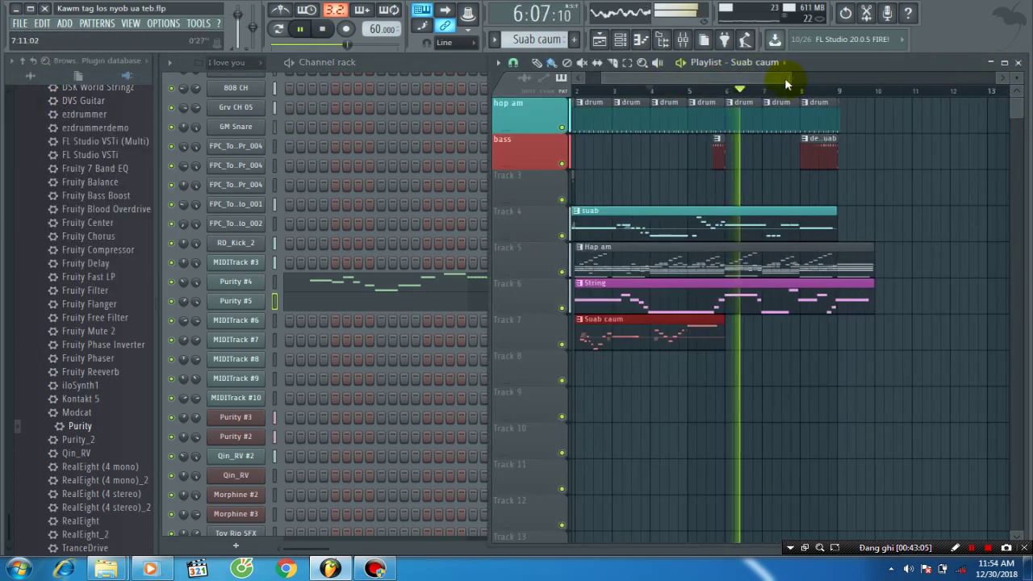
key(space)
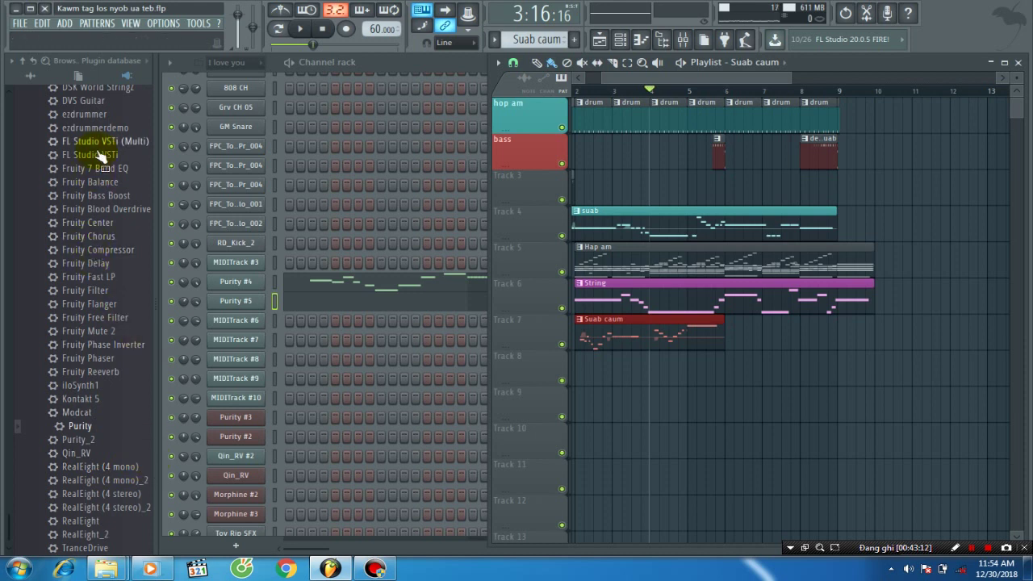
key(space)
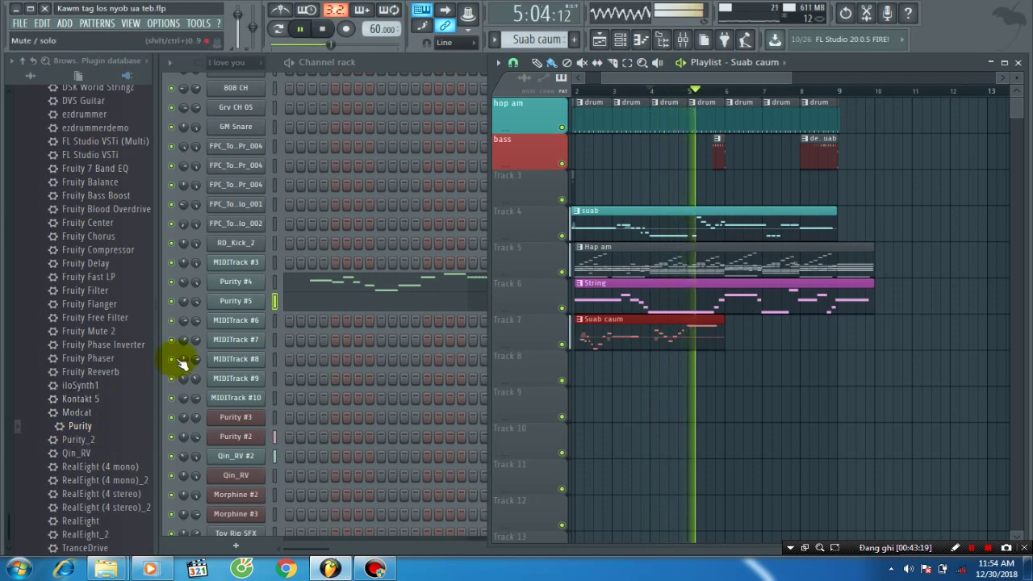
Add another Purity instrument above MIDITrack #7 in the channel rack, stop playback, and show its GM Normal presets.
drag(81, 428, 245, 331)
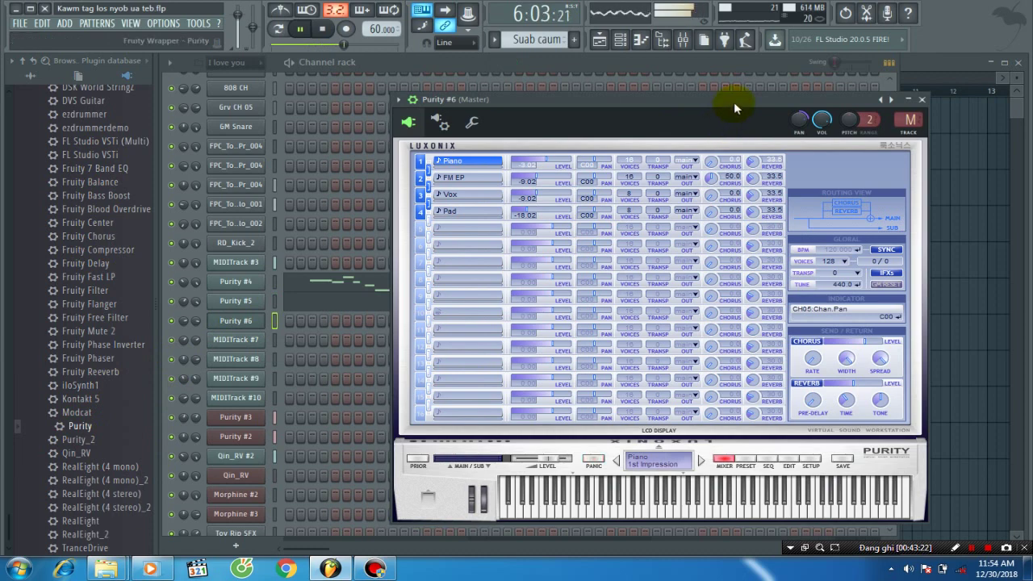
key(space)
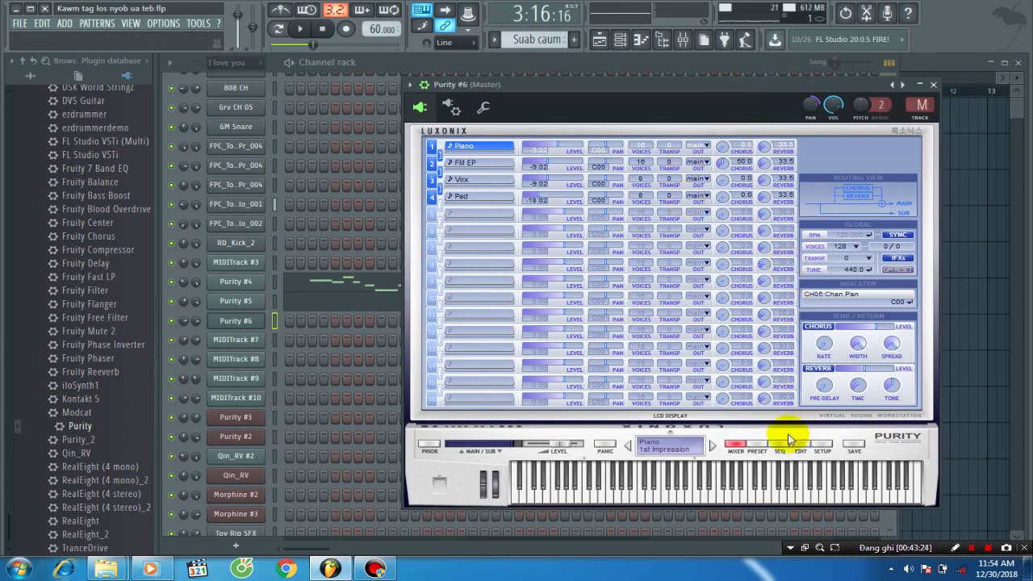
click(767, 450)
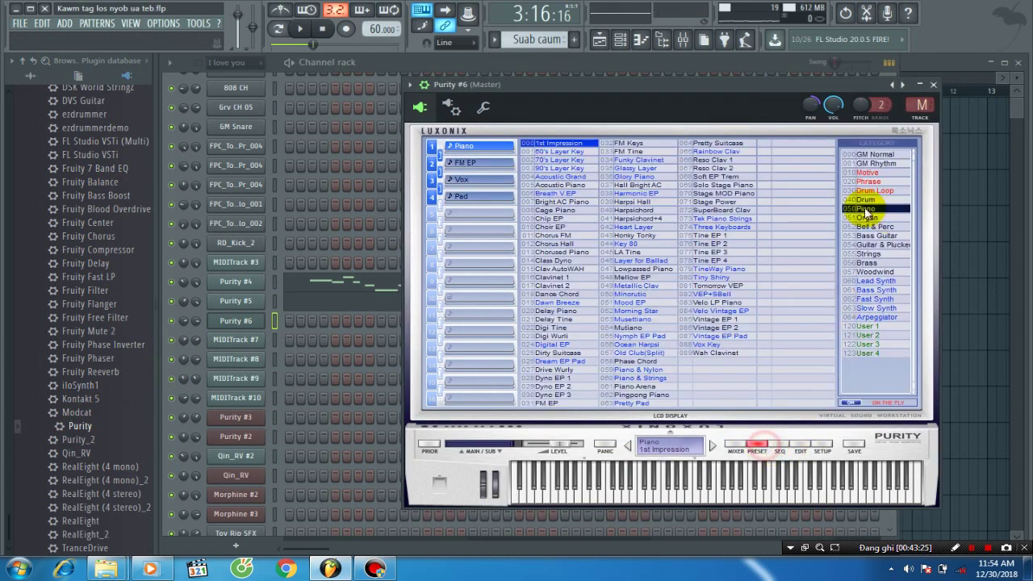
click(868, 163)
click(876, 154)
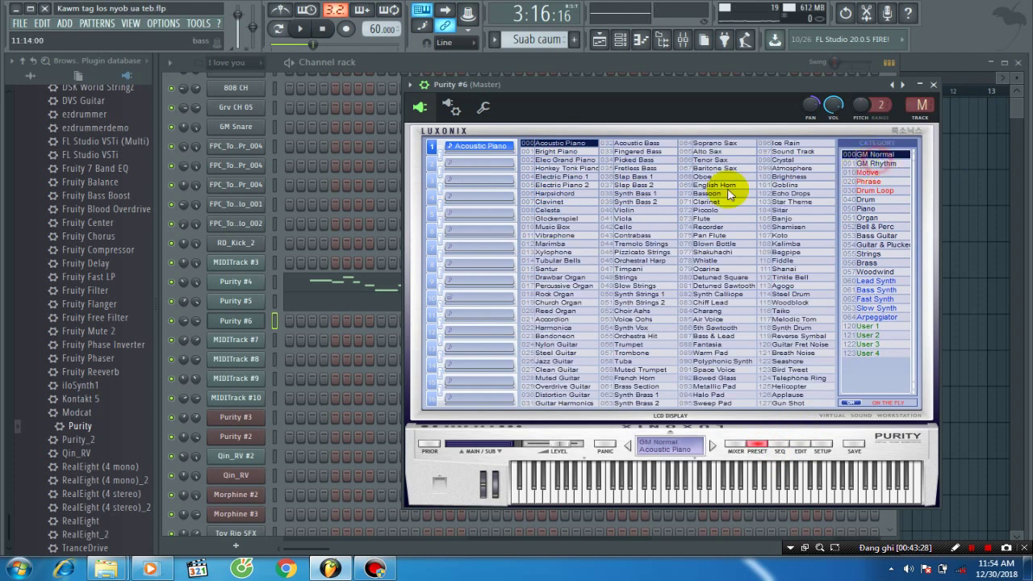
Audition GM Normal presets on Purity #6, including Pizzicato Strings, Shamisen, Atmosphere, Brightness, Bassoon and Kalimba.
click(645, 253)
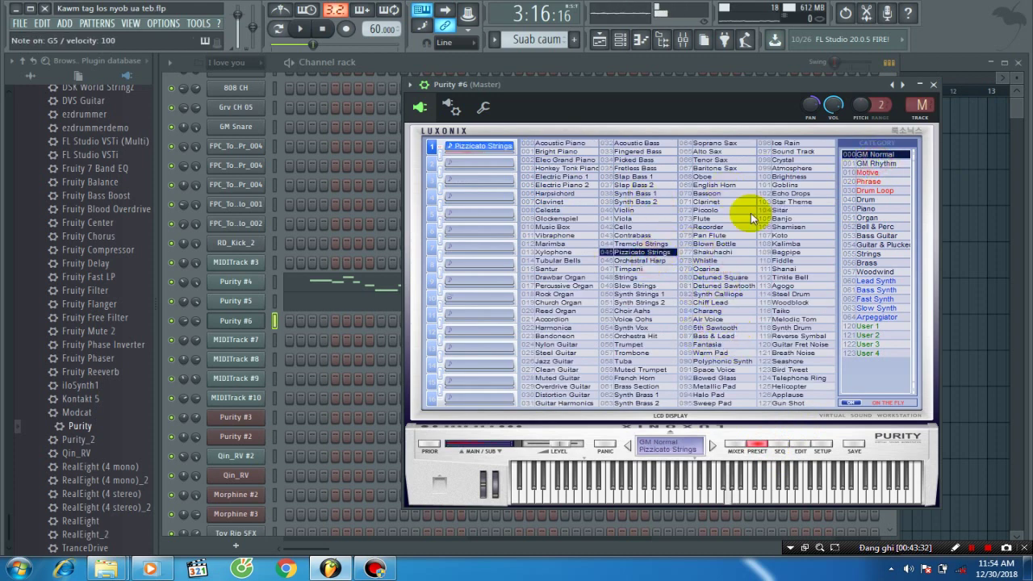
click(789, 227)
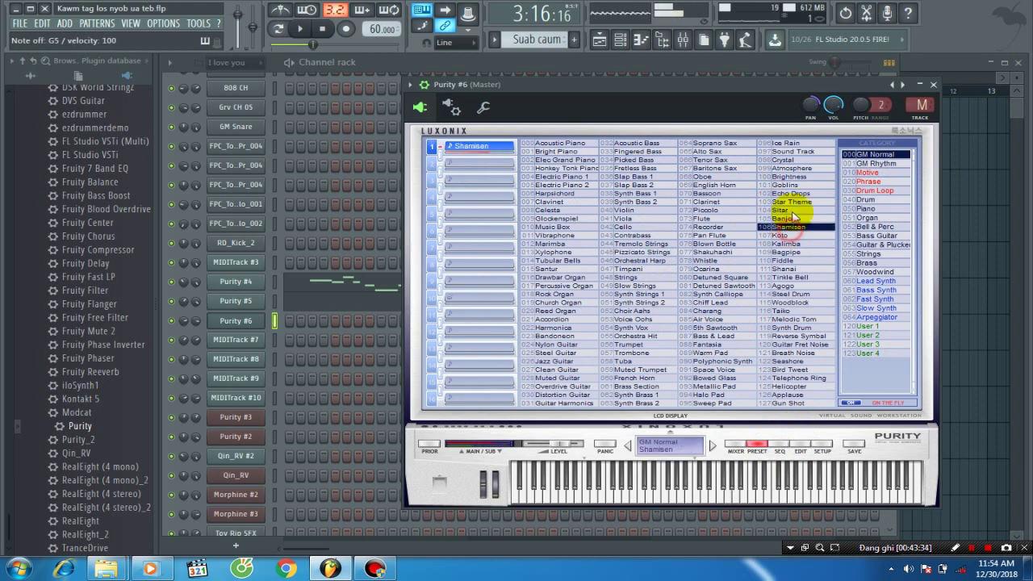
click(792, 177)
click(792, 168)
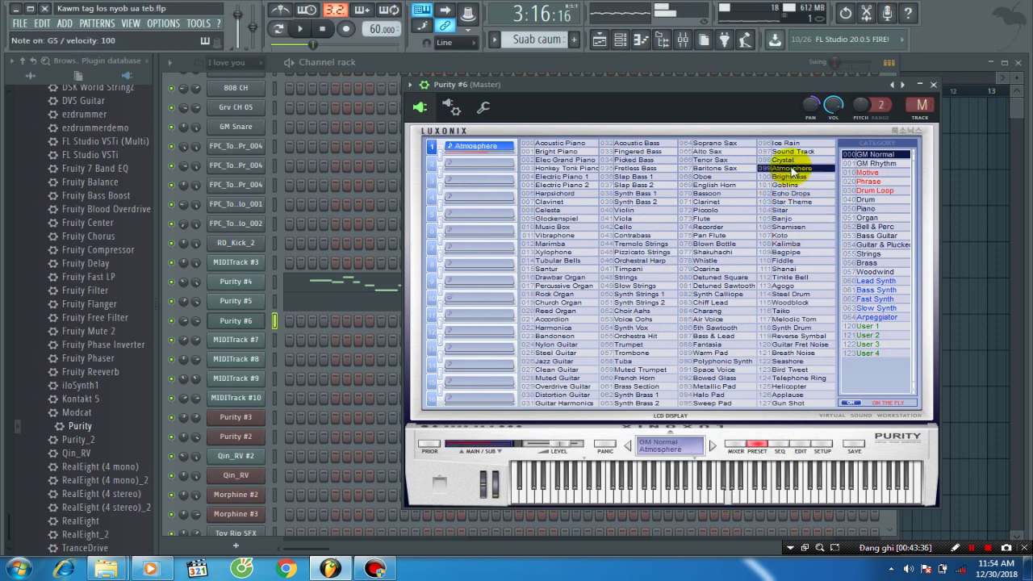
click(792, 177)
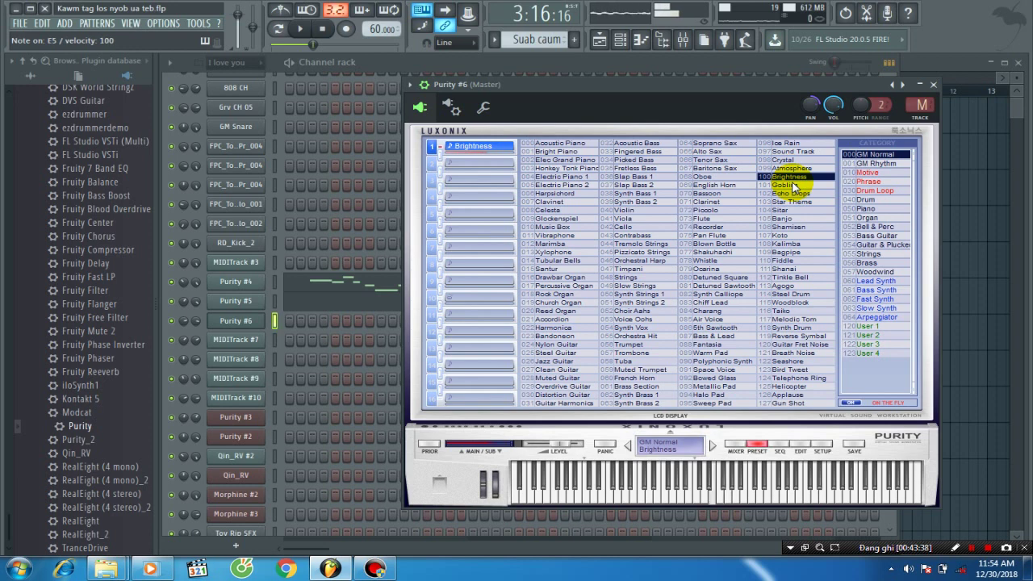
click(718, 186)
click(724, 195)
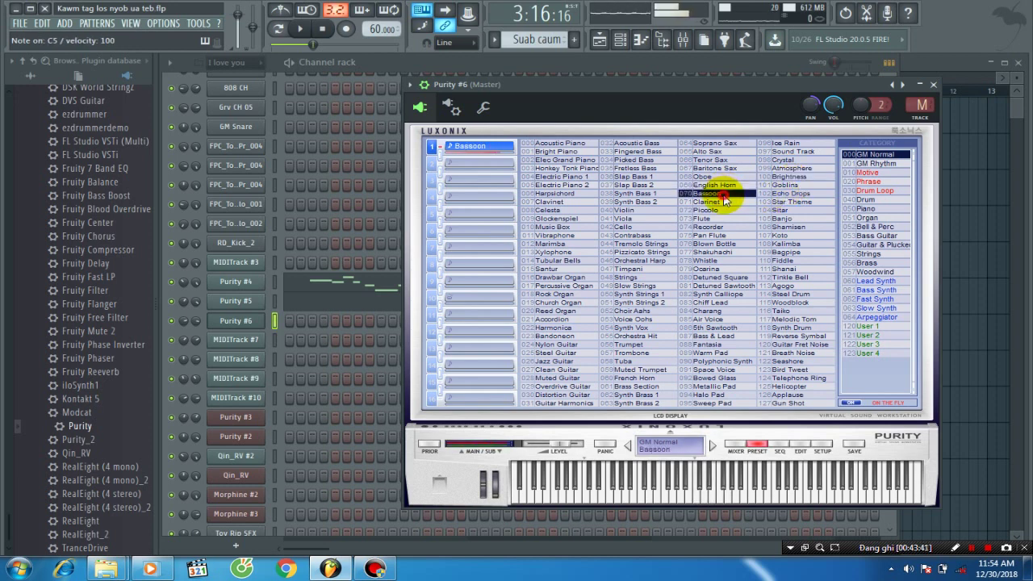
click(779, 167)
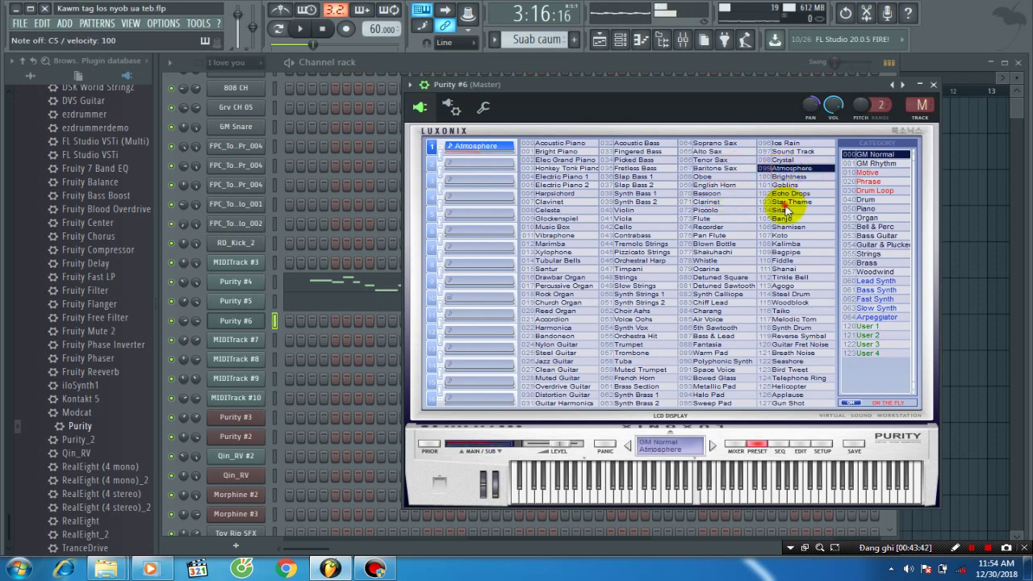
click(786, 203)
click(785, 227)
click(784, 244)
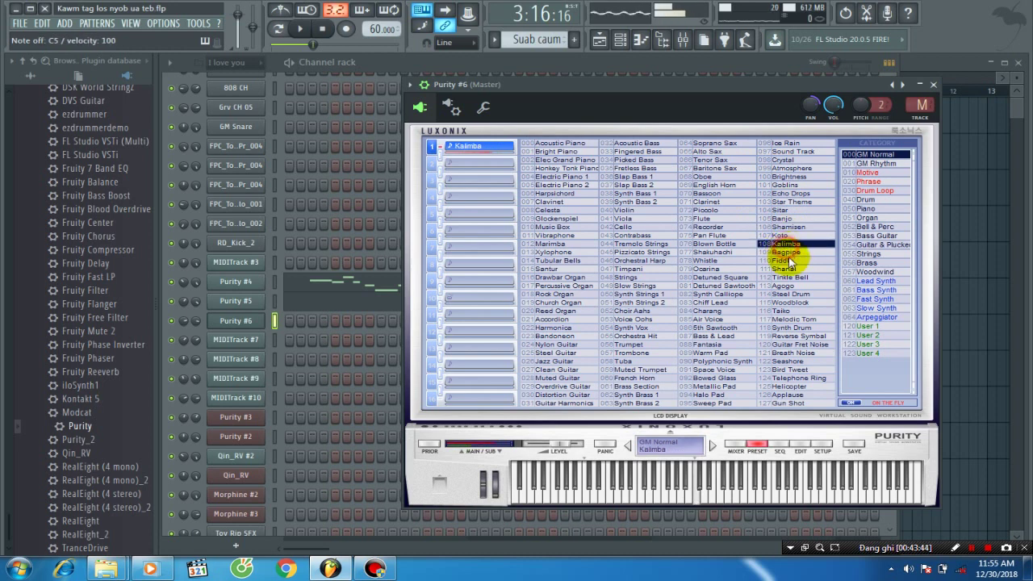
click(790, 276)
click(790, 169)
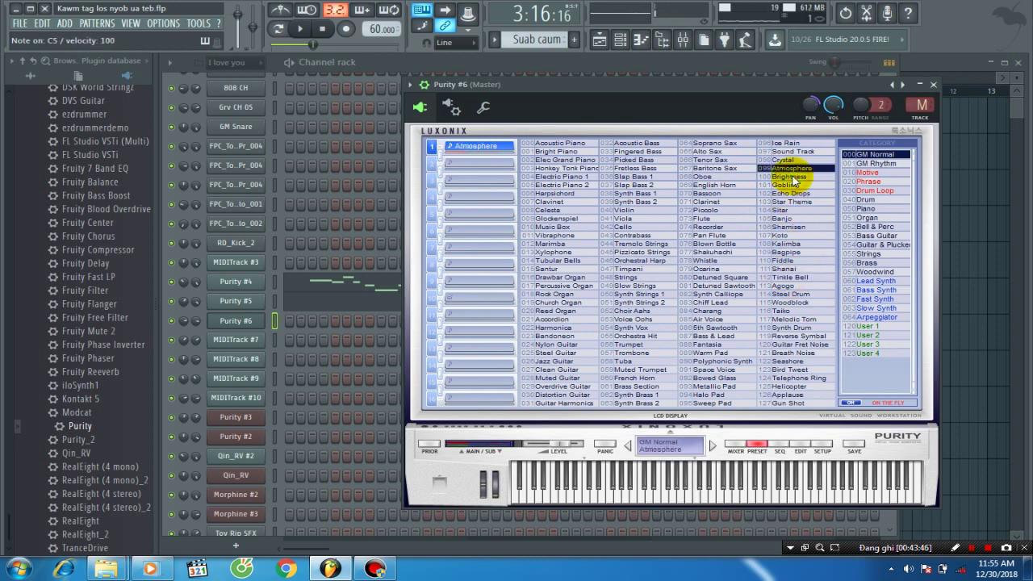
Load the Brightness preset on Purity #6 and close the instrument window.
click(791, 177)
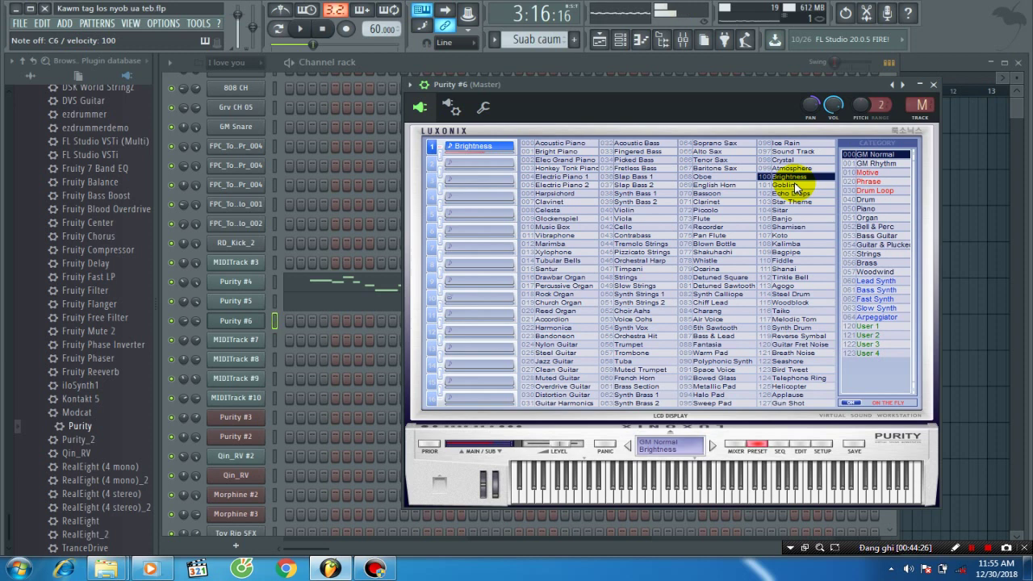
click(934, 84)
click(935, 71)
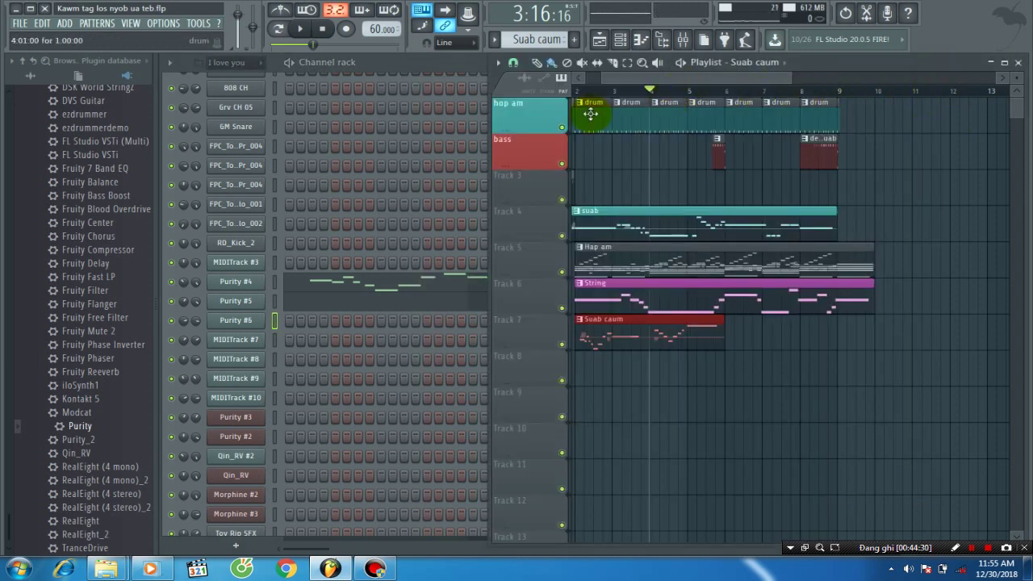
Record a Brightness phrase on Purity #6 into the Suab caum pattern, stop playback and disarm recording.
key(space)
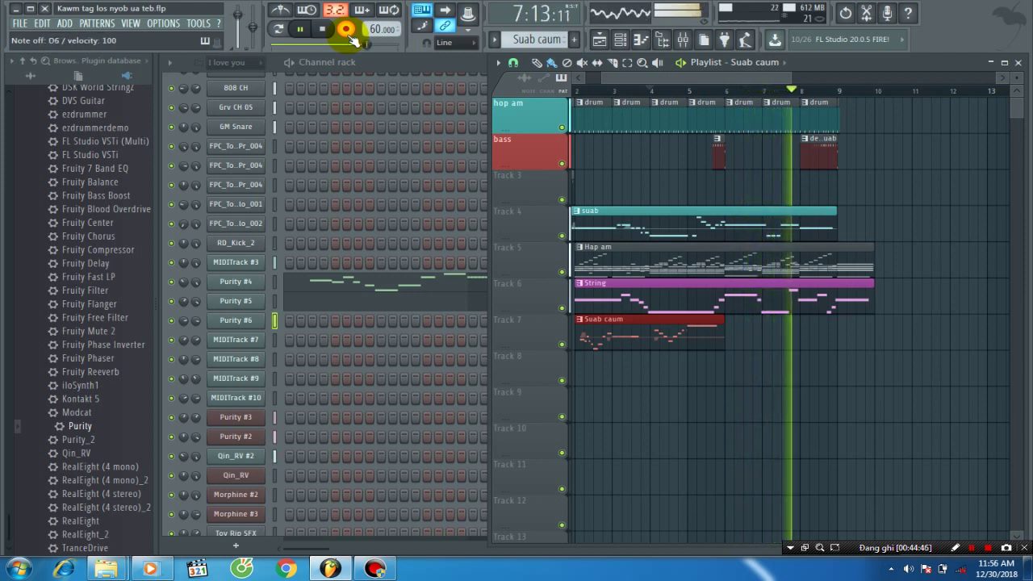
key(space)
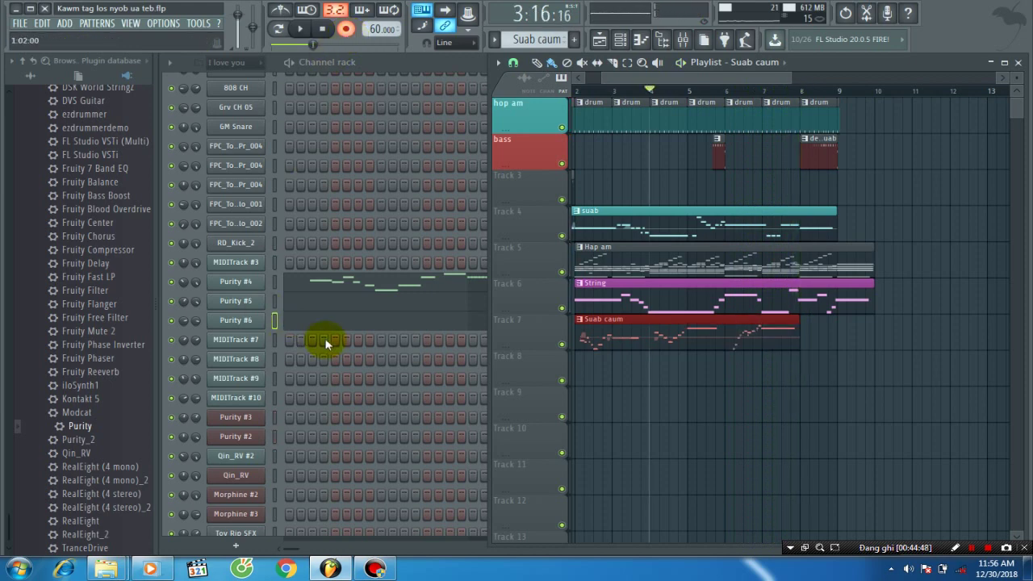
click(346, 29)
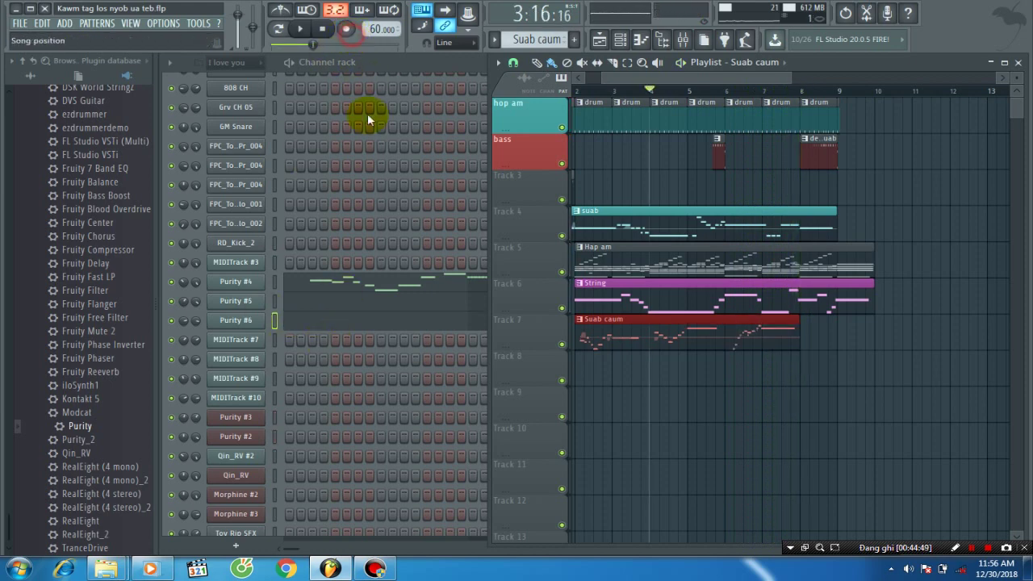
Shift all the recorded Purity #6 notes slightly in the piano roll to bring the long C6 close to bar 6, and play them back.
click(403, 327)
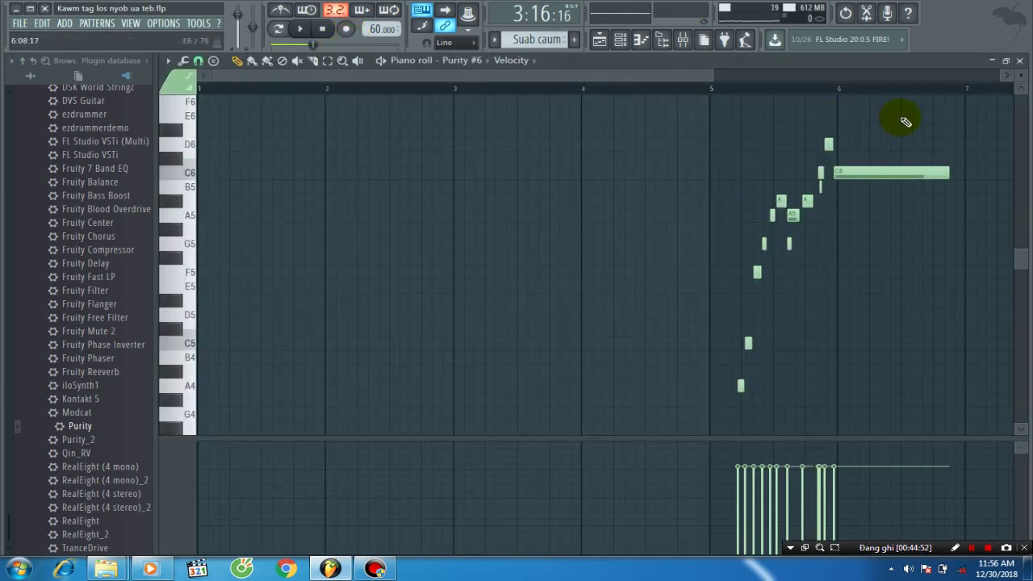
drag(900, 111, 722, 434)
drag(207, 84, 614, 85)
drag(307, 177, 319, 179)
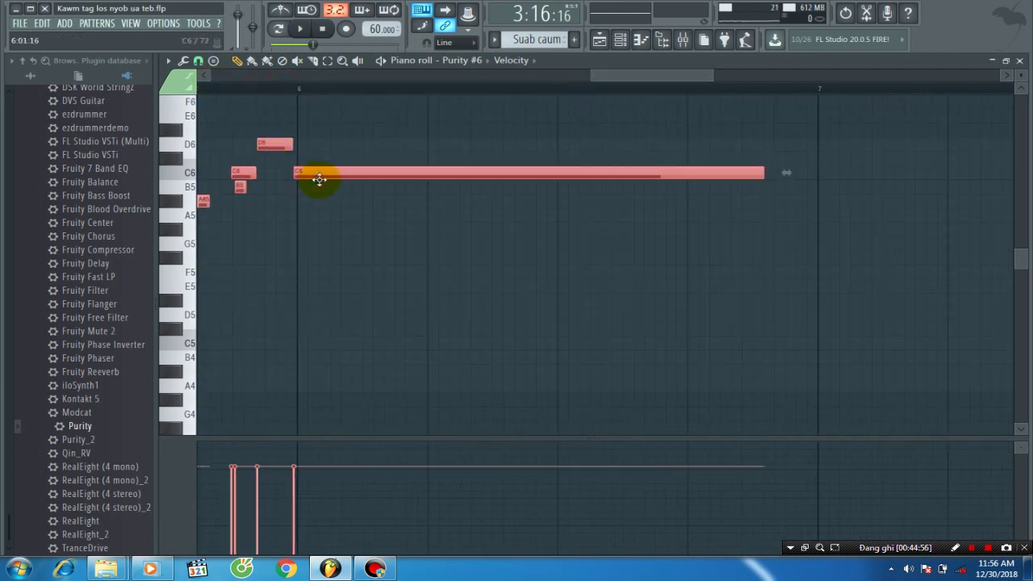
key(space)
drag(611, 85, 529, 89)
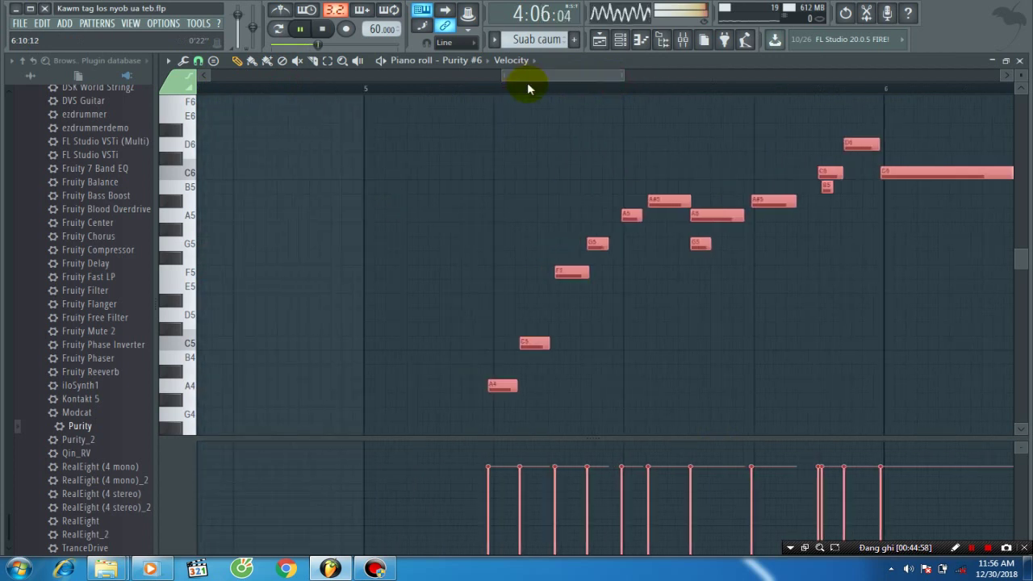
Delete the short B5 note under the C6 before bar 6, replay the phrase from bar 5 and clear the note selection.
right_click(827, 186)
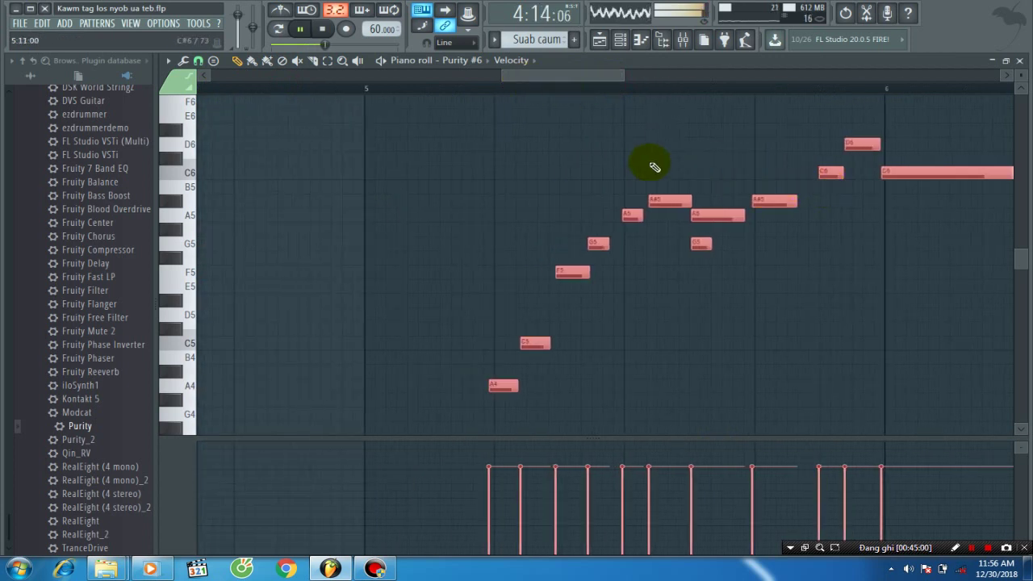
click(376, 89)
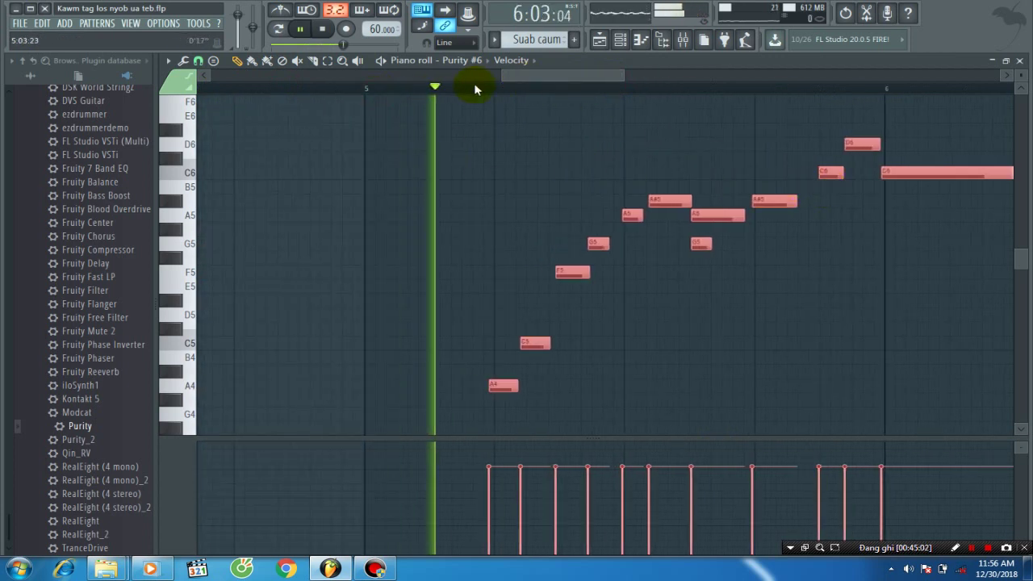
key(space)
click(577, 165)
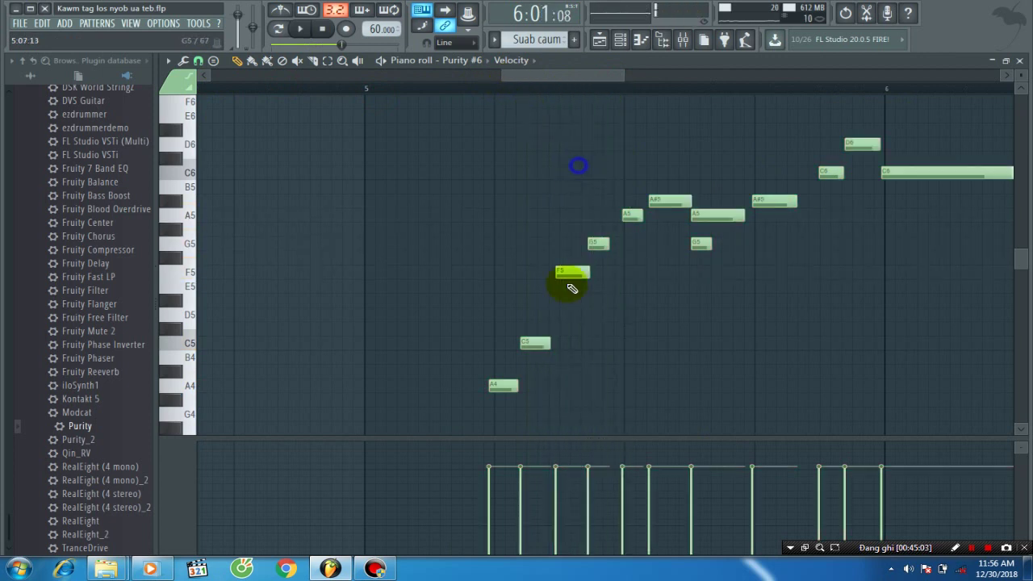
Audition the rising notes of bar 5 and raise the F5, G5 and short A5 to G5, A5 and A#5.
click(497, 386)
click(535, 343)
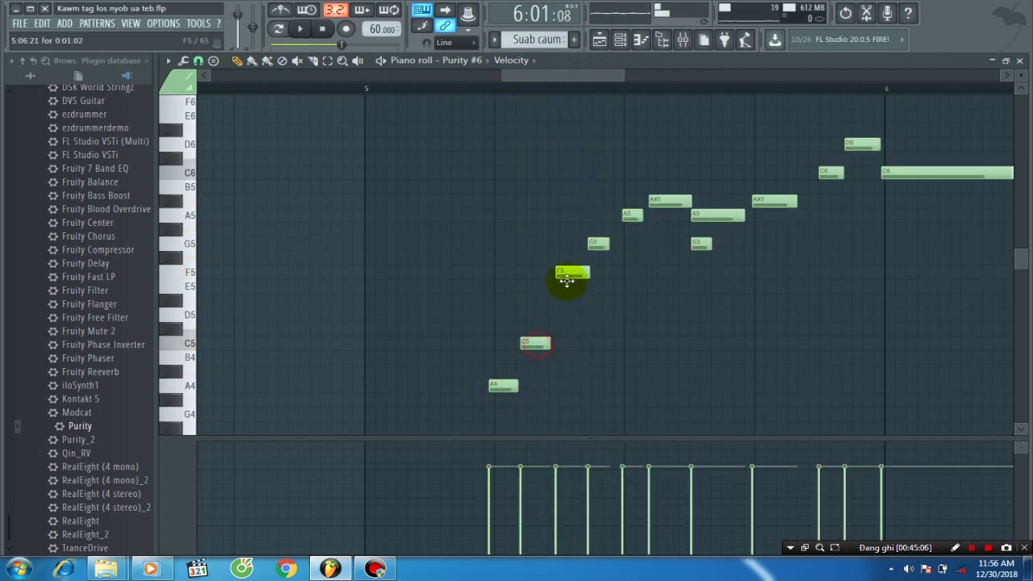
click(570, 273)
drag(573, 273, 653, 202)
click(623, 216)
click(658, 205)
Merge the two neighbouring A#5 notes into one longer note and delete the short G5 beneath the A5.
key(space)
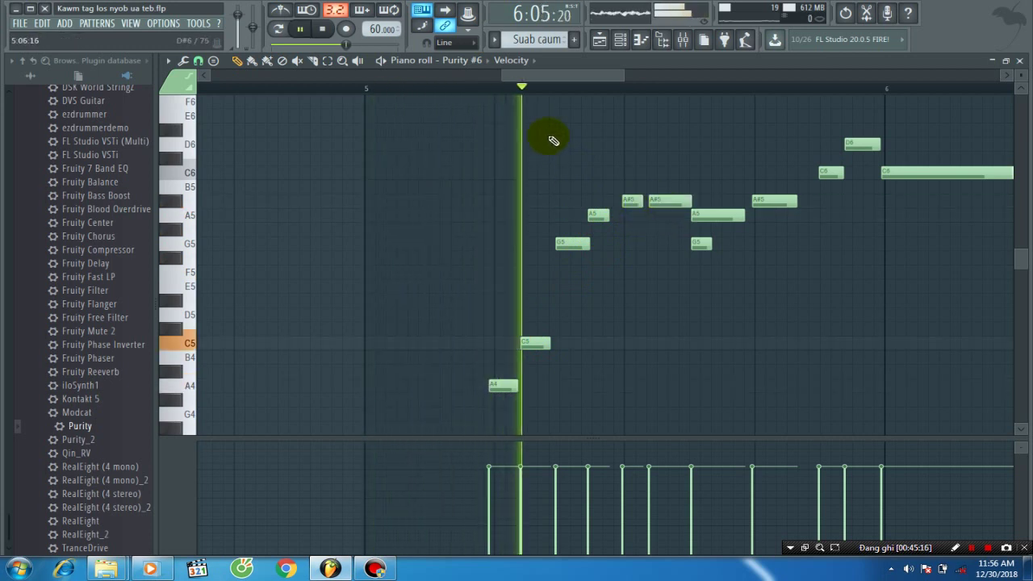
click(665, 205)
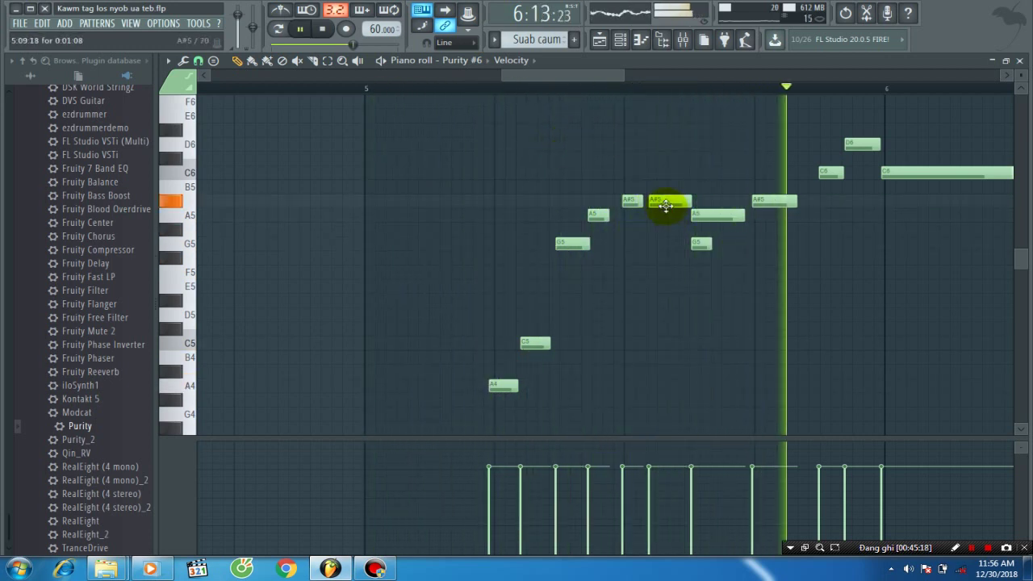
right_click(664, 206)
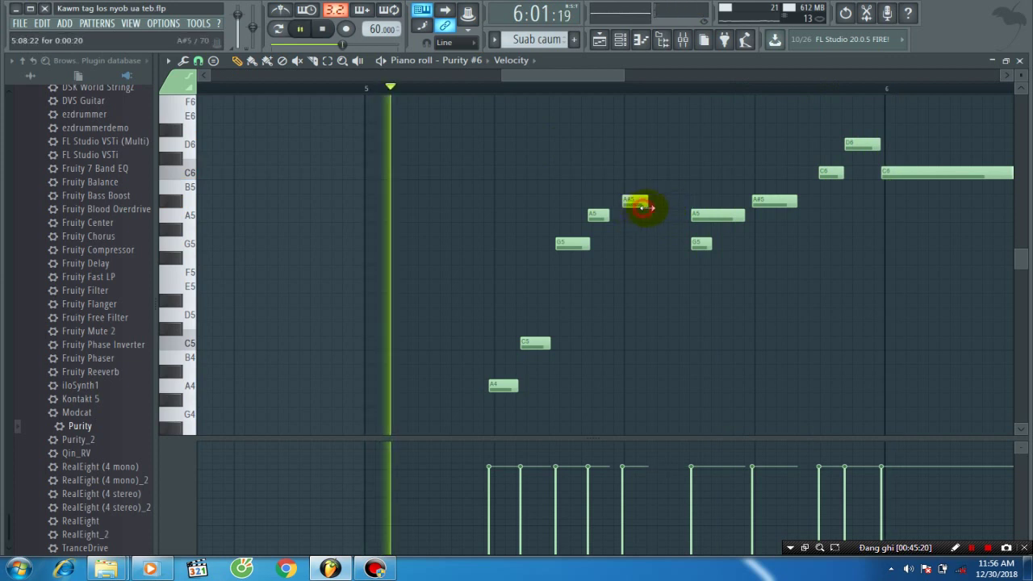
drag(643, 207, 682, 212)
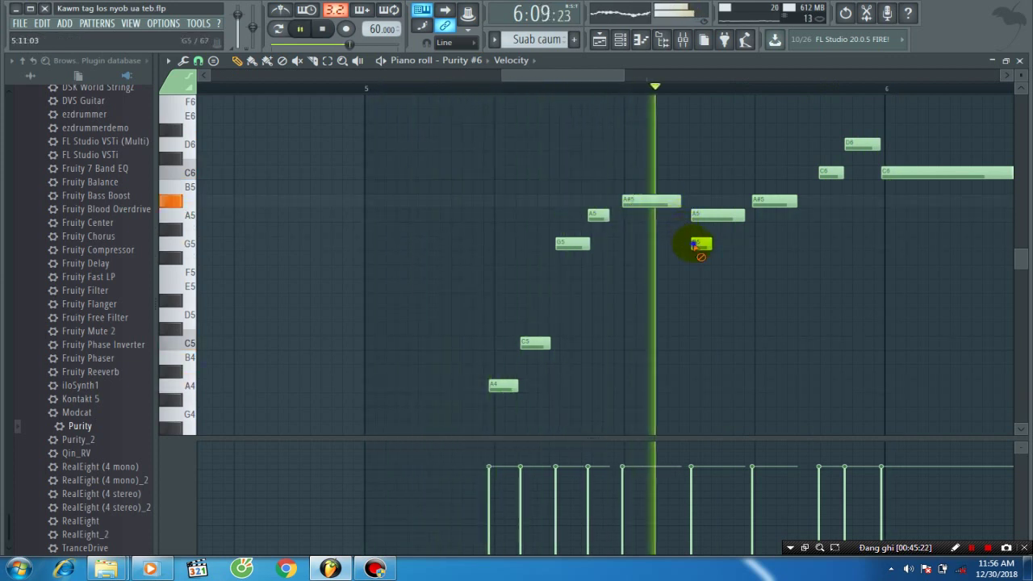
right_click(696, 244)
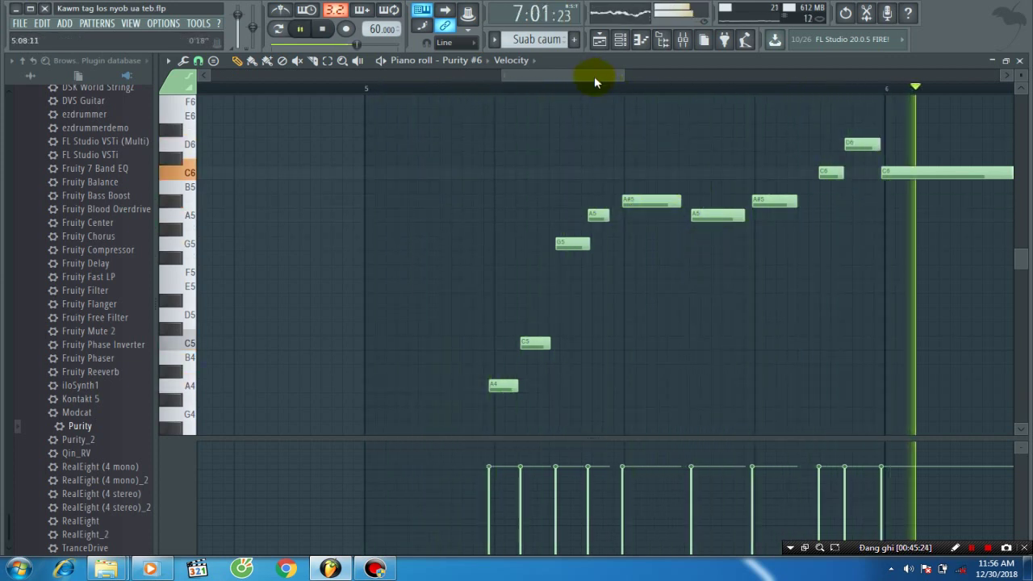
Line up the start of the long C6 note with bar 6, undoing its accidental change.
drag(594, 76, 636, 87)
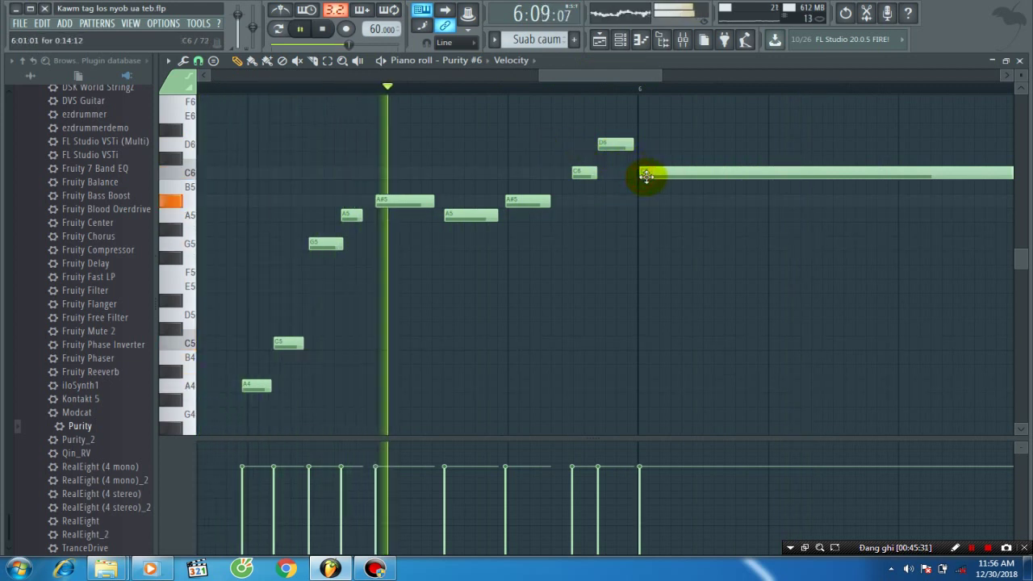
right_click(644, 175)
key(ctrl+z)
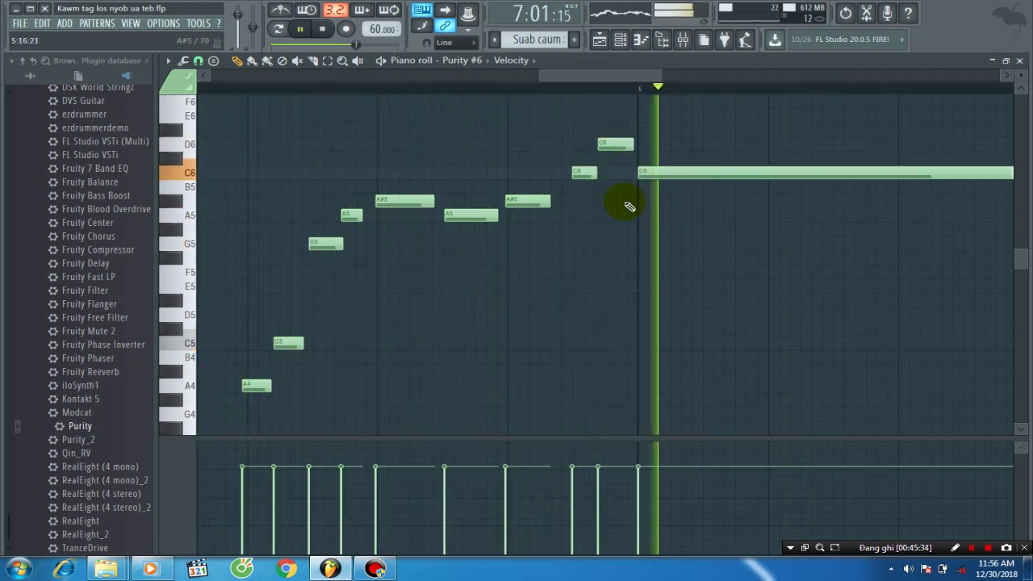
Save the project and close the Purity #6 piano roll.
click(19, 22)
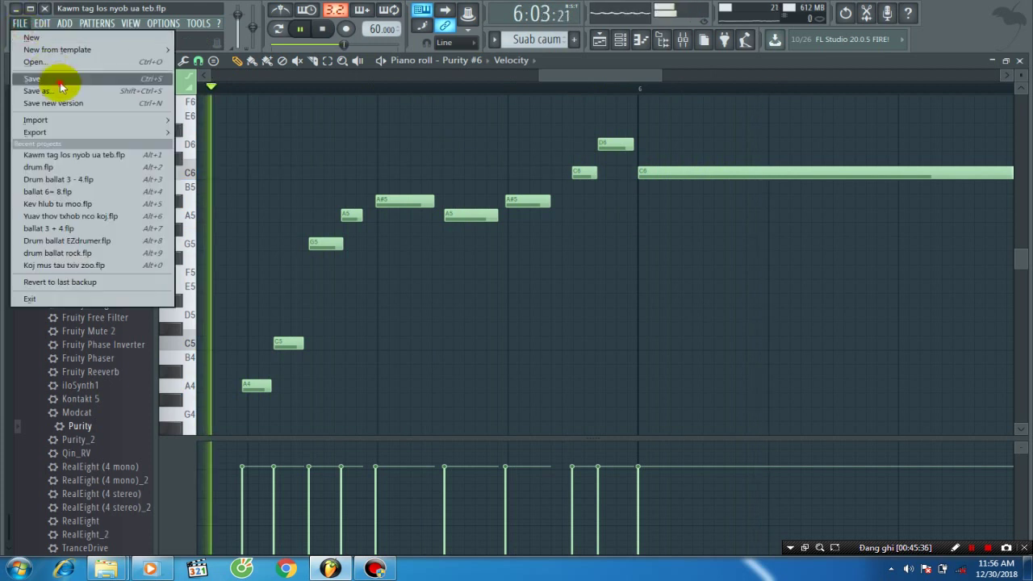
click(190, 113)
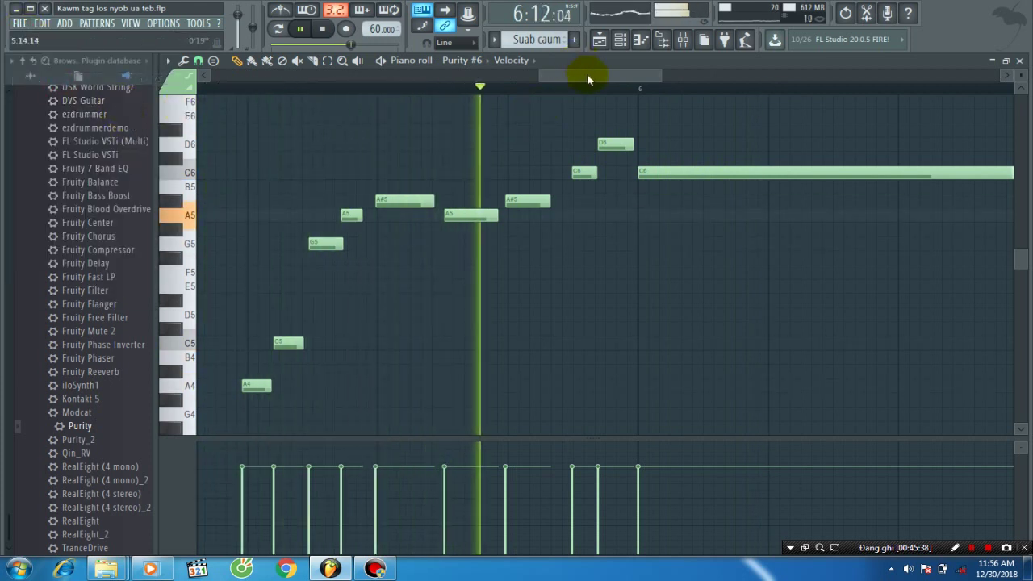
drag(589, 85, 971, 76)
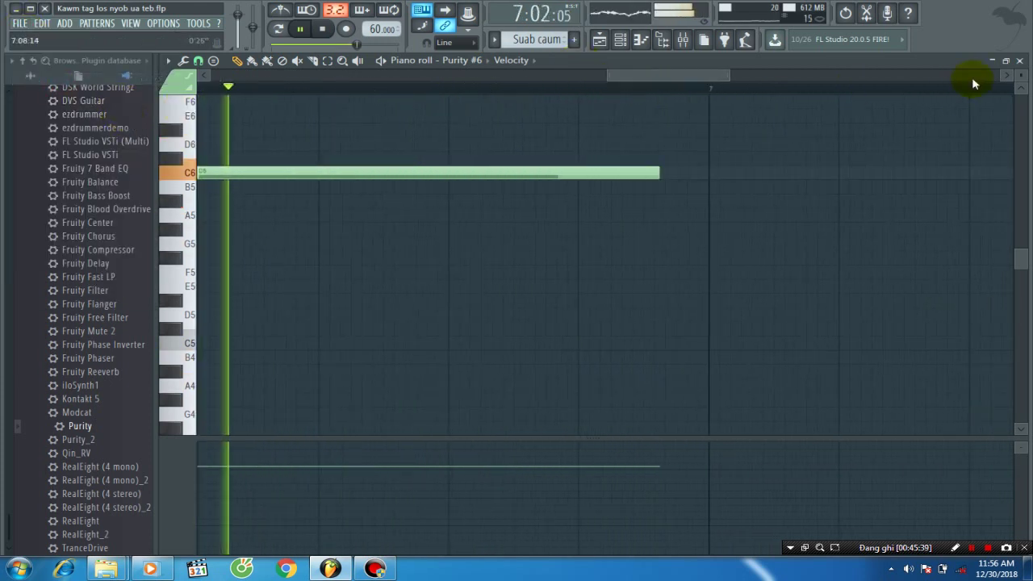
click(1019, 61)
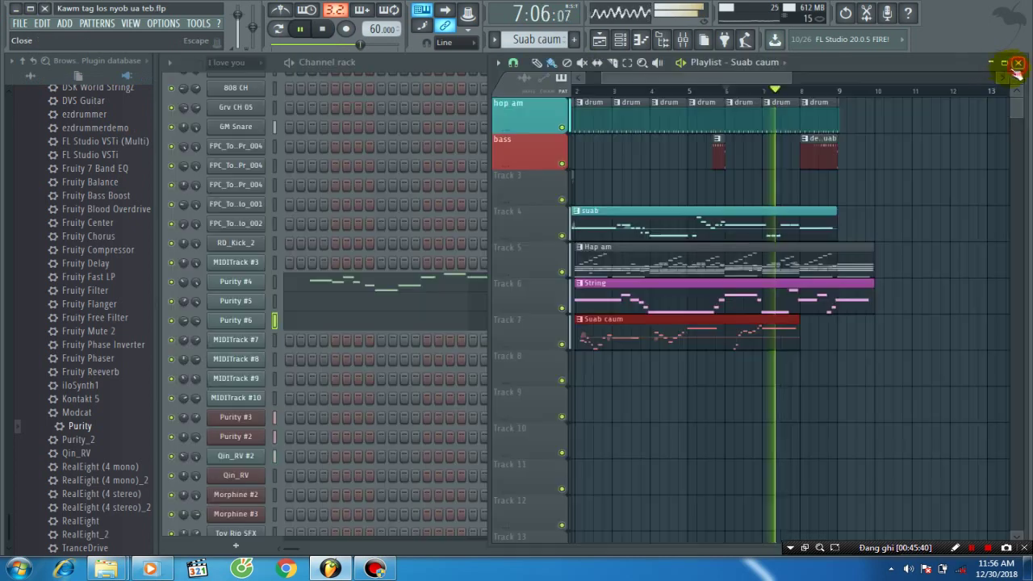
Assign Purity #6 to free mixer track 13, raise its channel volume and close the instrument window.
click(234, 320)
click(410, 84)
mouse_move(457, 108)
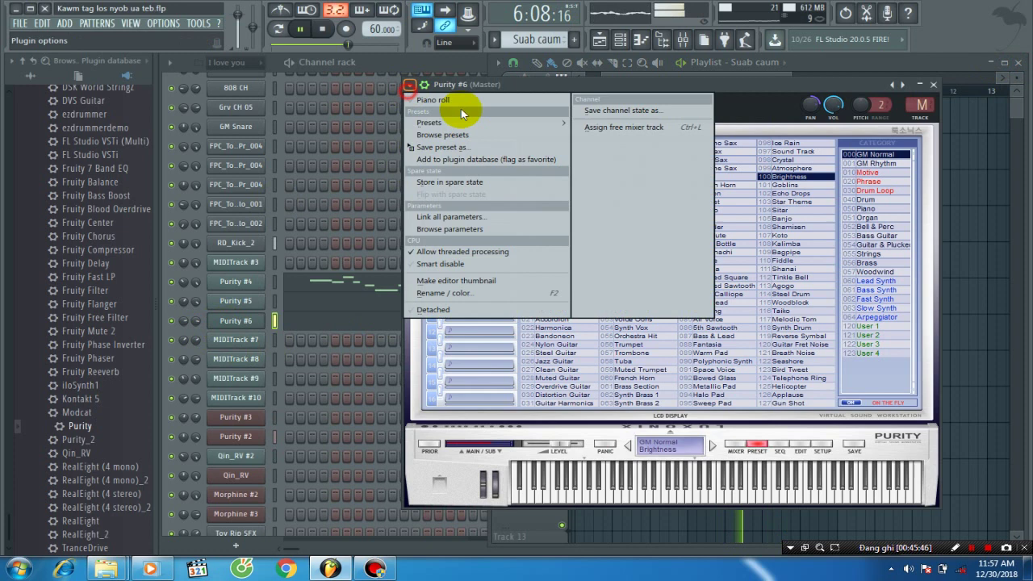
click(669, 138)
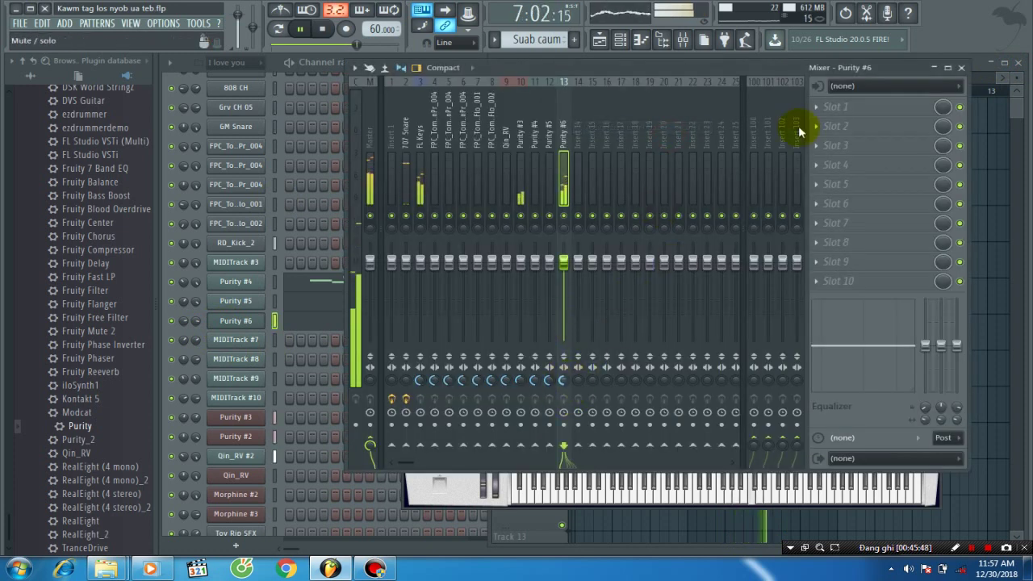
click(961, 67)
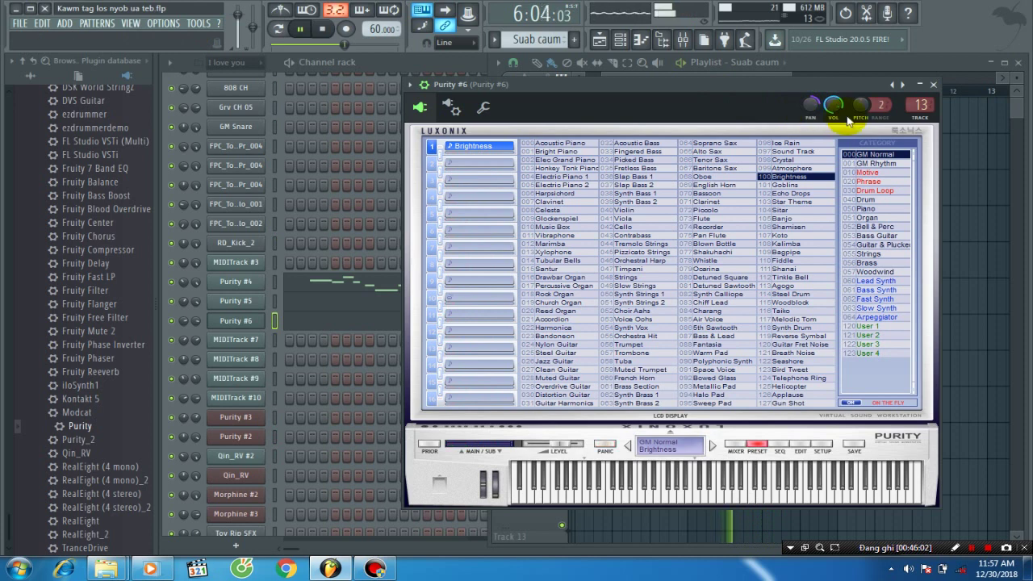
drag(834, 105, 834, 101)
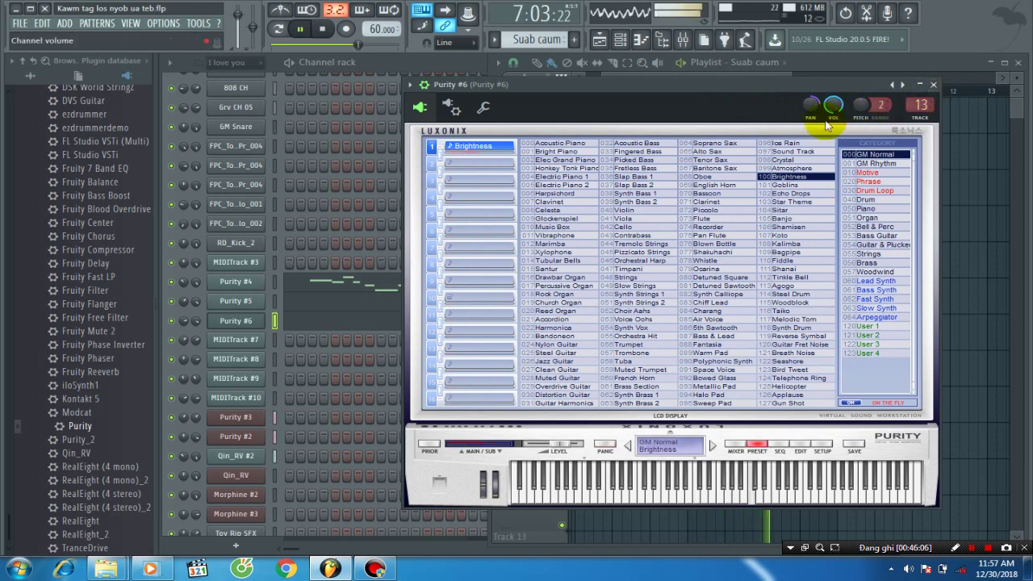
click(933, 85)
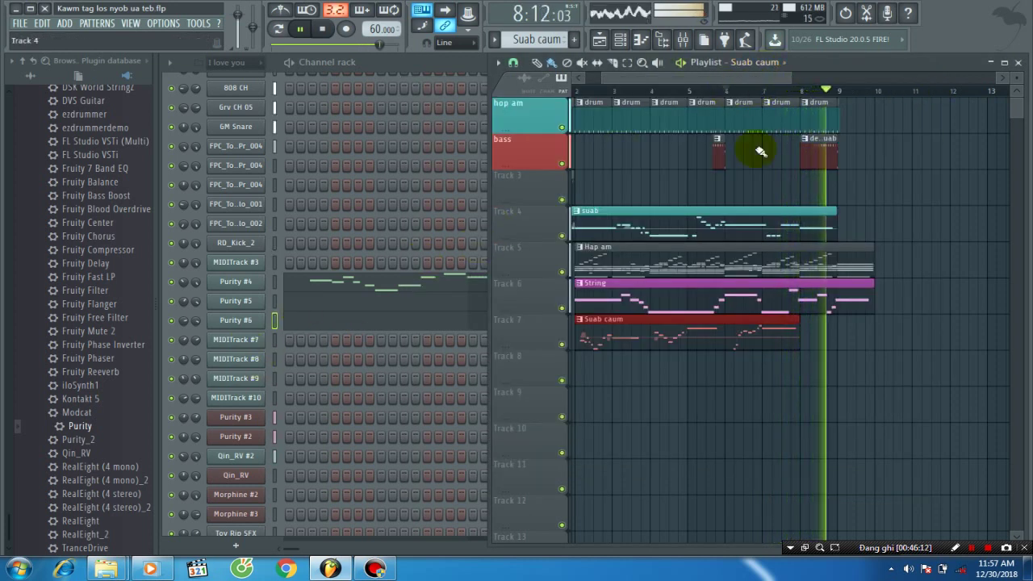
Stop playback, check the preset on Purity #5 and open Purity #4 with its Clean Guitar preset.
key(space)
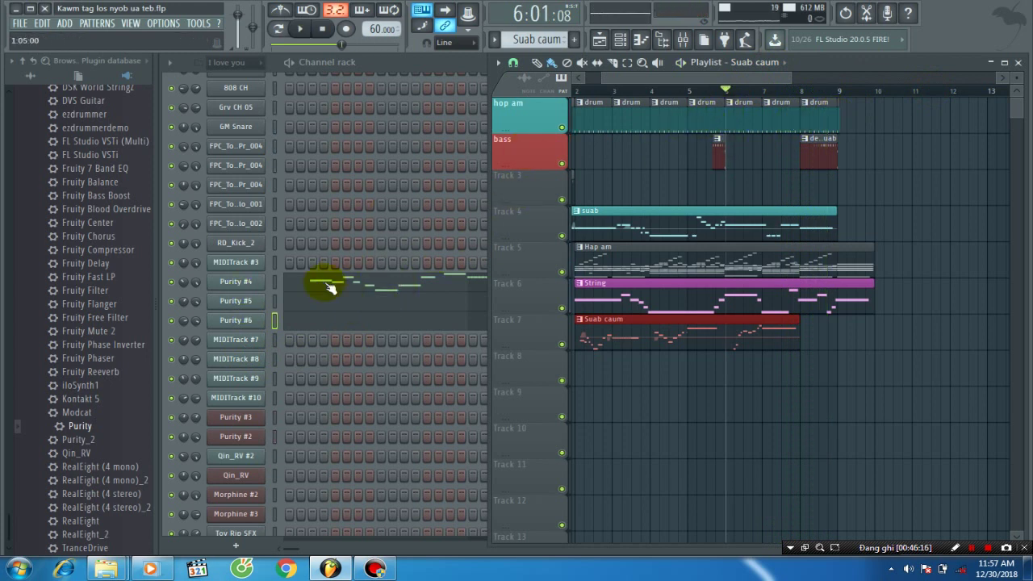
click(244, 307)
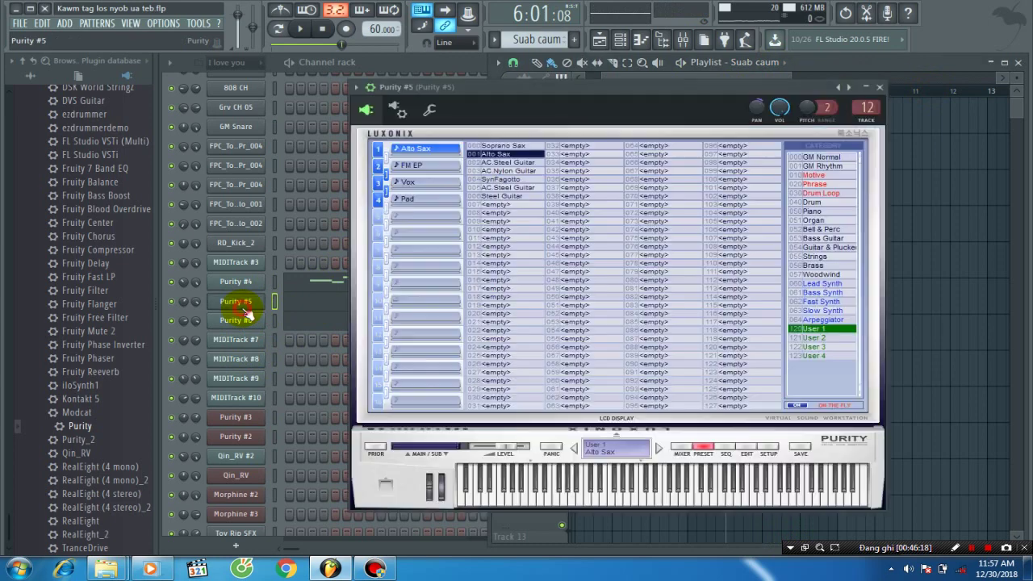
click(248, 288)
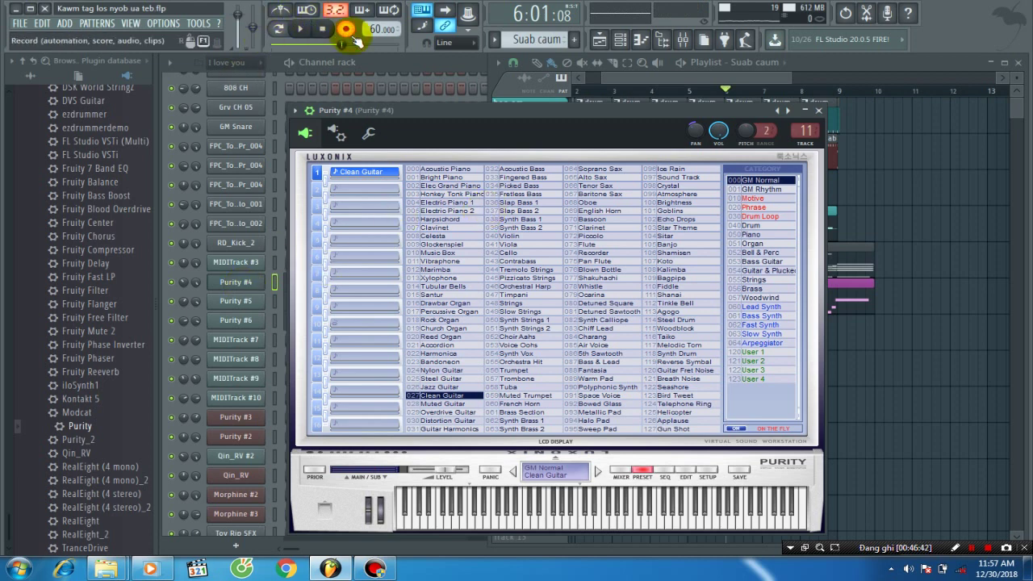
Record a Clean Guitar phrase on Purity #4 starting playback from bar 6, disarm recording and close the instrument window.
key(z)
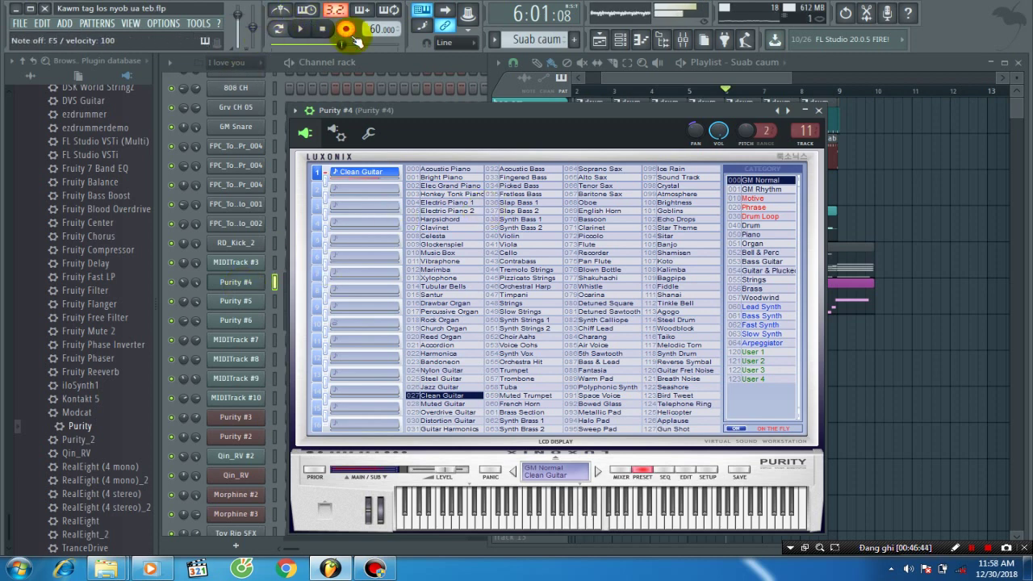
key(space)
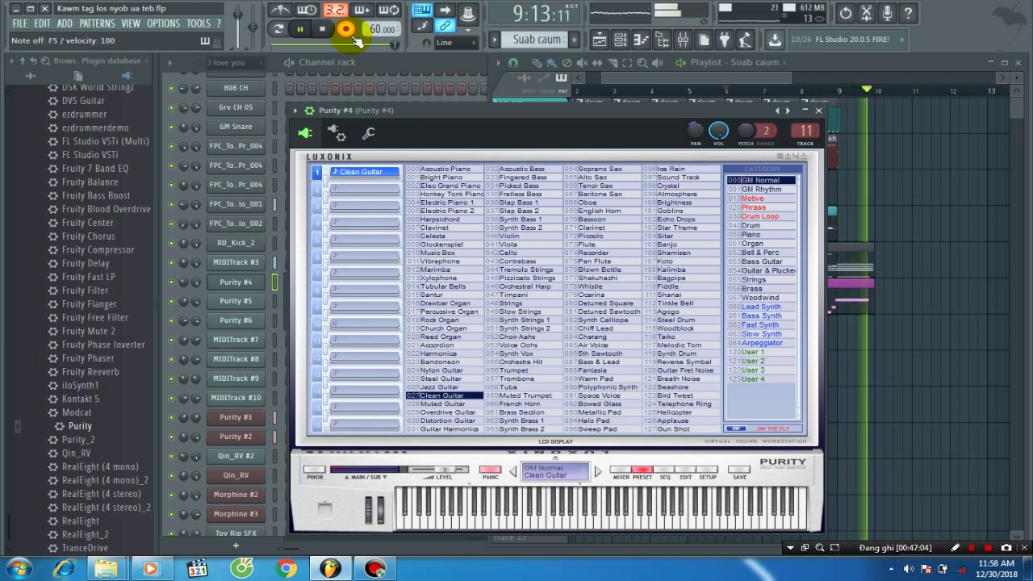
key(space)
click(347, 30)
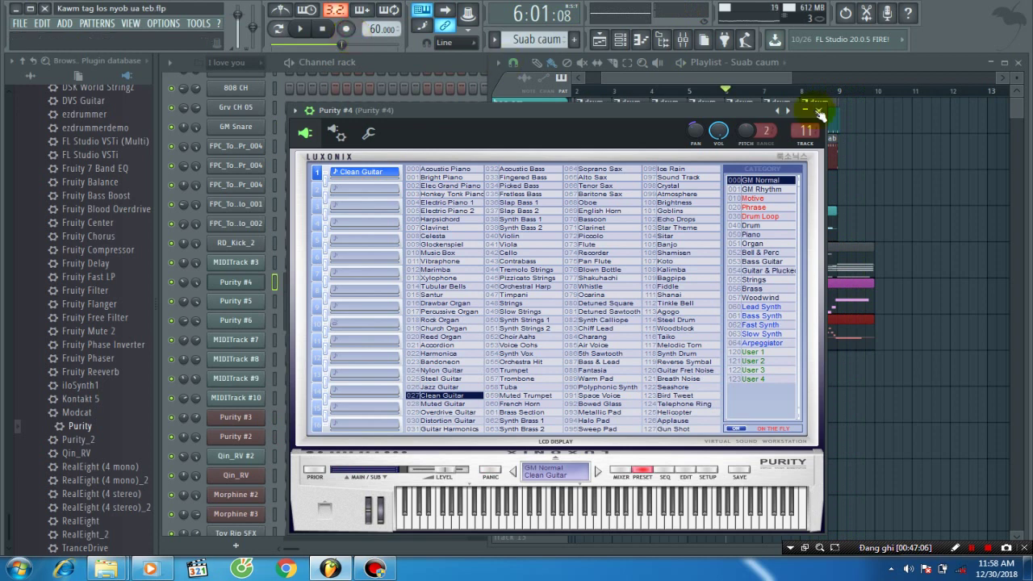
click(830, 78)
click(826, 79)
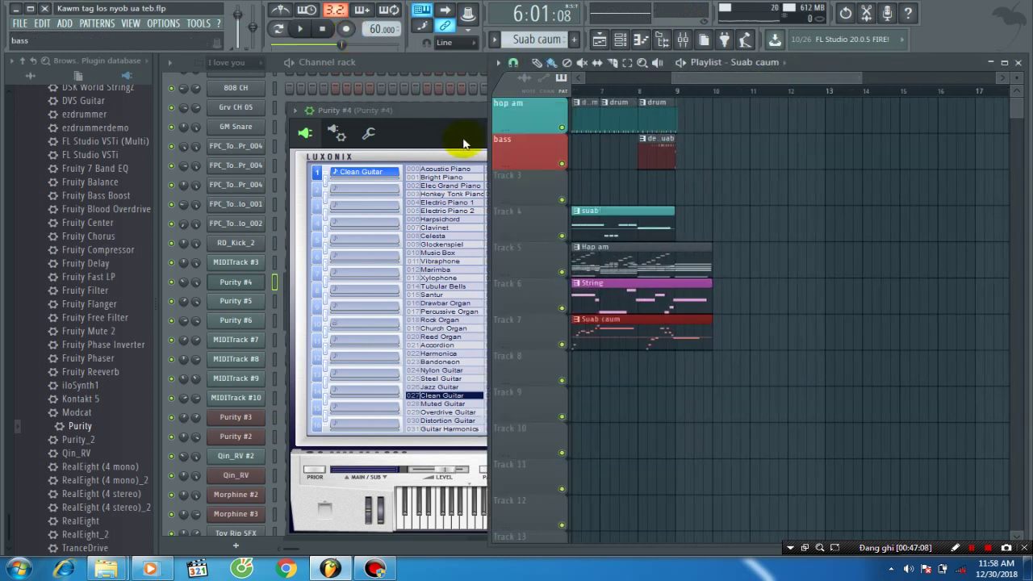
click(457, 123)
click(818, 110)
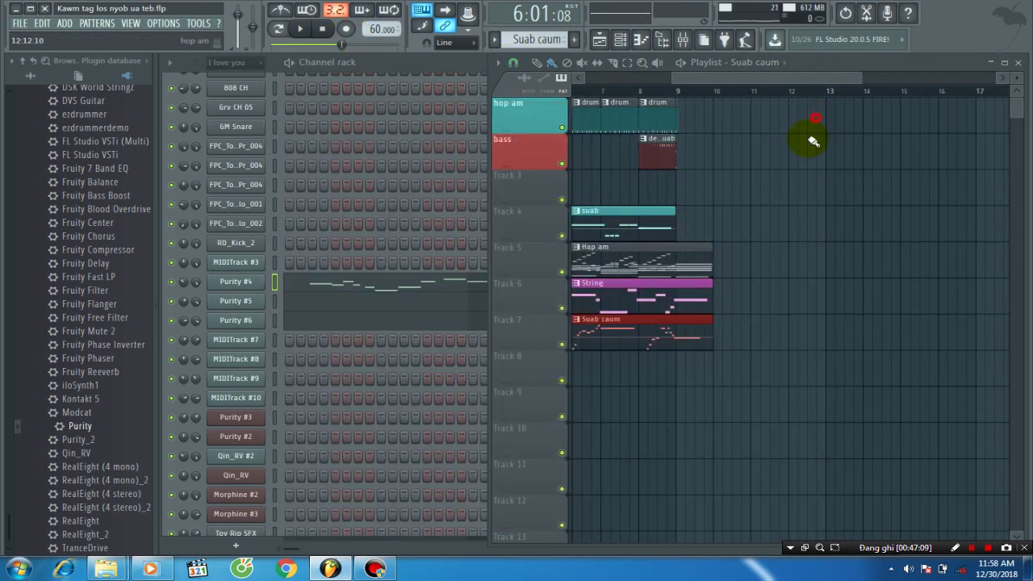
Shift the newly recorded Purity #4 notes in the piano roll so the long F5 starts at bar 8.
click(427, 293)
drag(962, 154, 782, 418)
drag(216, 75, 640, 103)
drag(363, 262, 386, 263)
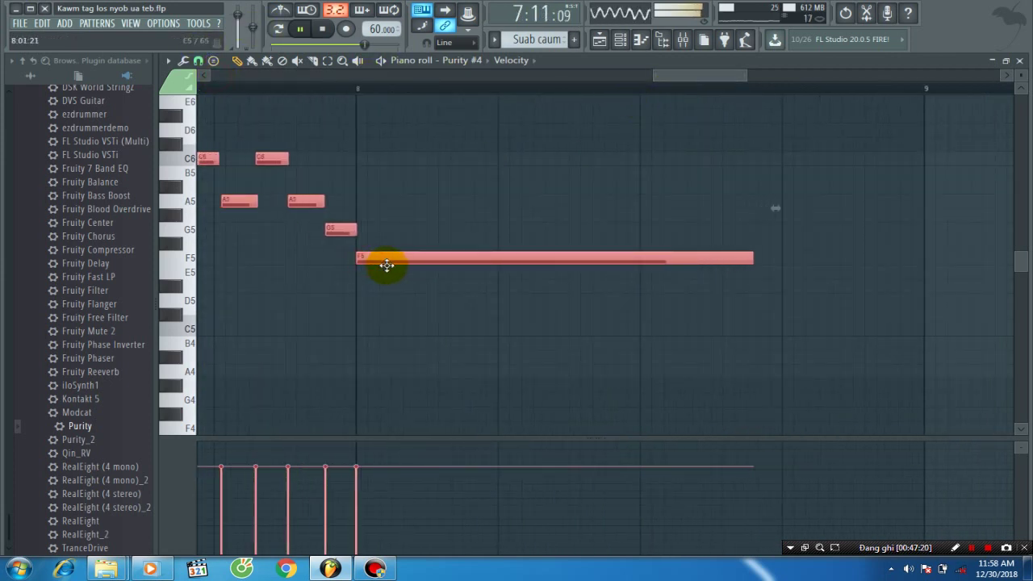
Shift the Purity #4 notes from A4 through the second C6 earlier so A4 starts at 7:05, and nudge the second C6 slightly later.
drag(681, 82, 638, 81)
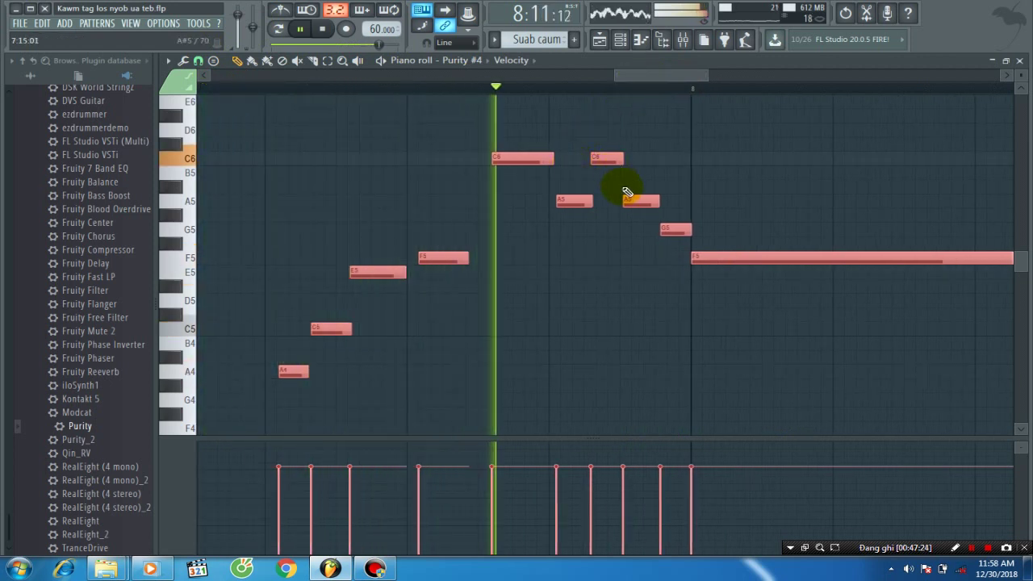
key(space)
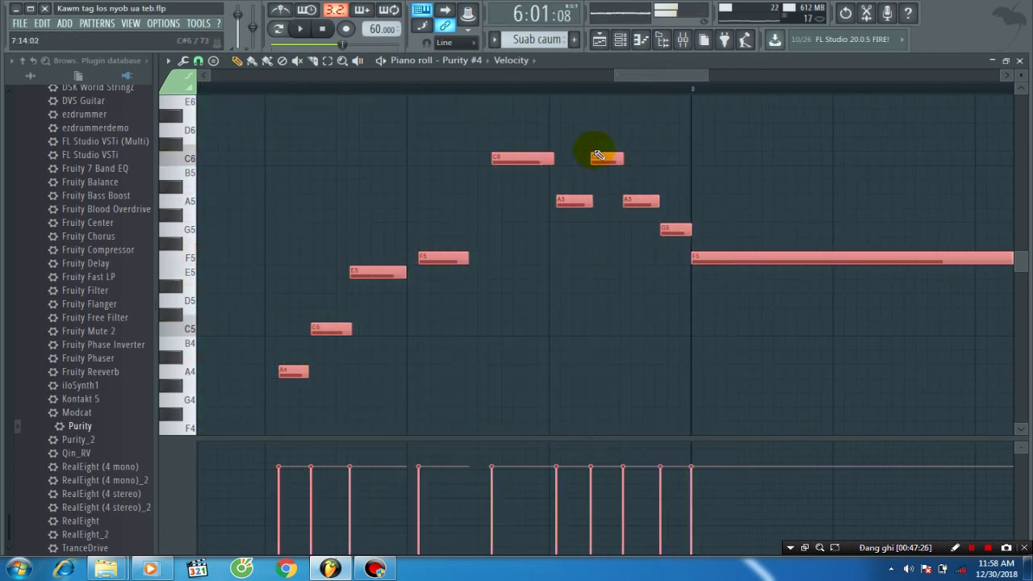
drag(611, 128, 272, 379)
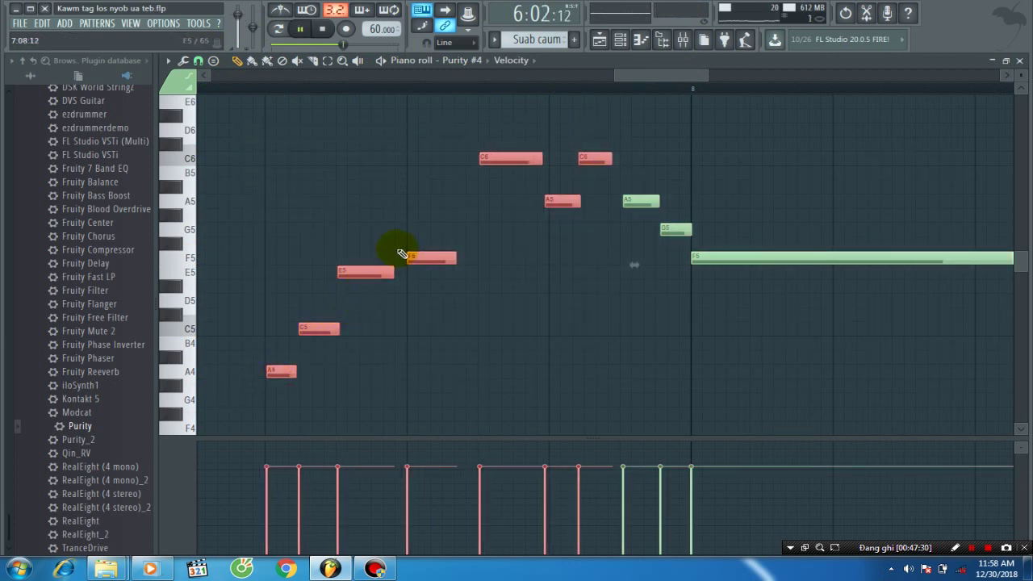
click(361, 216)
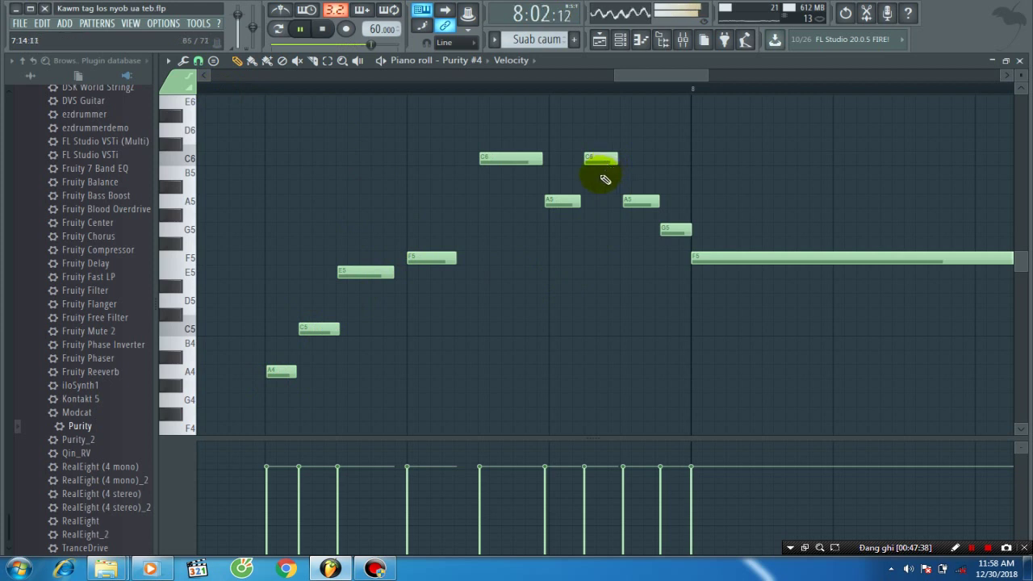
key(space)
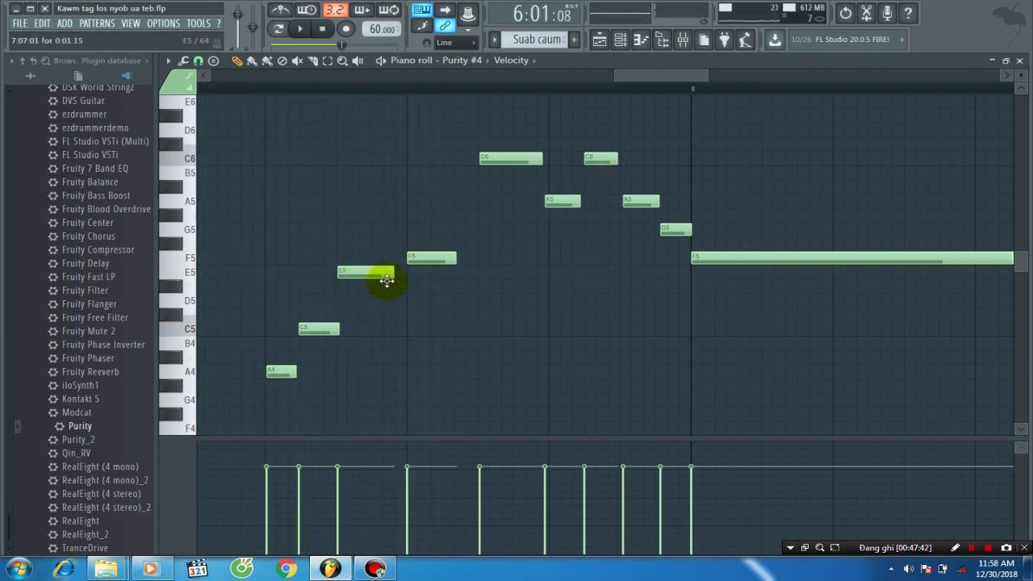
Shorten the E5 note, move the short F5 directly after it, and add a G5 note at 7:09.
mouse_move(414, 267)
mouse_down()
mouse_move(415, 242)
mouse_move(415, 269)
mouse_up()
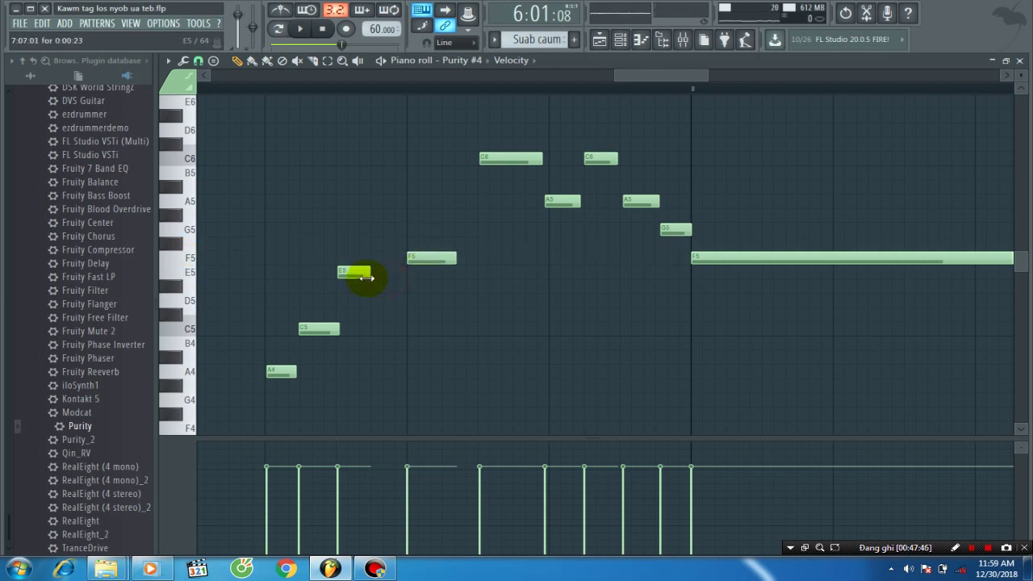
drag(416, 266, 381, 266)
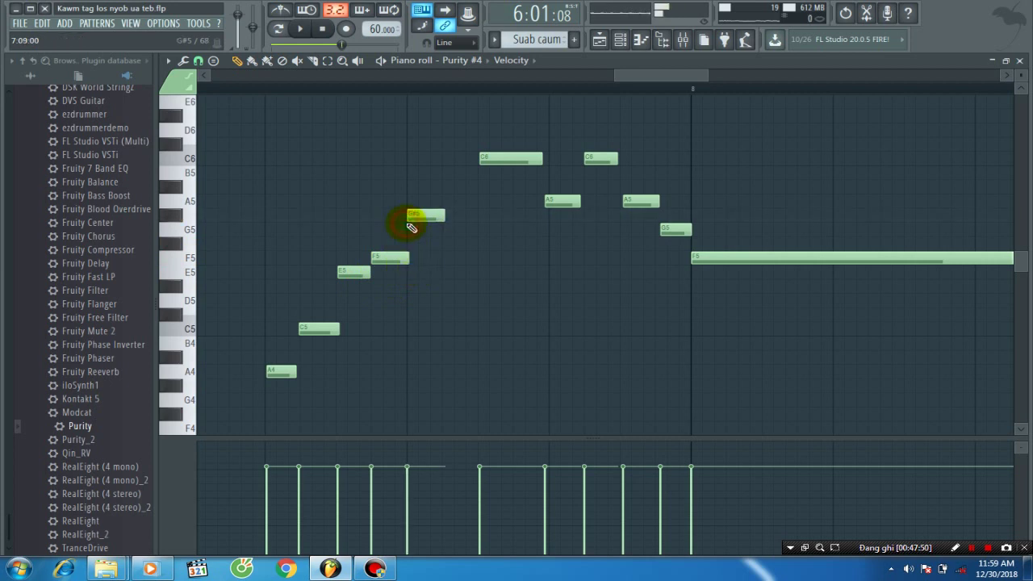
drag(415, 220, 415, 235)
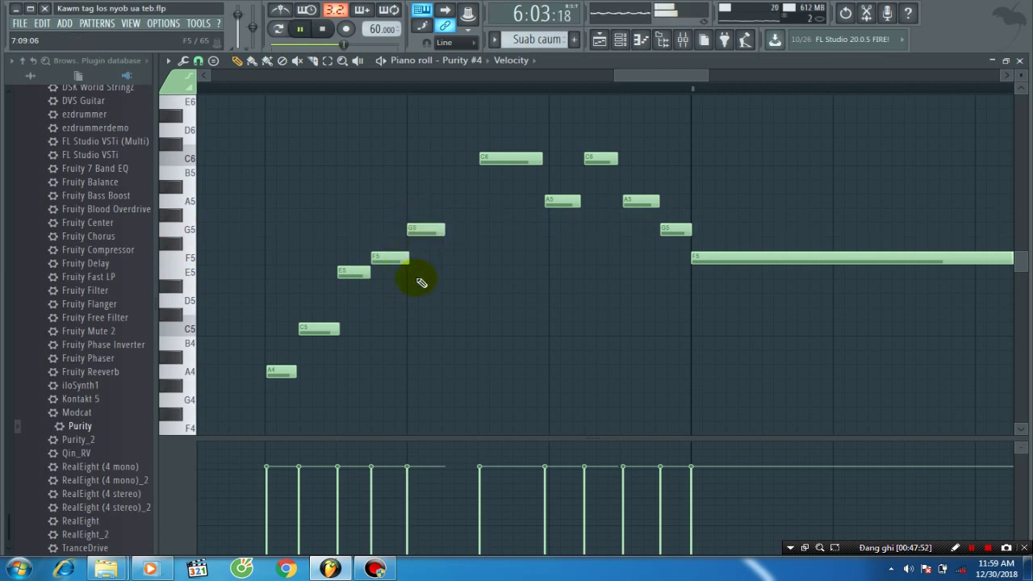
Save the project and listen through the revised Purity #4 phrase.
click(20, 22)
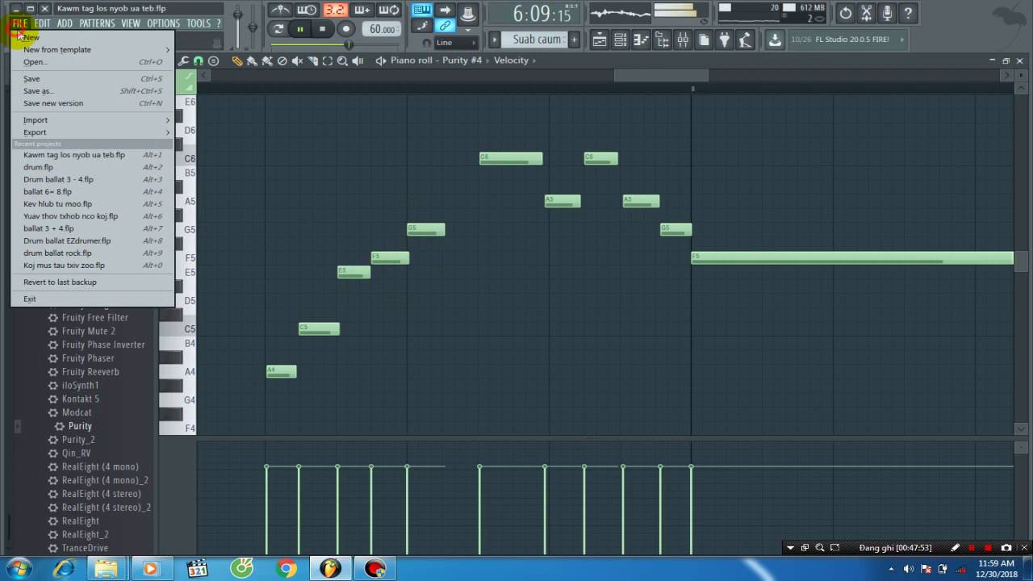
click(55, 83)
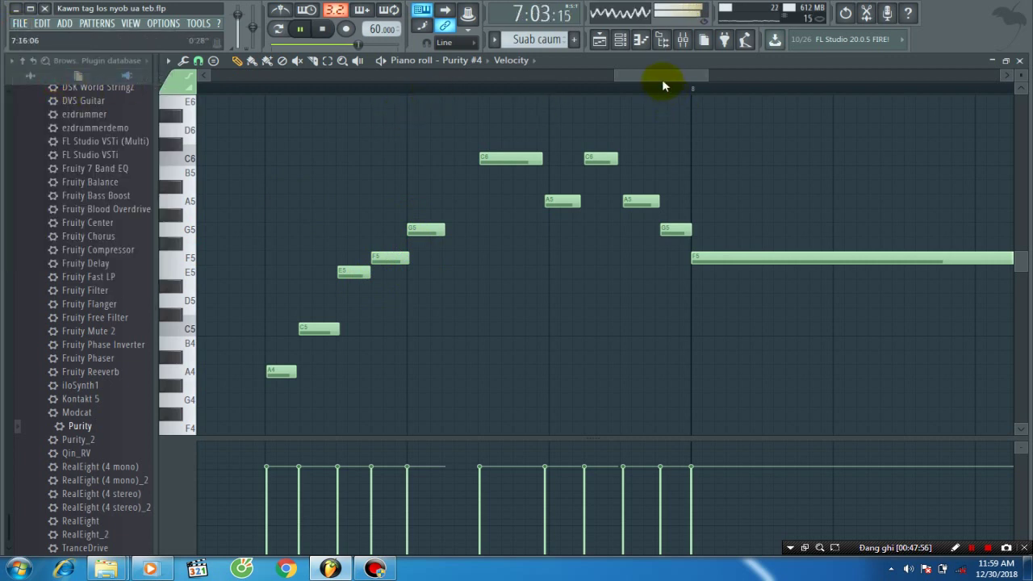
mouse_move(662, 79)
mouse_down()
mouse_move(642, 78)
mouse_move(653, 79)
mouse_up()
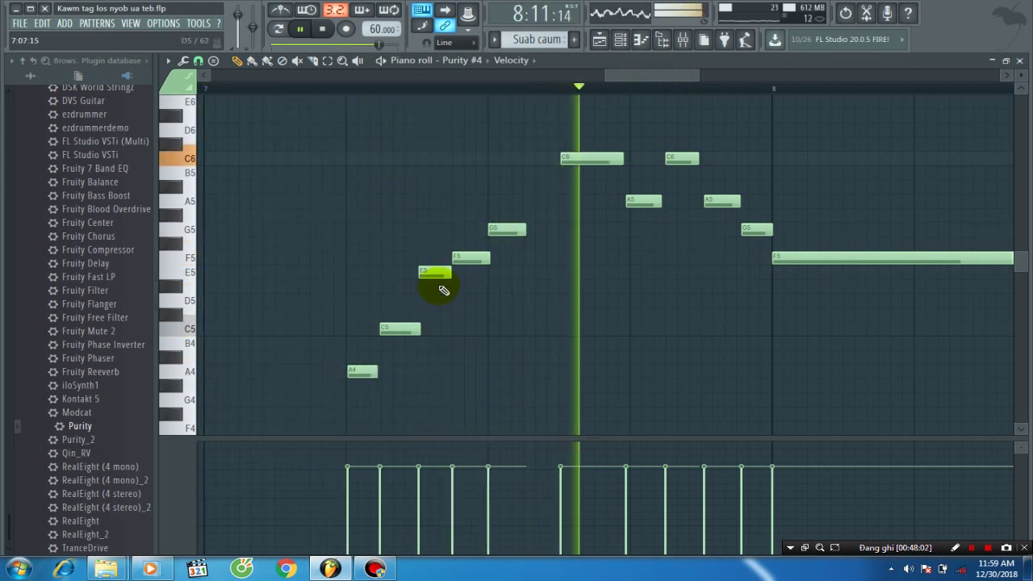
key(space)
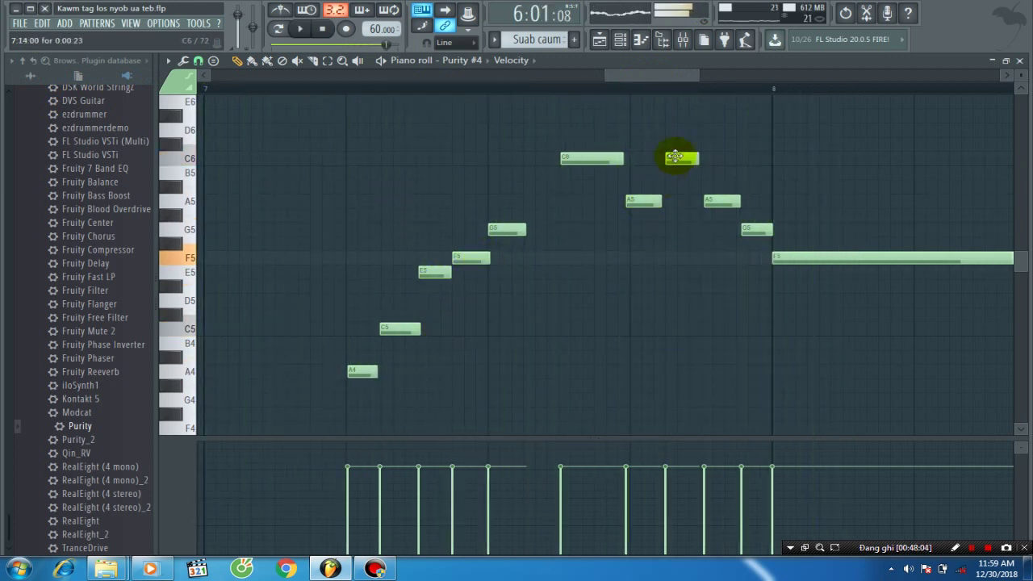
Replace the notes between the first C6 and bar 8 with one long G5 starting at 7:13, and play back the phrase.
click(599, 163)
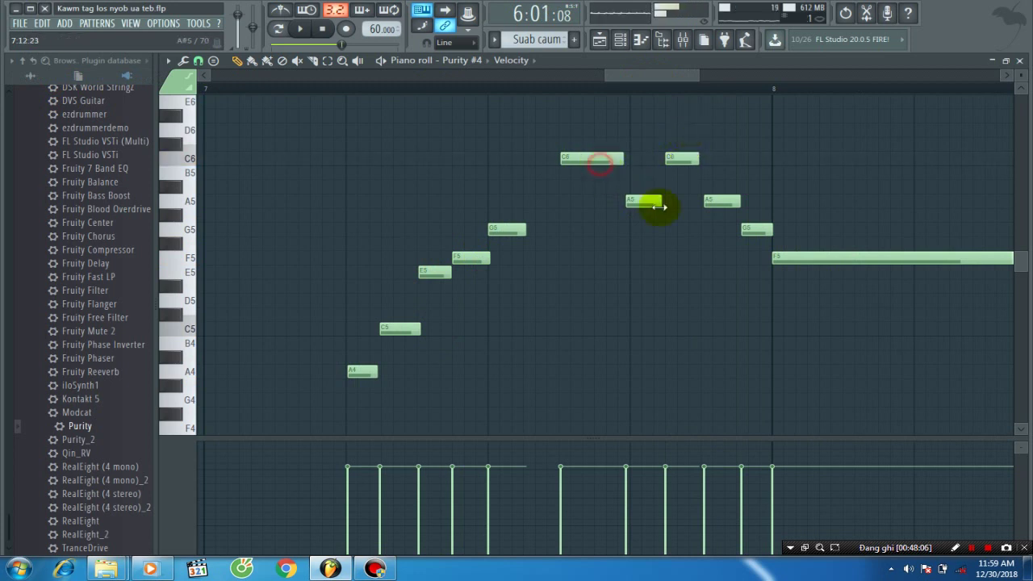
drag(648, 208, 653, 200)
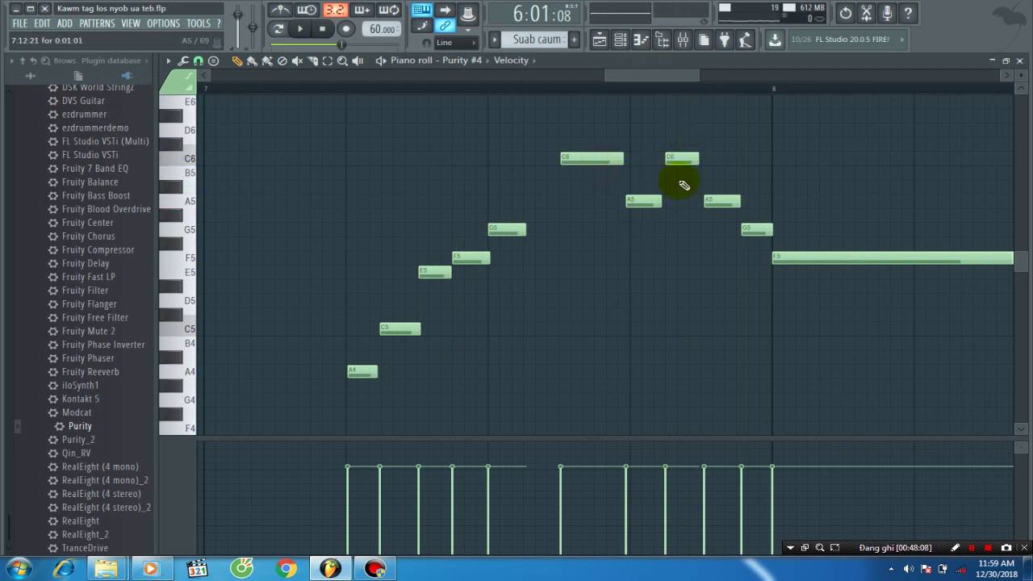
right_click(684, 166)
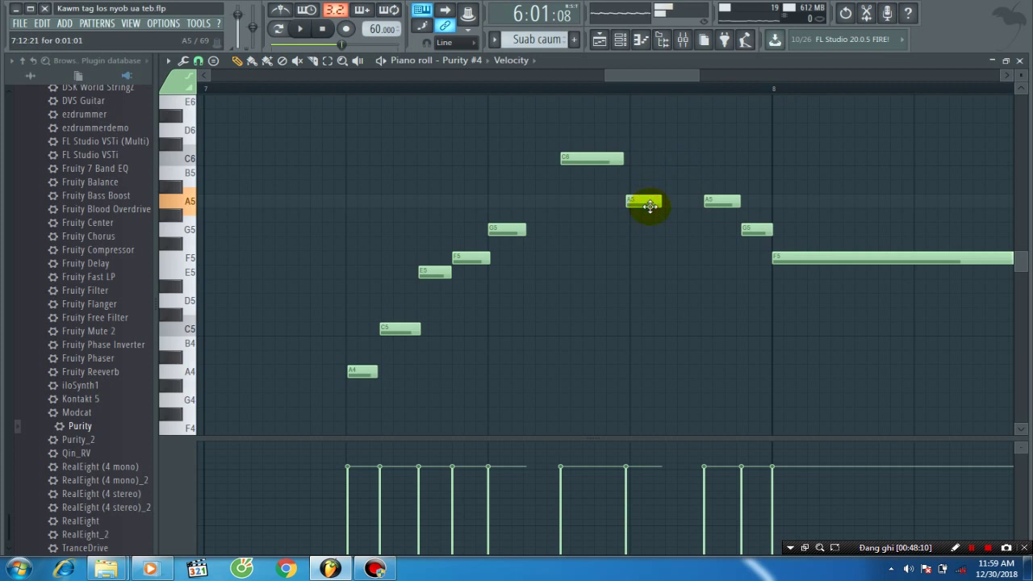
drag(652, 207, 660, 239)
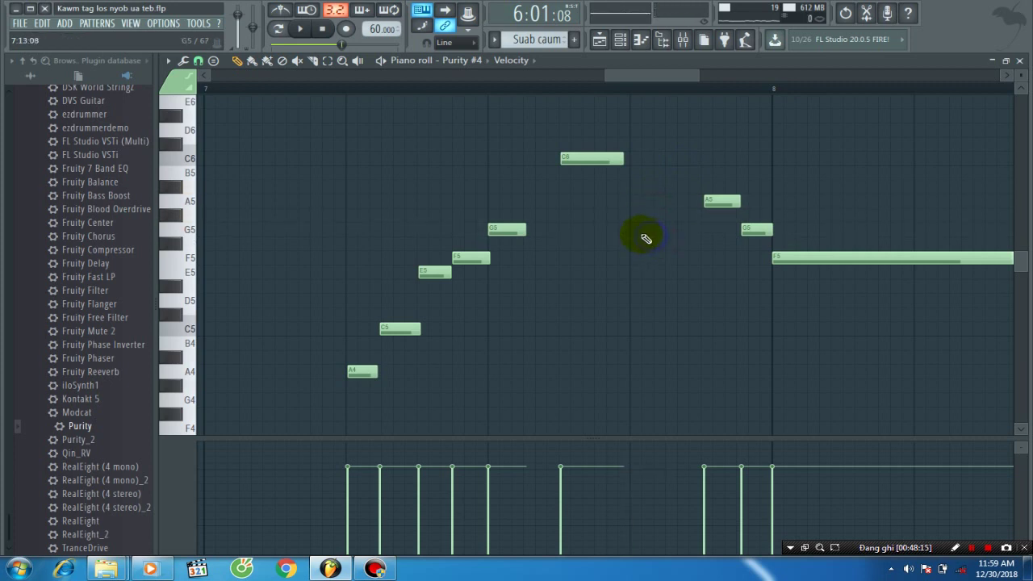
click(634, 234)
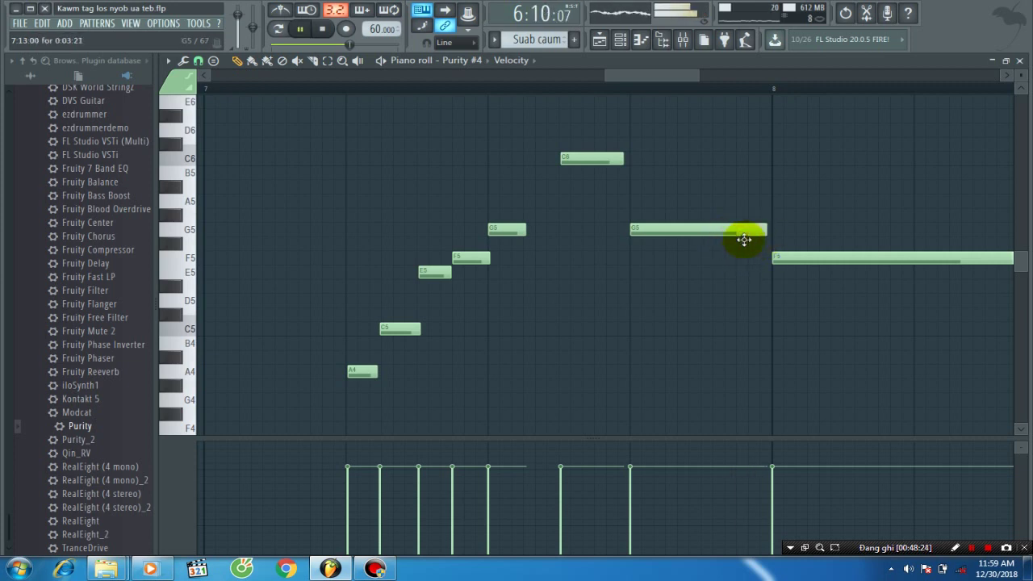
click(288, 89)
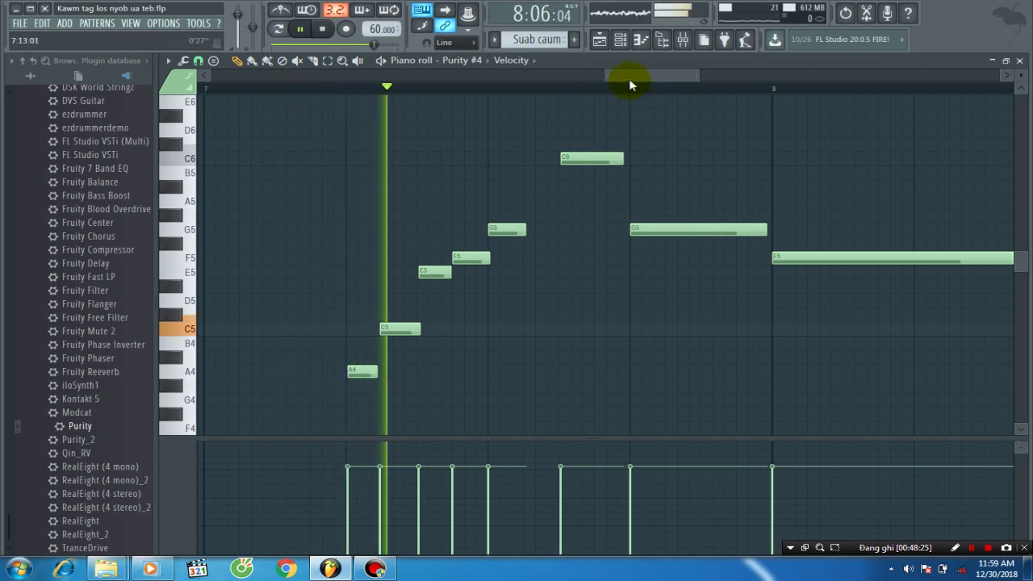
drag(631, 82, 657, 98)
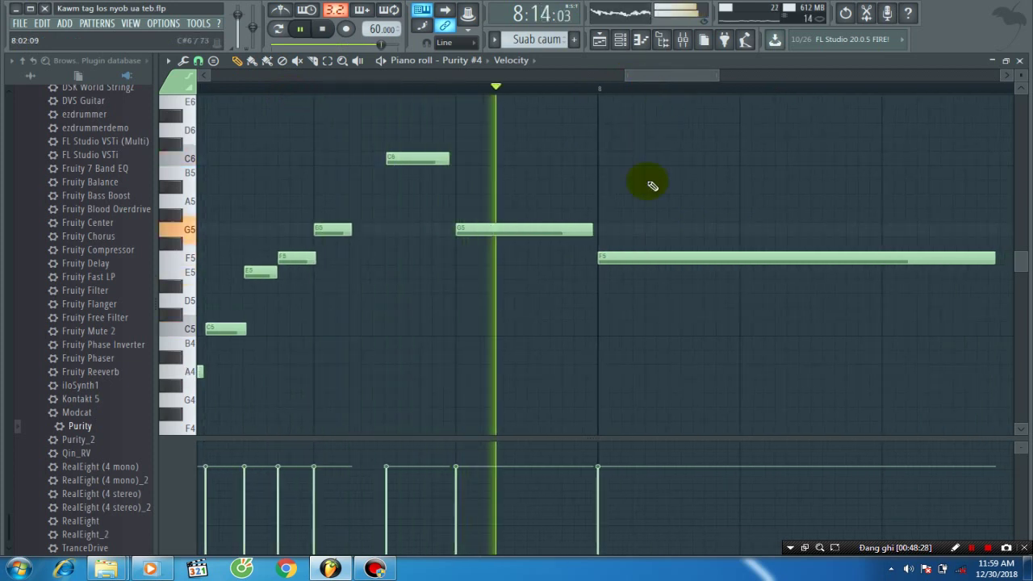
key(space)
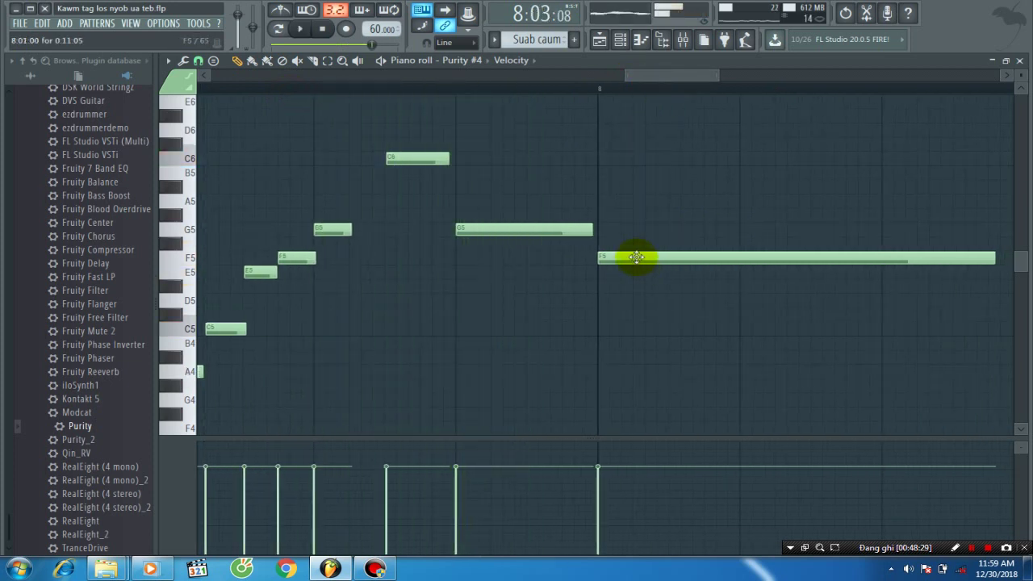
Draw a Channel pitch bend that rises, holds and returns to centre under the long G5, auditioning and enlarging the curve.
click(540, 64)
click(655, 108)
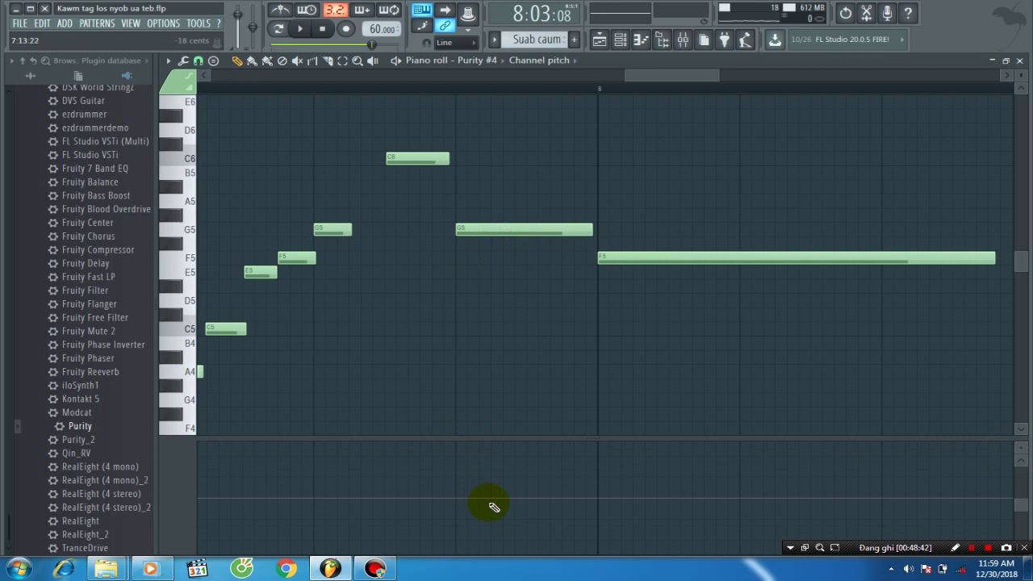
mouse_move(490, 502)
mouse_down()
mouse_move(518, 478)
mouse_move(554, 484)
mouse_move(578, 505)
mouse_up()
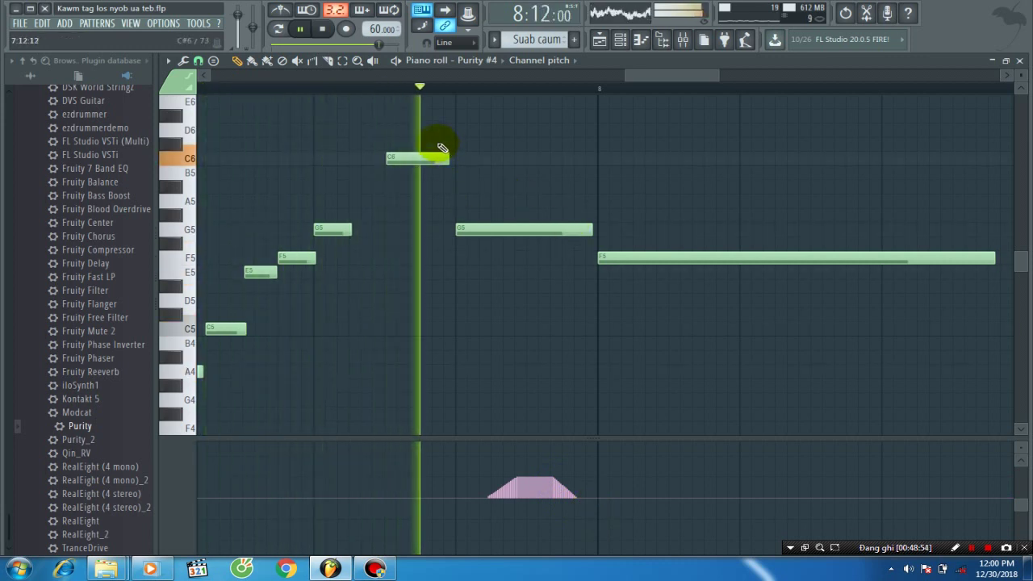
key(space)
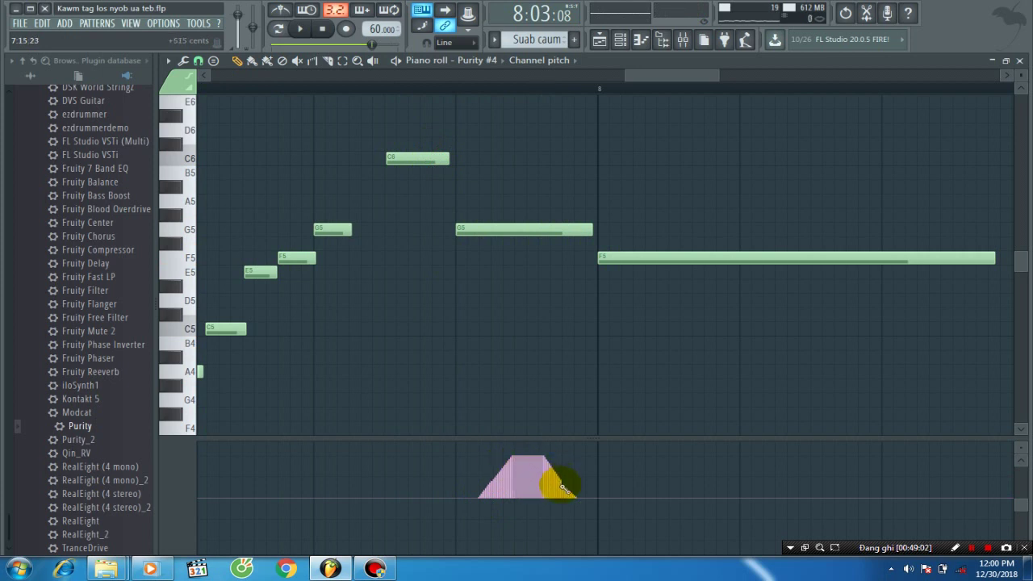
key(space)
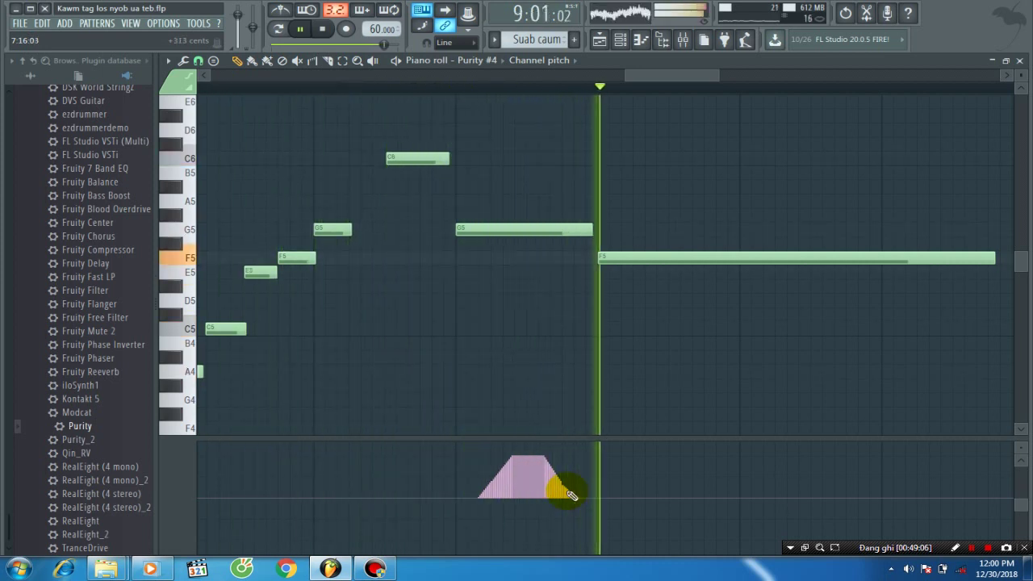
key(space)
key(space)
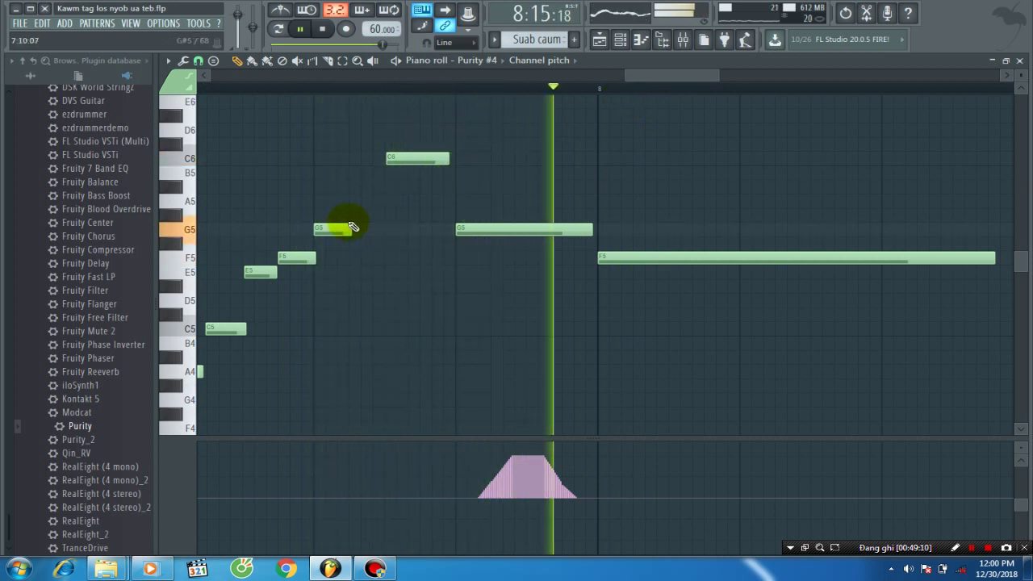
Lower the E5 note in the rising run to D5, play back the change and save the project.
key(space)
drag(254, 276, 266, 317)
key(space)
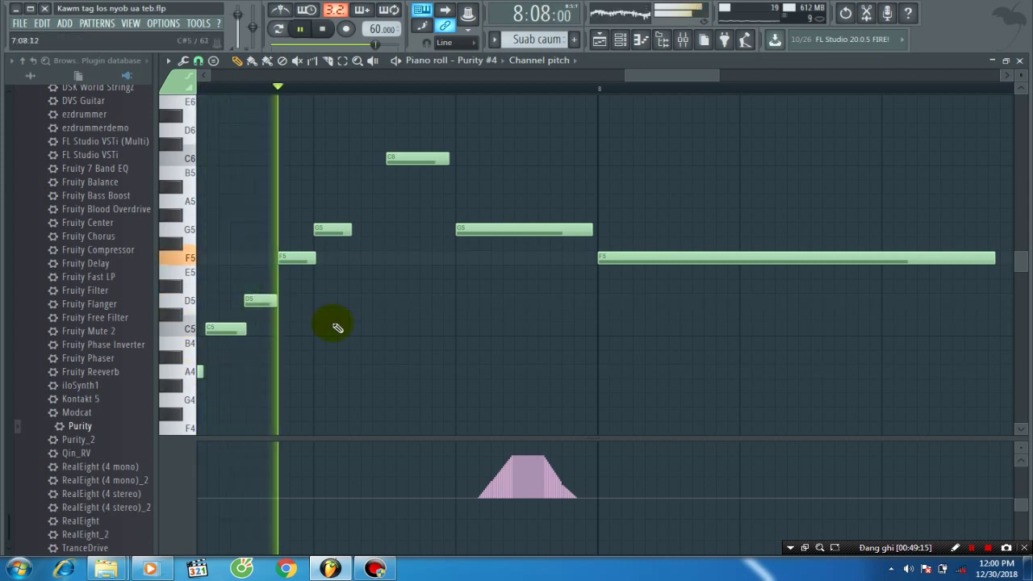
click(18, 24)
click(35, 81)
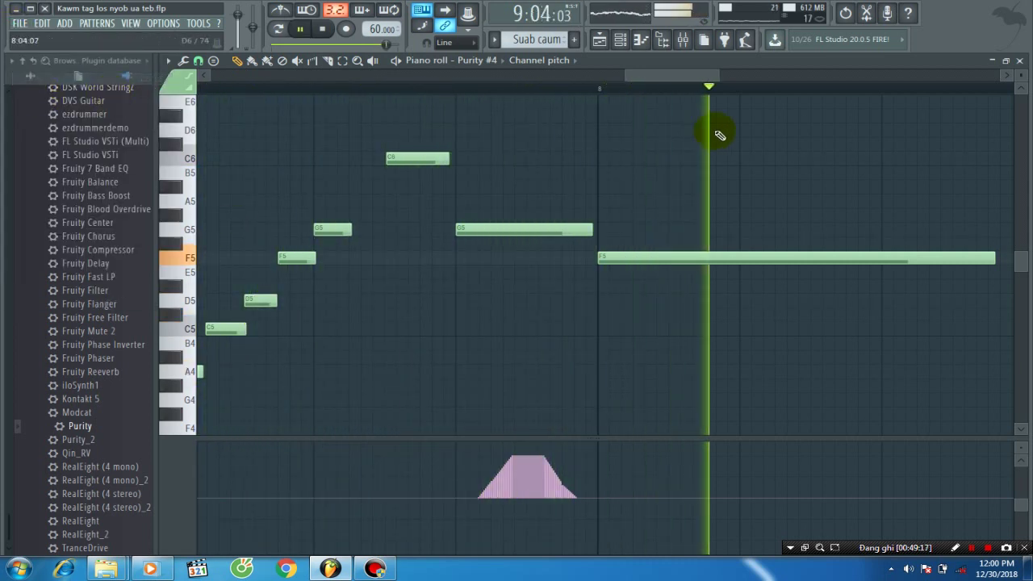
Replay the phrase from bar 7, close the piano roll and bring the whole arrangement into view in the playlist.
drag(625, 76, 338, 97)
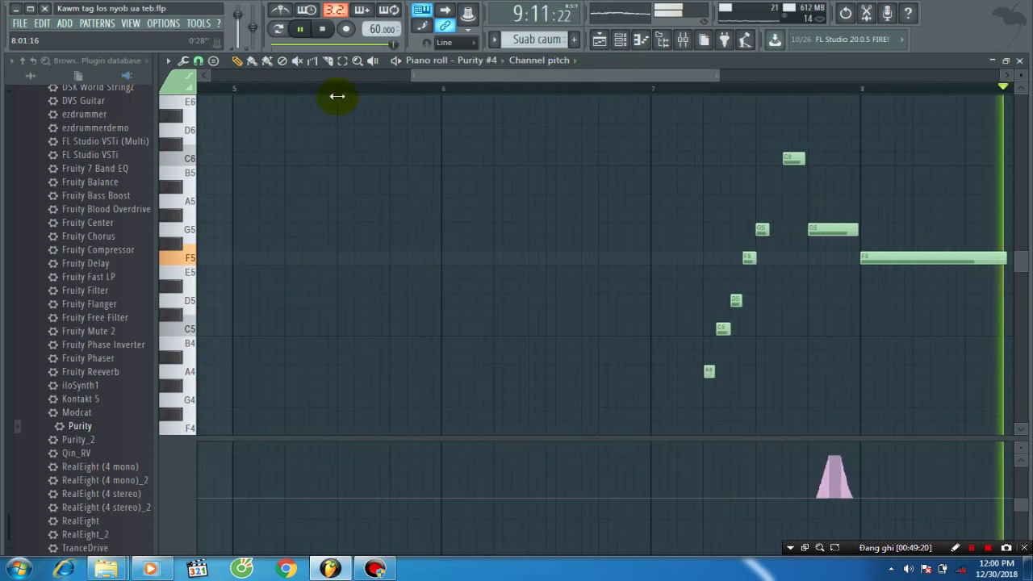
click(814, 87)
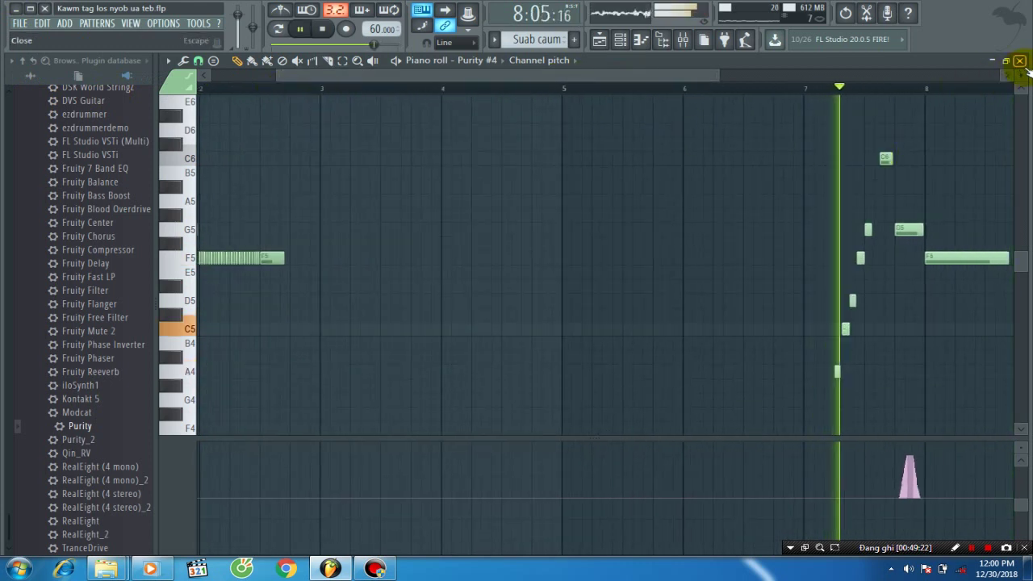
click(1020, 60)
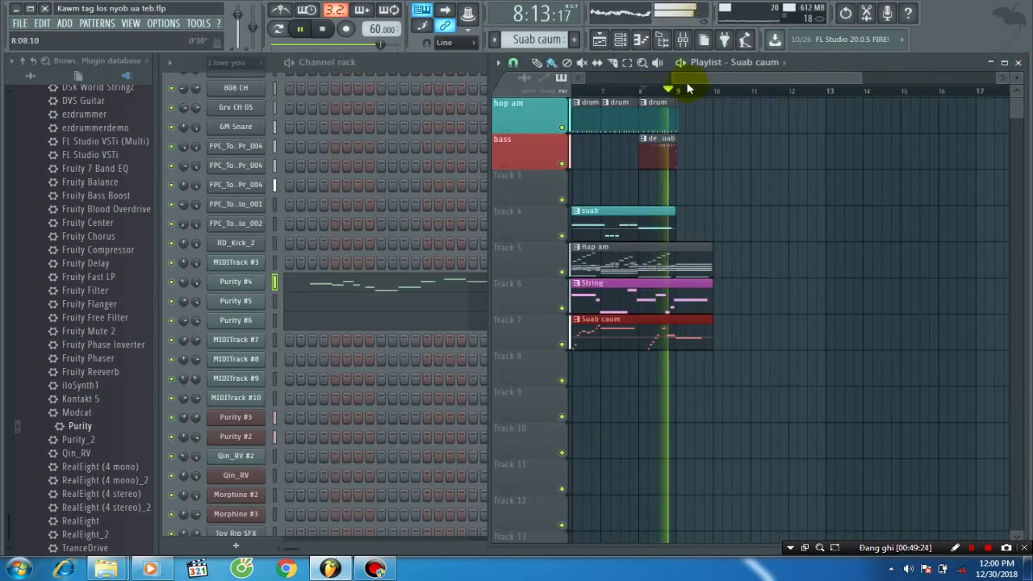
drag(669, 79, 560, 77)
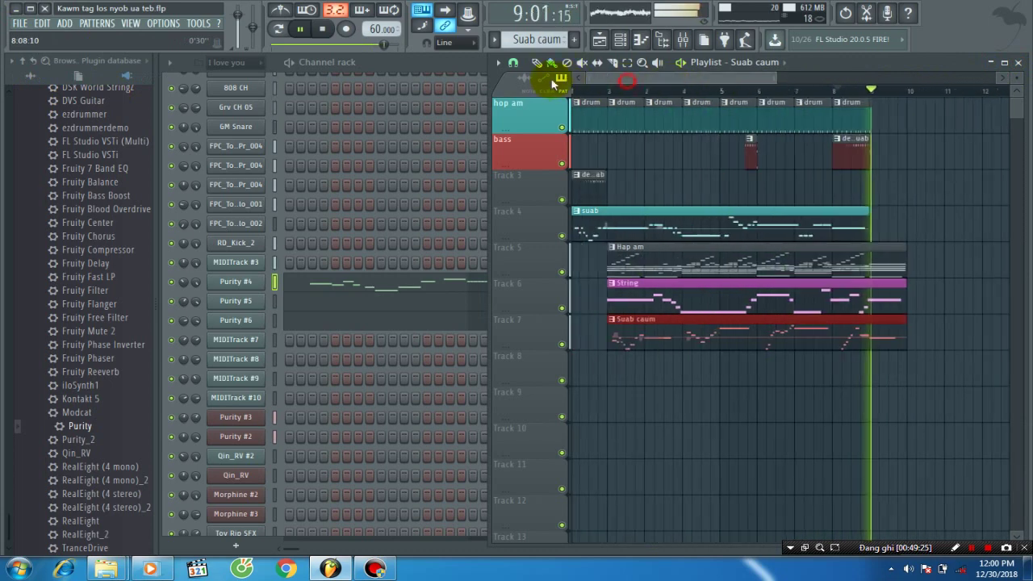
Save the project, play the full arrangement from the start and stop playback.
click(19, 24)
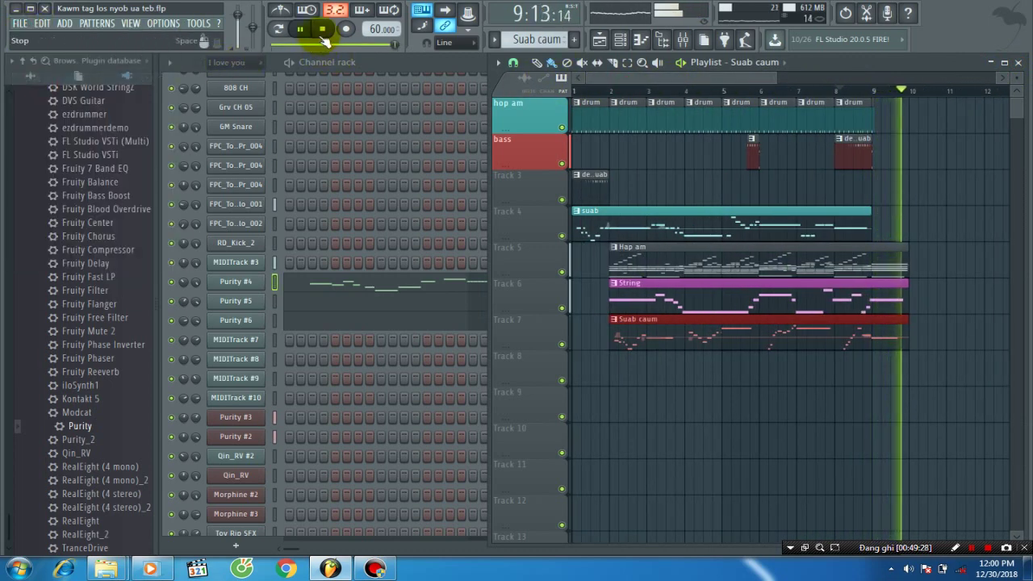
click(321, 34)
click(300, 30)
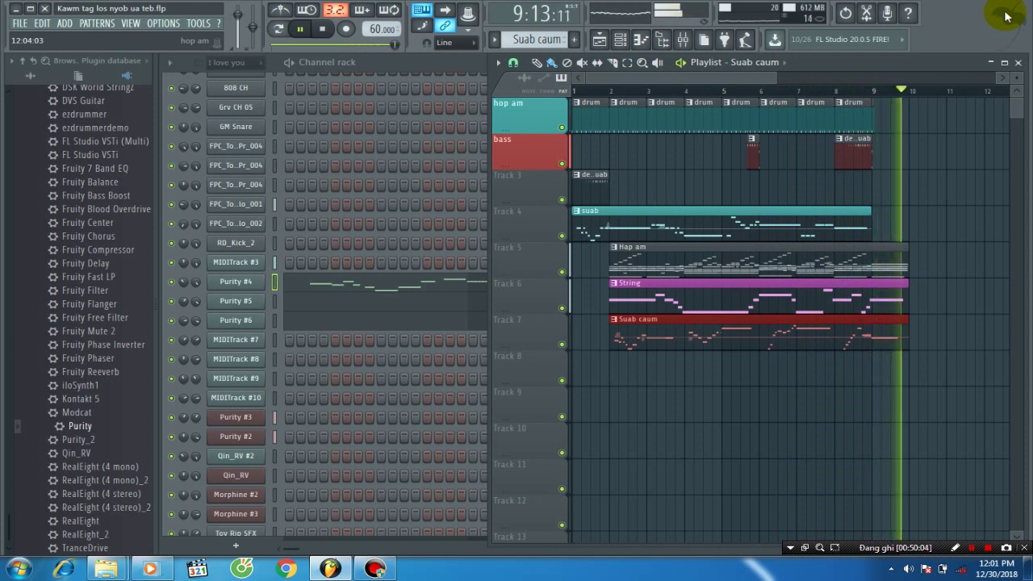
click(323, 30)
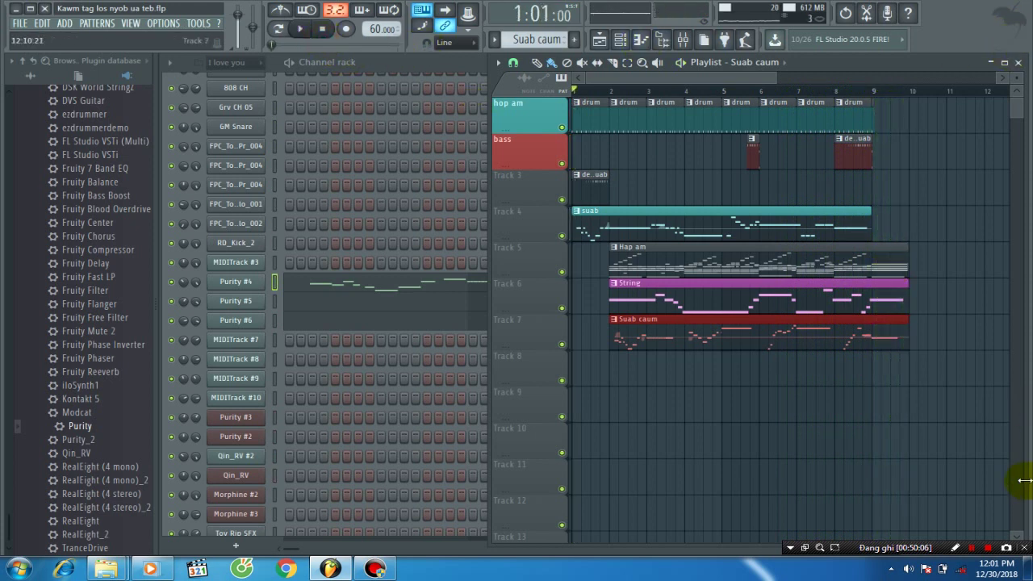